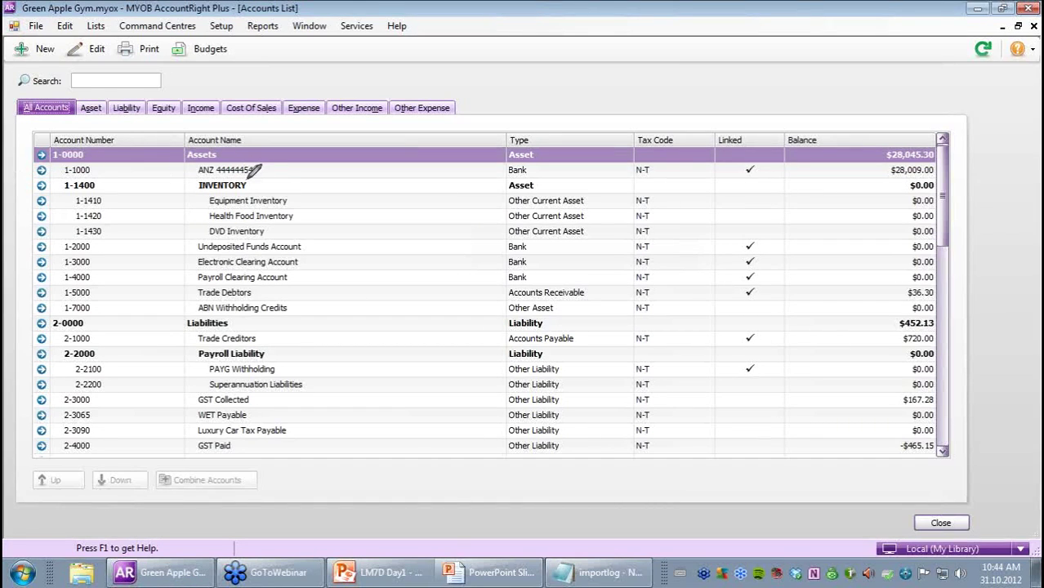
- Review the inventory asset accounts, then the inventory income accounts and their GST tax codes in the accounts list
mouse_move(248, 174)
mouse_down()
mouse_move(222, 172)
mouse_move(185, 196)
mouse_move(204, 233)
mouse_move(258, 237)
mouse_move(304, 200)
mouse_move(247, 175)
mouse_up()
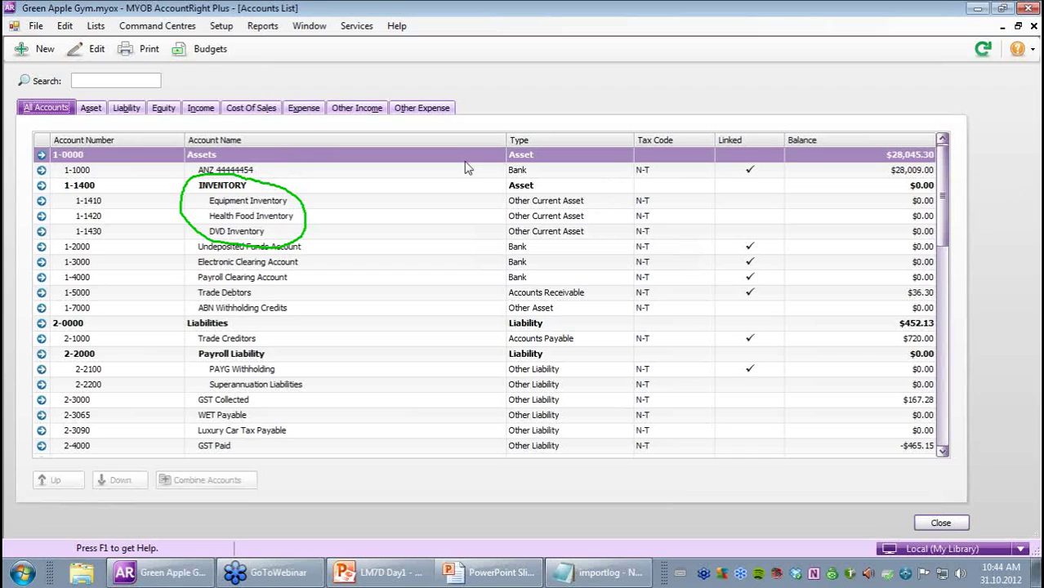
click(201, 109)
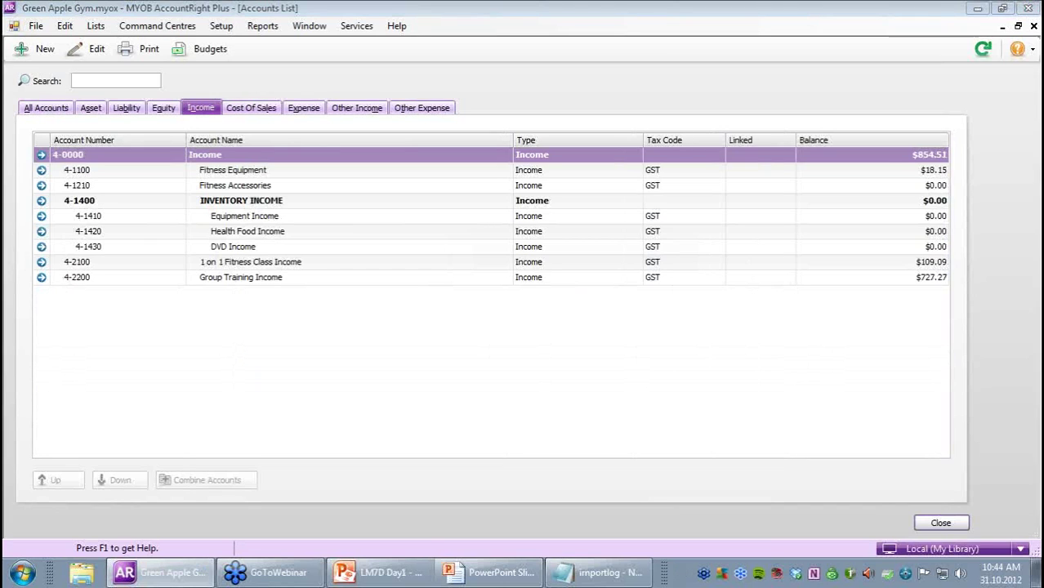
mouse_move(323, 206)
mouse_down()
mouse_move(291, 188)
mouse_move(204, 186)
mouse_move(186, 231)
mouse_move(219, 255)
mouse_move(302, 244)
mouse_move(321, 207)
mouse_up()
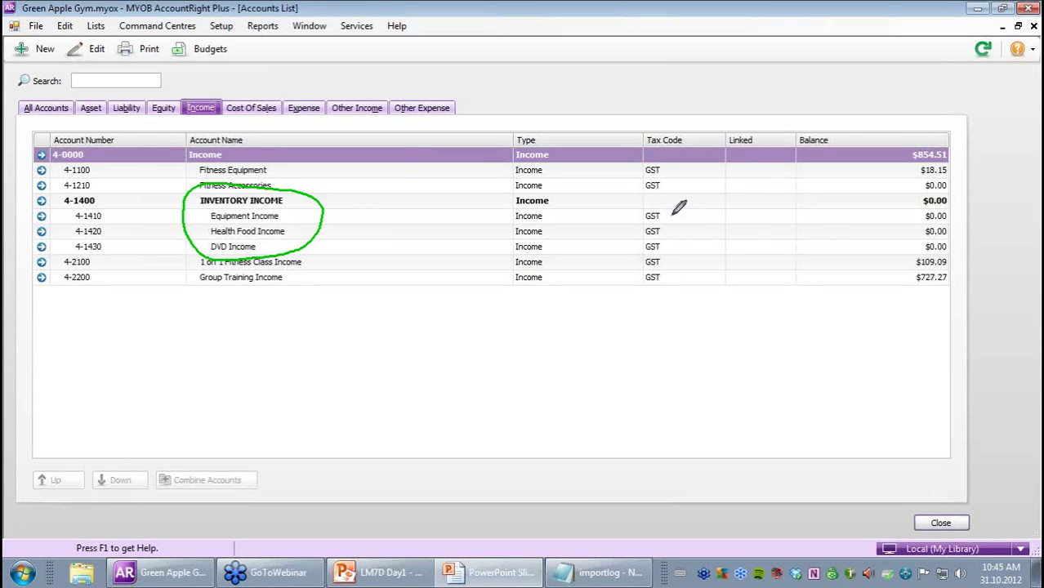
mouse_move(666, 215)
mouse_down()
mouse_move(682, 208)
mouse_move(677, 235)
mouse_move(691, 227)
mouse_move(689, 244)
mouse_move(701, 241)
mouse_up()
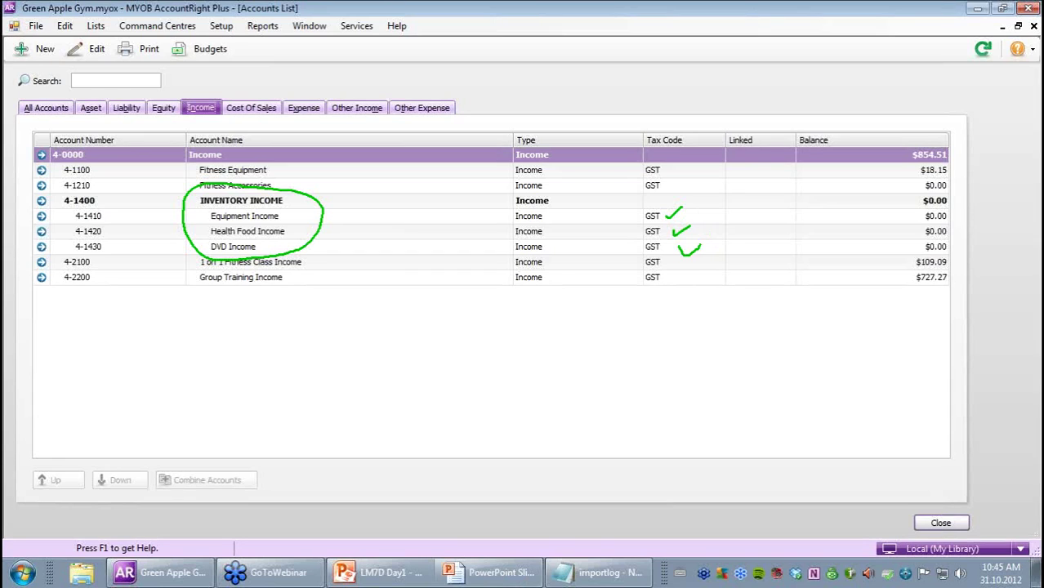
key(Escape)
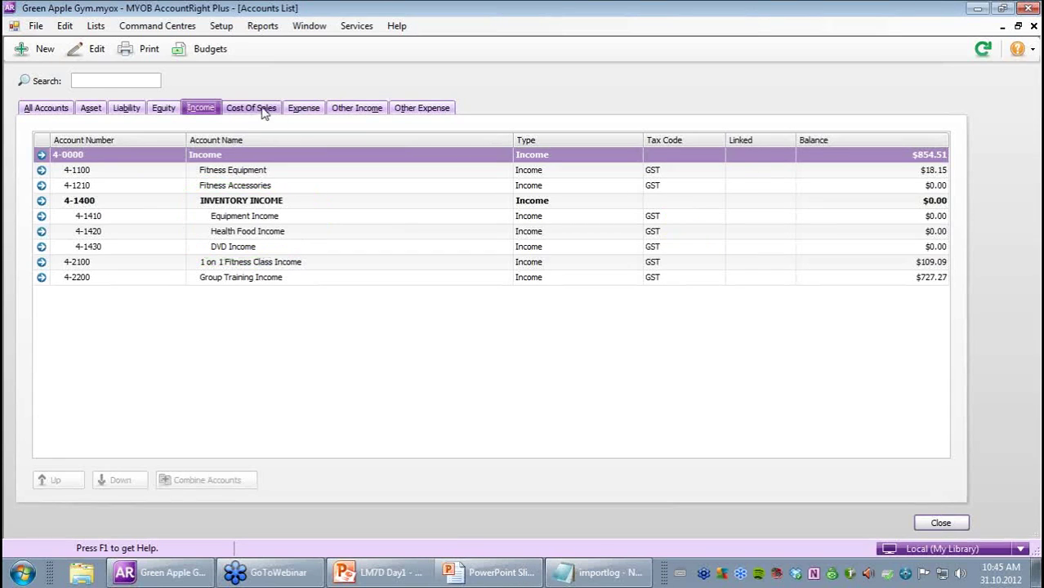
- Review the inventory cost of sales accounts and the Stock Write-Offs account, and close the accounts list
click(264, 110)
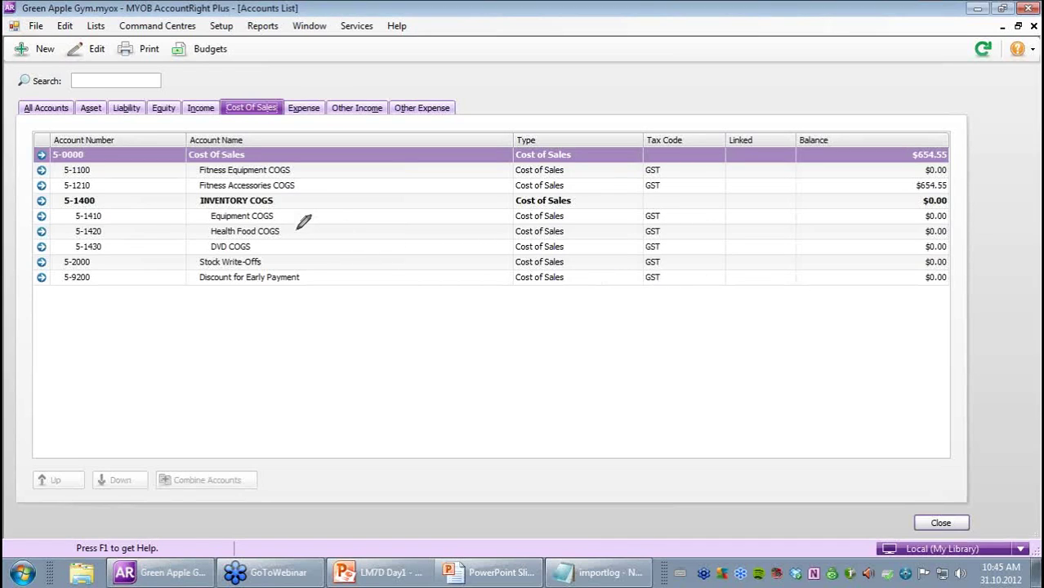
mouse_move(286, 241)
mouse_down()
mouse_move(294, 190)
mouse_move(219, 186)
mouse_move(182, 206)
mouse_move(208, 242)
mouse_move(260, 253)
mouse_move(290, 238)
mouse_up()
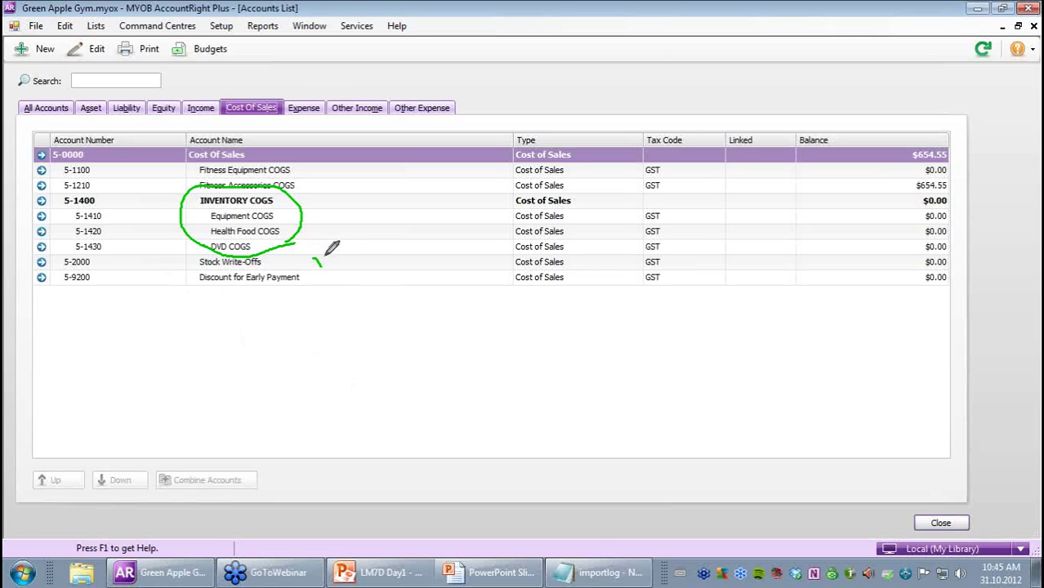
mouse_move(303, 264)
mouse_down()
mouse_move(346, 267)
mouse_move(333, 266)
mouse_up()
click(939, 524)
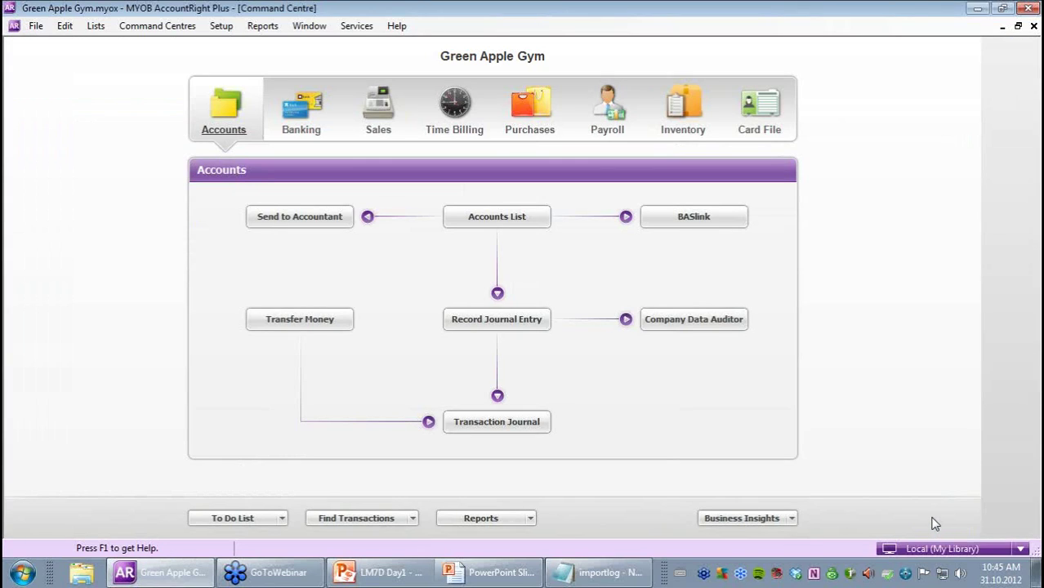
- View the supplier cards of Fitness DVDs Australia and Health Food Supplies, and close the cards list
click(756, 108)
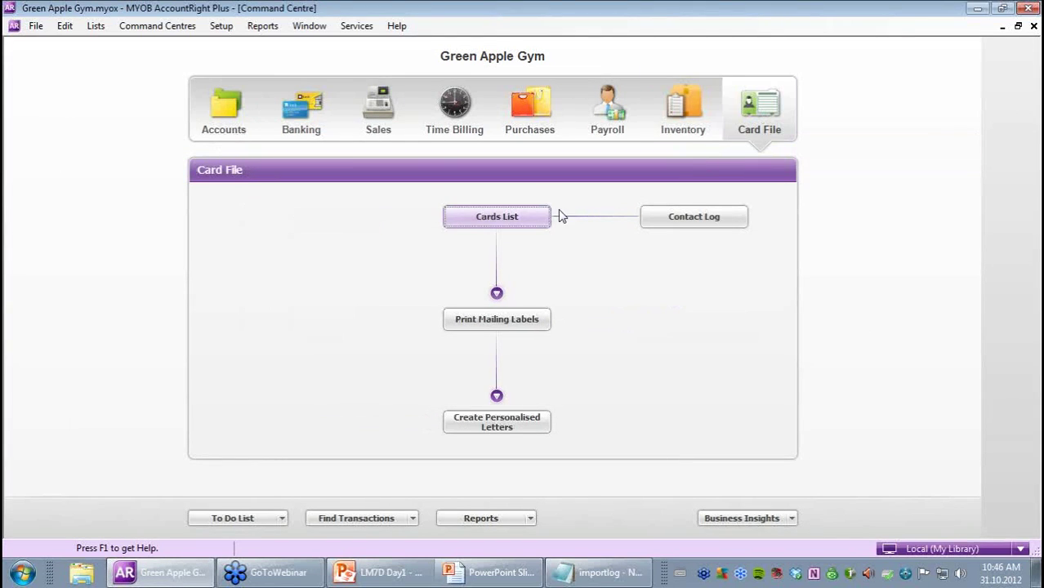
click(542, 219)
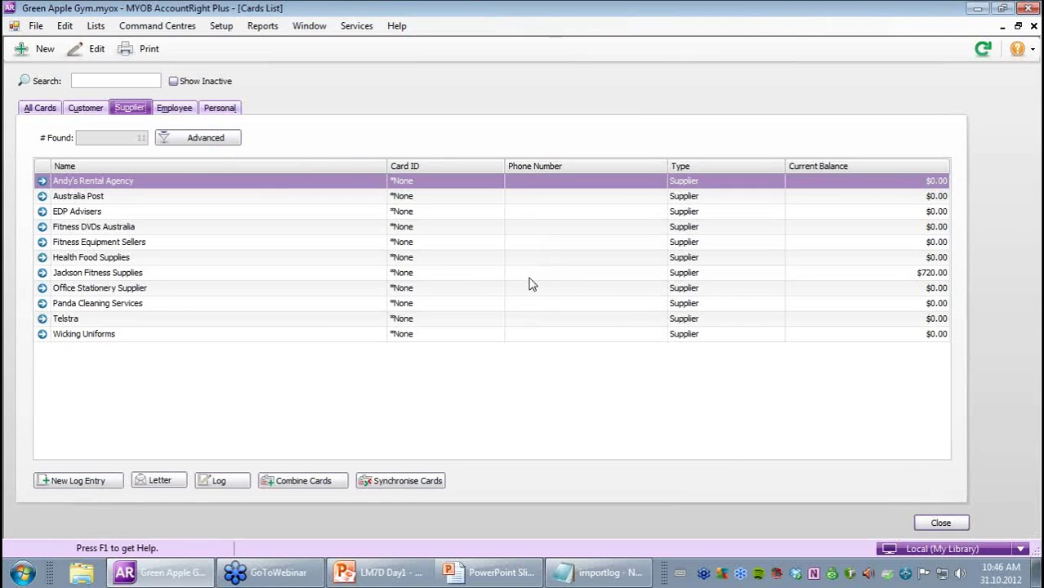
click(42, 229)
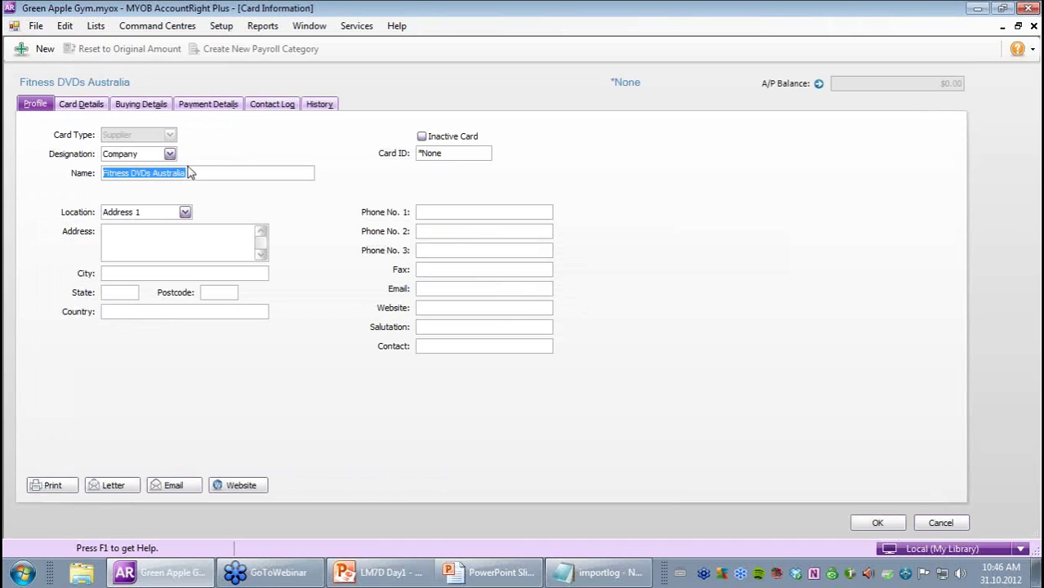
click(878, 523)
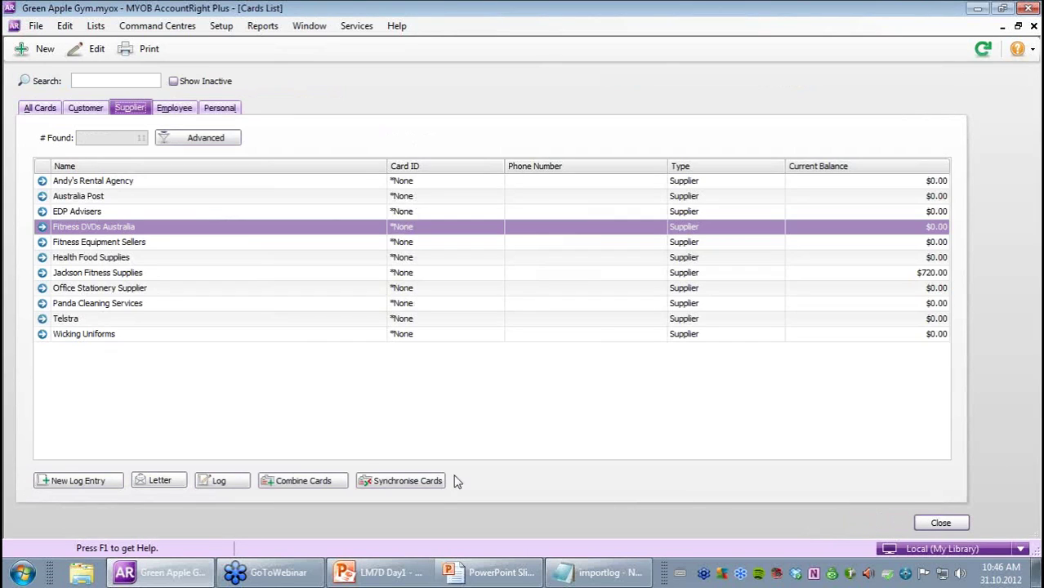
click(45, 258)
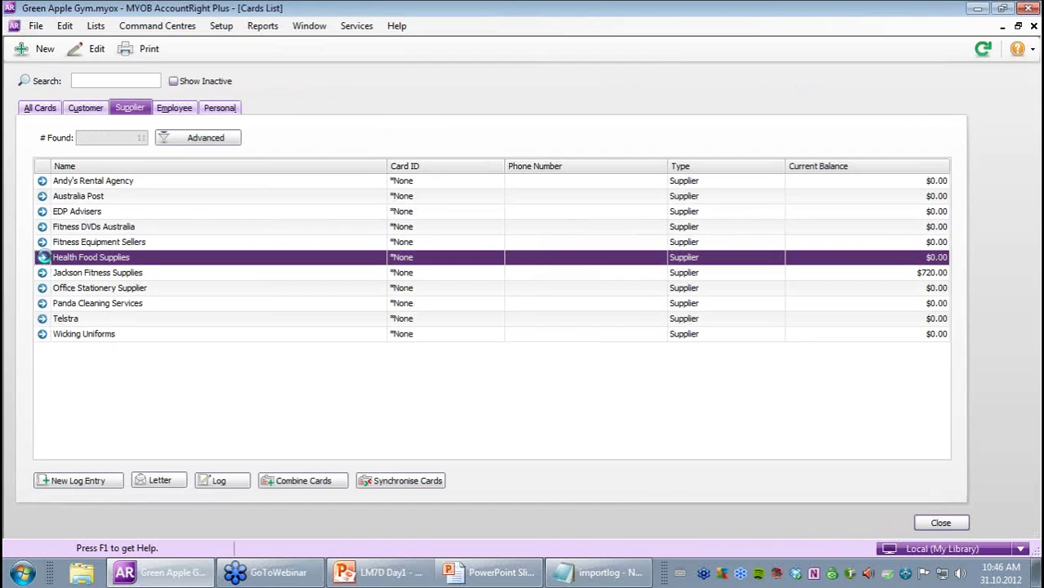
click(42, 257)
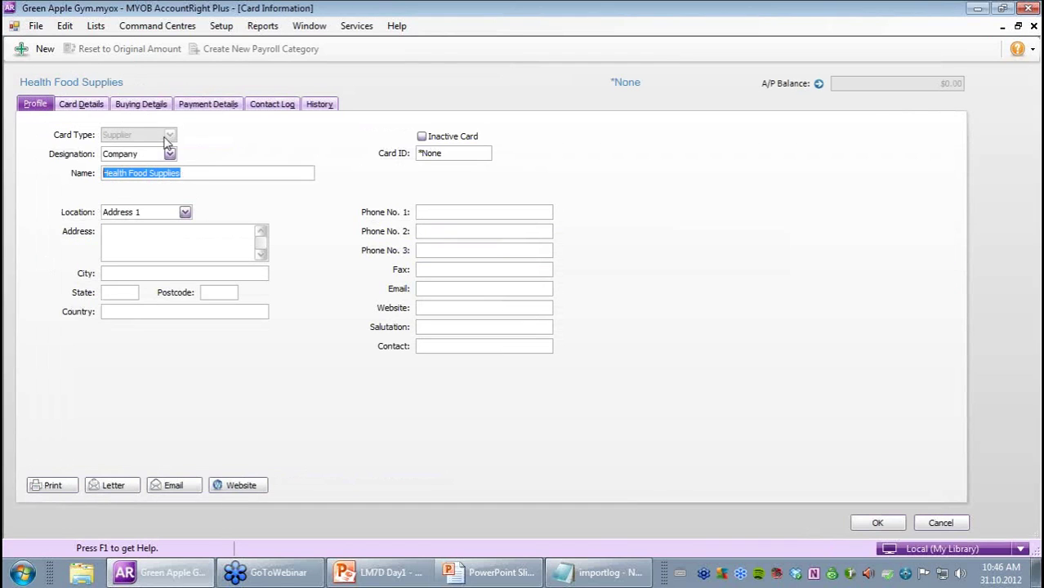
click(879, 523)
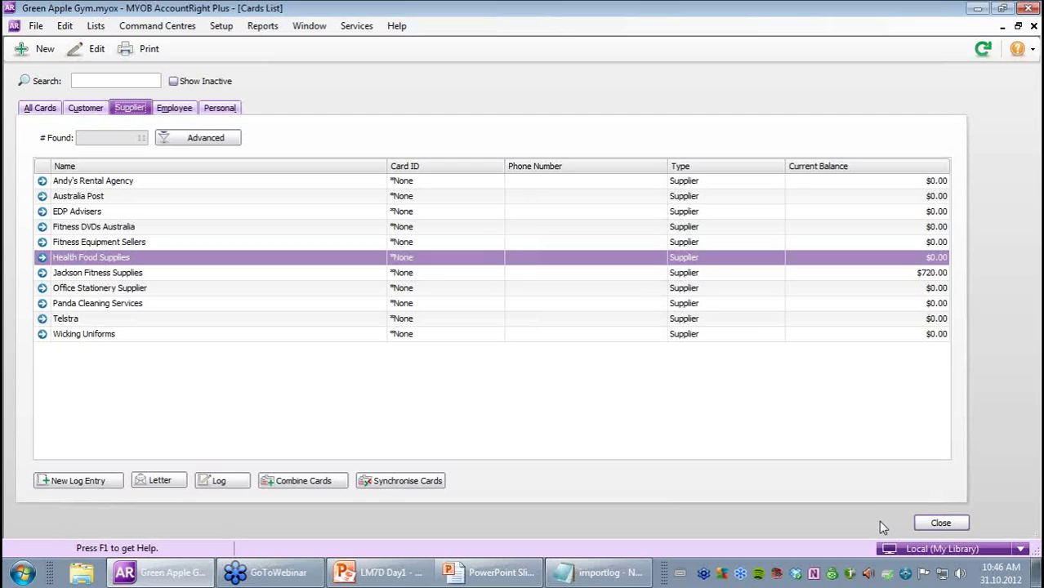
click(940, 523)
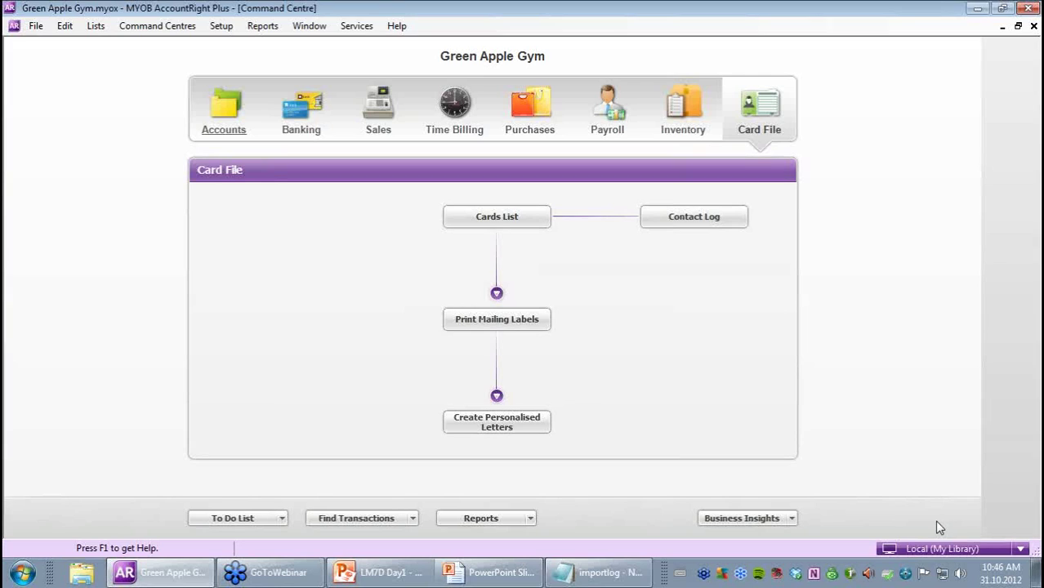
- Create a new inventory item with item number Y and the name Yoga Mats
click(694, 114)
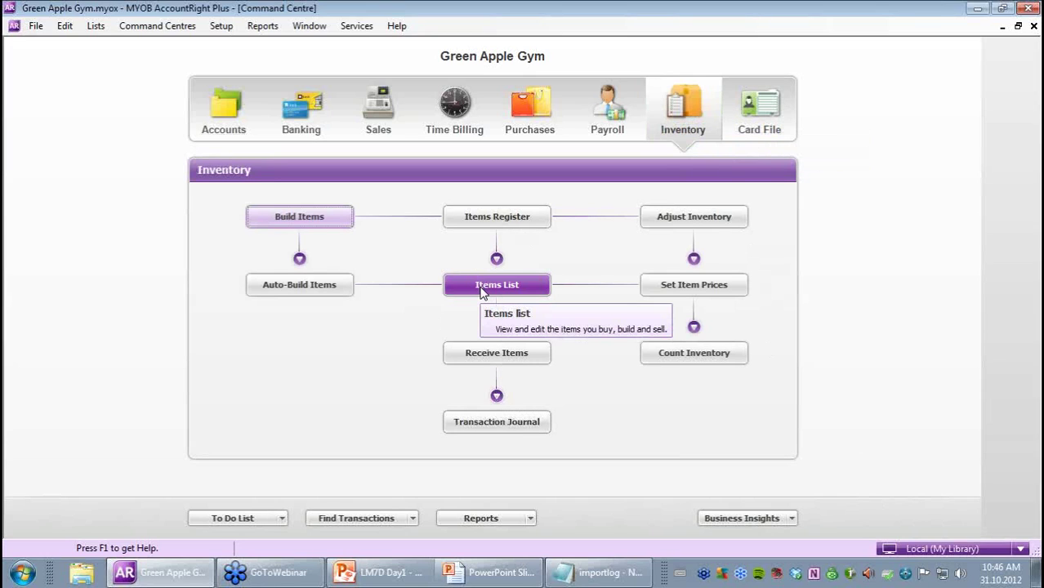
click(482, 291)
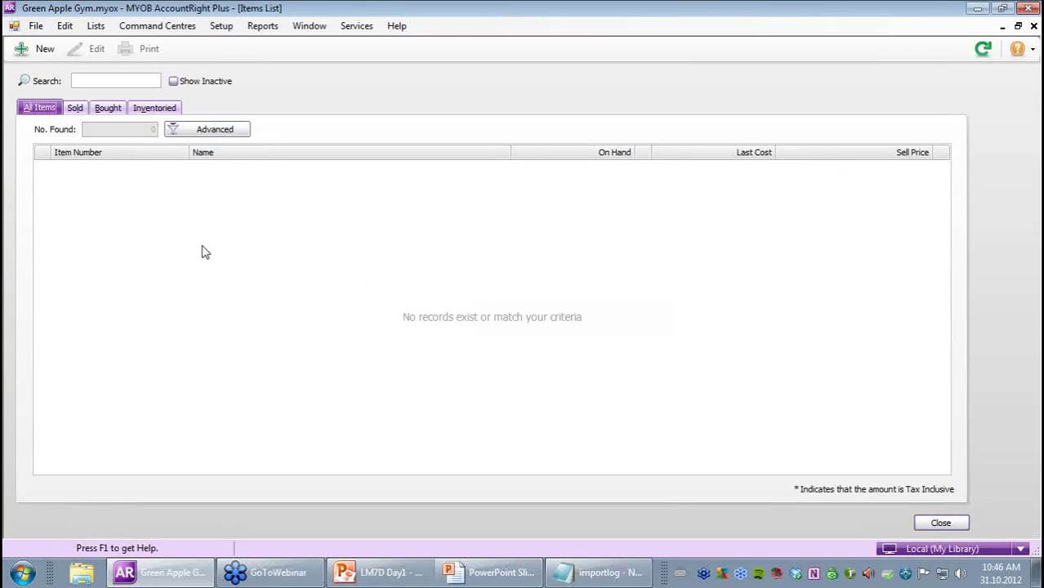
click(45, 51)
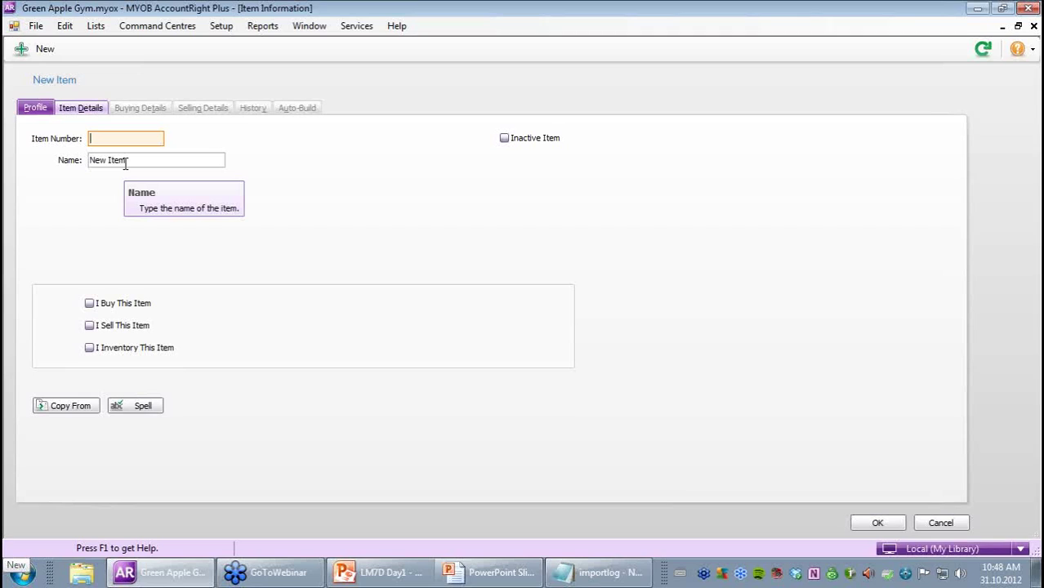
text(Y)
key(Tab)
text(Yoga Matt)
key(Tab)
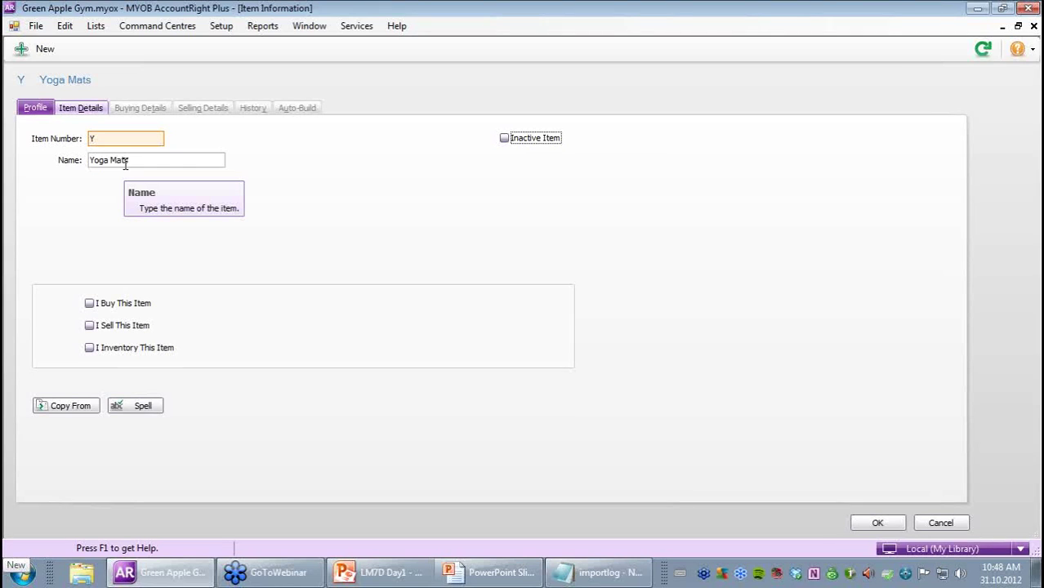
click(91, 139)
text(Y)
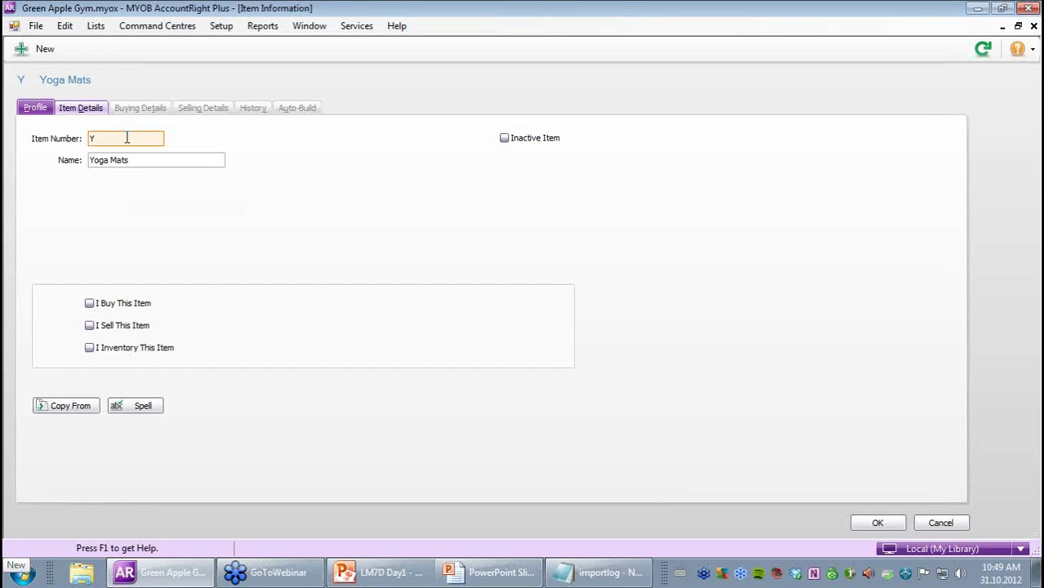
- Mark the Yoga Mats item as bought, with 5-1410 Equipment COGS as its expense account for tracking costs
click(86, 109)
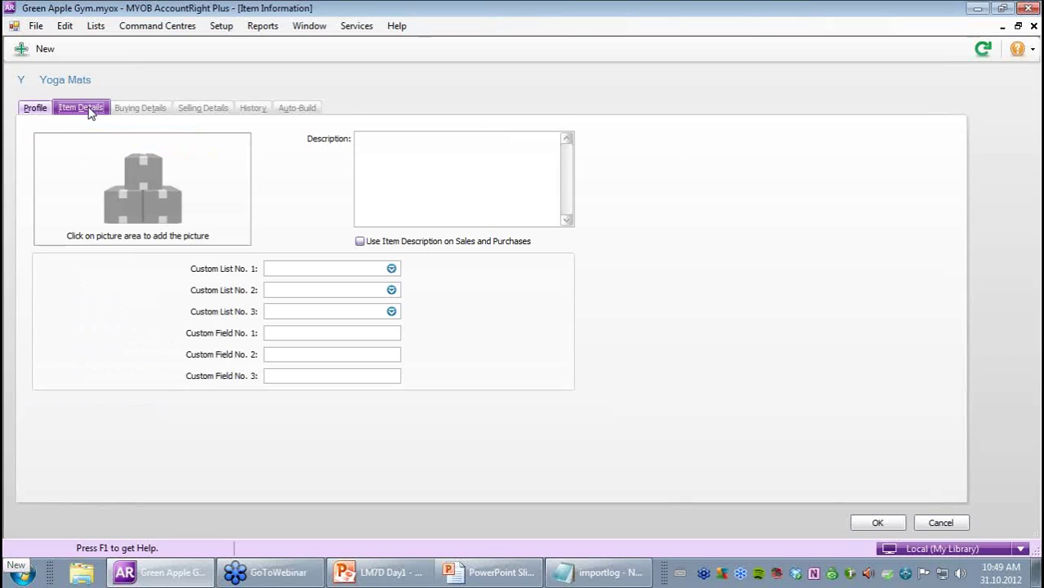
click(31, 112)
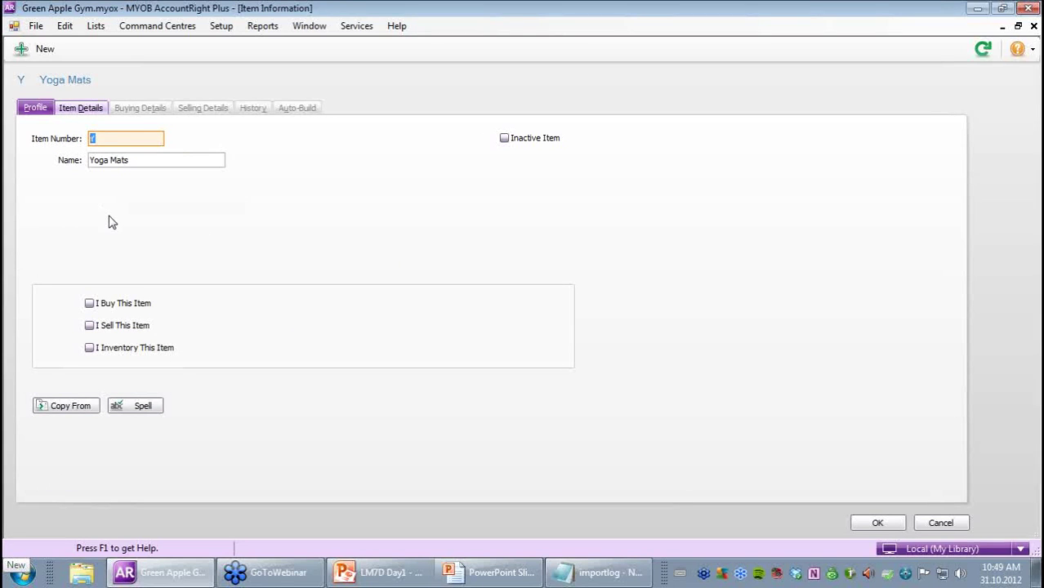
click(139, 306)
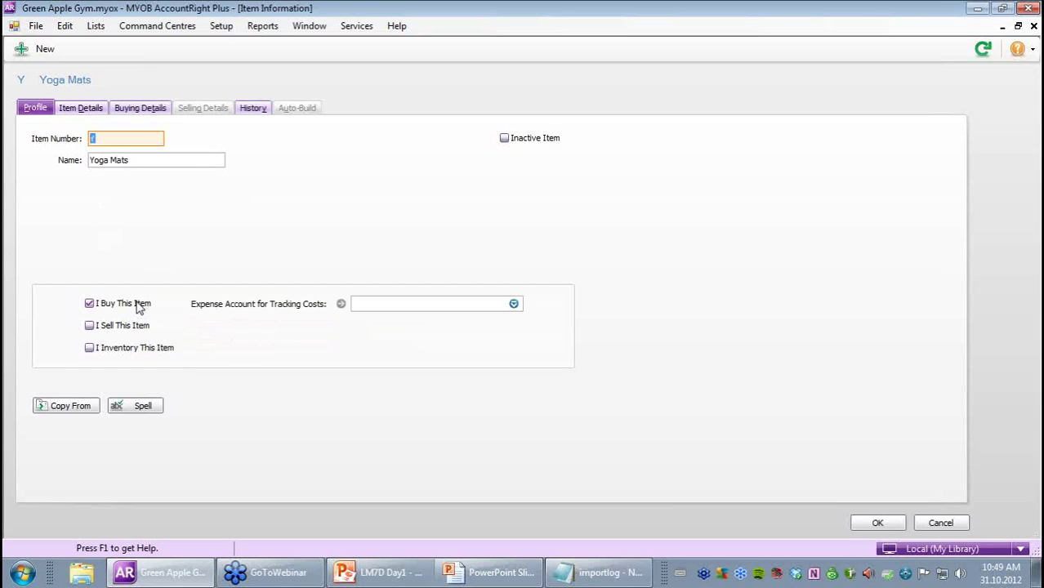
click(375, 305)
text(5-1410 Equipment COGS)
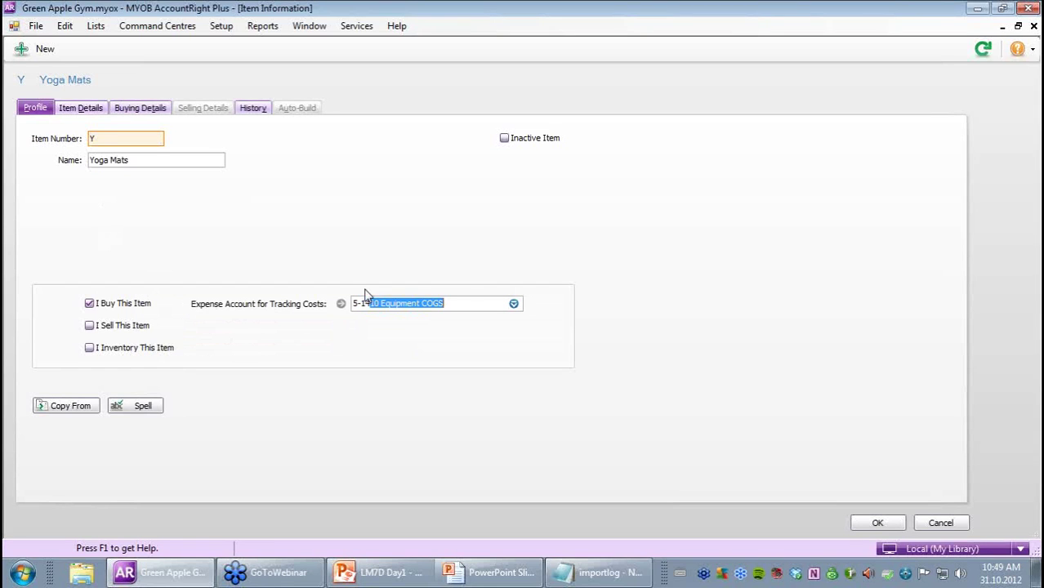
key(Tab)
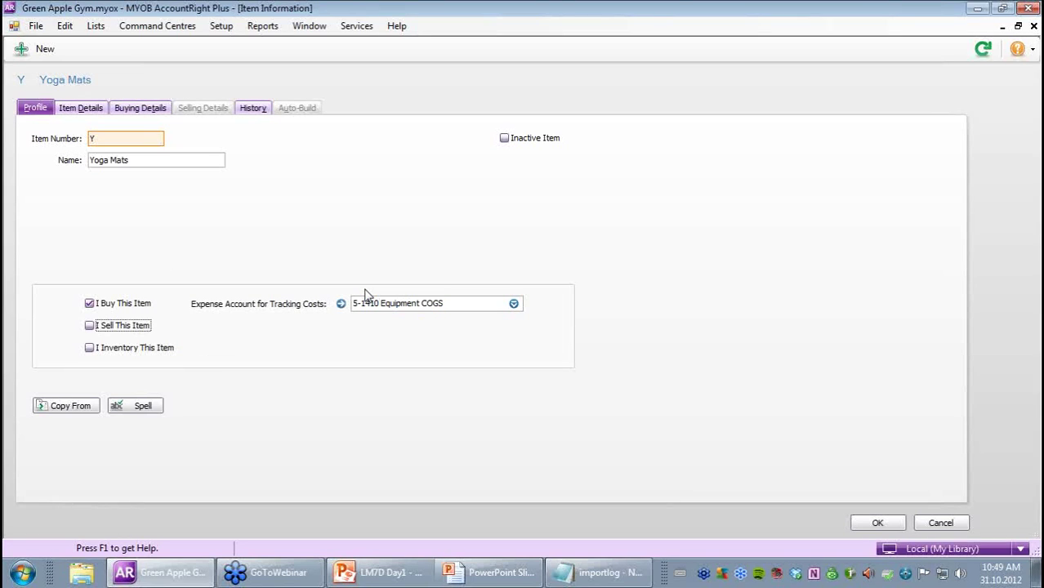
- Mark the item as sold, with 4-1410 Equipment Income as its income account for tracking sales
click(89, 326)
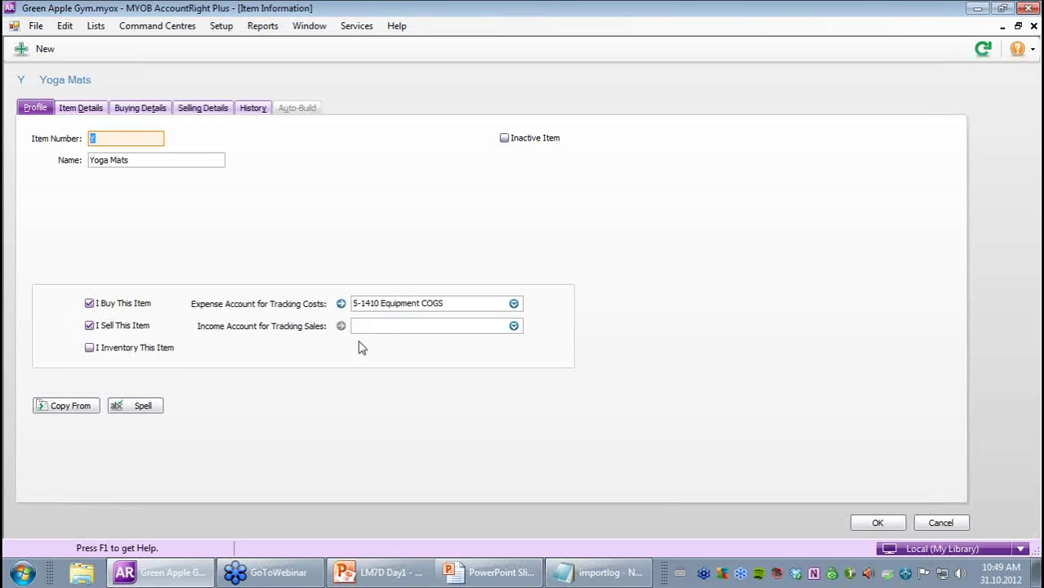
click(379, 326)
text(4-1410 Equipment Income)
- Mark the item as inventoried, with 1-1410 Equipment Inventory as its asset account
click(91, 348)
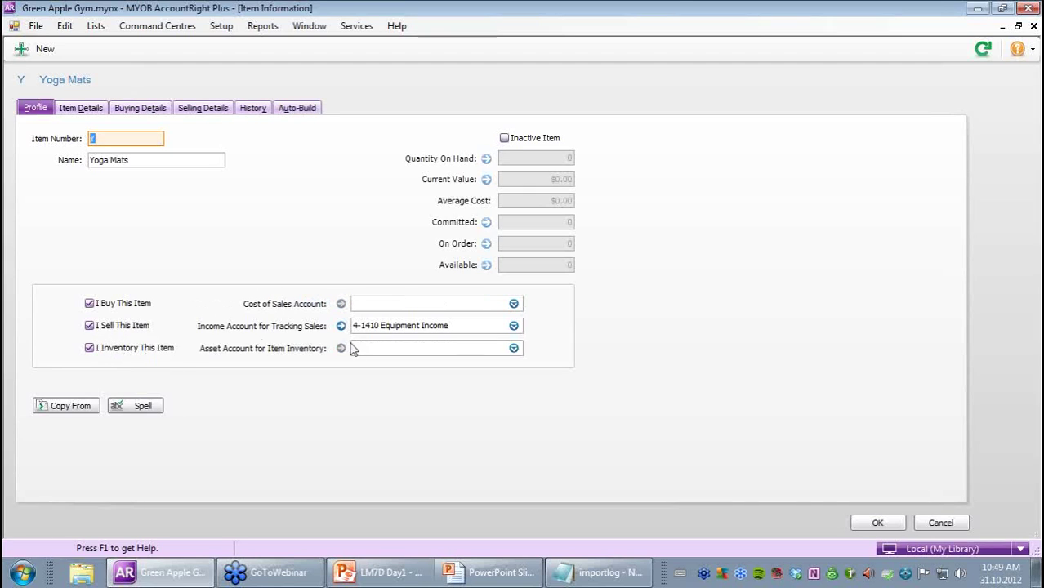
click(409, 347)
text(1-1410 Equipment Inventory)
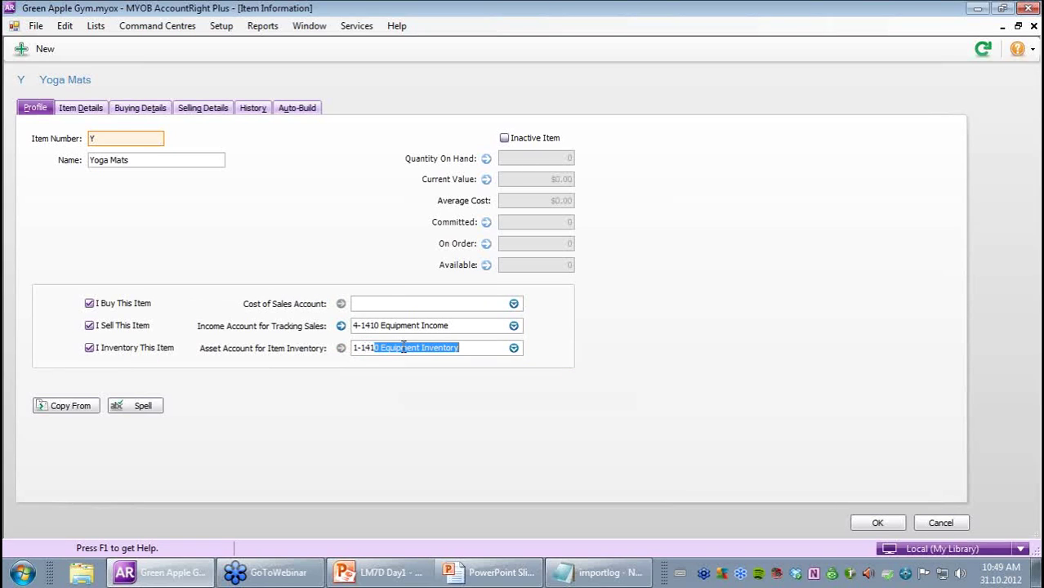
key(Tab)
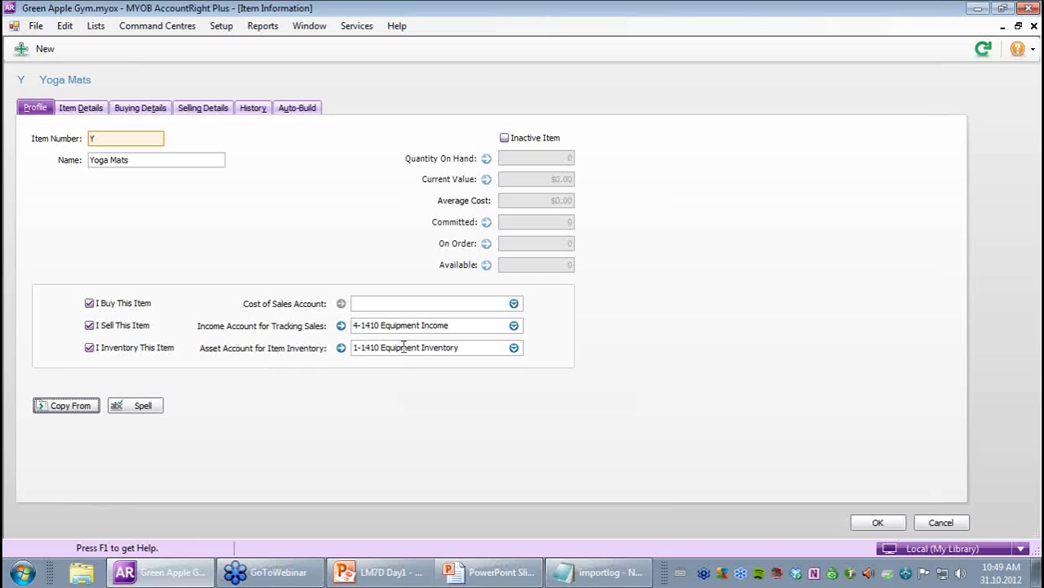
- Set the item's cost of sales account to 5-1410 Equipment COGS
click(371, 303)
text(1)
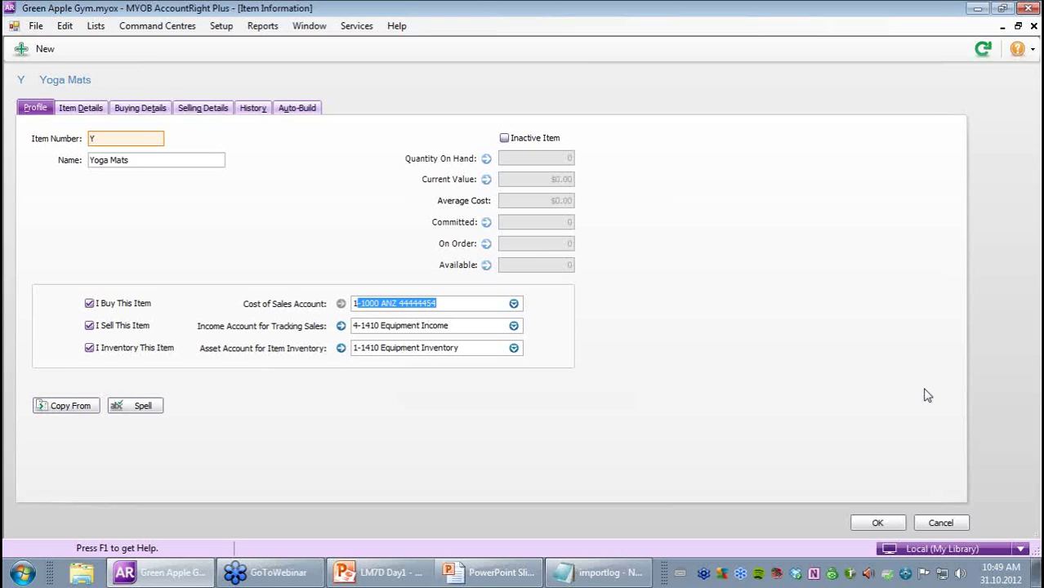
key(BackSpace)
key(BackSpace)
text(5-1)
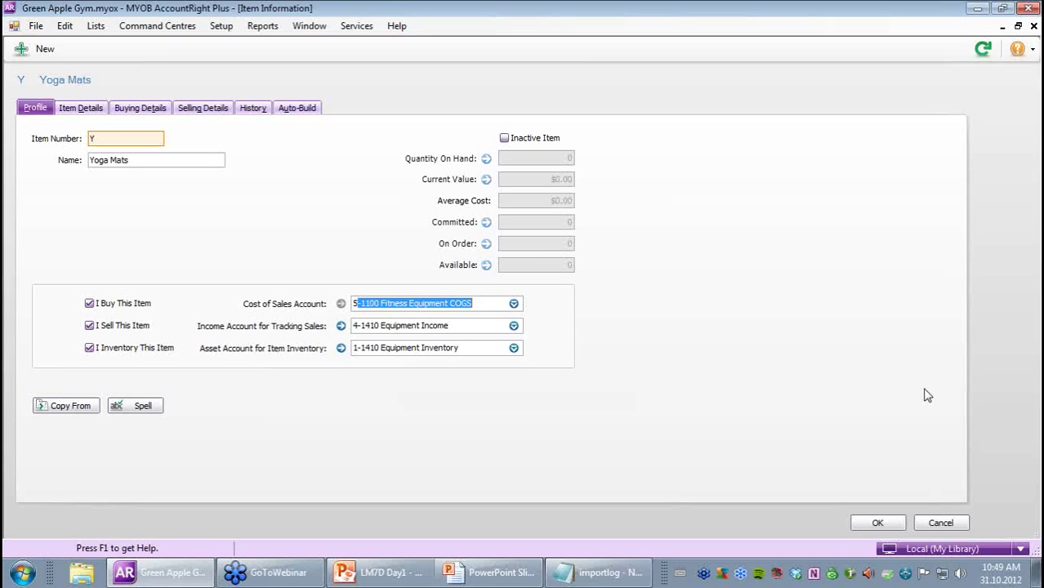
text(410)
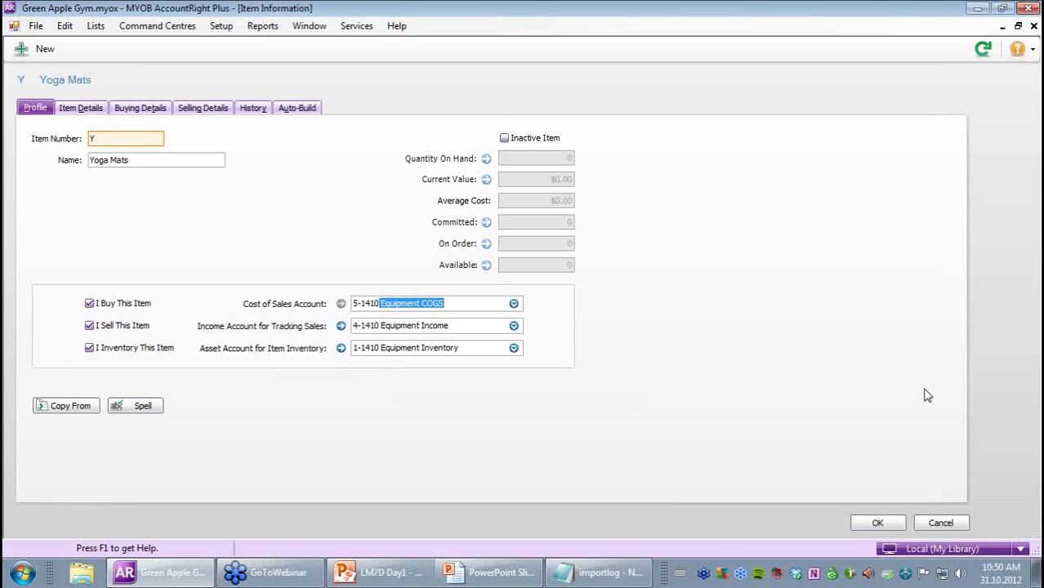
key(Tab)
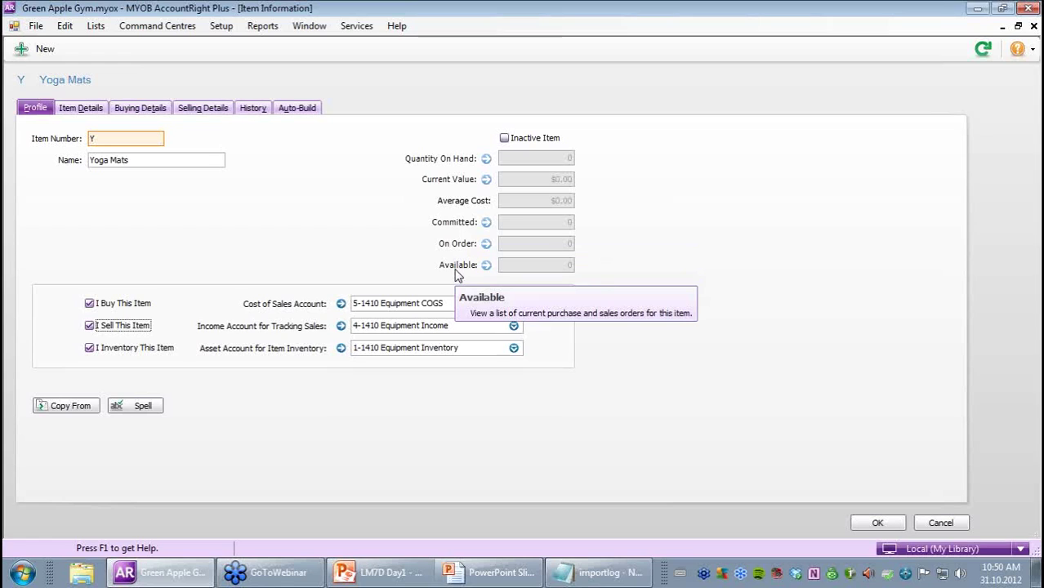
- Turn inventory tracking off and back on for the Yoga Mats item to compare its account fields
click(107, 348)
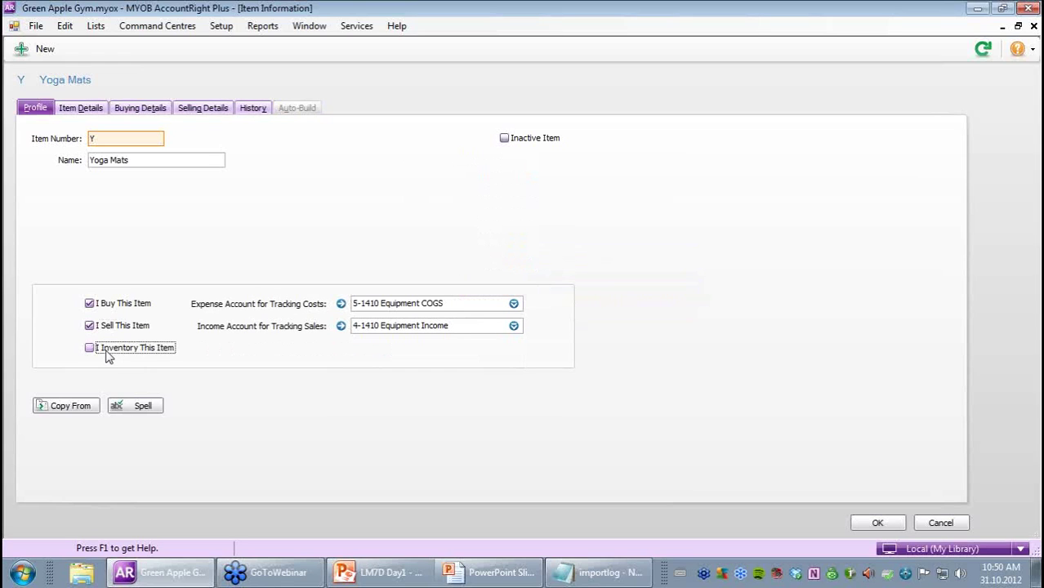
click(107, 353)
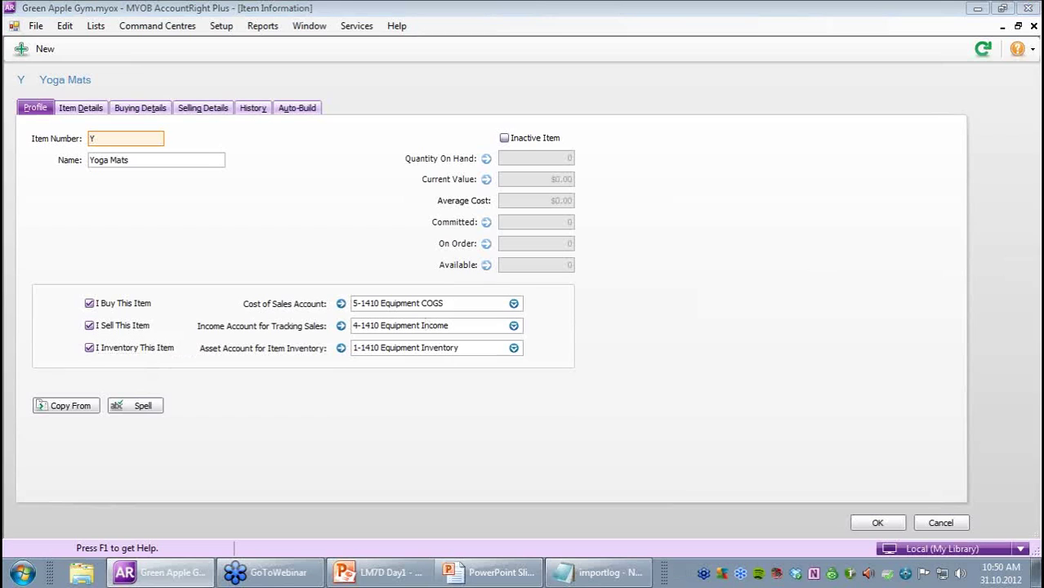
mouse_move(368, 369)
mouse_down()
mouse_move(409, 320)
mouse_move(350, 276)
mouse_move(343, 365)
mouse_move(415, 351)
mouse_up()
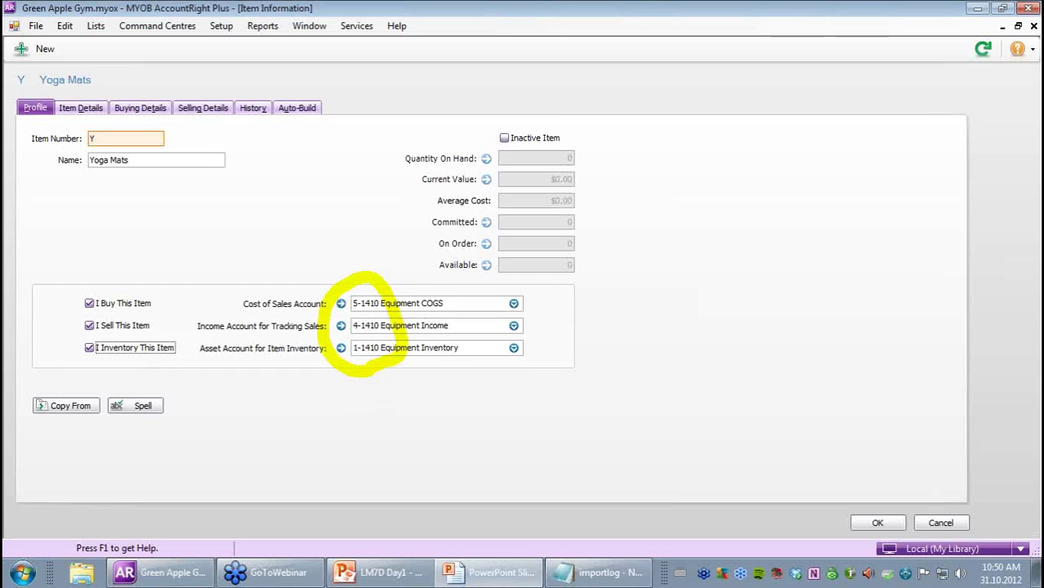
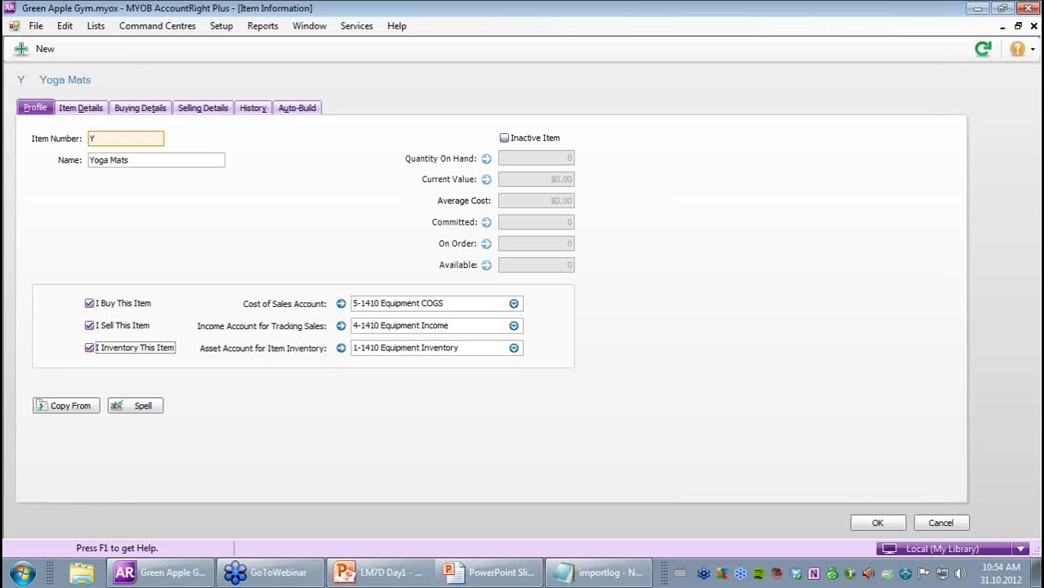
- Set the item window aside and review the inventory accounts in the Accounts List
click(1002, 28)
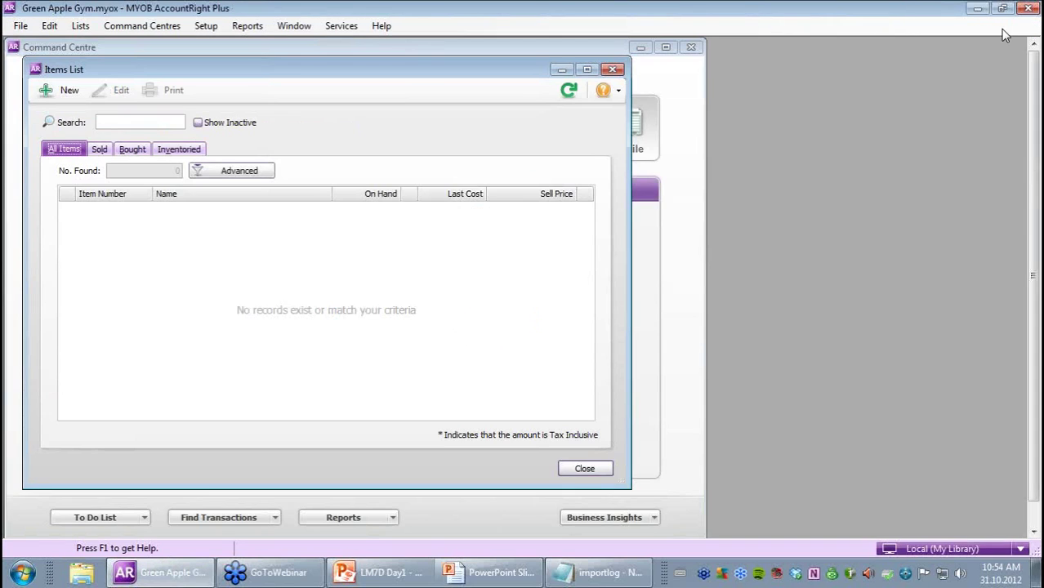
click(677, 206)
click(88, 130)
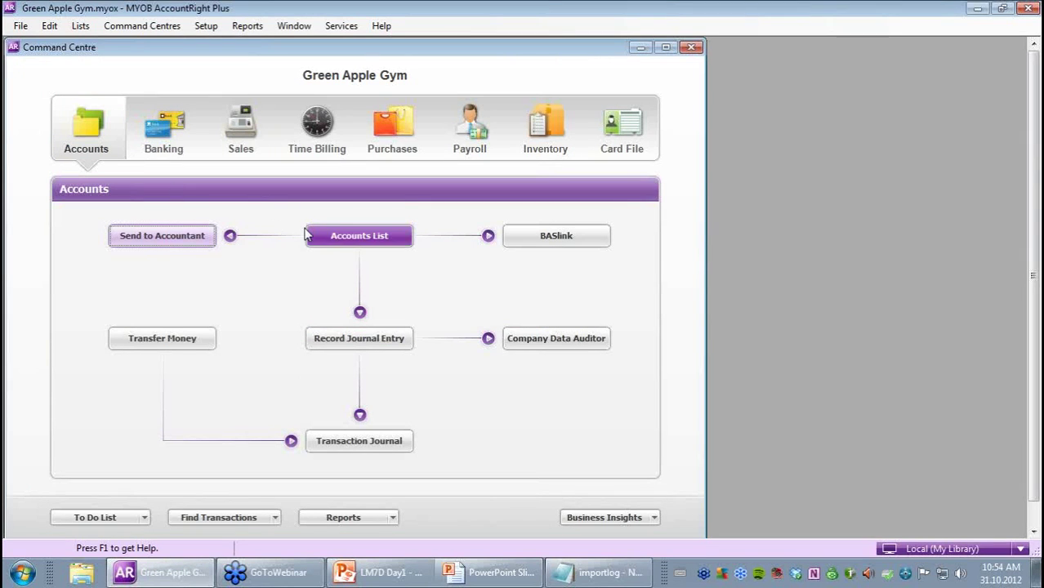
click(335, 236)
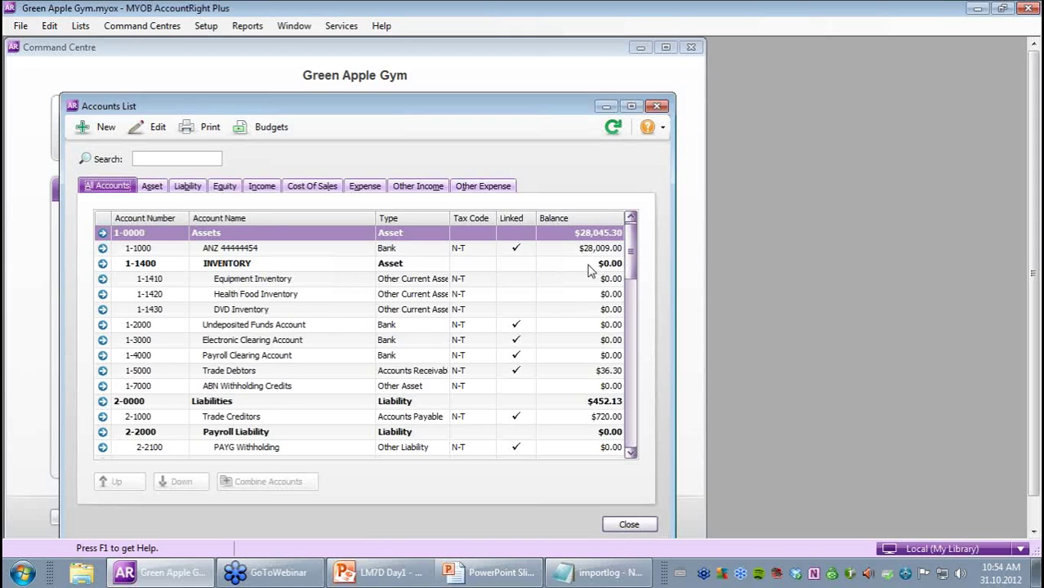
key(Escape)
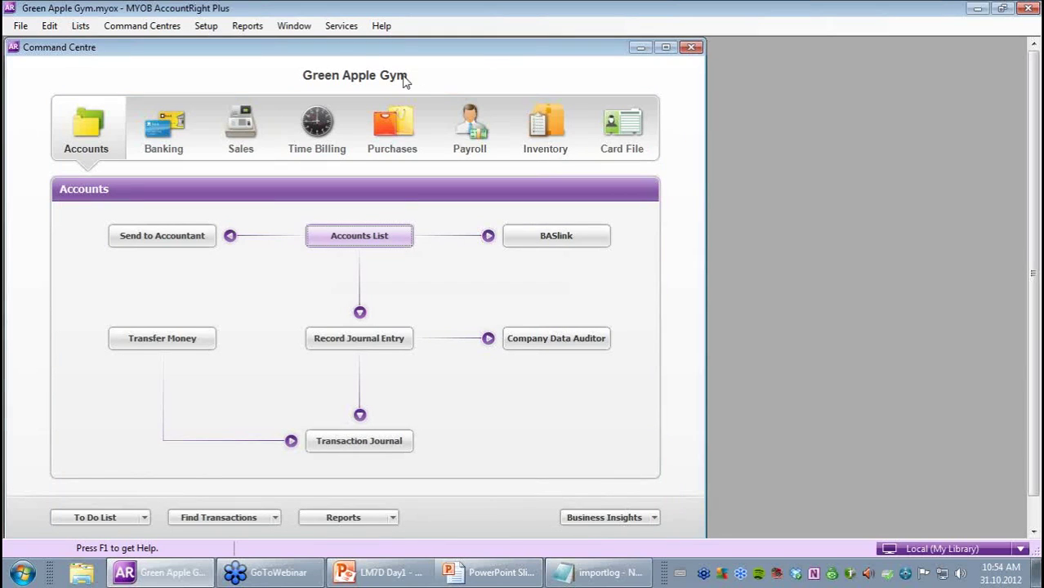
- Bring the minimised Yoga Mats item information window back to full size
click(307, 31)
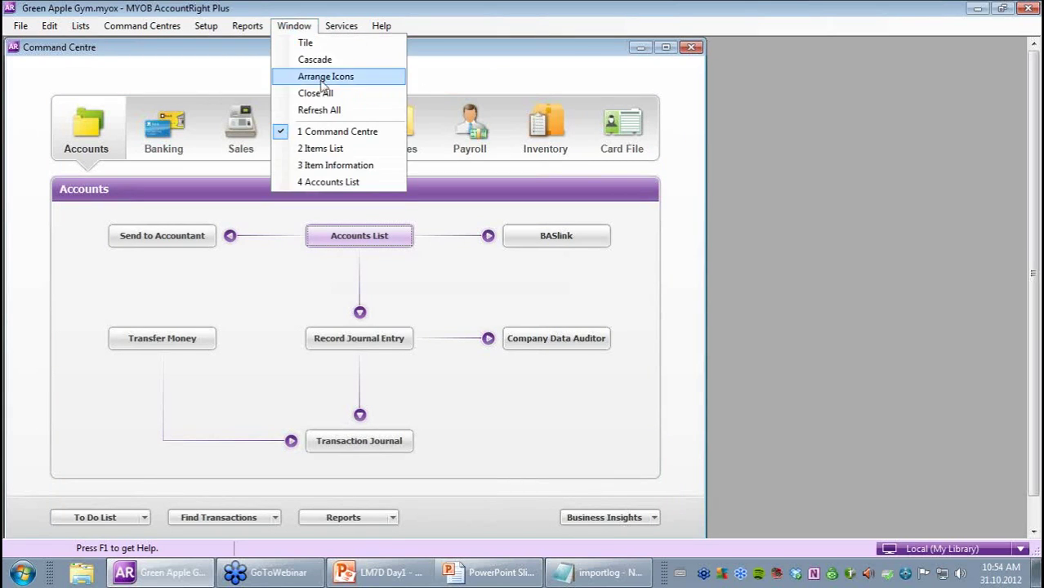
click(332, 166)
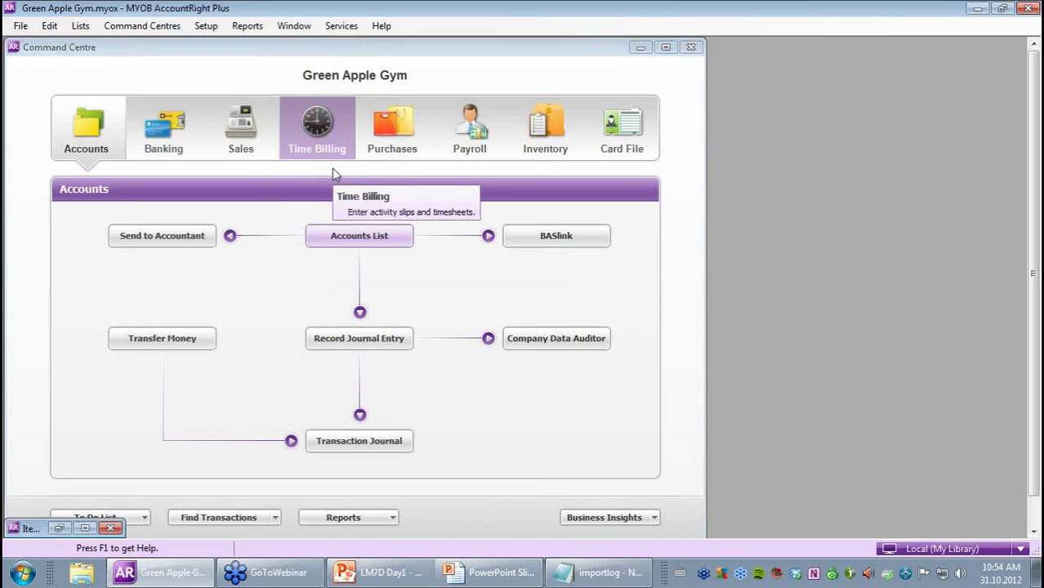
click(87, 529)
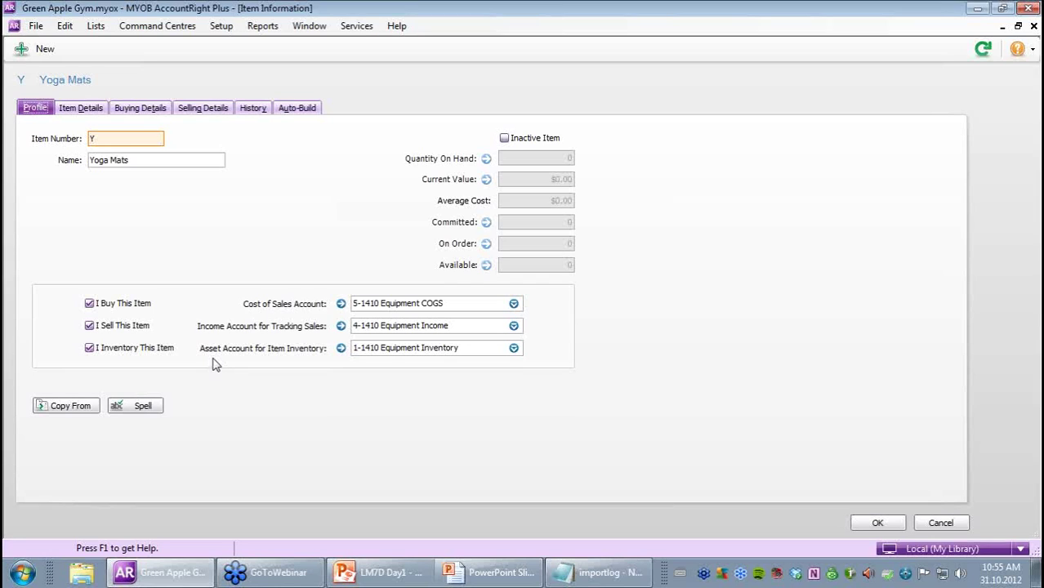
- Enter "Bio degradable, eco friendly, latex free yoga mats" as the item's description in its item details
click(97, 112)
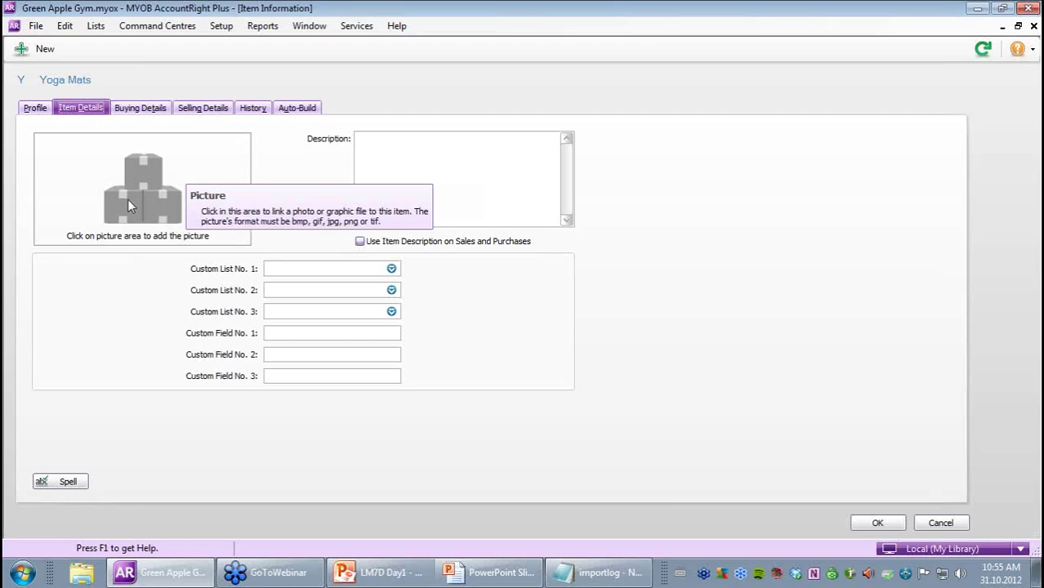
click(432, 149)
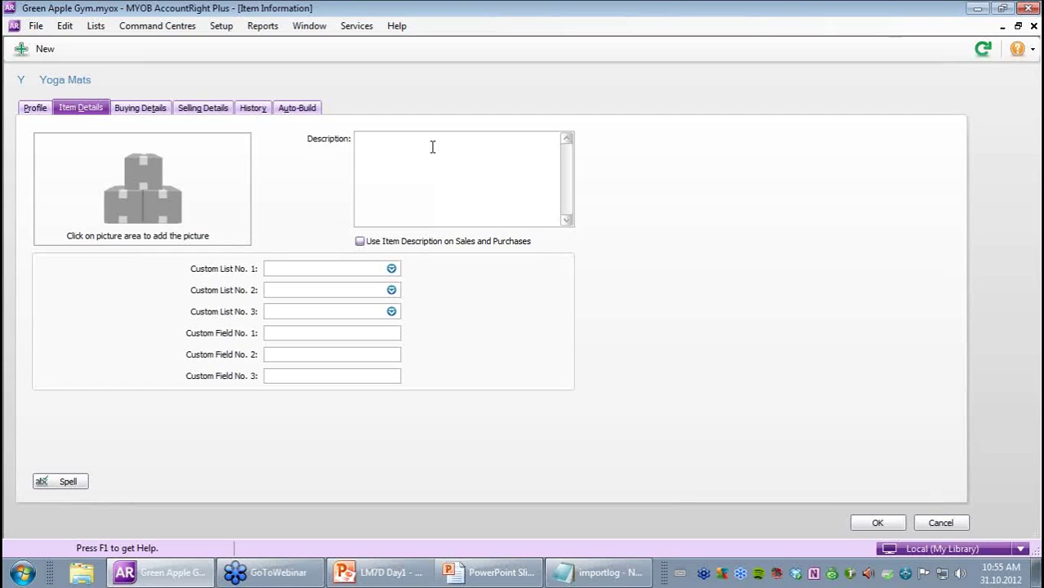
text(Bio degradable, eco friendly, latex free )
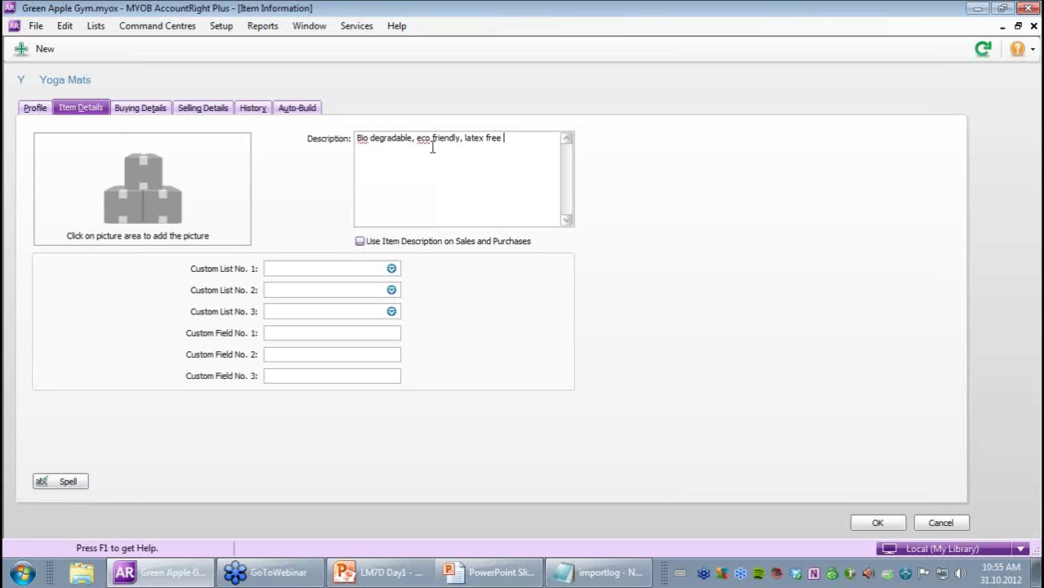
text(yoga mats)
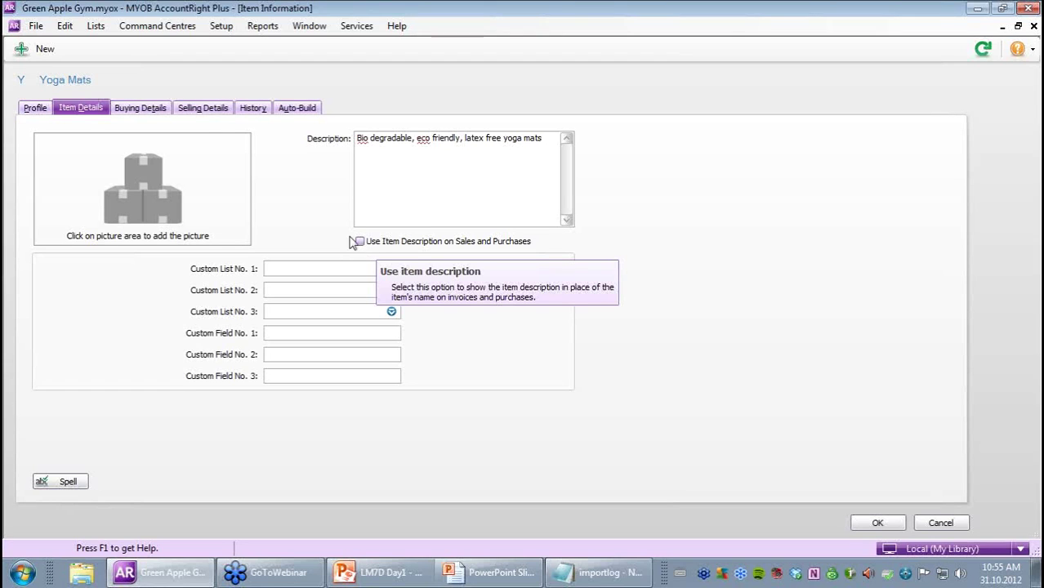
- In the buying details, set the standard cost to $8.00 and the tax code when bought to GST (Goods & Services Tax)
click(135, 115)
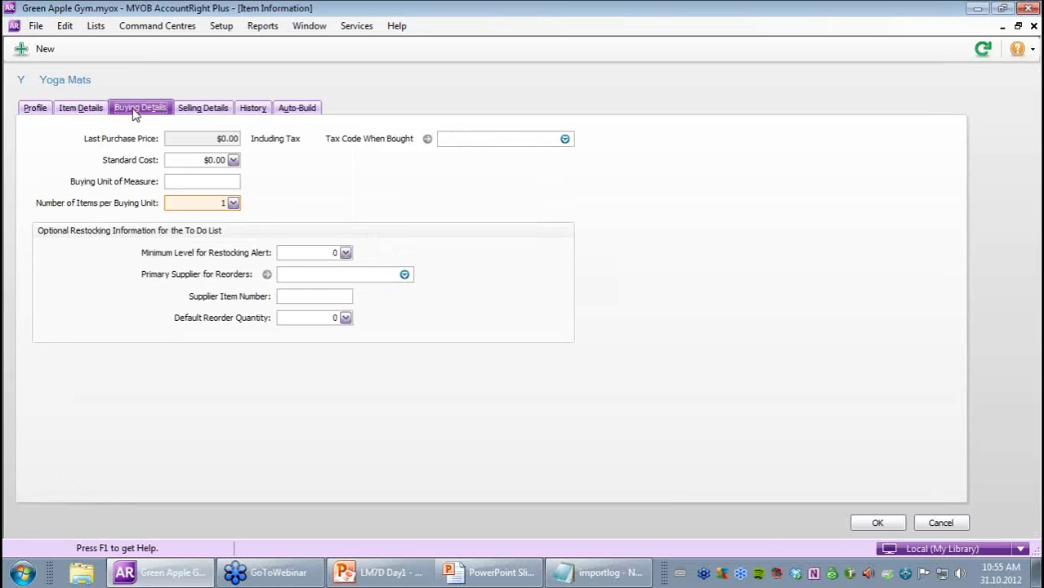
click(186, 159)
text(8)
mouse_move(233, 210)
text(GST (Goods & Services Tax)
key(Tab)
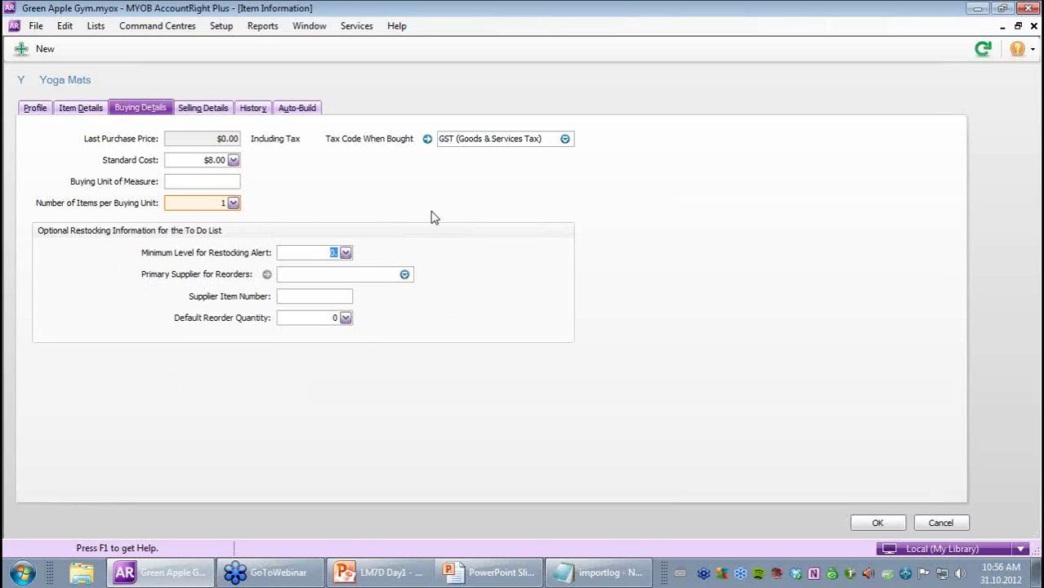
- Set the minimum level for the restocking alert to 200
click(345, 253)
click(344, 330)
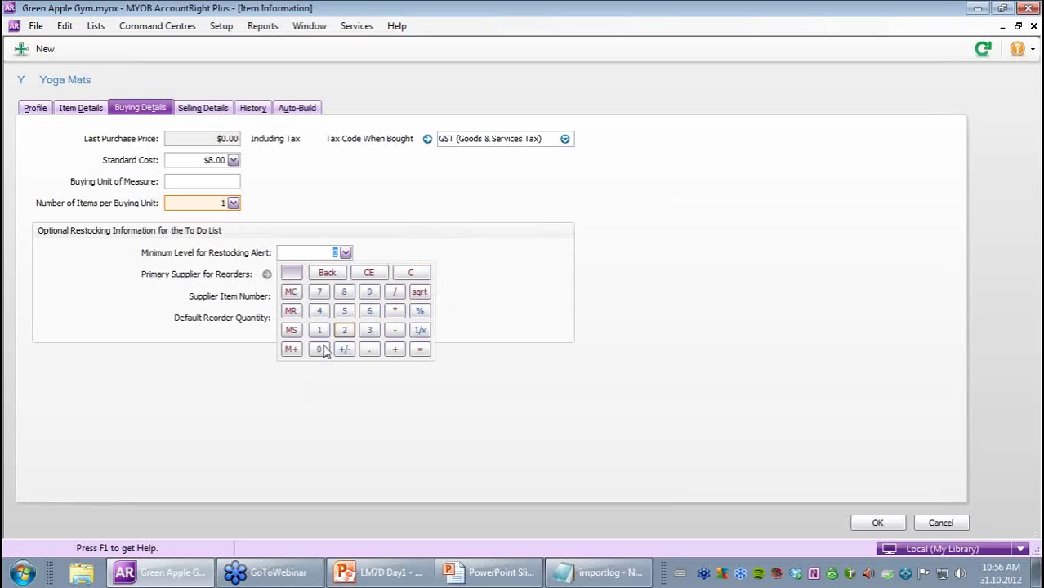
click(318, 350)
click(319, 349)
click(557, 295)
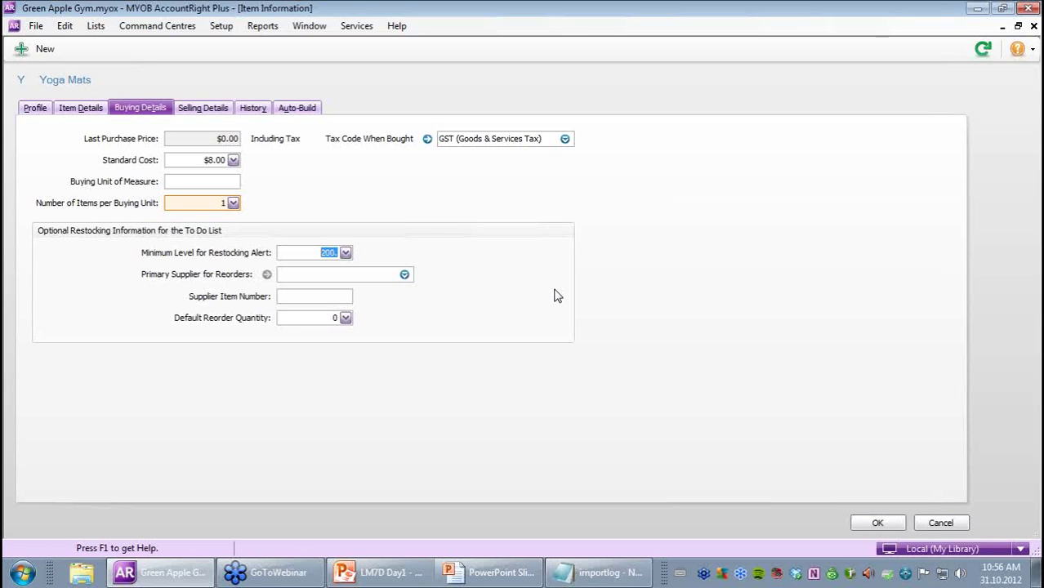
- Set Fitness Equipment Sellers as the primary supplier for reorders, with supplier item number Y100
click(286, 277)
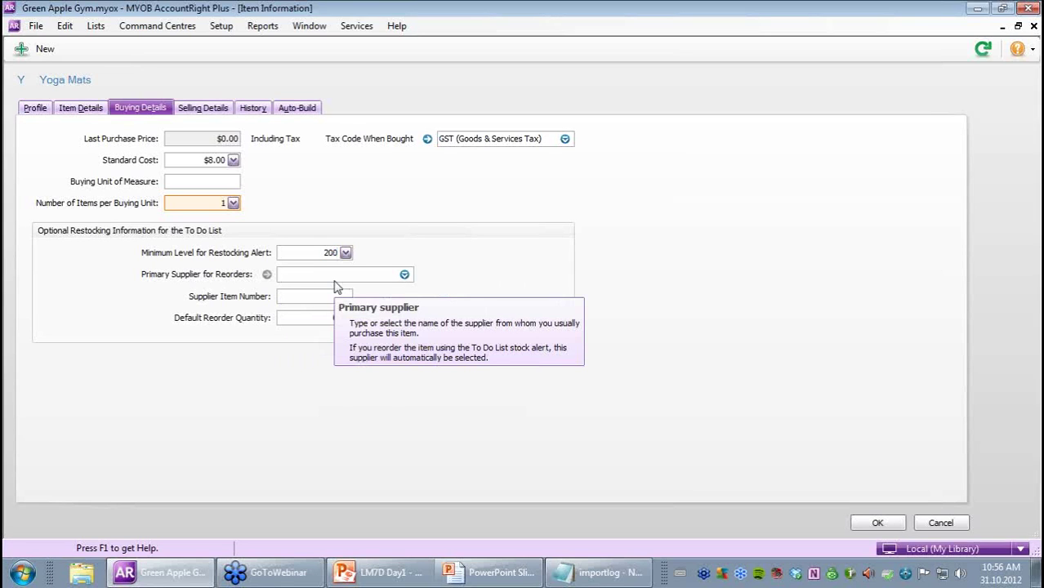
text(Fitness)
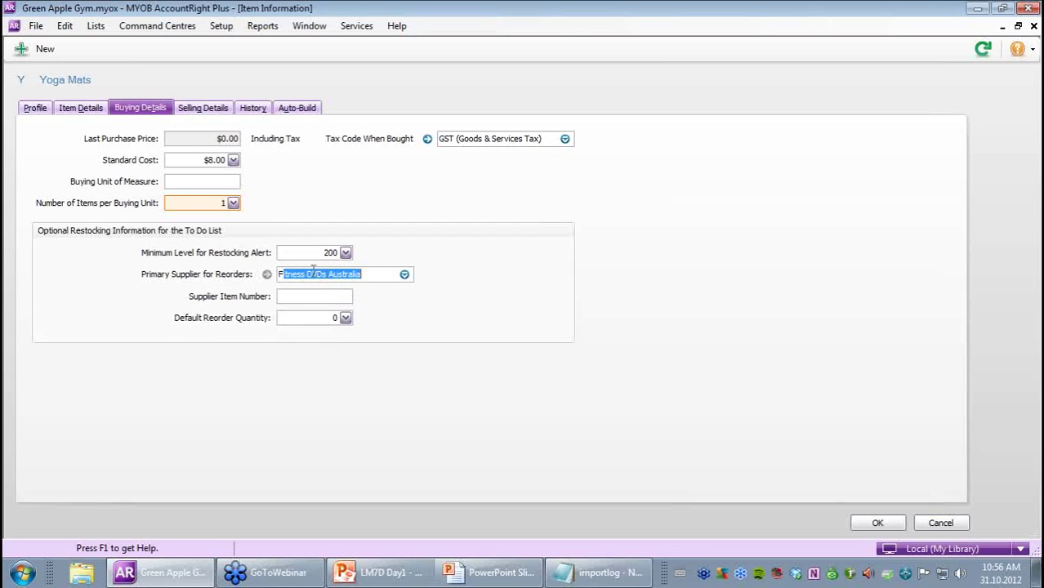
text( Equipment Sellers)
key(Tab)
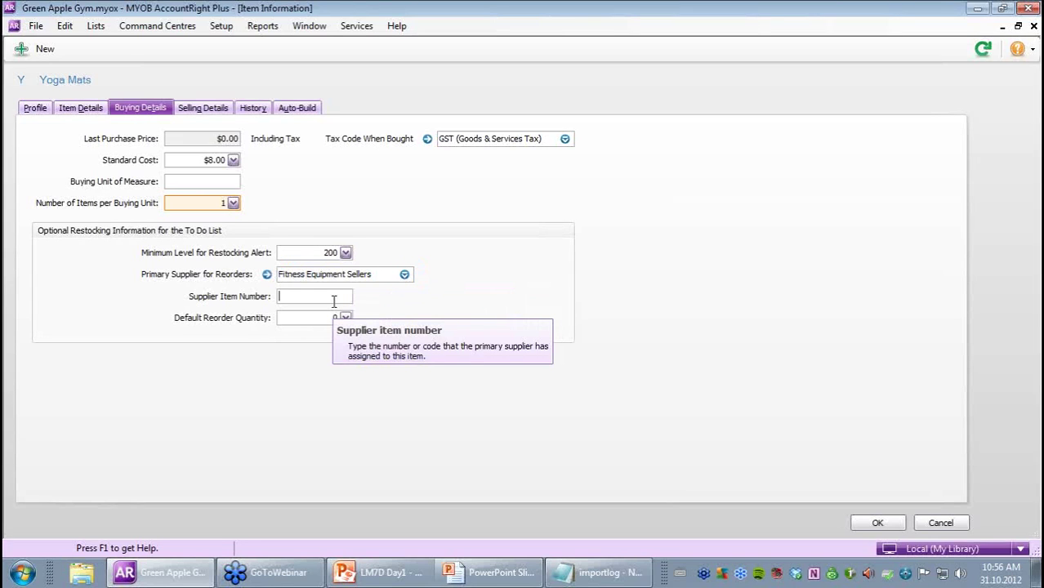
text(Y100)
key(Tab)
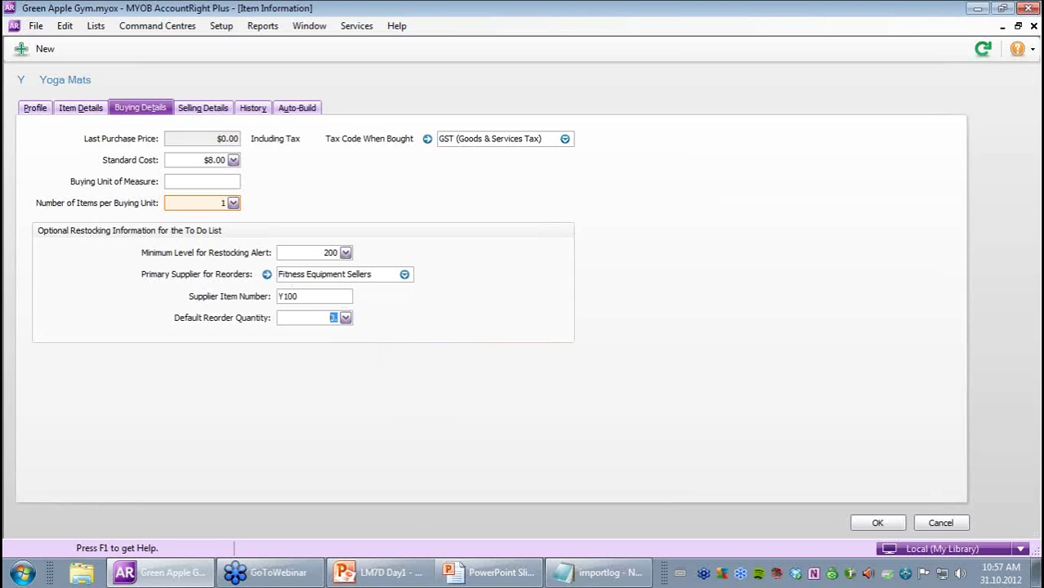
- Set the item's default reorder quantity to 25
click(130, 86)
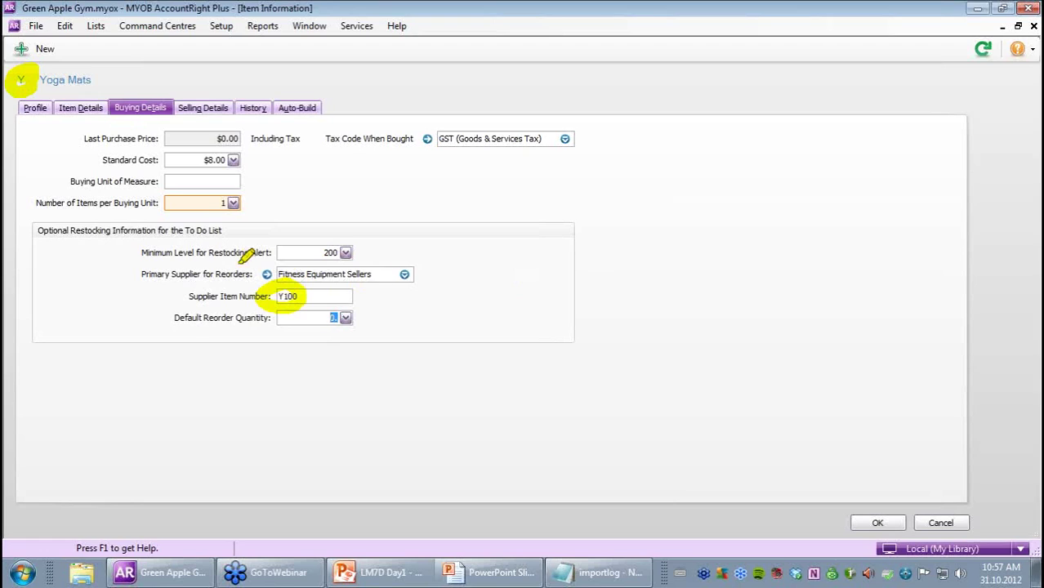
drag(304, 273, 372, 274)
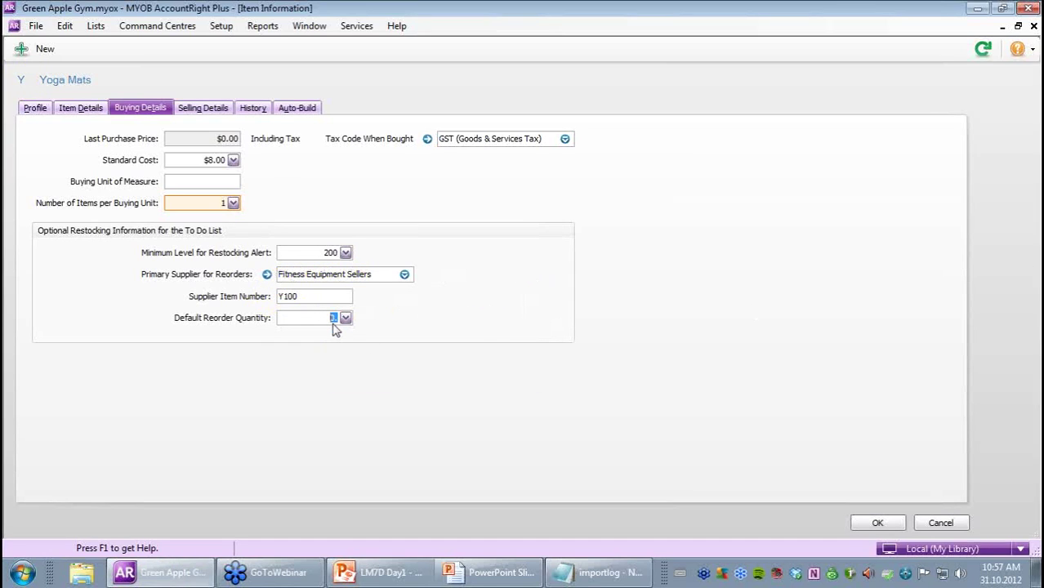
text(25)
key(Tab)
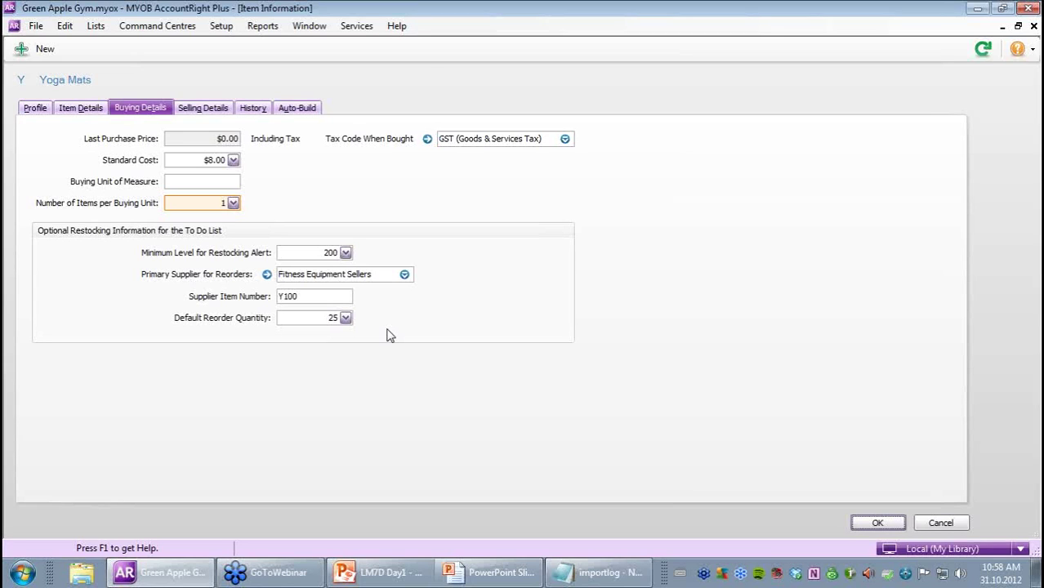
- In the selling details, set the base selling price to $16.00 and the tax code when sold to GST (Goods & Services Tax)
click(218, 113)
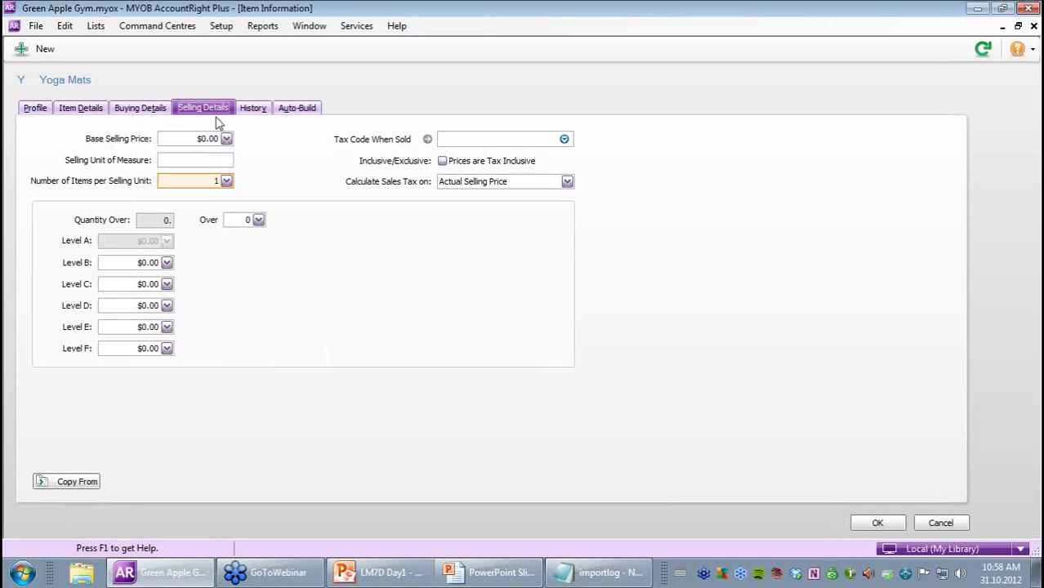
click(217, 139)
text(16)
key(Tab)
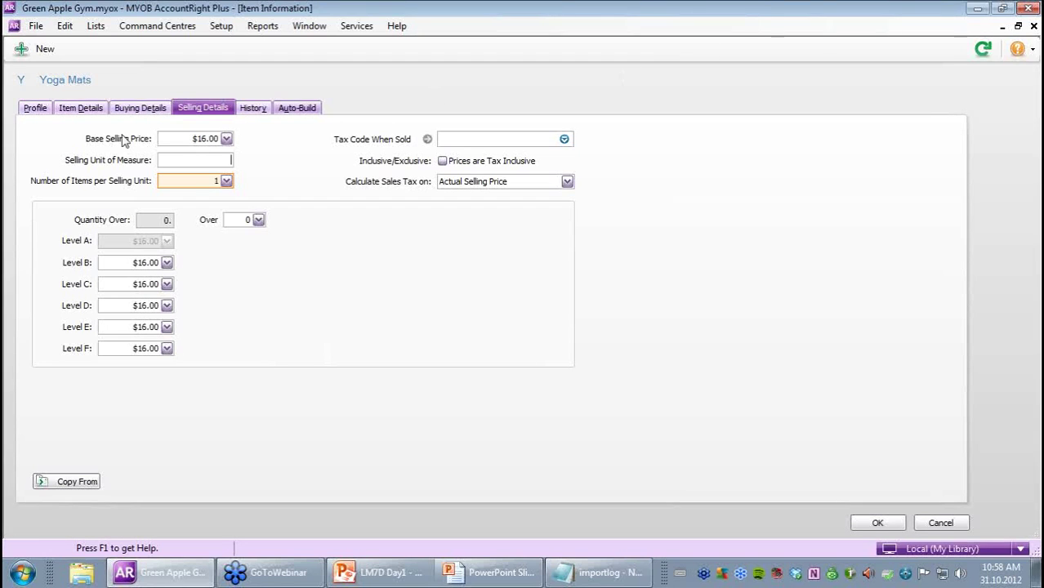
mouse_move(215, 158)
mouse_move(197, 184)
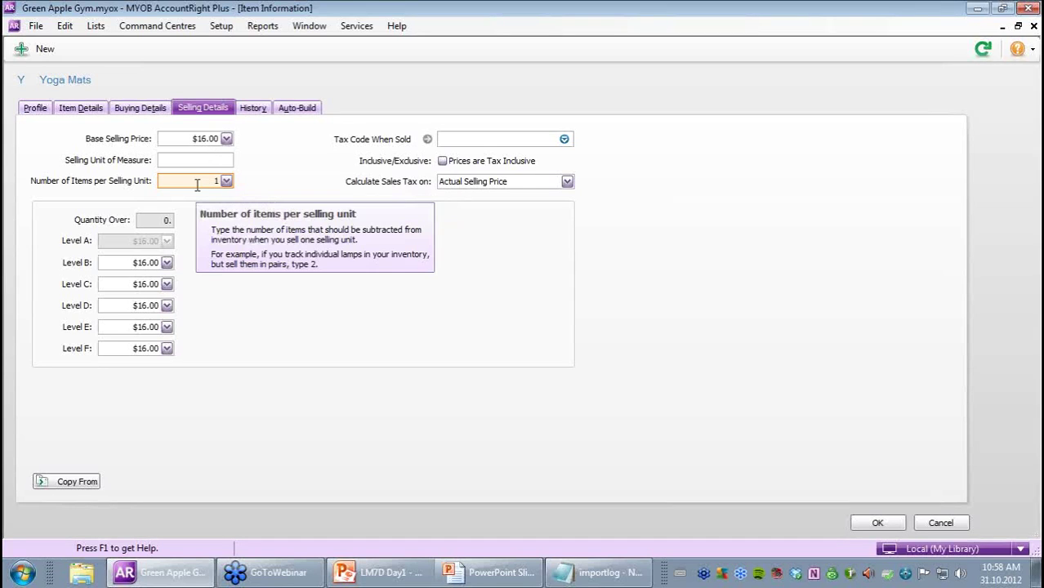
click(446, 139)
text(GST (Goods & Services Tax)
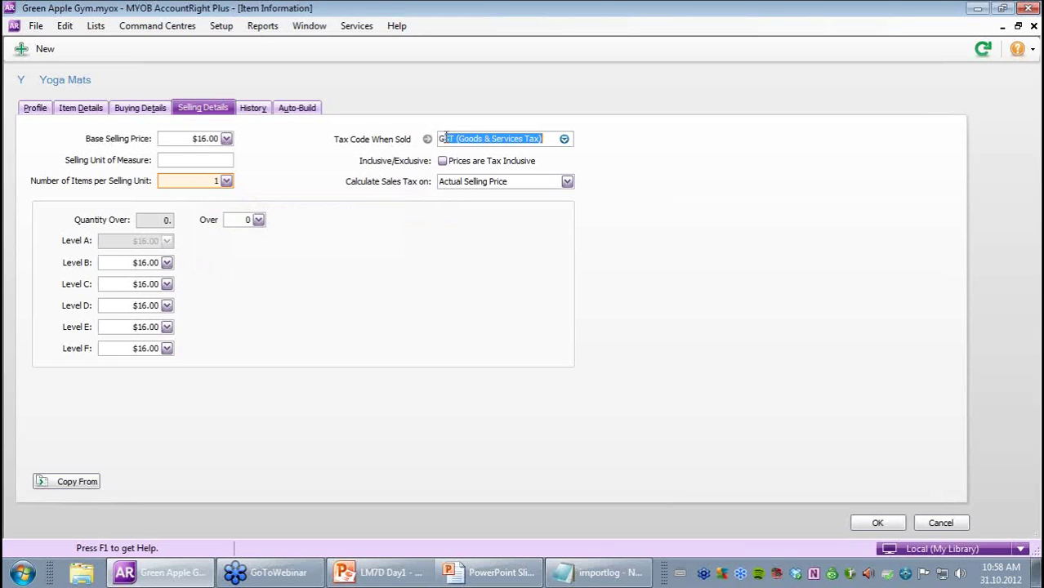
key(Tab)
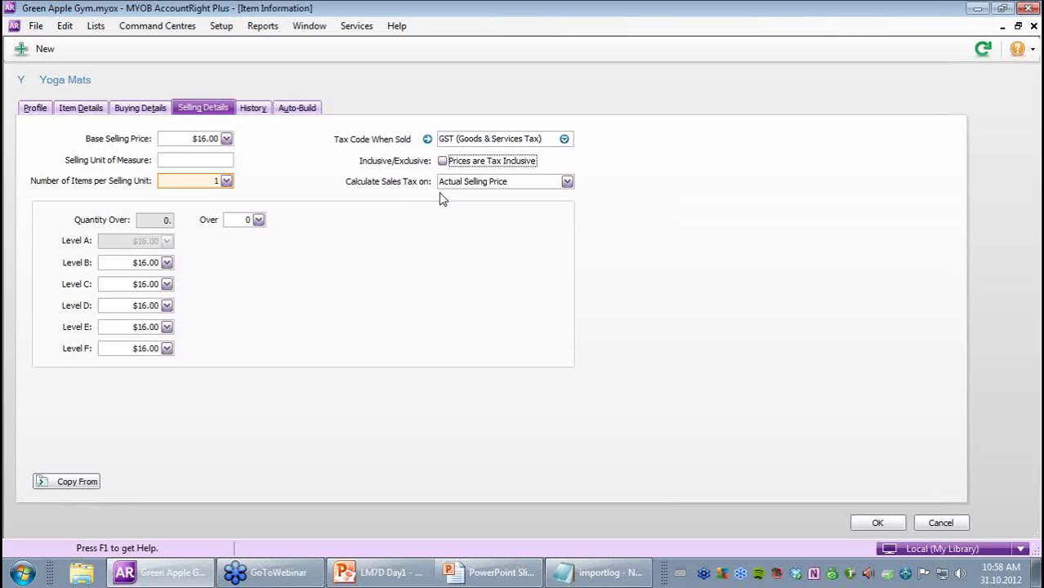
- Look through the price options on which sales tax can be calculated, keeping Actual Selling Price
click(567, 183)
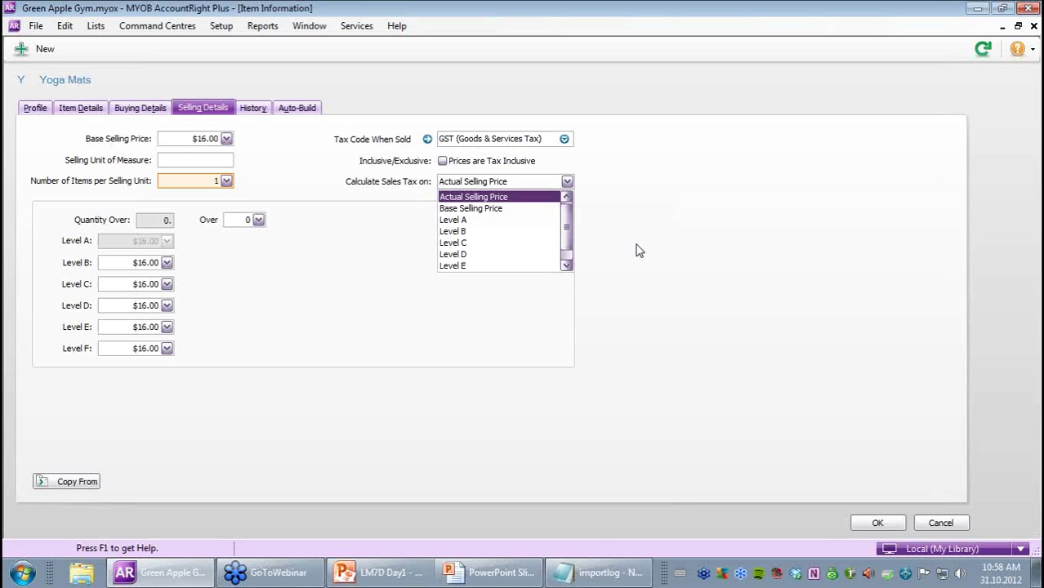
key(Escape)
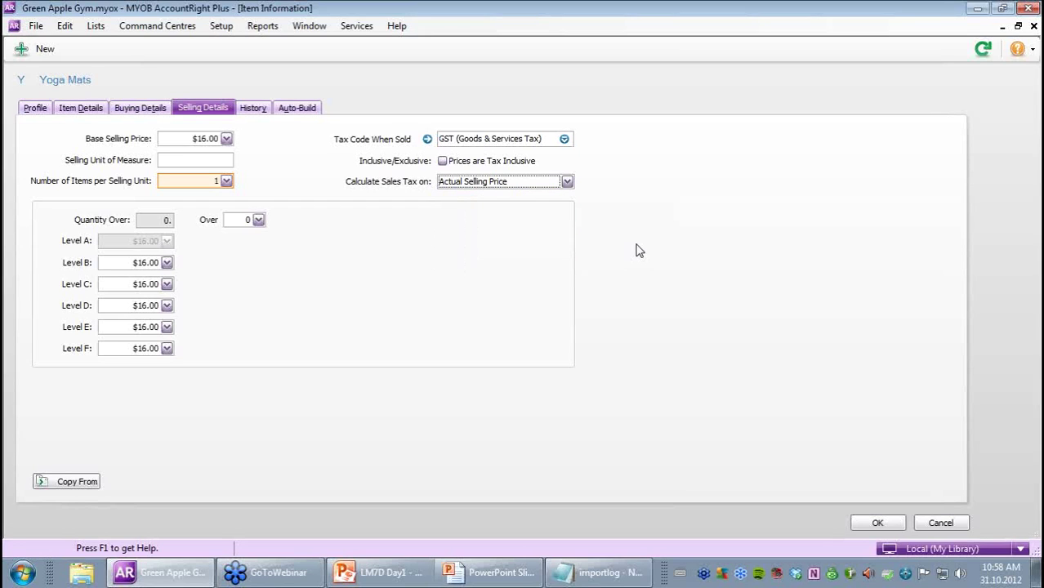
mouse_move(480, 186)
- Review the custom list and field names for items, and the entries of the item custom lists
click(96, 28)
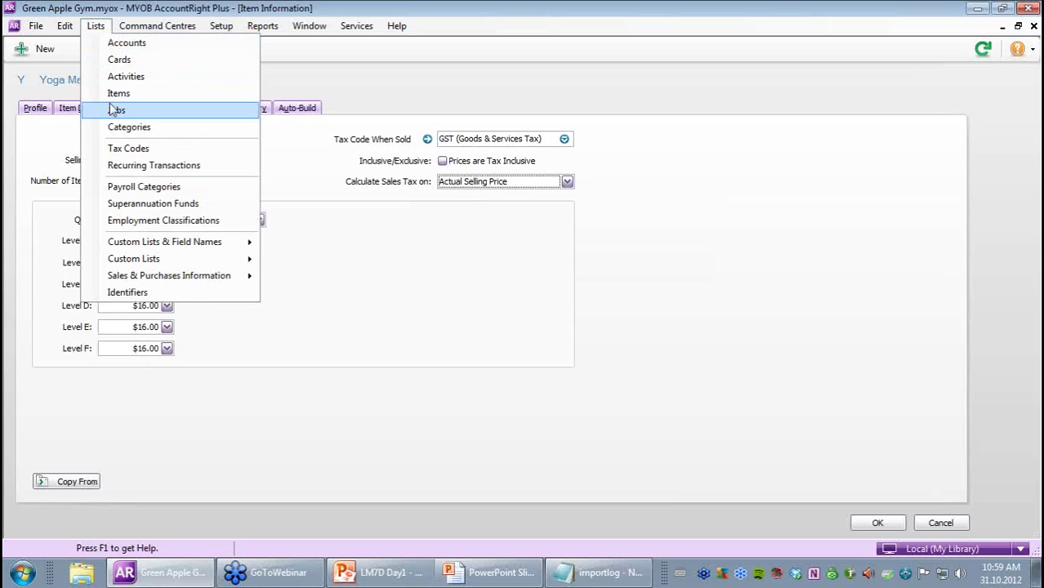
mouse_move(157, 249)
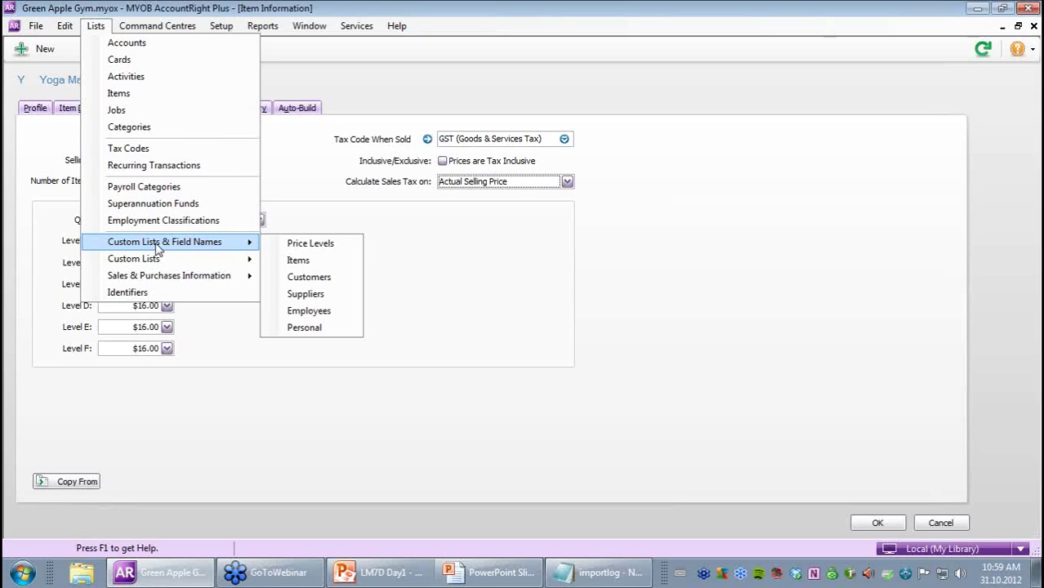
click(311, 261)
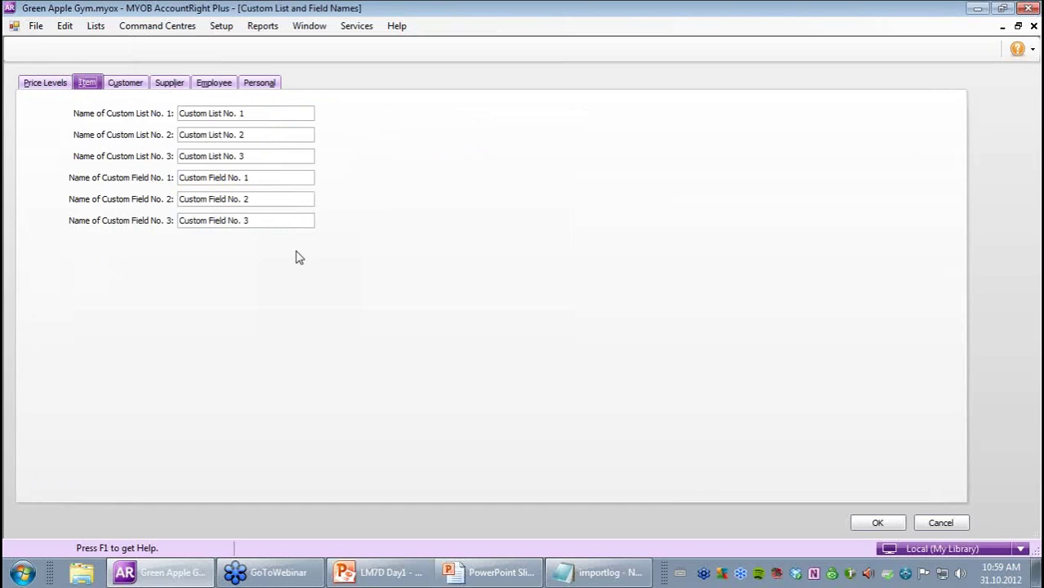
click(939, 523)
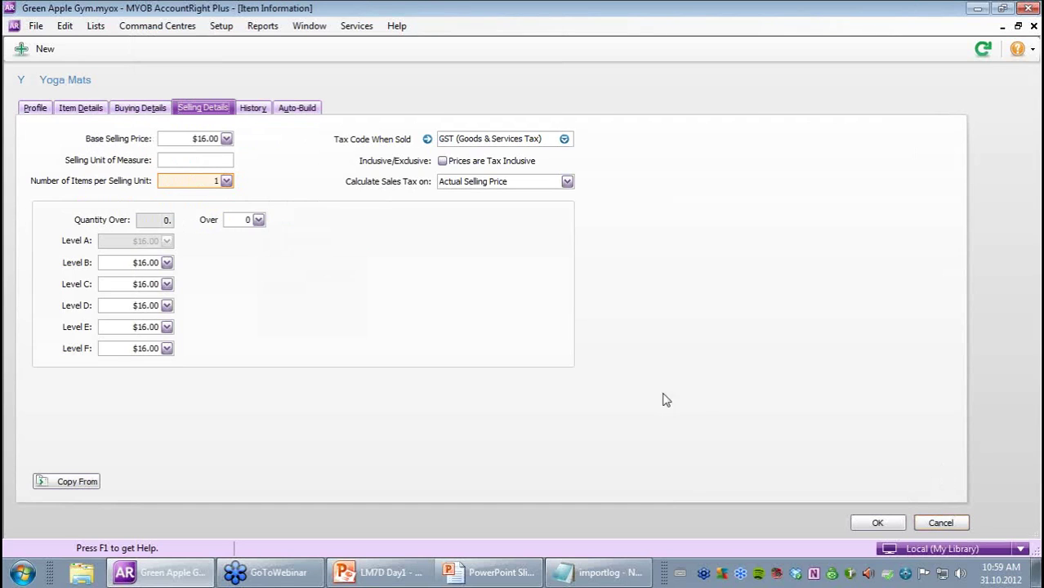
click(95, 26)
mouse_move(151, 263)
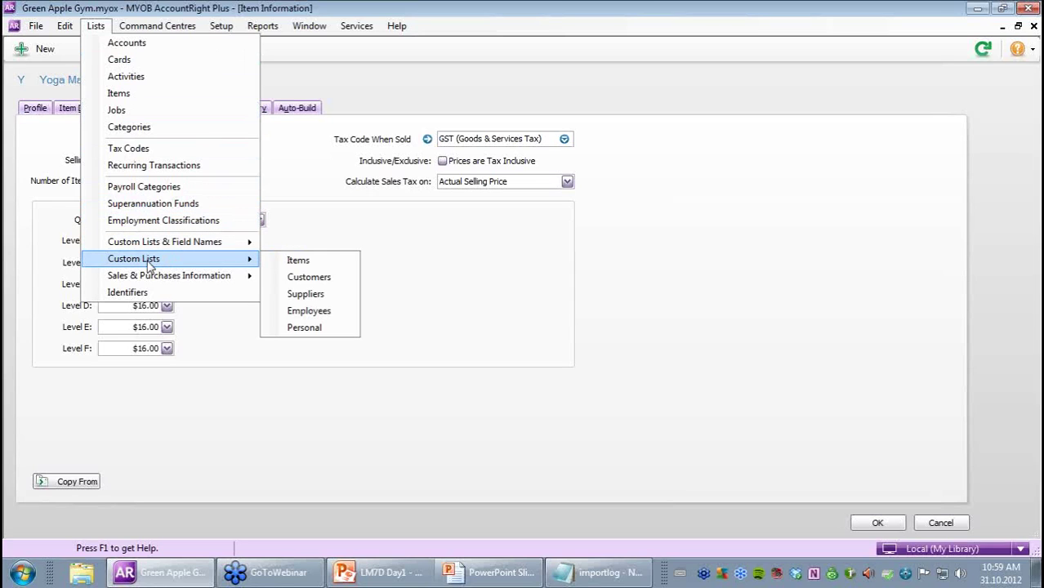
click(308, 263)
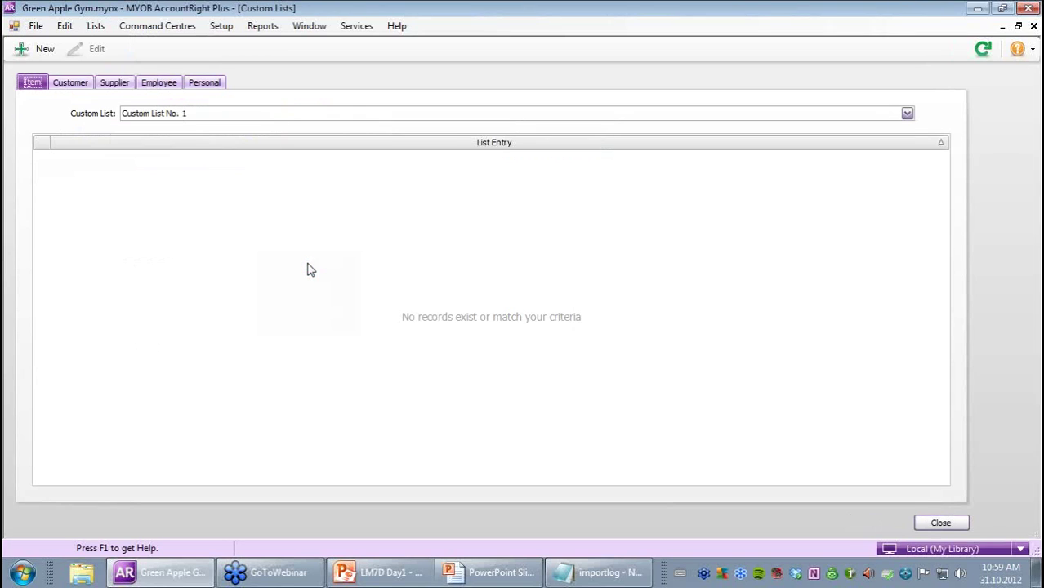
click(907, 113)
click(907, 114)
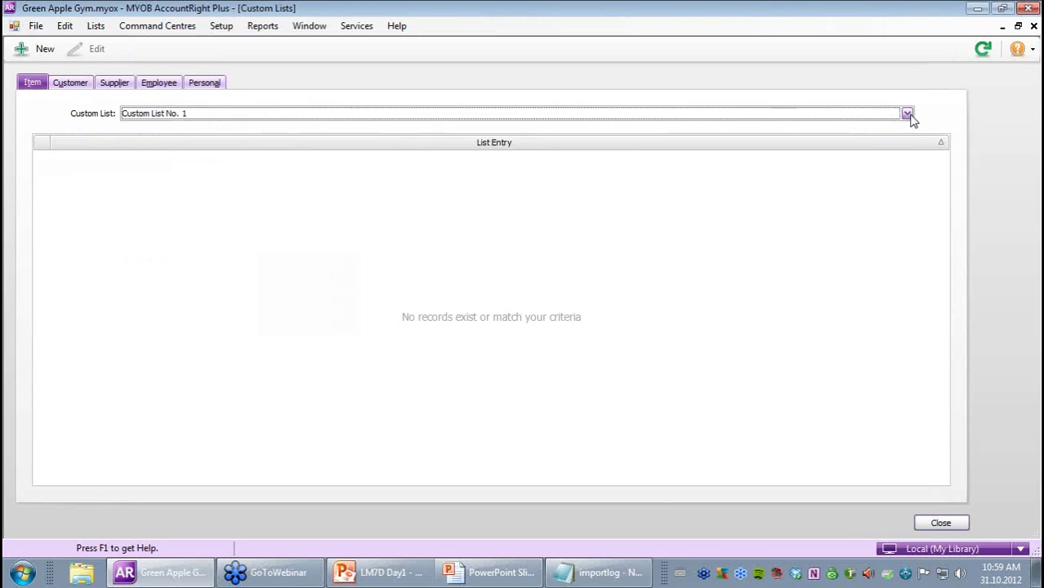
click(940, 523)
- In the custom price level names, rename Level A to Warehouse and Level B to Overseas
click(95, 25)
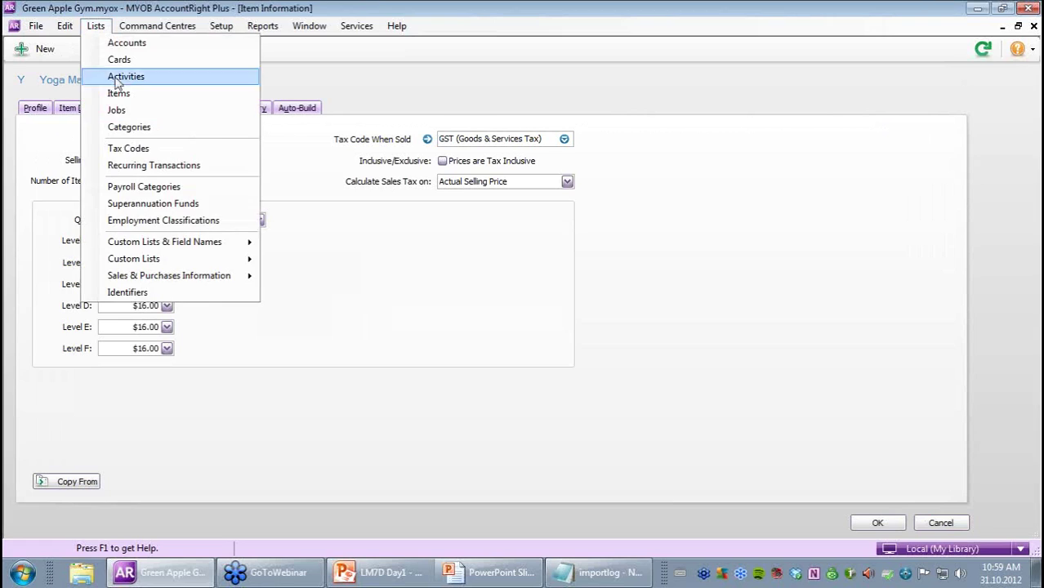
mouse_move(150, 278)
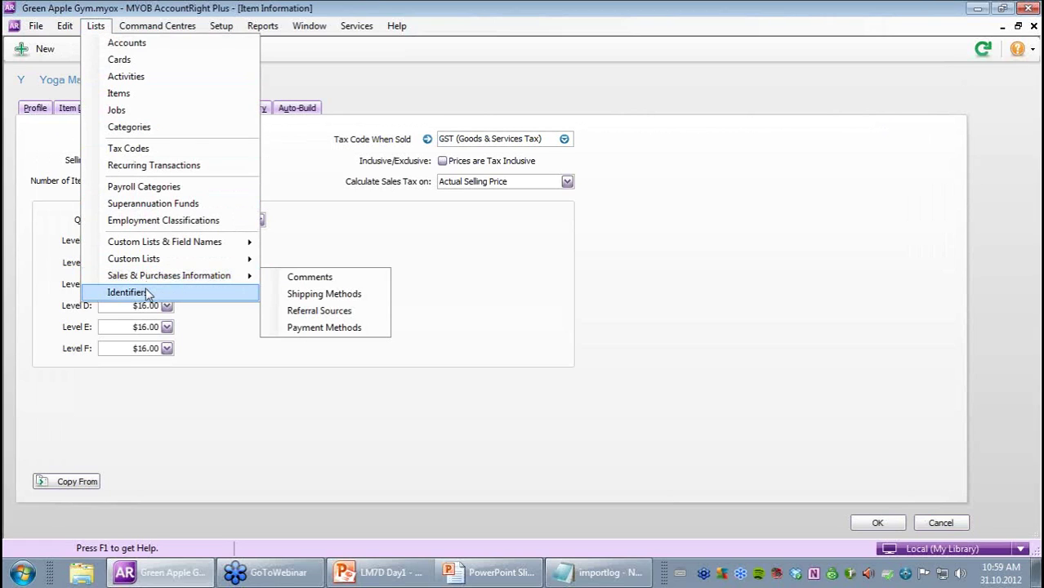
mouse_move(171, 244)
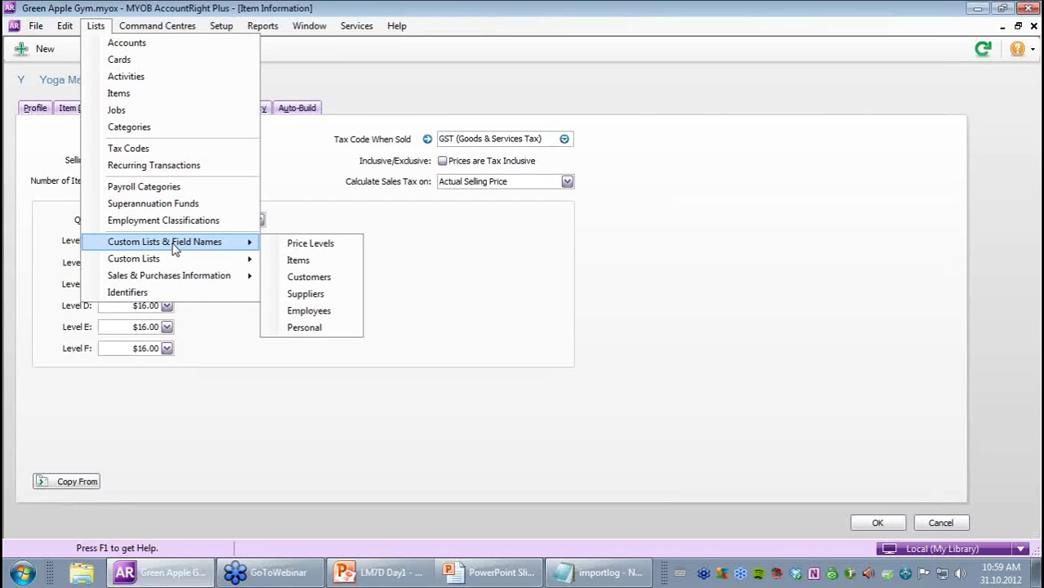
click(300, 248)
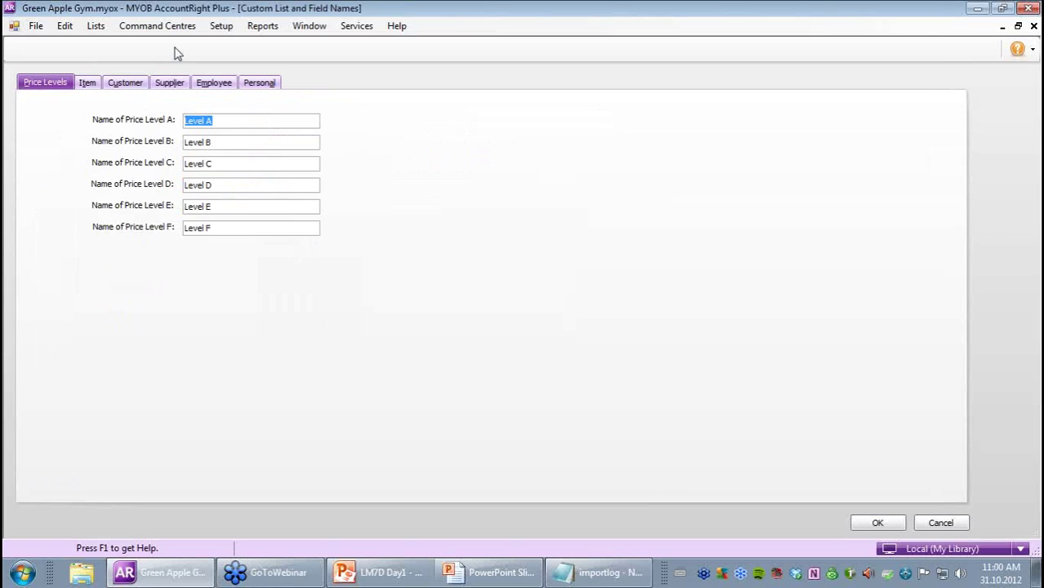
text(Warehouse)
key(Tab)
text(O)
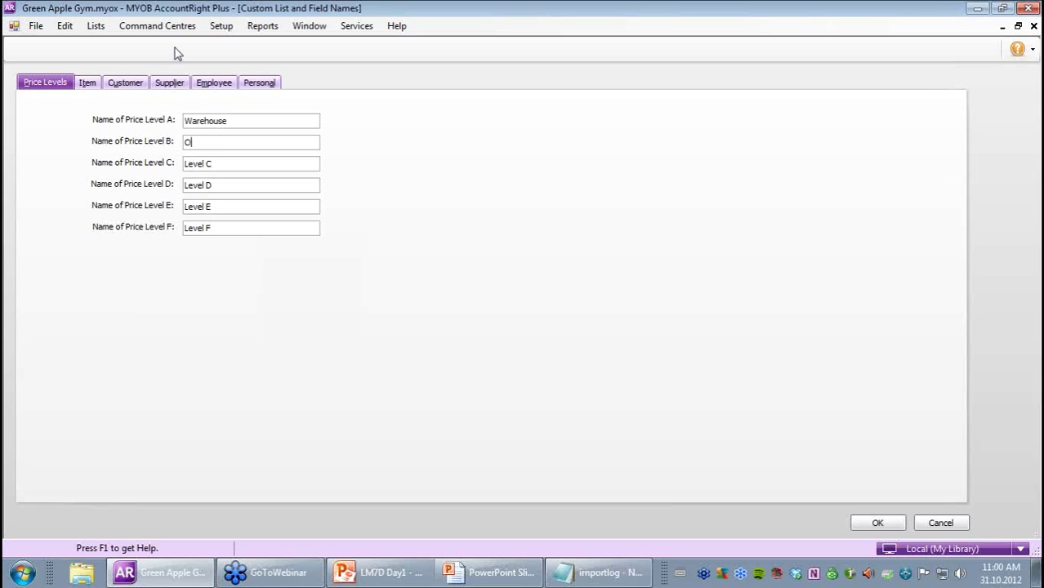
text(verseas)
key(Tab)
- Rename Level C to Big Customer and Level D to Retail, and save the price level names
text(S)
key(BackSpace)
text(Big Customer)
key(Tab)
text(Retail)
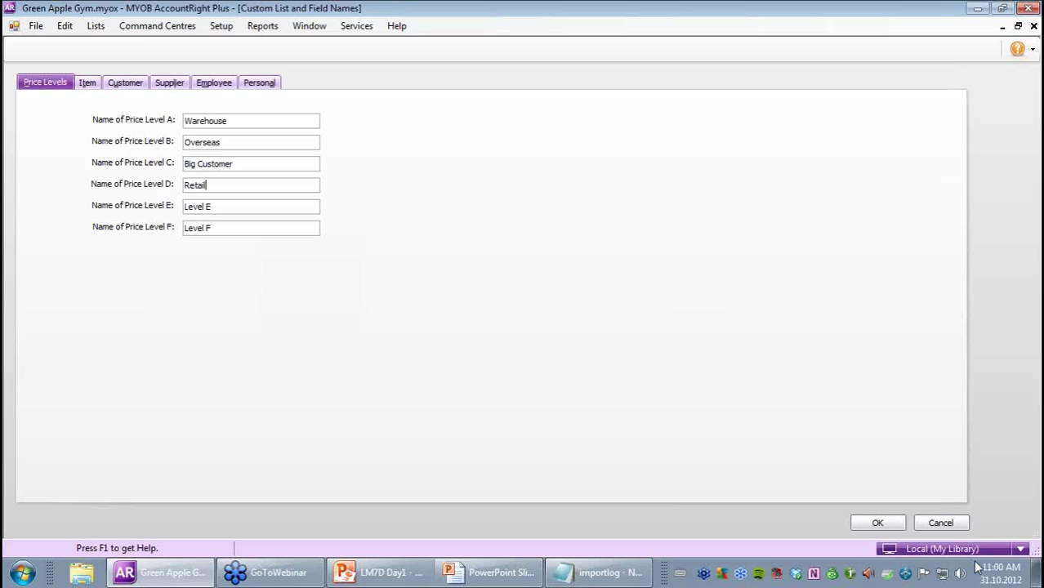
click(896, 523)
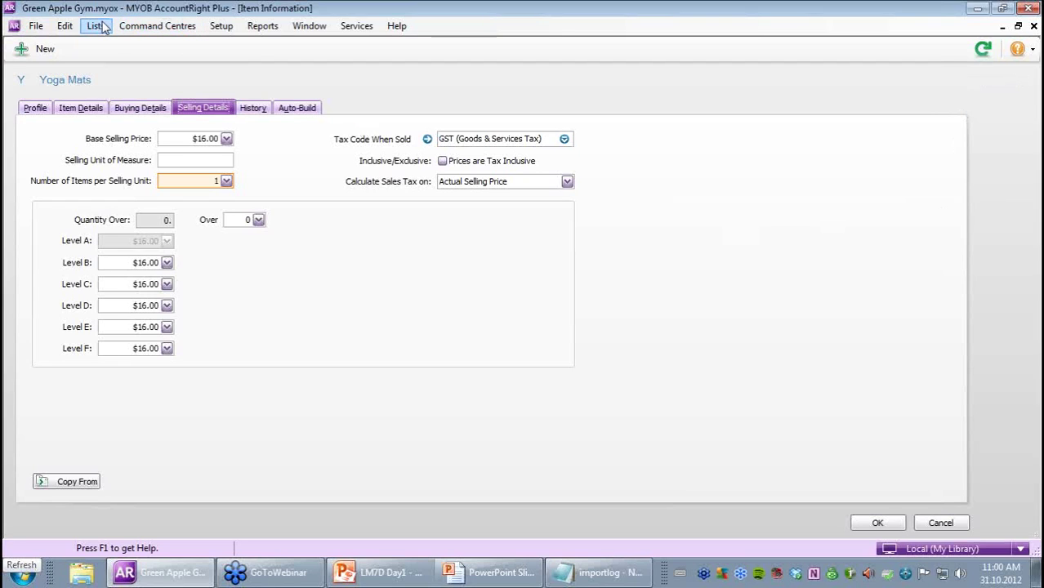
- Reopen the price level names to check them, and return to the Yoga Mats selling details
click(100, 27)
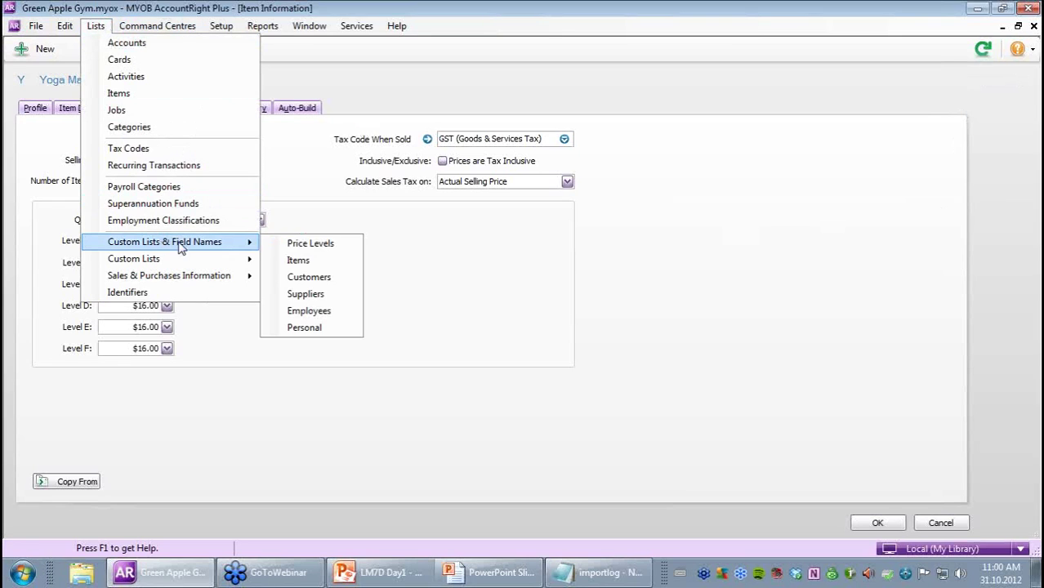
click(310, 243)
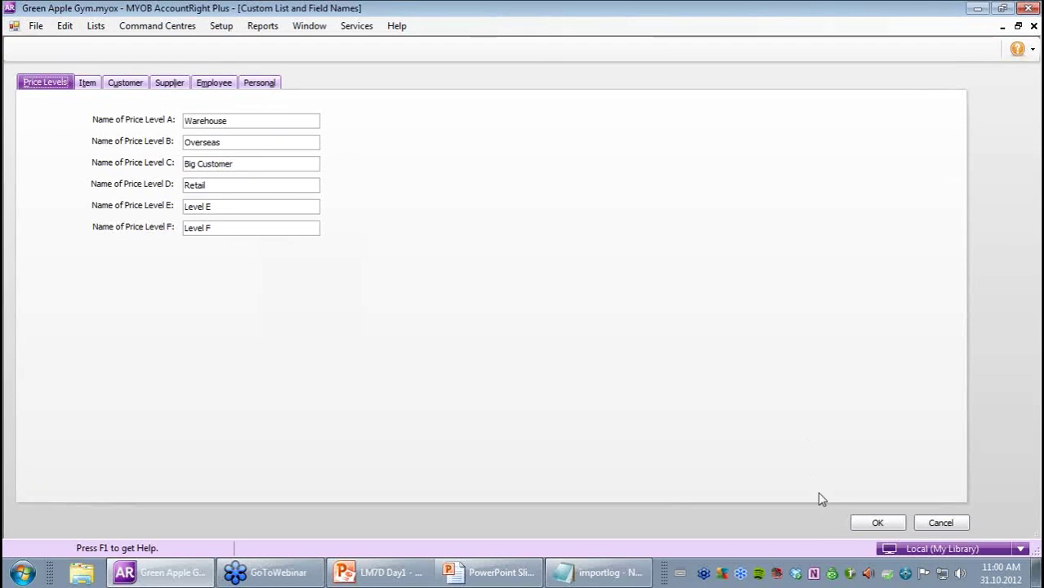
click(872, 523)
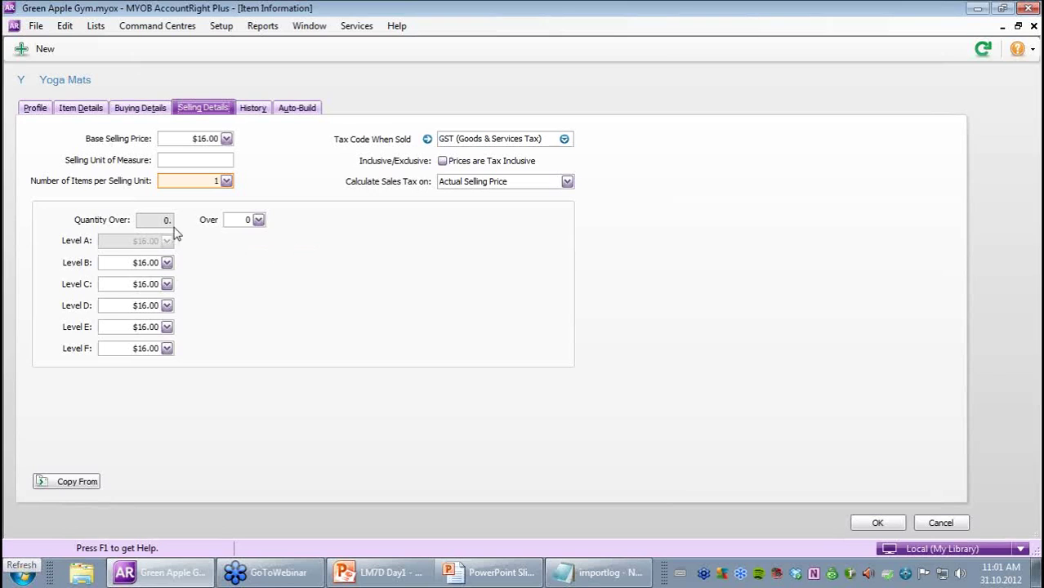
- Add a quantity break over 10 for Yoga Mats, priced at $15.00 for Level A and $14.00 for Level B
click(246, 219)
text(10)
key(Tab)
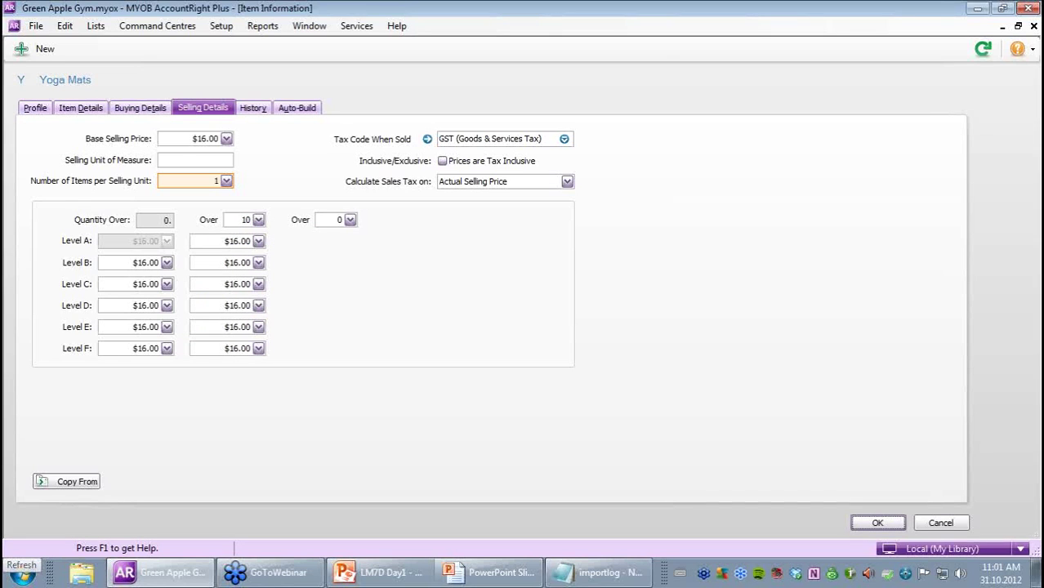
click(258, 241)
click(232, 319)
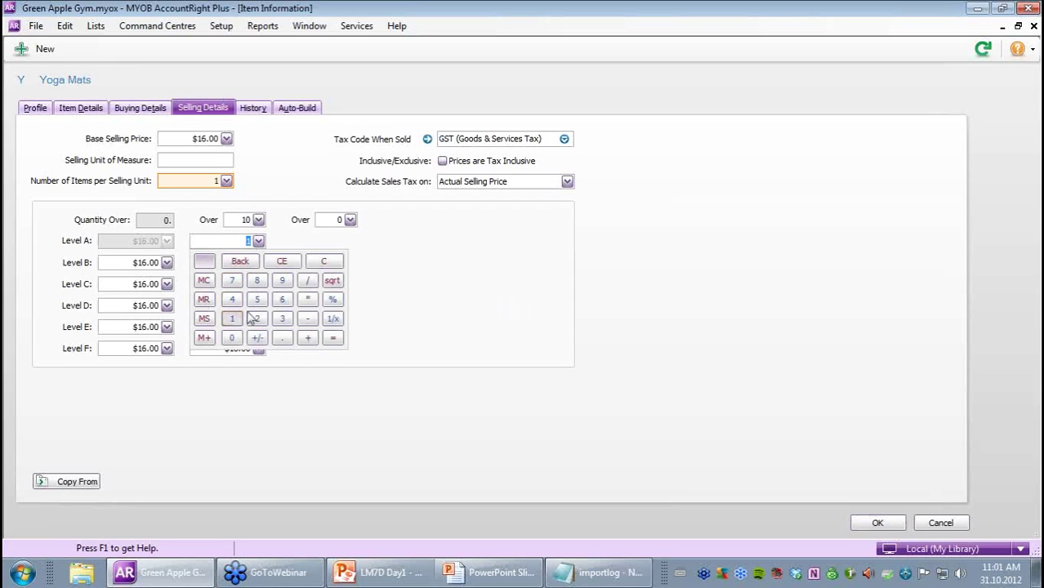
click(257, 300)
key(Tab)
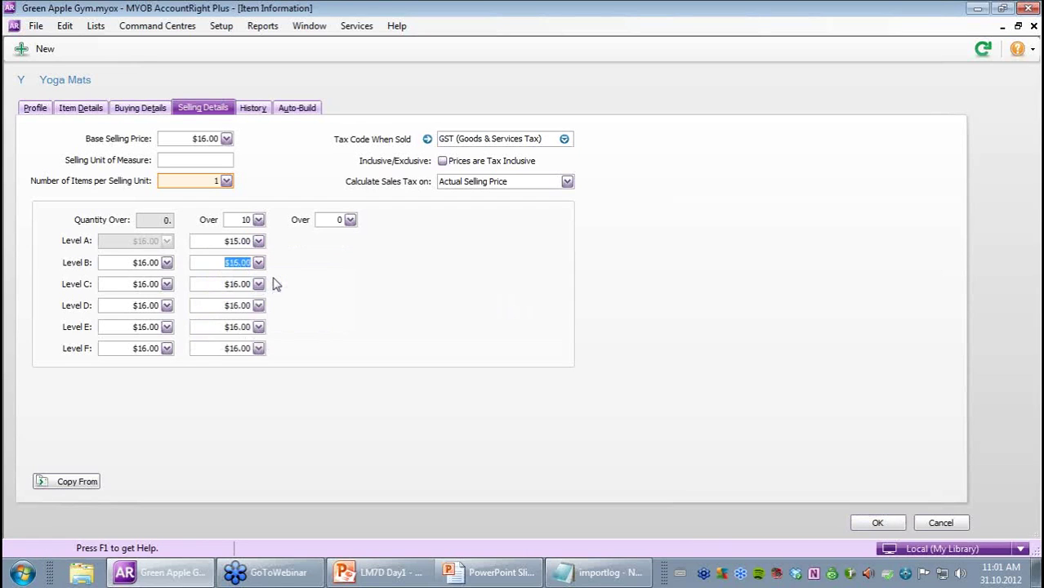
text(14)
key(Tab)
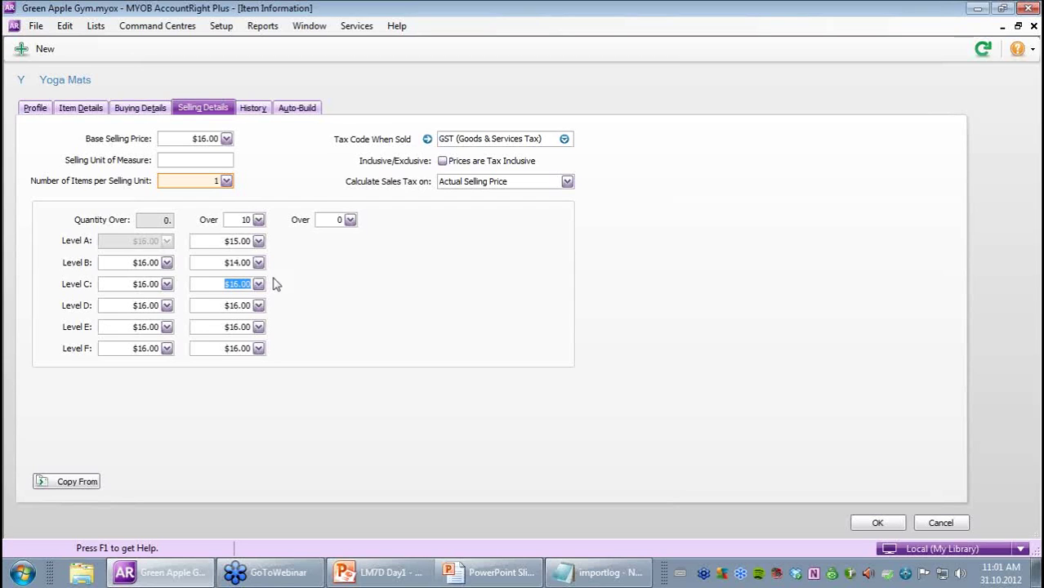
- Add further quantity breaks over 50, over 60 and over 80 to the item's selling prices
click(350, 220)
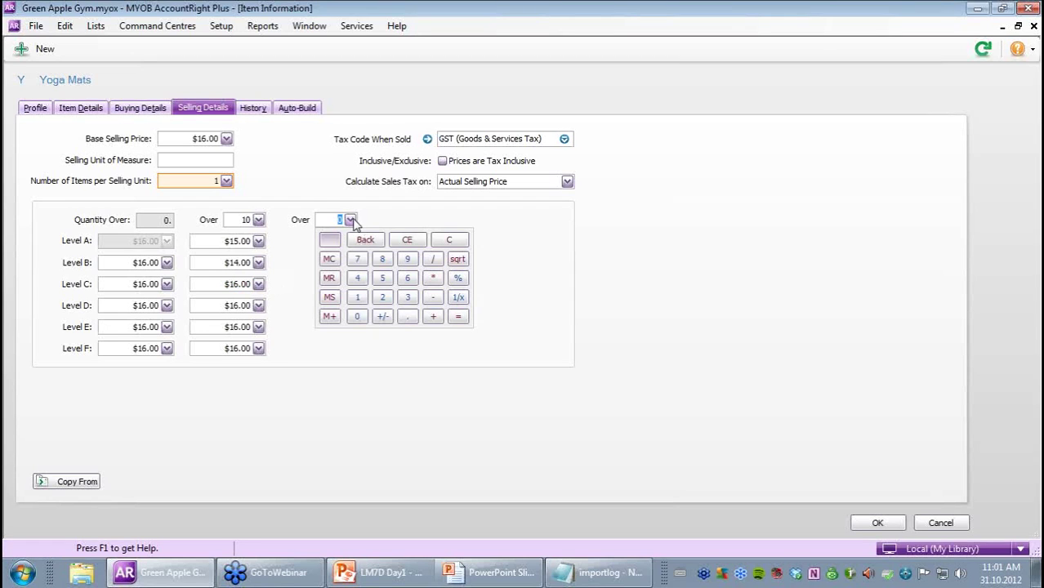
click(382, 278)
click(359, 317)
key(Tab)
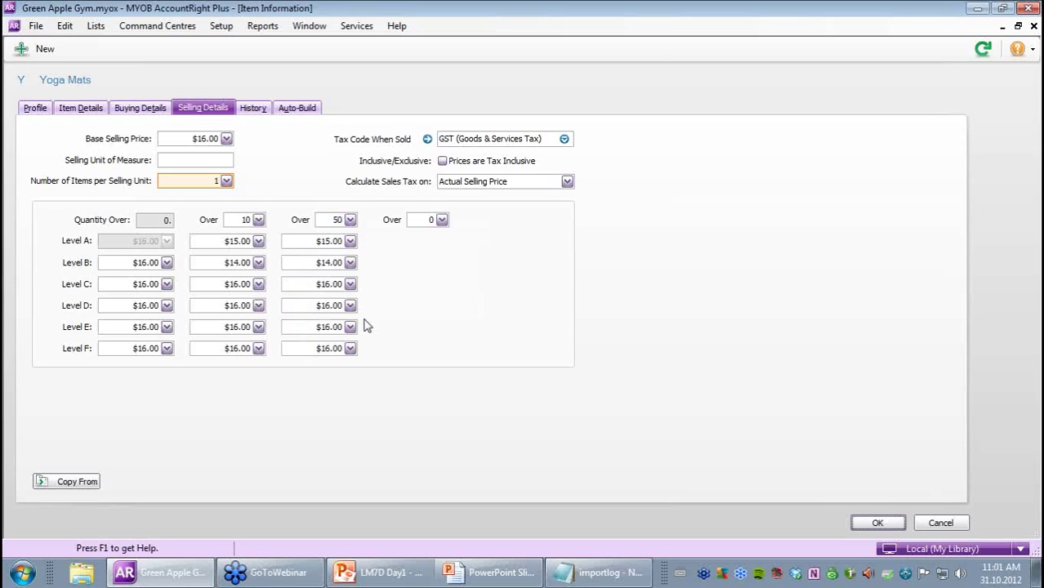
click(441, 220)
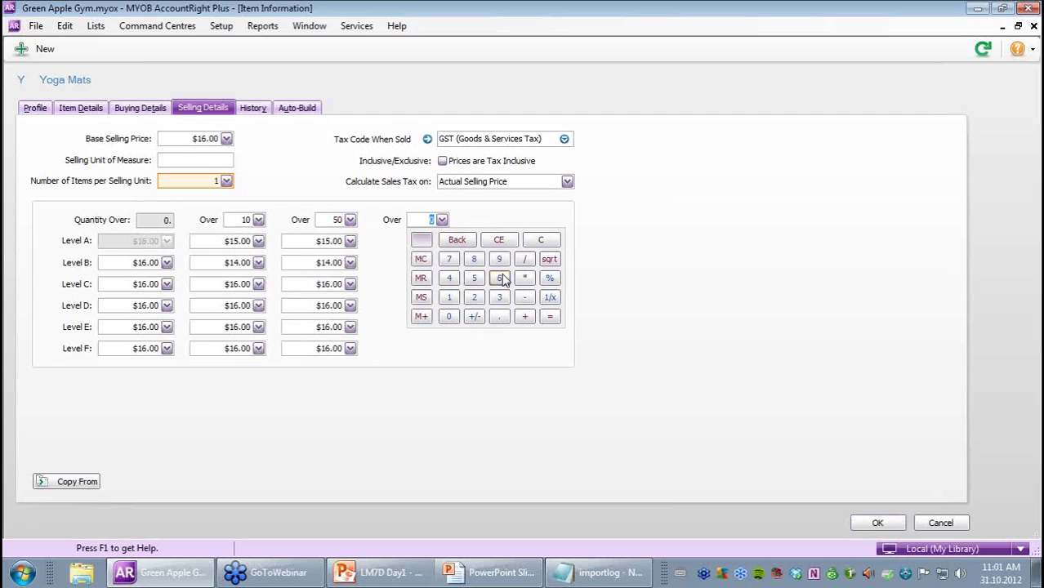
click(451, 315)
key(Tab)
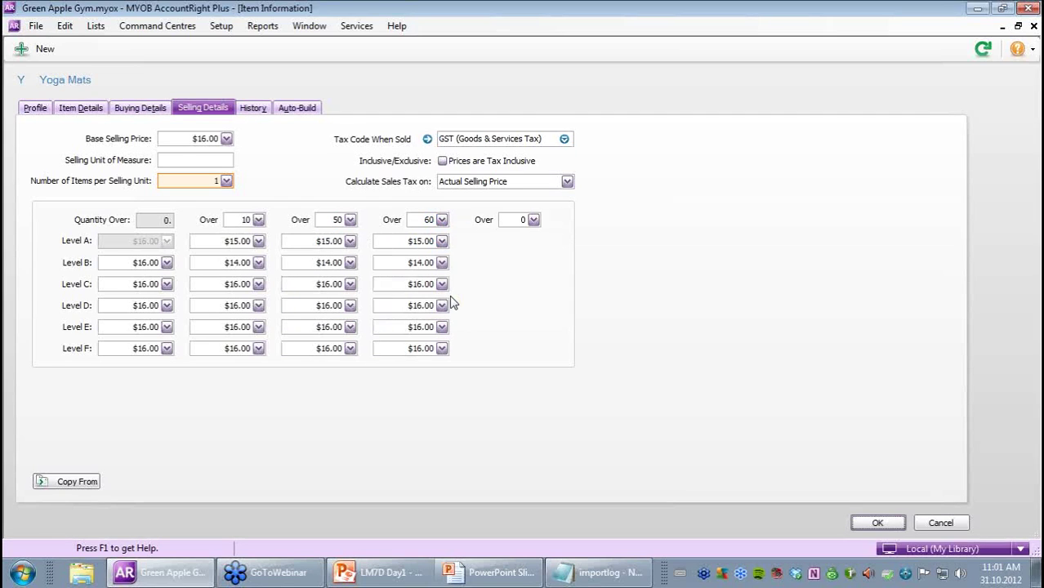
click(521, 220)
text(80)
key(Tab)
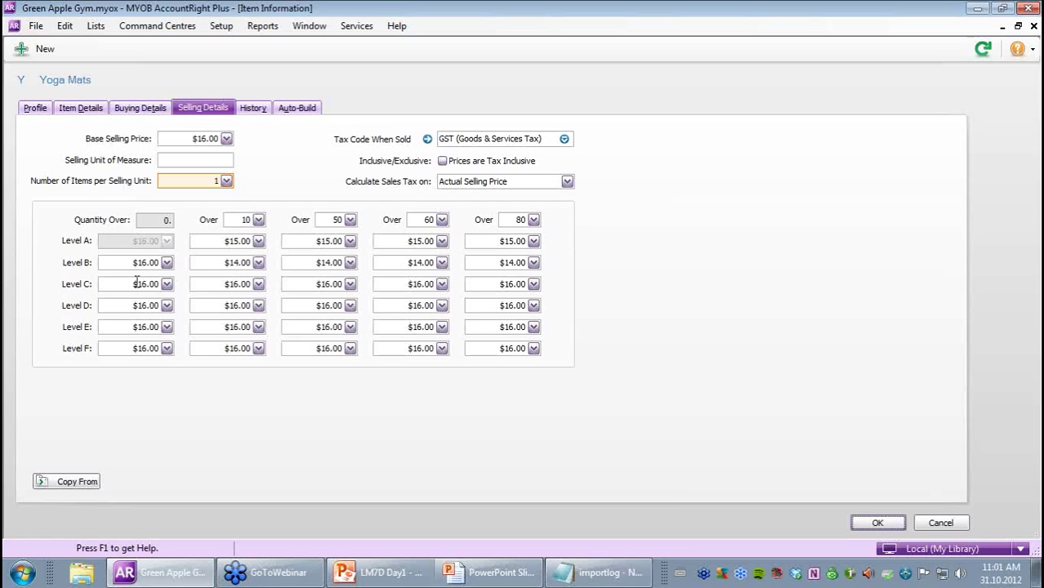
- Review the item's purchase and sales history back to financial year 2008, and its Auto-Build settings
click(260, 112)
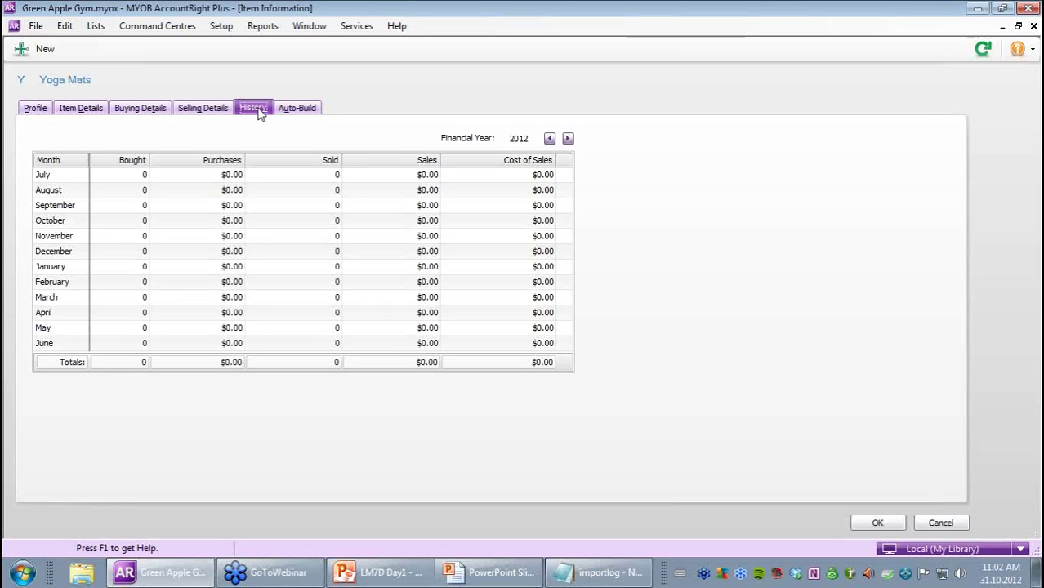
click(549, 139)
click(549, 139)
click(549, 139)
mouse_move(452, 169)
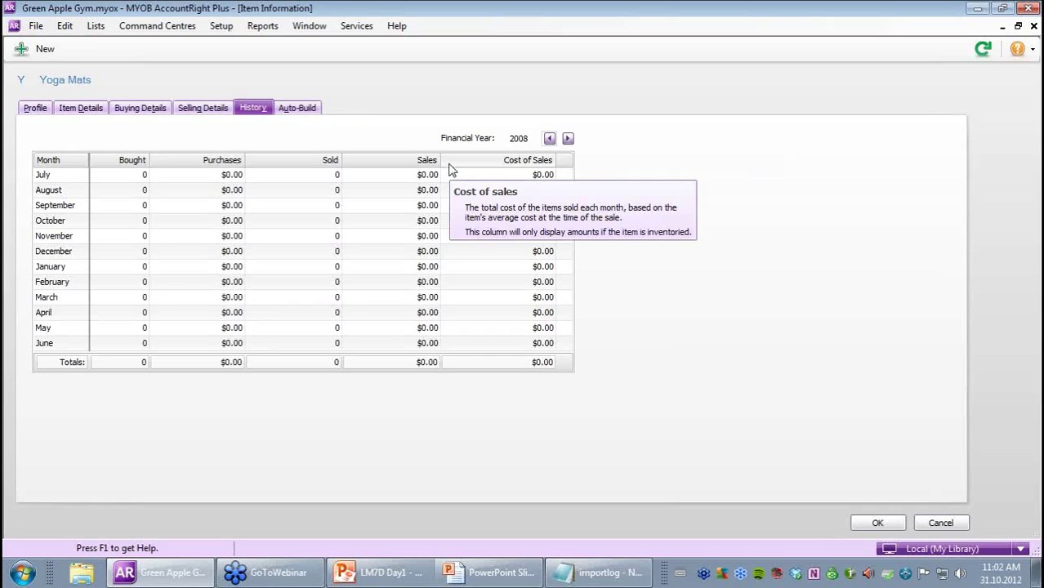
click(306, 111)
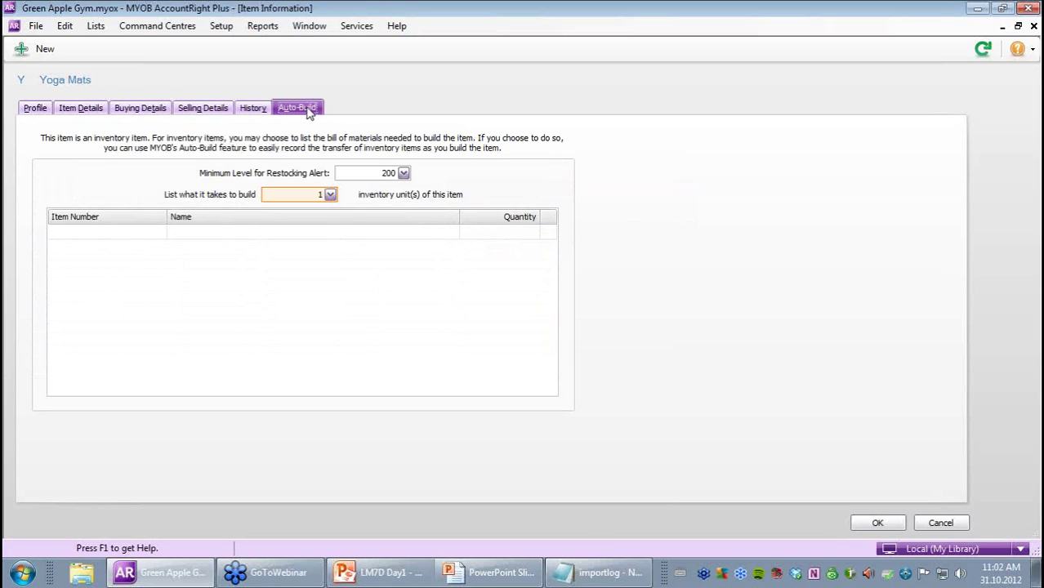
- Save the Yoga Mats item, adding Bio and eco to the spelling dictionary
click(879, 523)
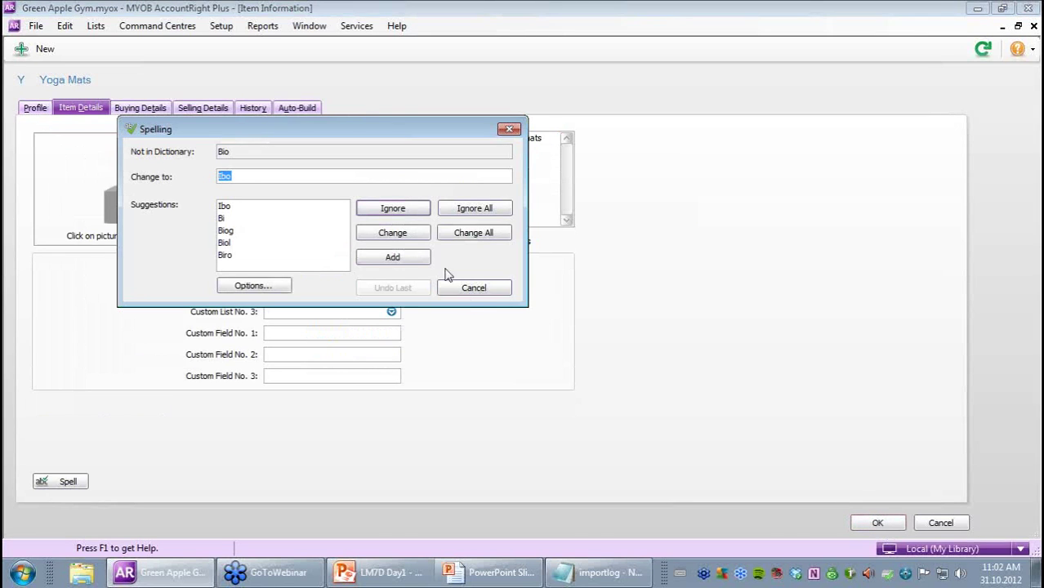
click(393, 257)
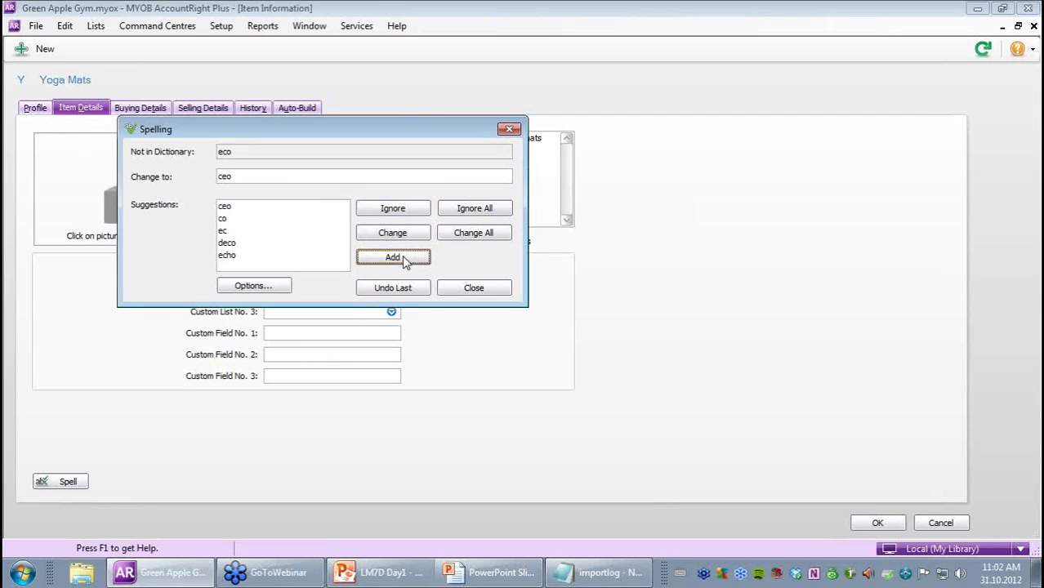
click(393, 257)
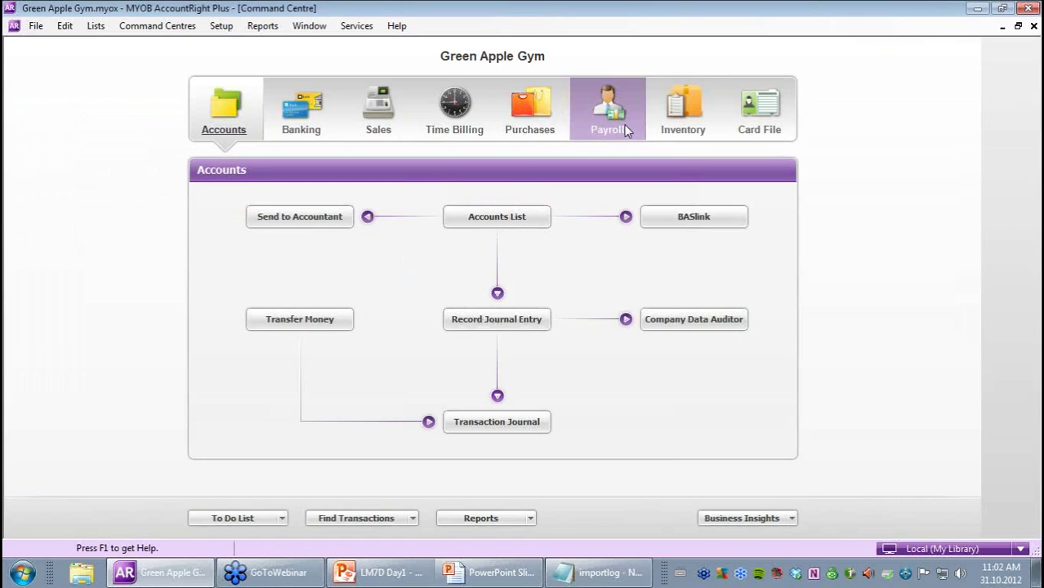
- Open the Items List from the Inventory command centre to view the saved item
click(669, 120)
click(498, 280)
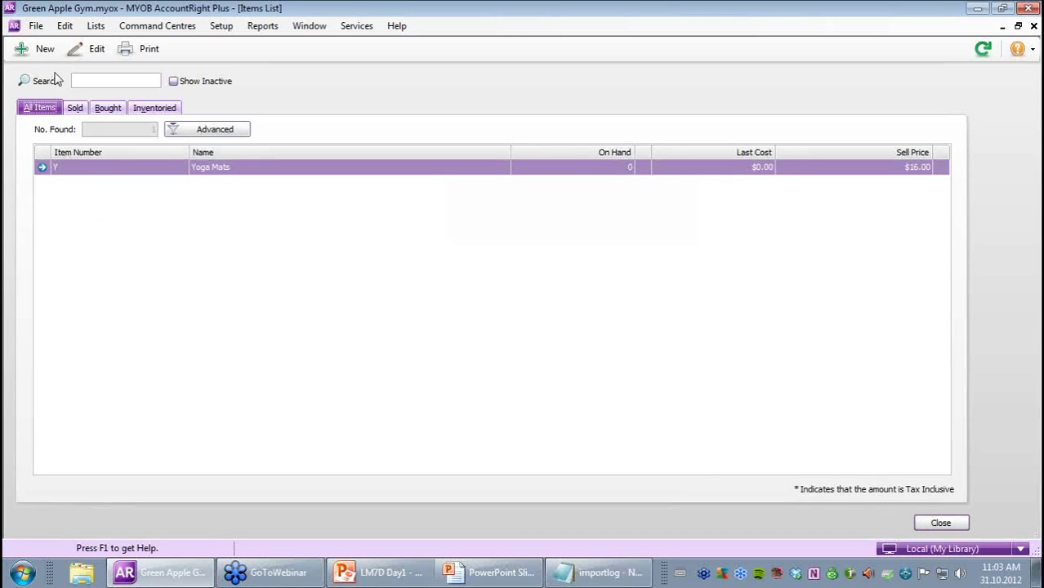
click(941, 526)
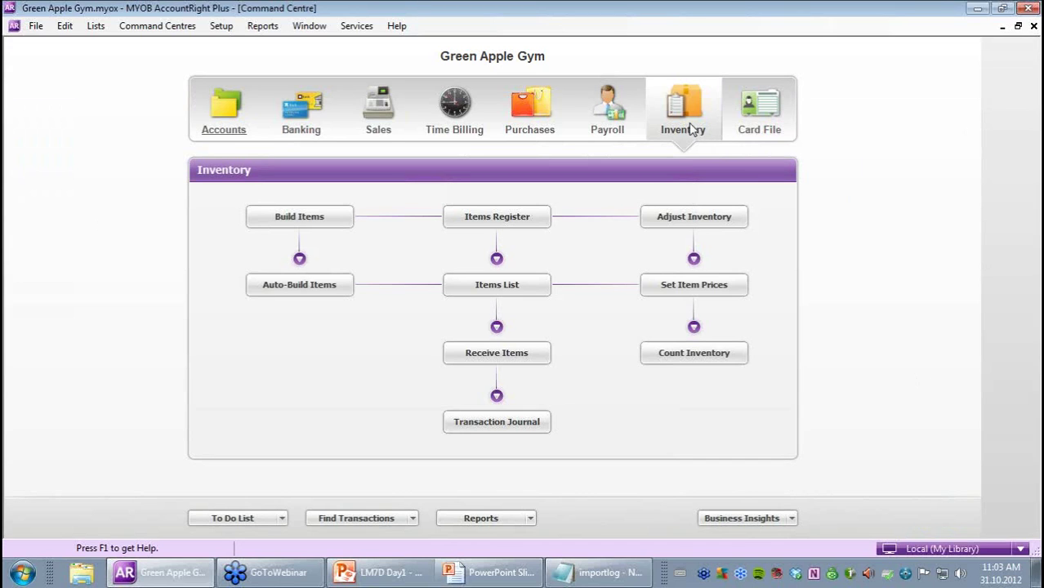
click(544, 289)
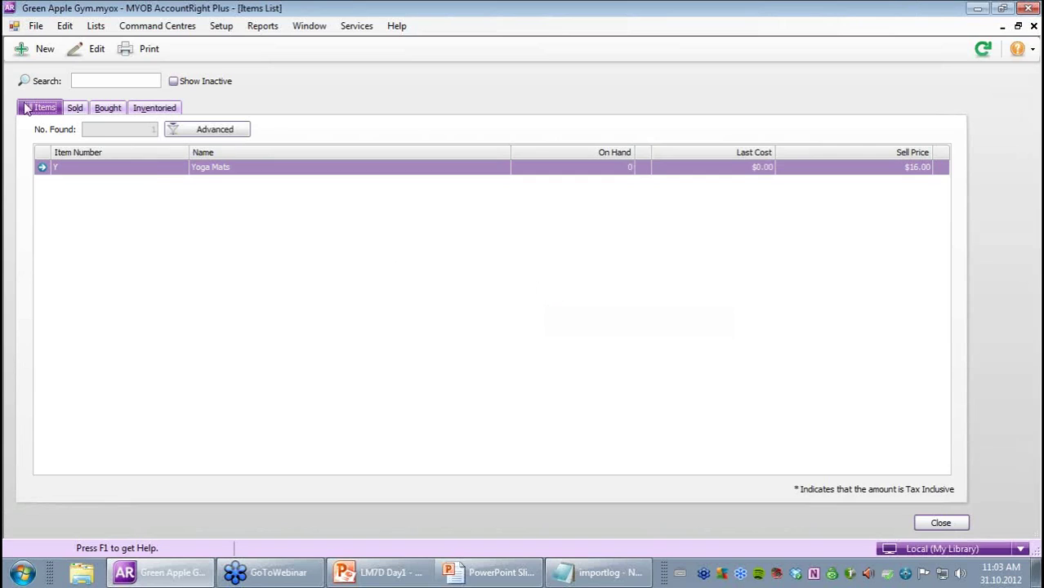
- Create a new item with item number ZS and the name Zumba Shakers
click(44, 50)
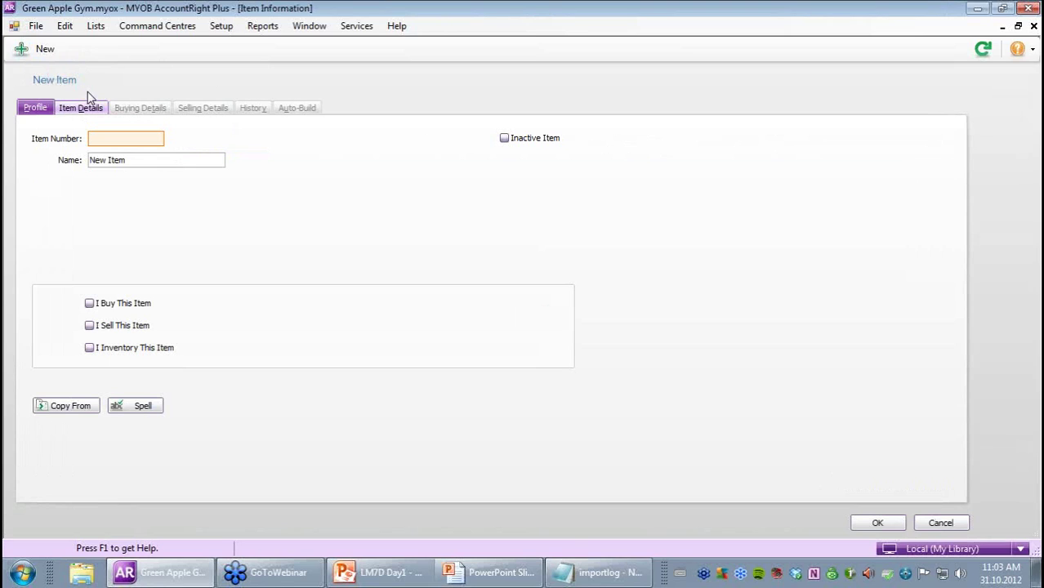
text(ZS)
key(Tab)
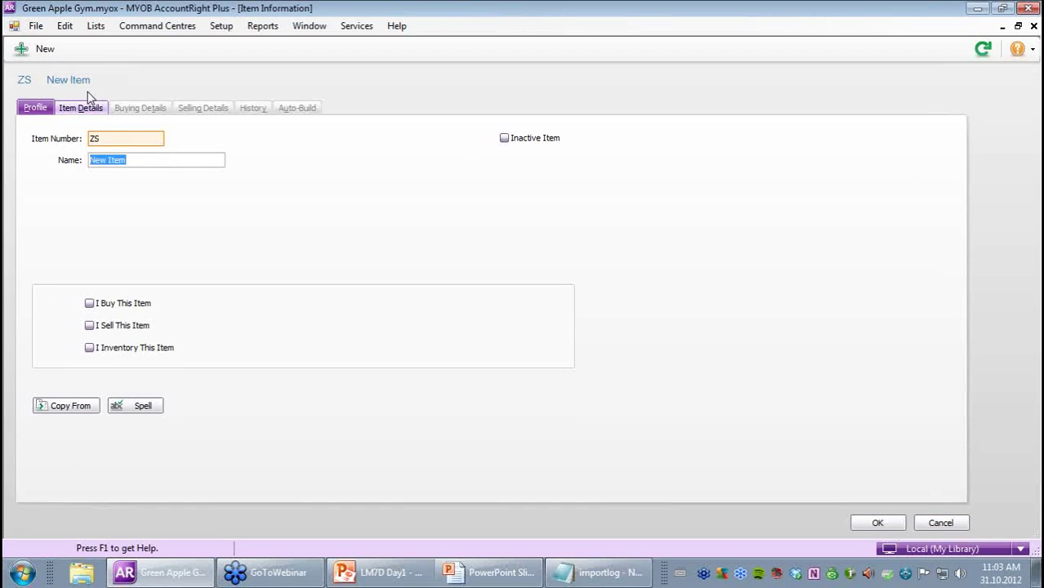
text(Zumba Shakers)
key(Tab)
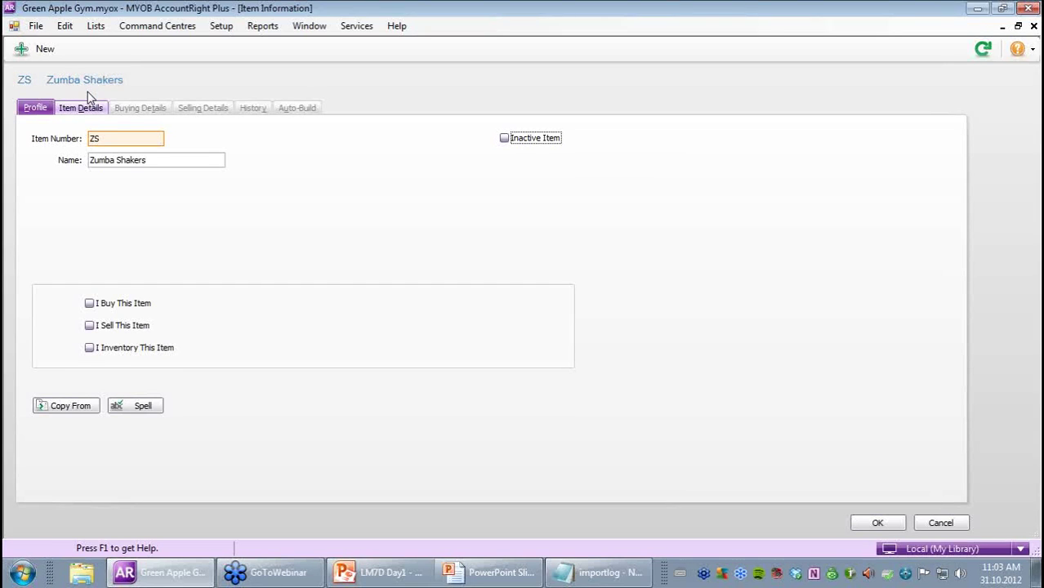
- Mark Zumba Shakers as bought and sold, with 5-1410 Equipment COGS as the expense account for tracking costs
click(89, 303)
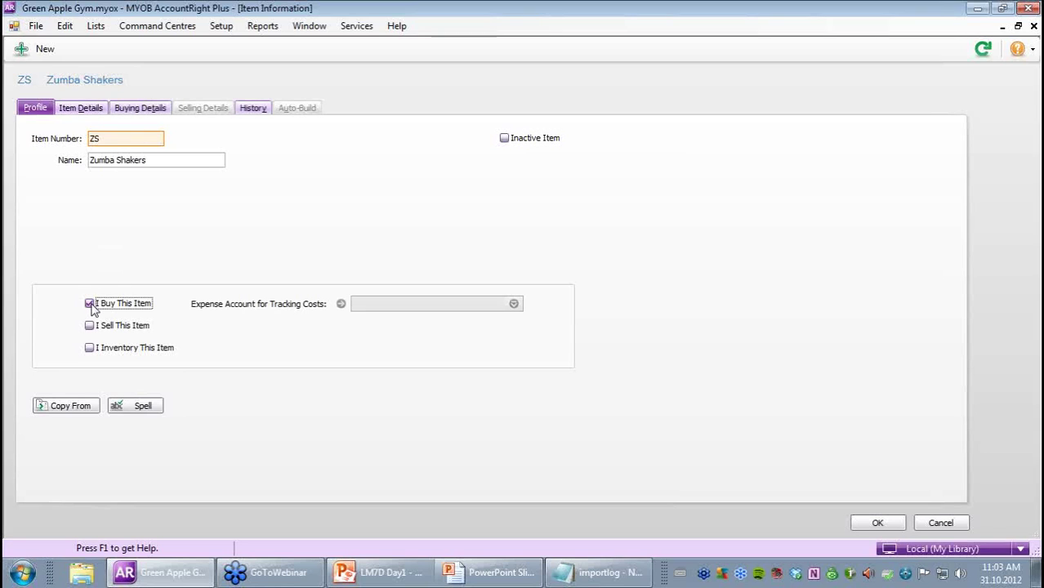
click(94, 327)
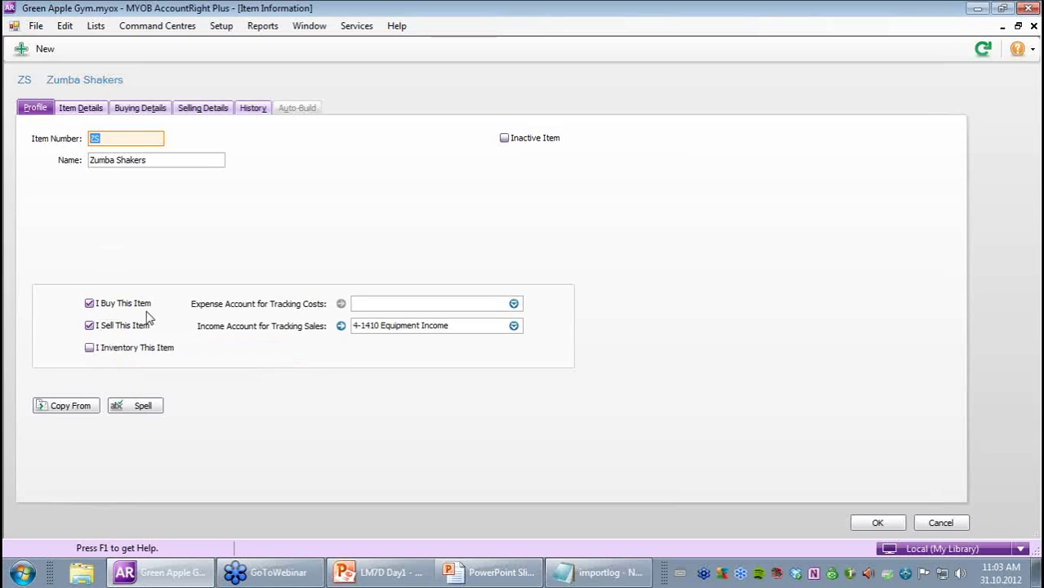
click(421, 307)
text(5-1410)
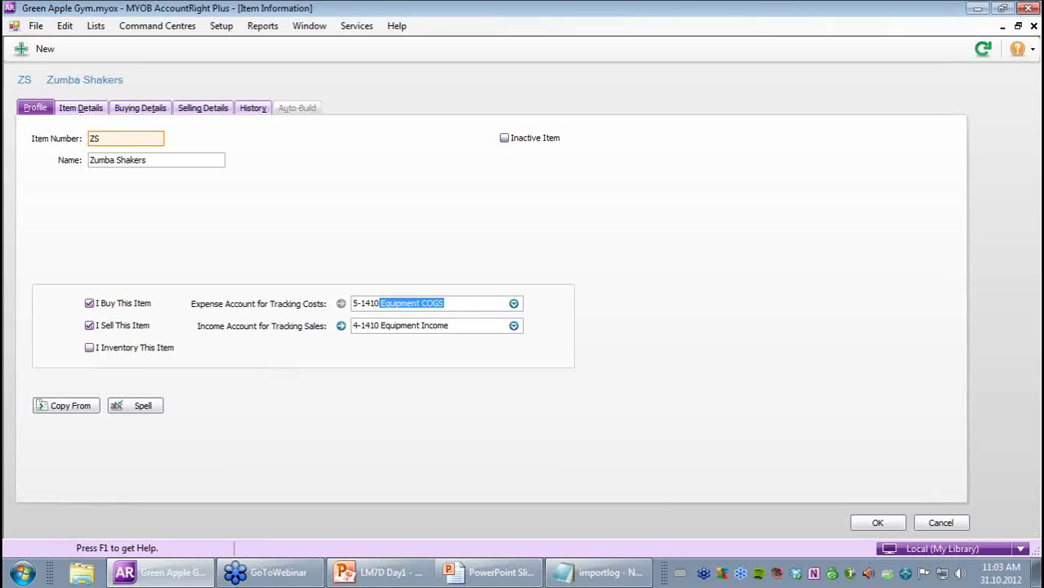
key(Tab)
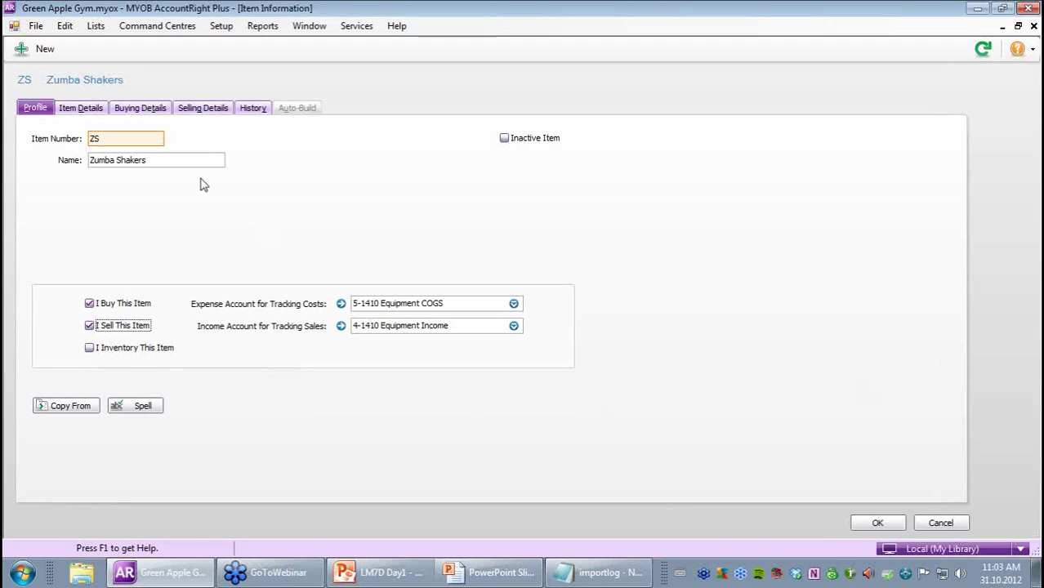
- Enter "Toning sticks" as the description in the Zumba Shakers item details
click(94, 109)
click(432, 141)
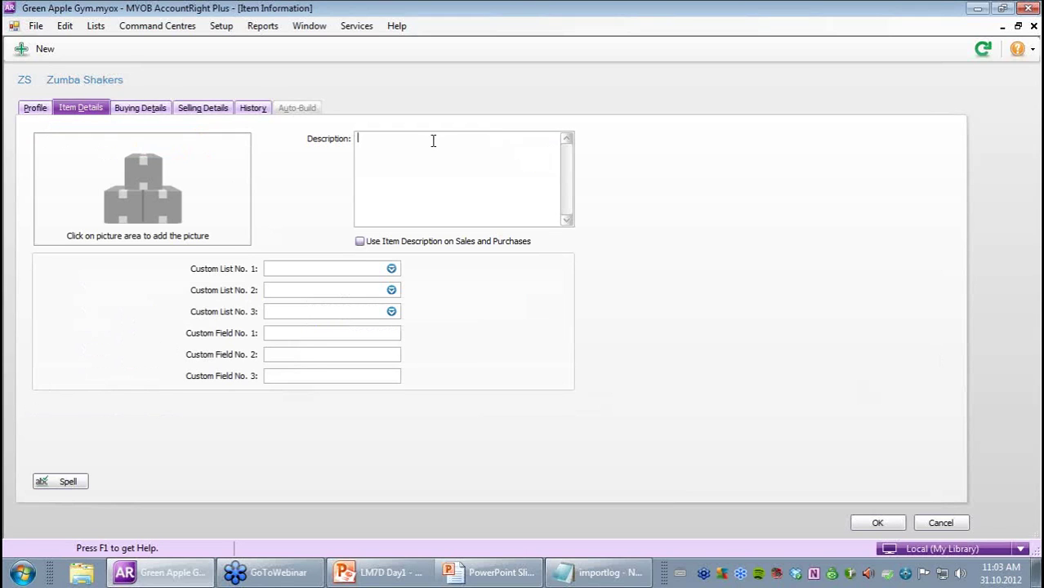
text(Toning sticks)
- Set the Zumba Shakers buying details: standard cost $7.50, primary supplier Health Food Supplies, supplier item number ZS100 and default reorder quantity 10
click(149, 114)
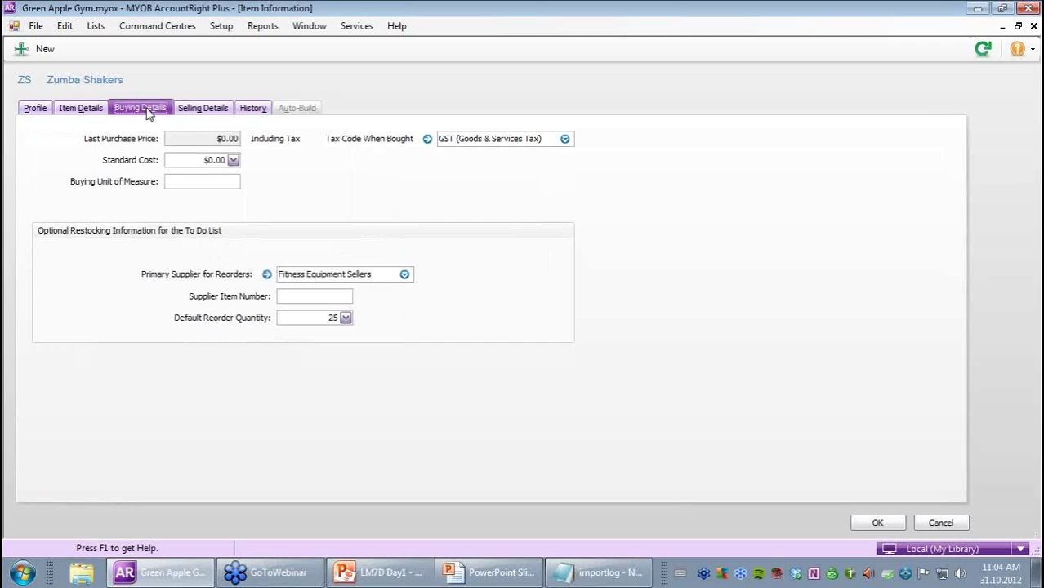
click(188, 160)
text(7.50)
click(357, 272)
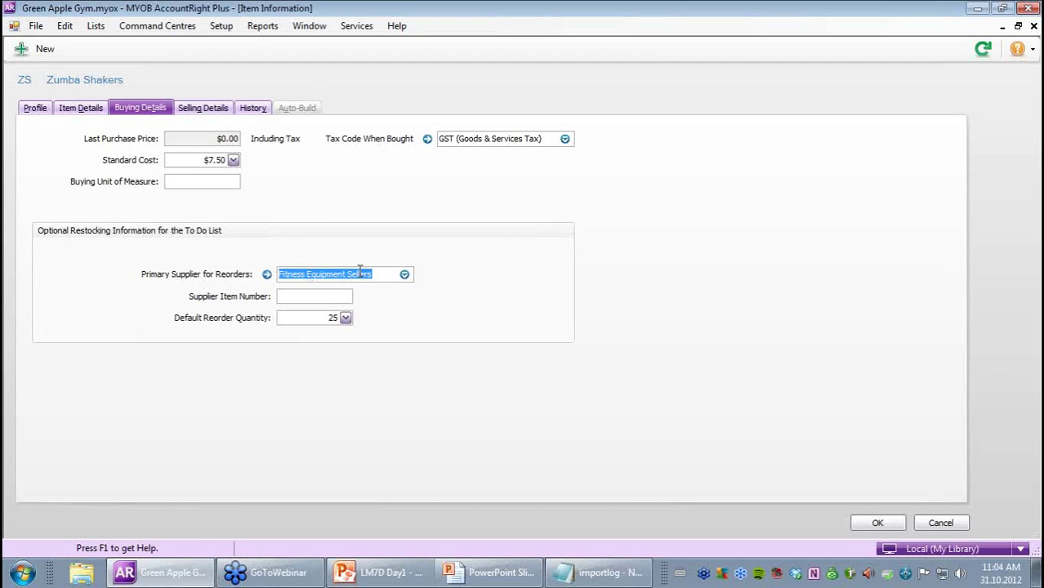
text(Health Food Supplies)
click(323, 296)
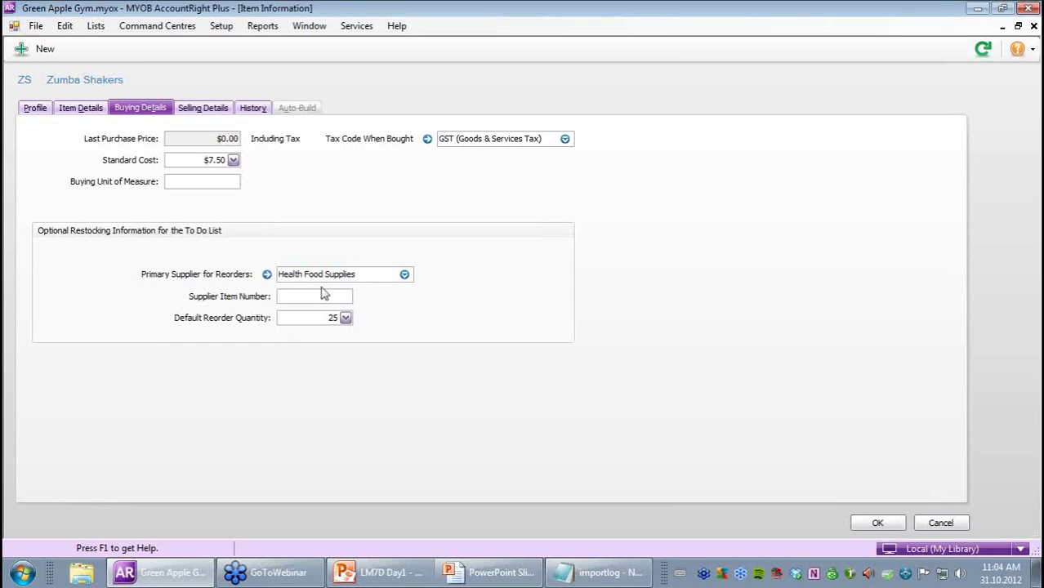
text(ZS100)
click(321, 318)
text(10)
key(Tab)
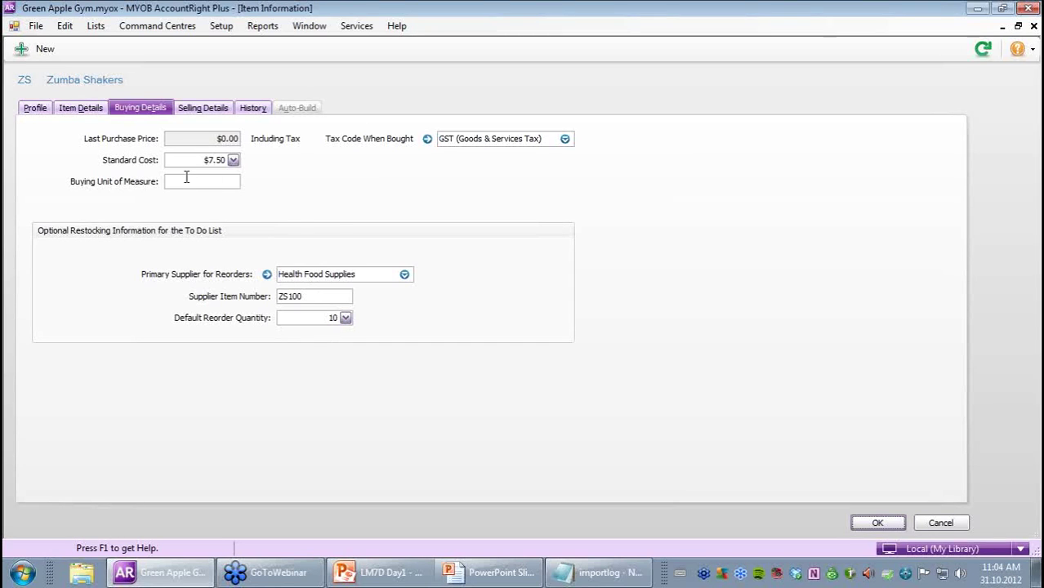
- Set the base selling price to $16.50 and save the item, adding Zumba to the spelling dictionary
mouse_move(187, 177)
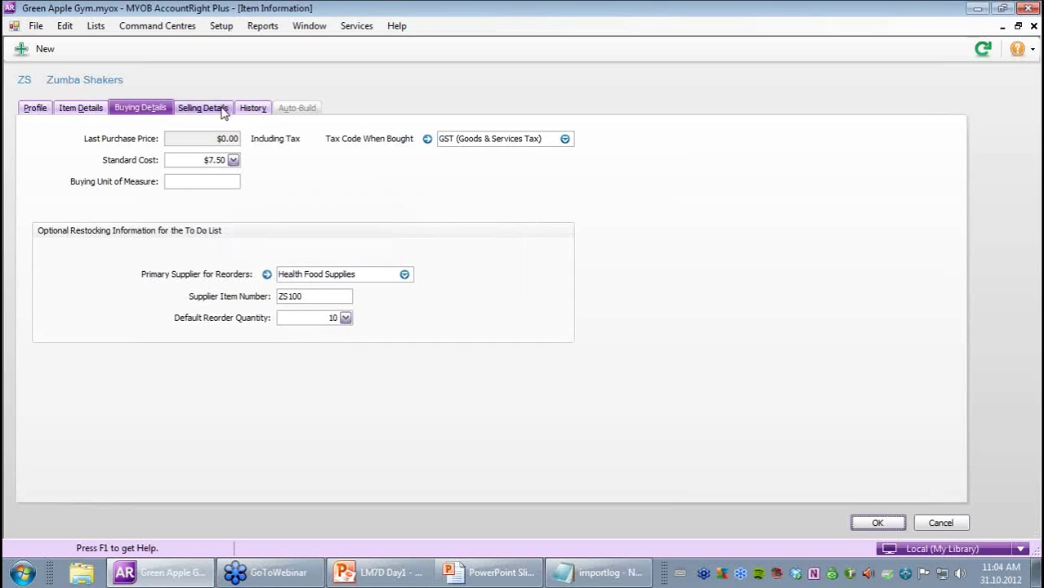
click(223, 110)
click(193, 139)
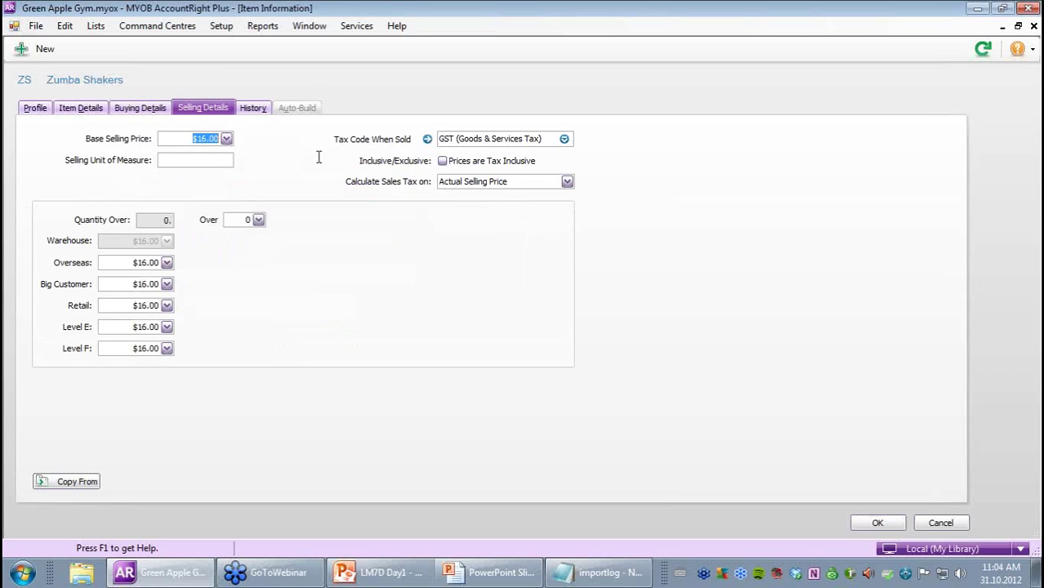
text($16.5)
click(877, 523)
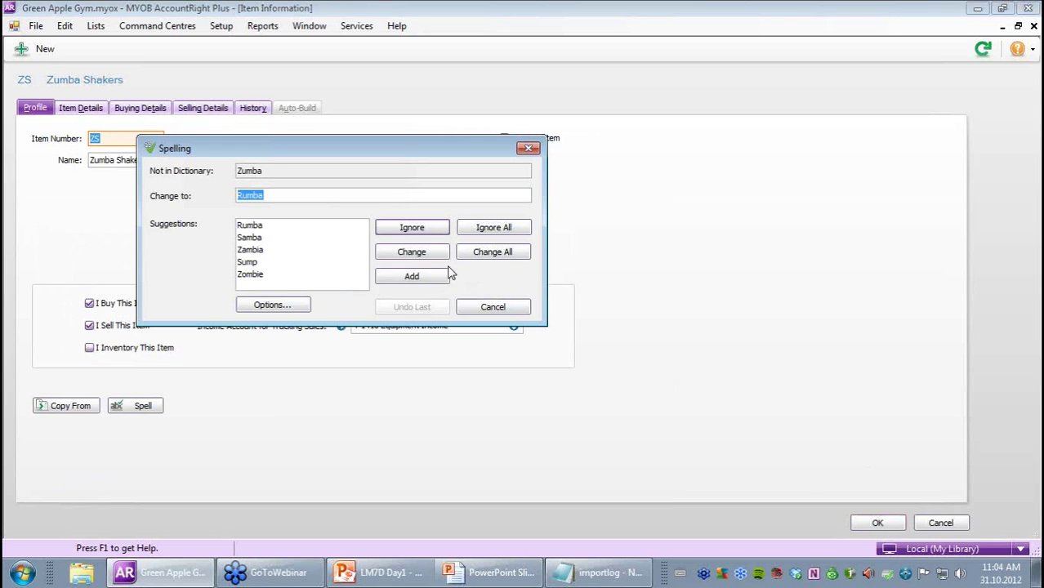
click(413, 278)
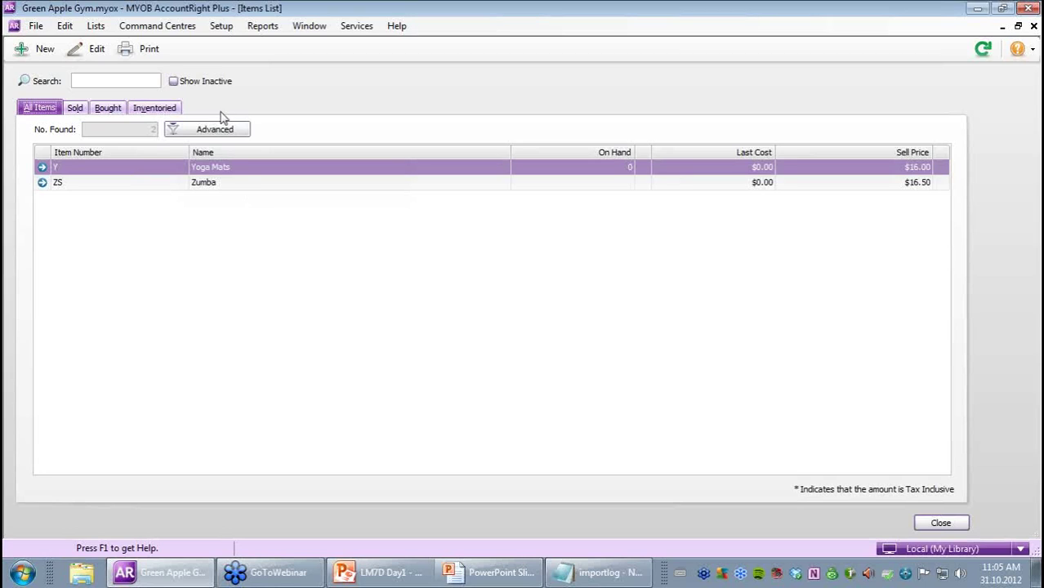
- Create another new item with item number HFB and the name Health Food Bar
click(39, 49)
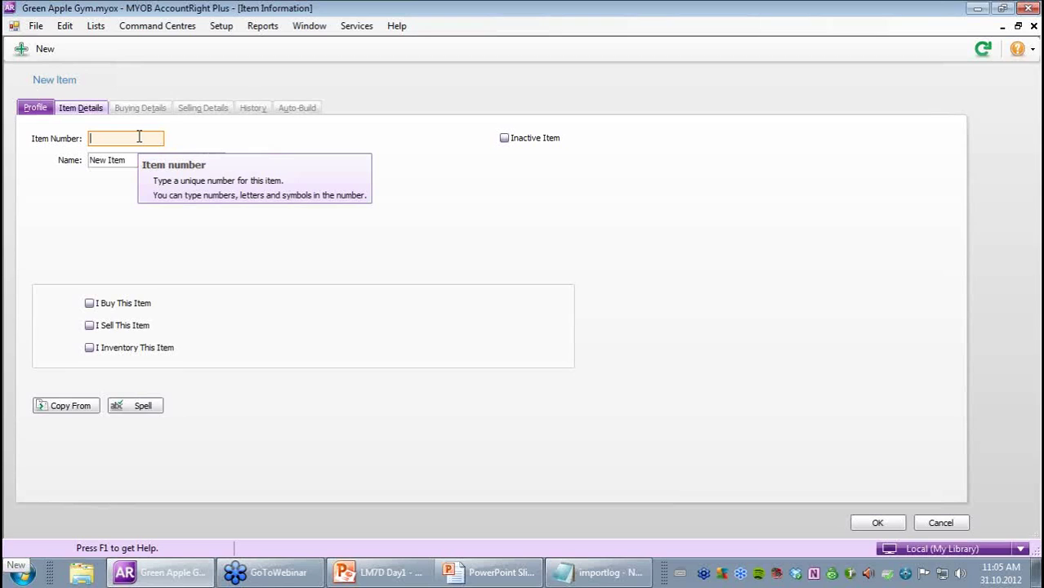
text(HFB)
key(Tab)
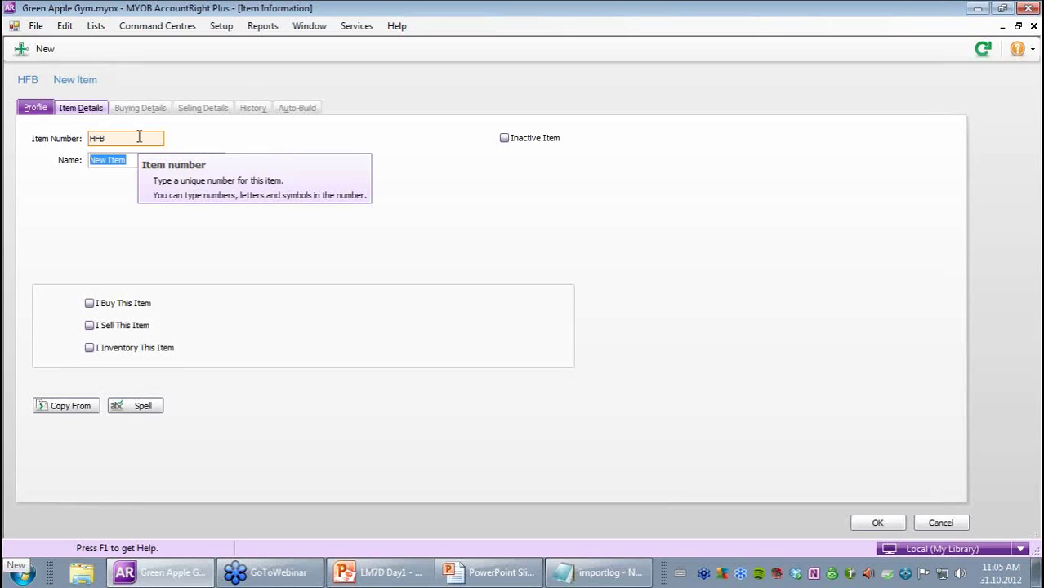
text(Health Food Bar)
key(Tab)
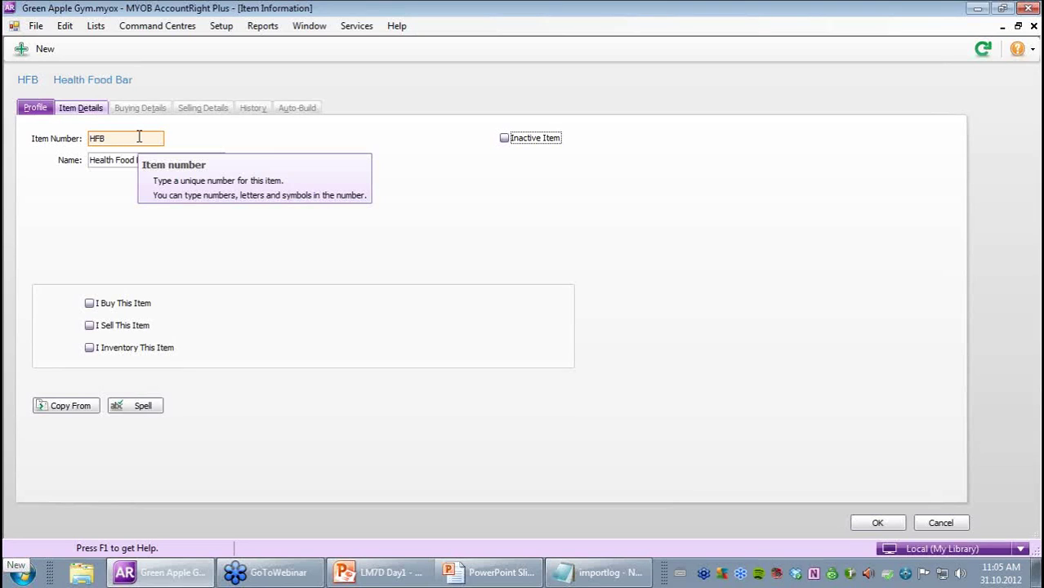
- Mark Health Food Bar as an item that is bought, sold and inventoried
click(138, 303)
click(126, 327)
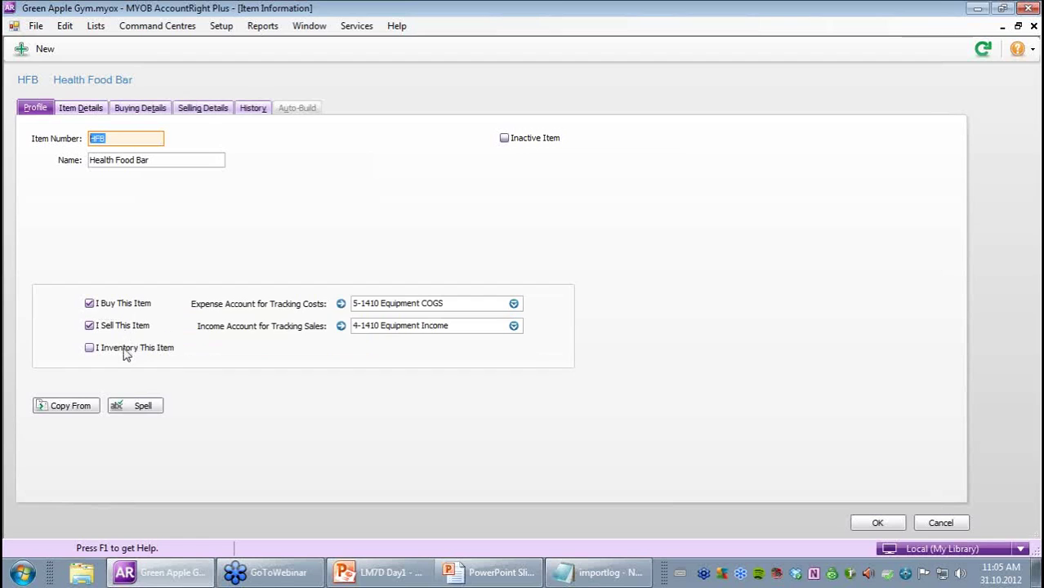
click(124, 351)
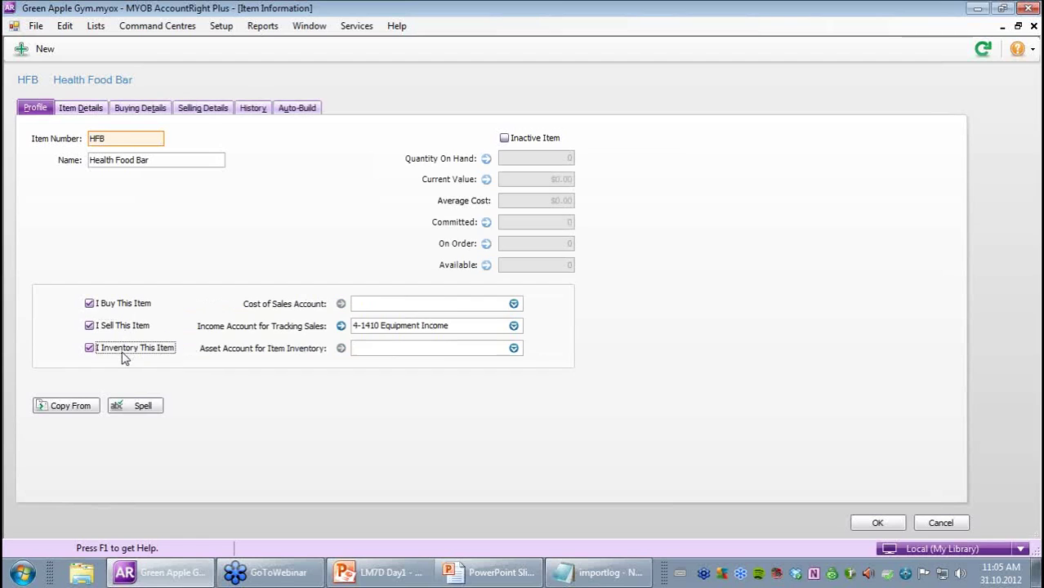
- Assign the item's accounts: 5-1420 Health Food COGS for cost of sales, 4-1420 Health Food Income for sales and 1-1420 Health Food Inventory as asset
click(377, 309)
click(395, 304)
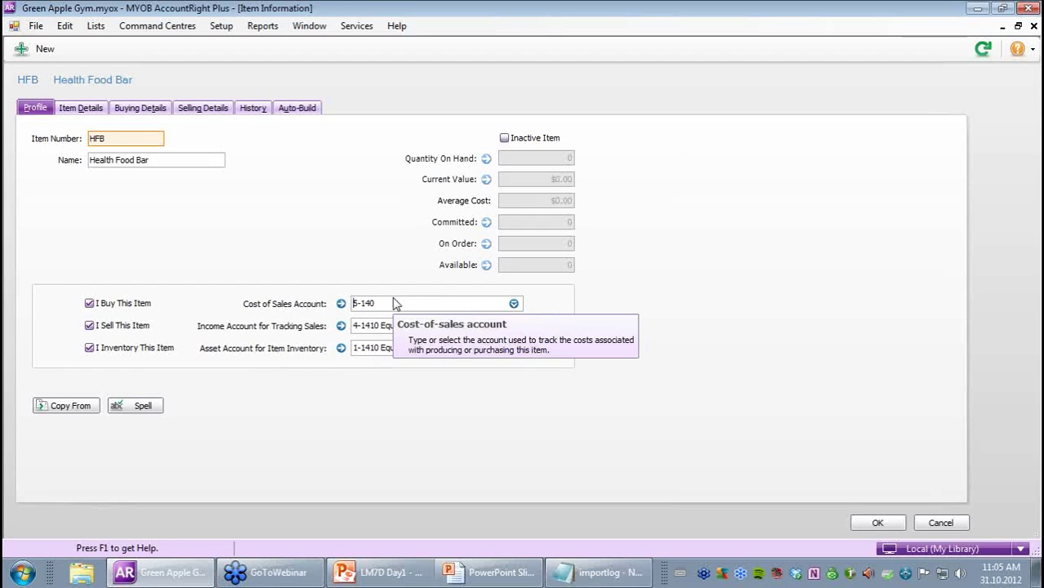
click(391, 303)
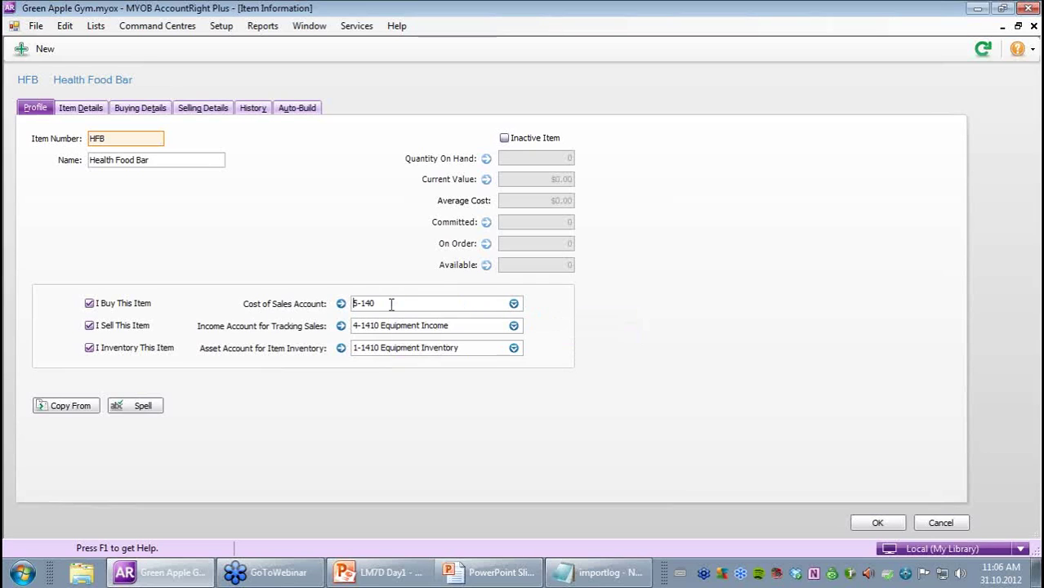
key(BackSpace)
text(20 Health Food COGS)
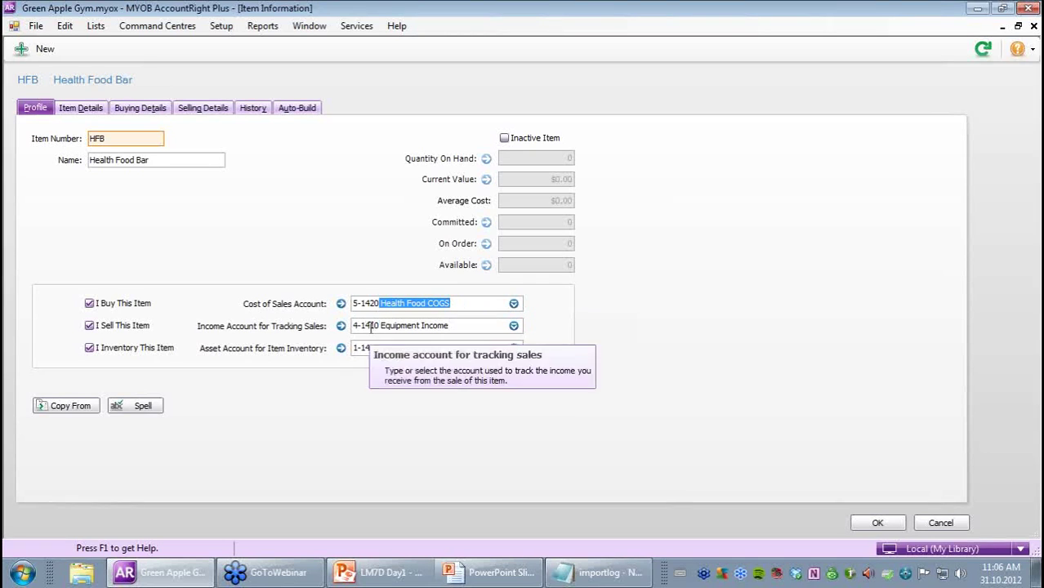
drag(369, 326, 376, 327)
text(2)
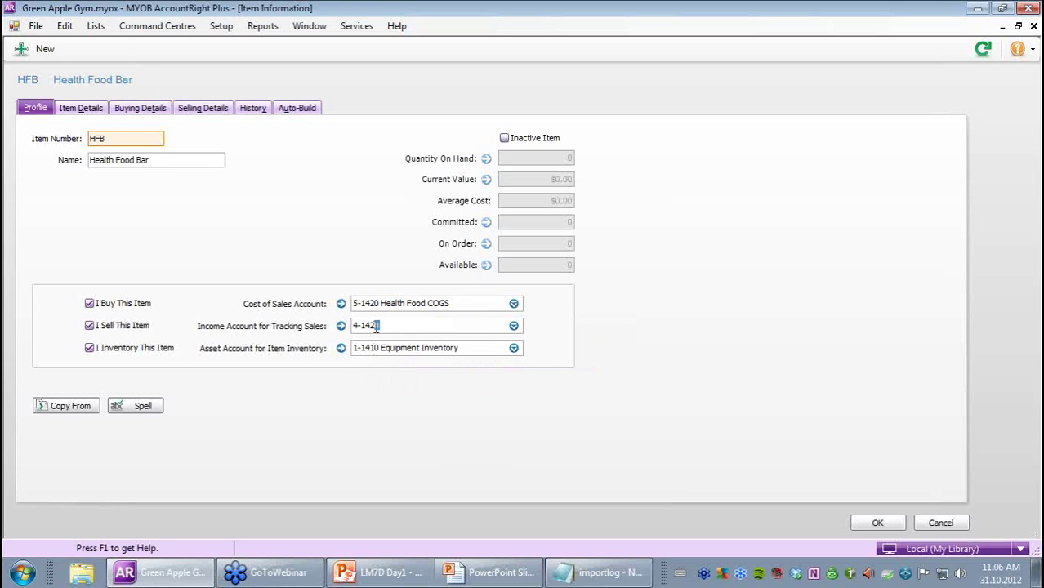
text(0)
drag(368, 348, 374, 350)
text(2)
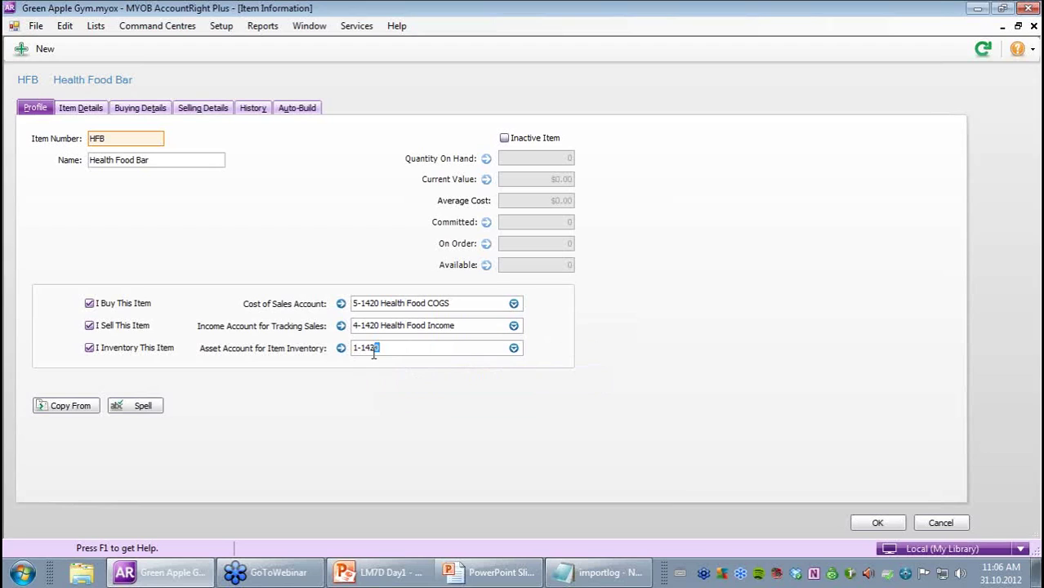
text(0)
key(Tab)
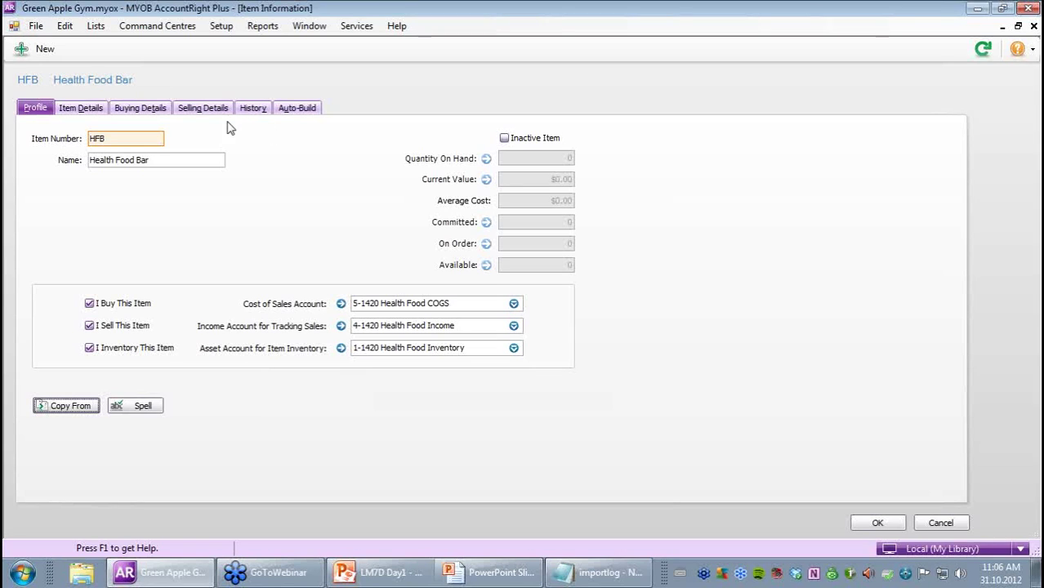
- Set the Health Food Bar's standard cost to $1.00 and its buying unit of measure to Bars
click(129, 113)
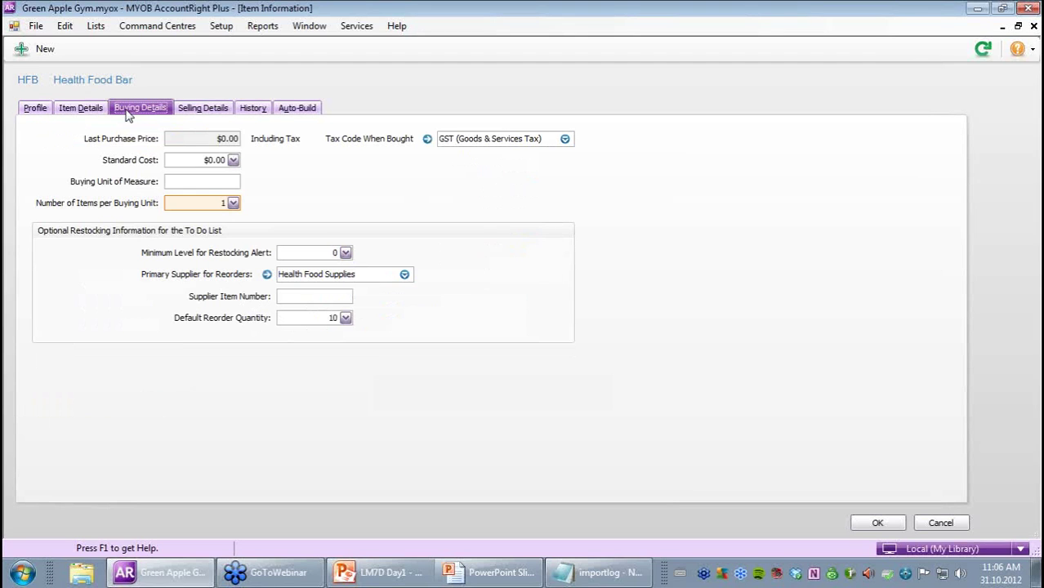
click(206, 160)
text(1)
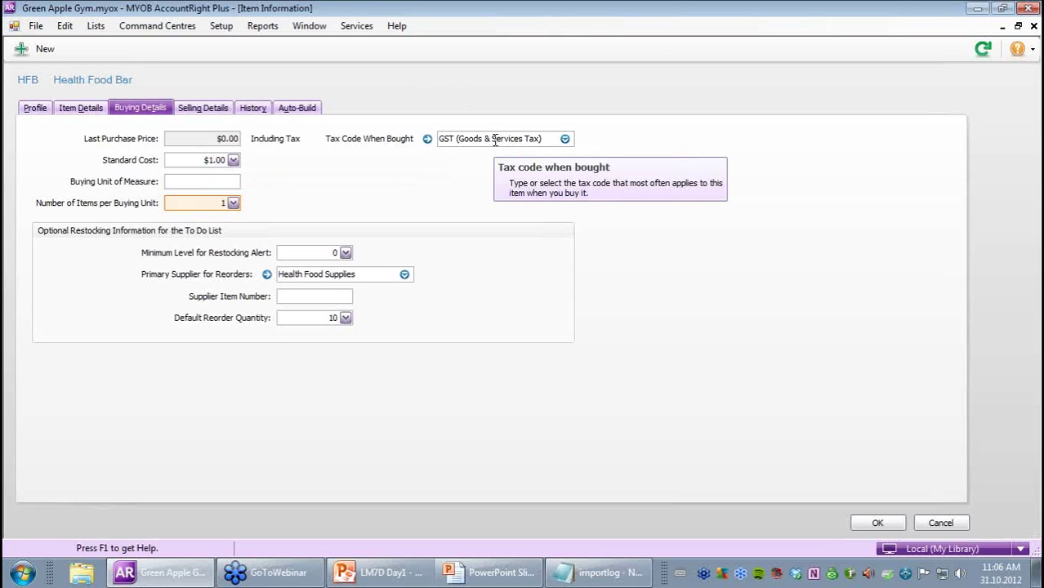
click(200, 181)
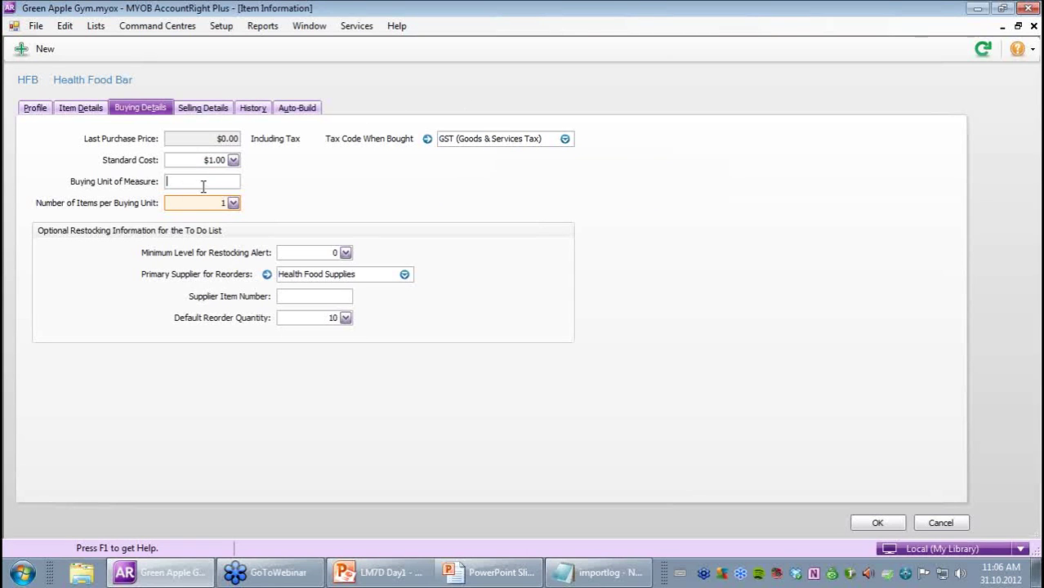
text(Bars)
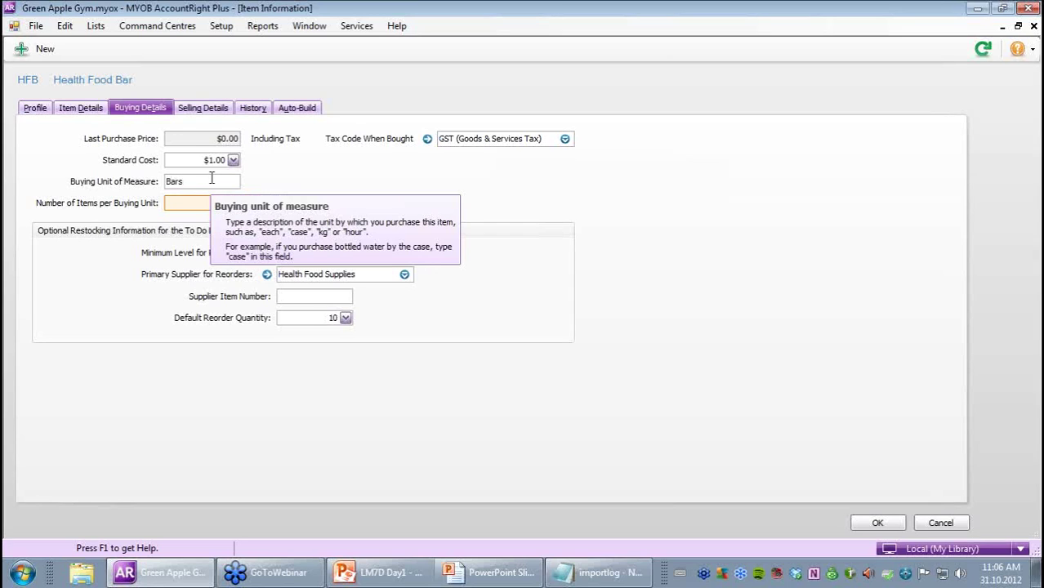
- Enter the restocking information: minimum level 20, supplier item number HB100 and default reorder quantity 100
click(316, 250)
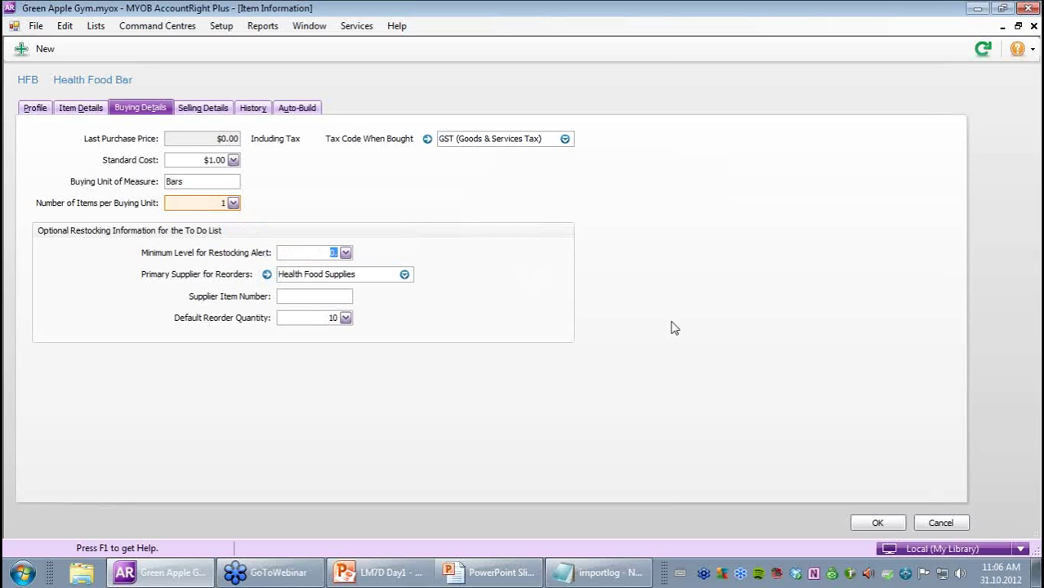
text(20.)
mouse_move(347, 278)
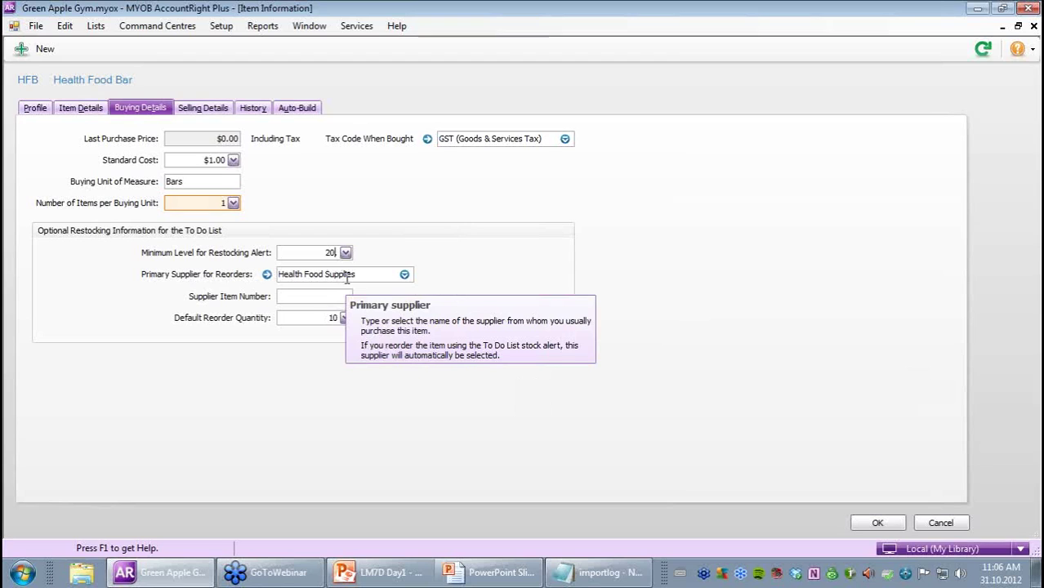
click(341, 295)
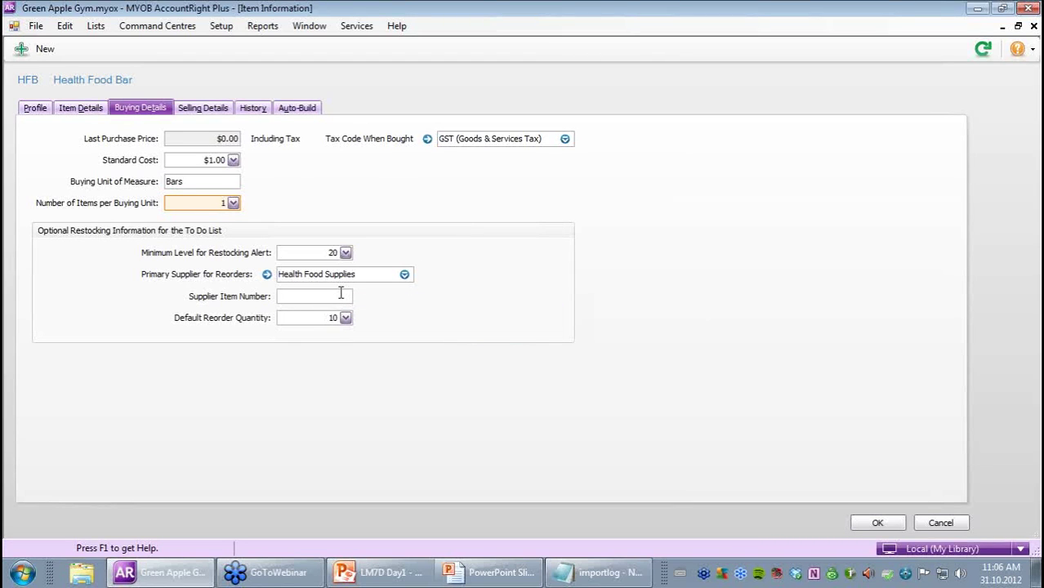
text(HB100)
click(336, 318)
text(100)
- Set the Health Food Bar's base selling price to $2.50 and its selling unit of measure to HB, and save the item
click(209, 110)
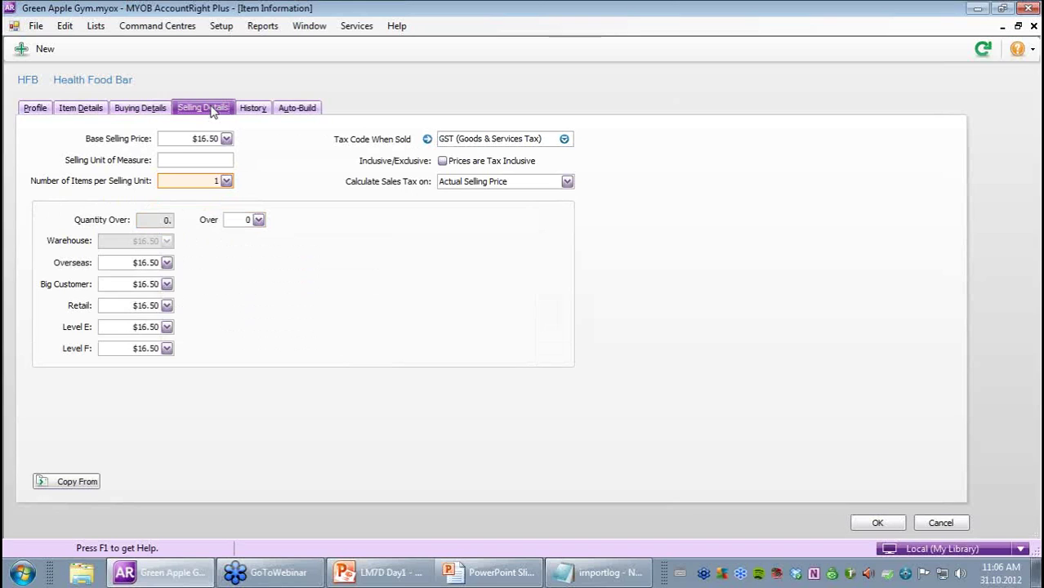
click(195, 141)
text($2.5)
text(H)
text(B)
click(879, 524)
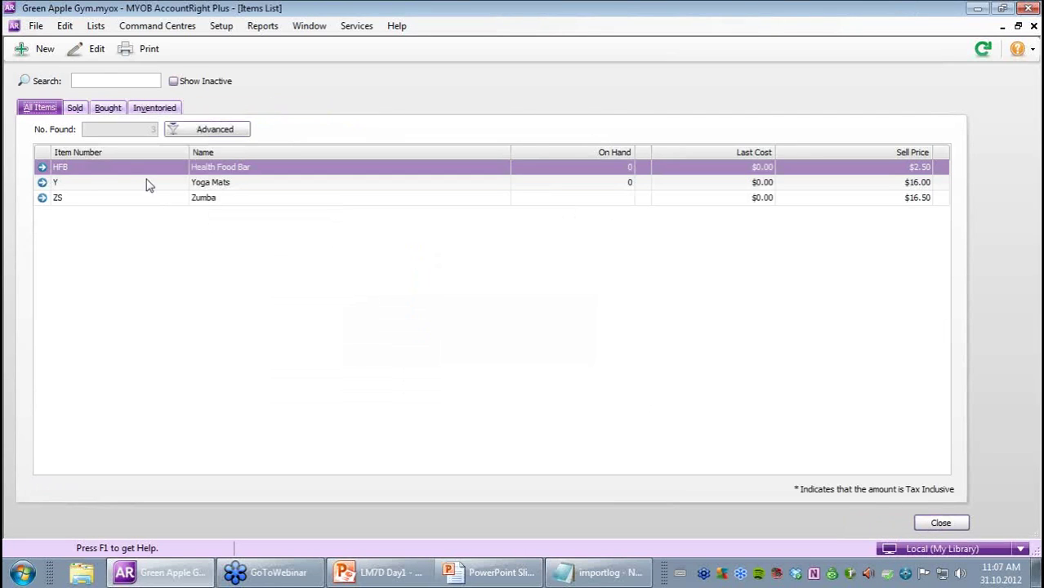
- Create a new item with item number HFS and the name Health Food Shake
click(41, 49)
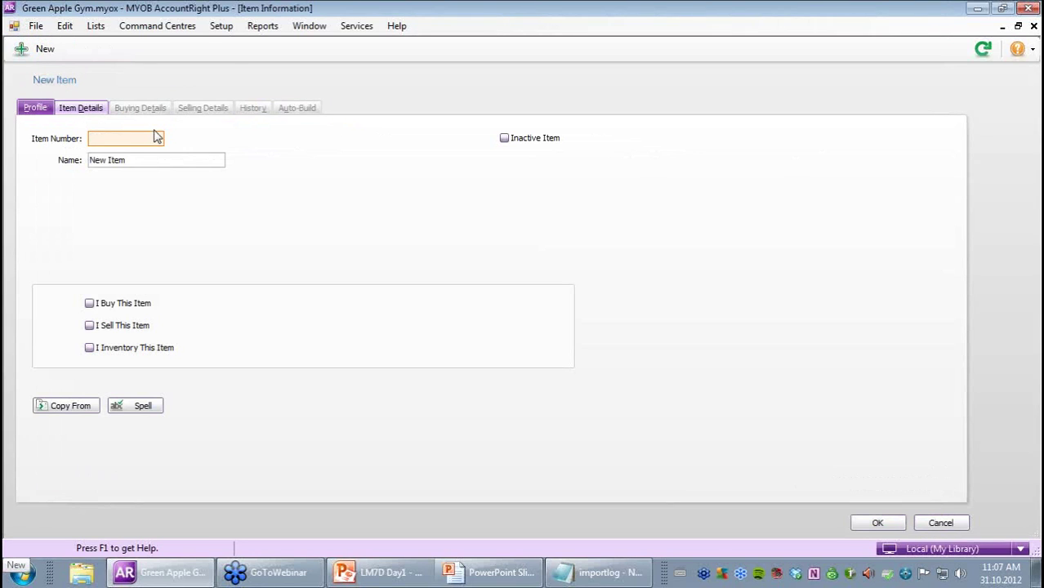
text(HFS)
key(Tab)
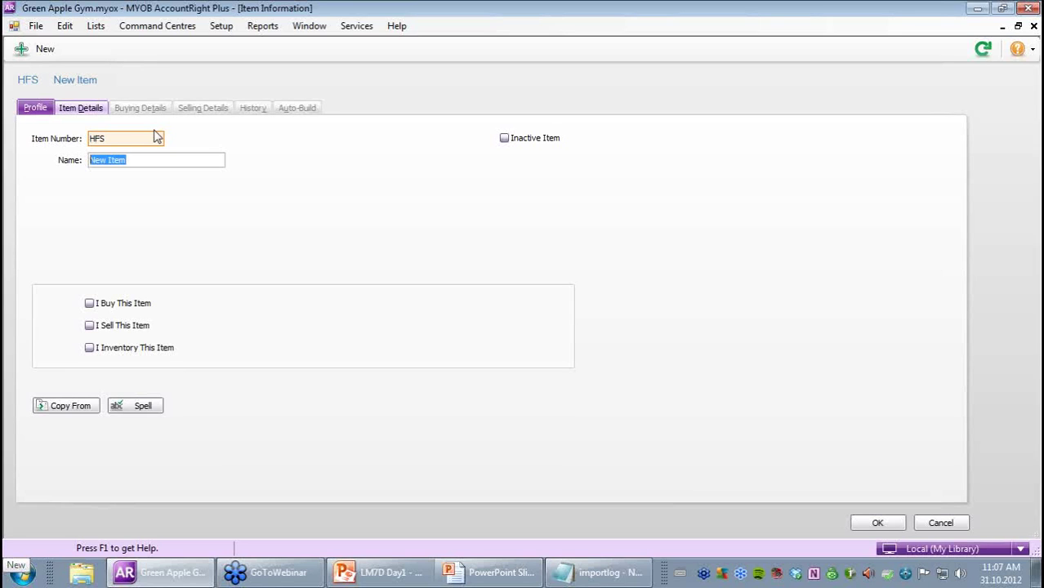
text(Health Food S)
text(hake)
- Copy the item information from Health Food Bar into the Health Food Shake item
click(84, 406)
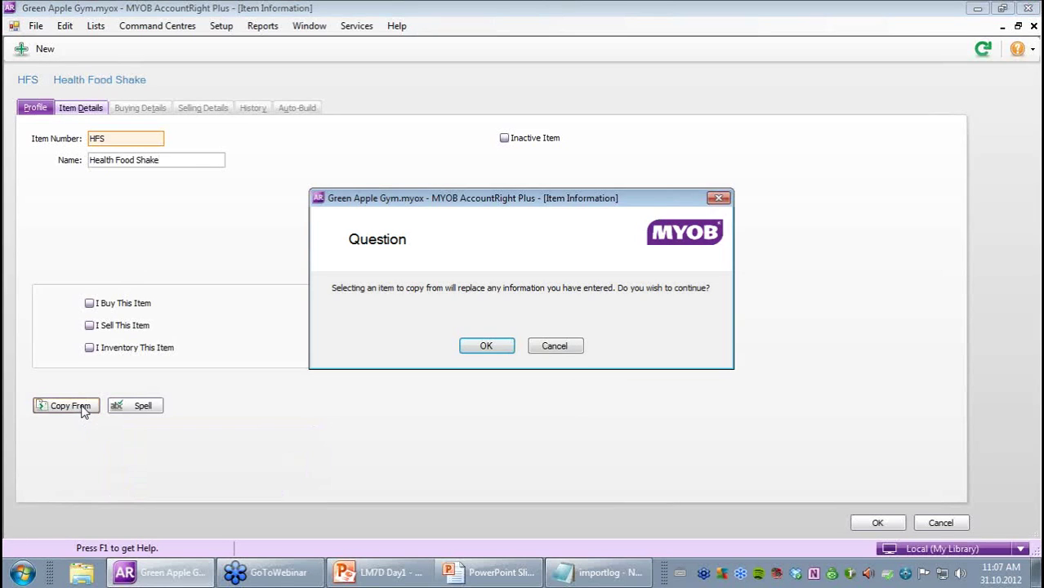
click(487, 347)
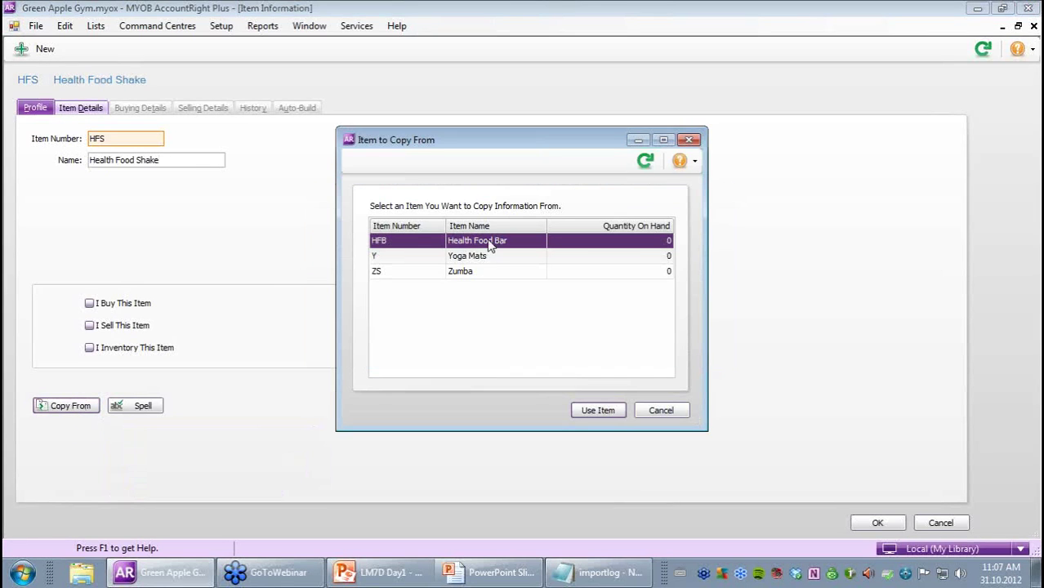
click(598, 411)
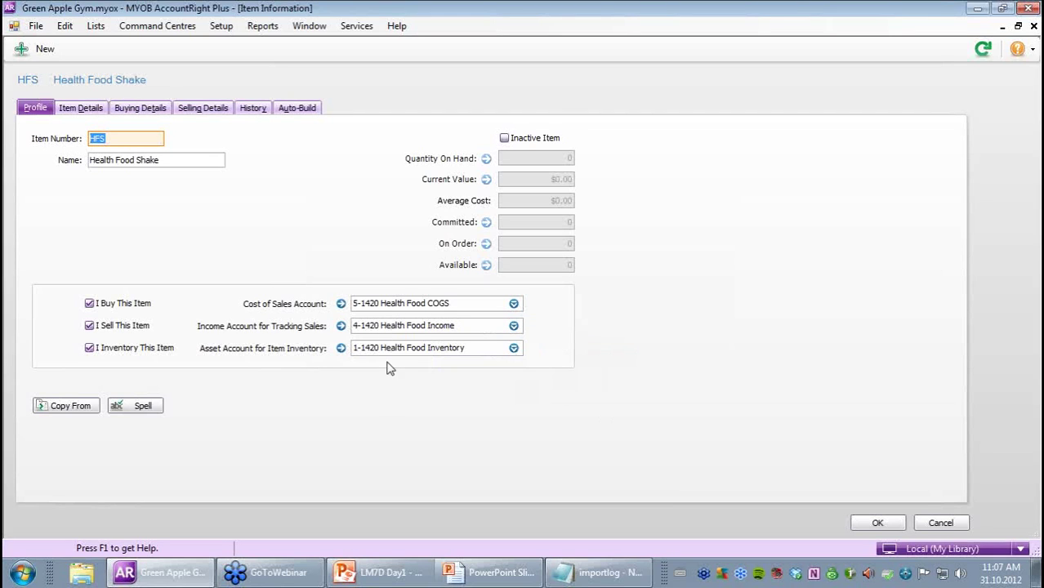
- Set the Health Food Shake's standard cost to $1.66, buying unit of measure to Scht and supplier item number to HFS100
click(135, 113)
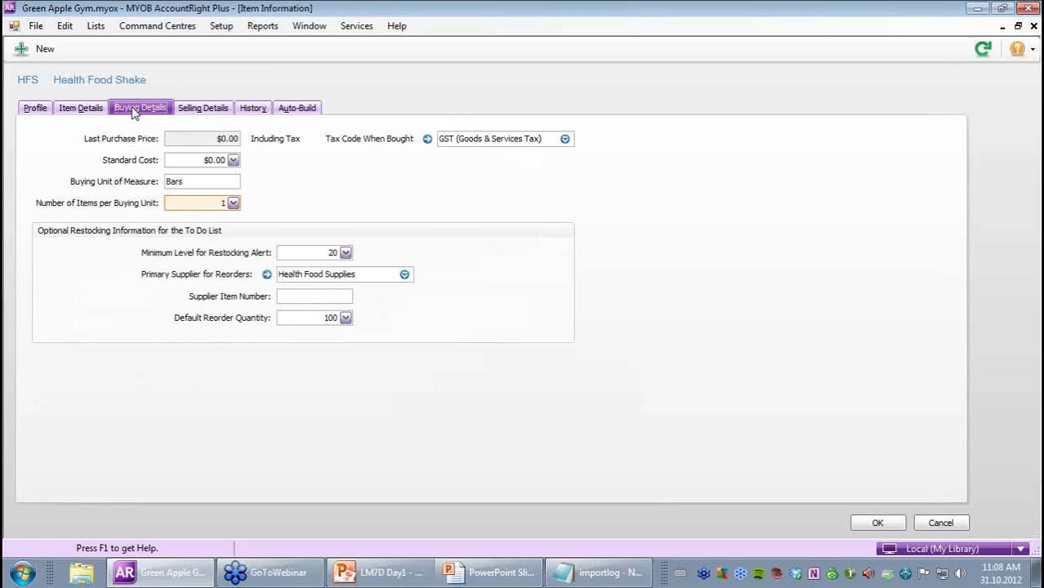
click(190, 162)
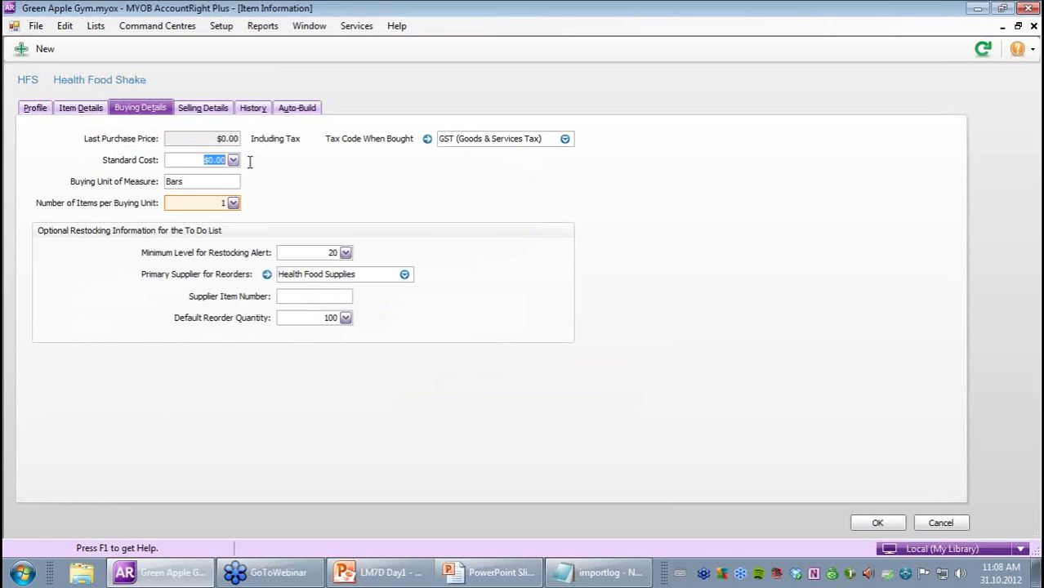
text($1.66)
key(Tab)
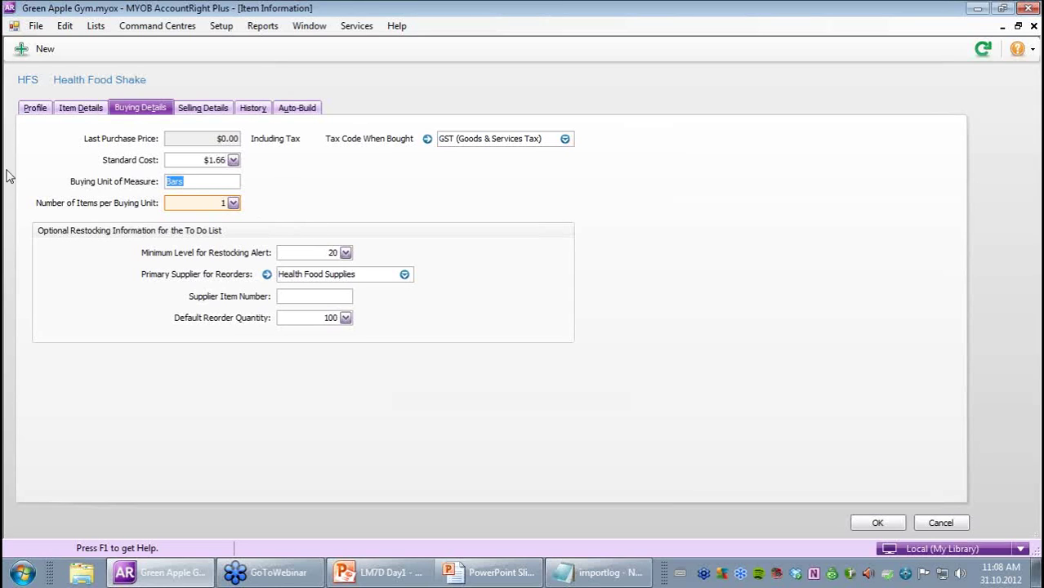
text(Sache)
key(BackSpace)
text(t)
key(Left)
key(Left)
key(Left)
key(BackSpace)
click(319, 296)
text(HFS100)
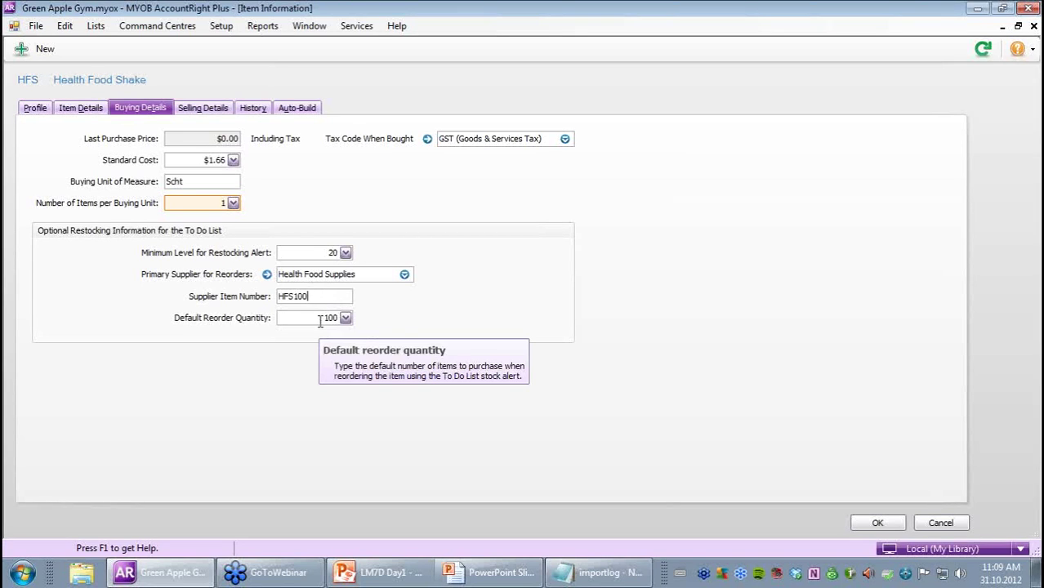
- Set the Health Food Shake's base selling price to $3.50 and its selling unit of measure to HFS, and save the item
click(195, 111)
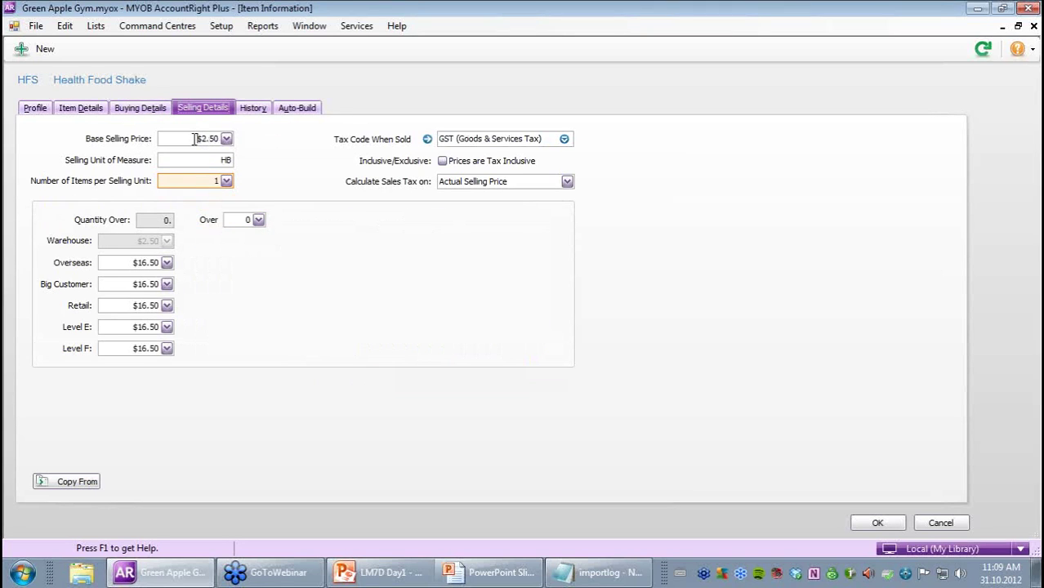
click(208, 139)
text($3.5)
click(228, 158)
text(HFS)
click(889, 529)
click(889, 530)
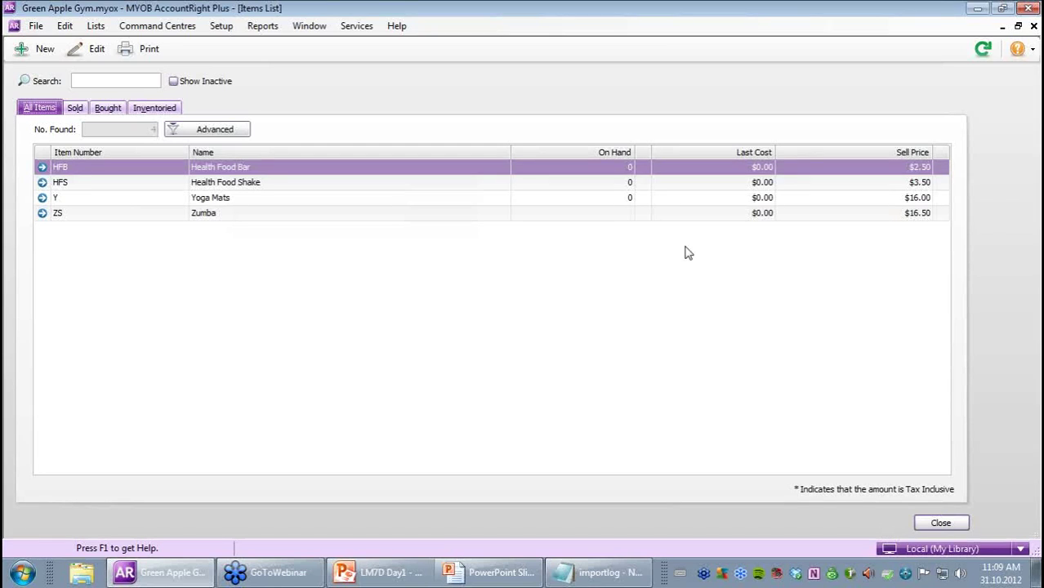
- Create a new item with item number DP01AU and the name DVD Begginer Pilates
click(45, 50)
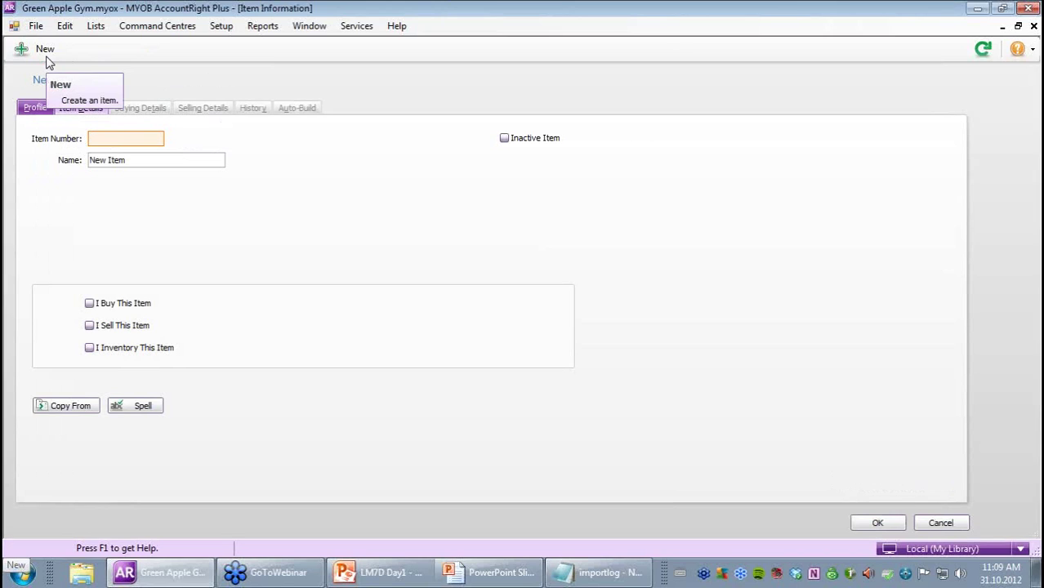
text(DP01AU)
key(Tab)
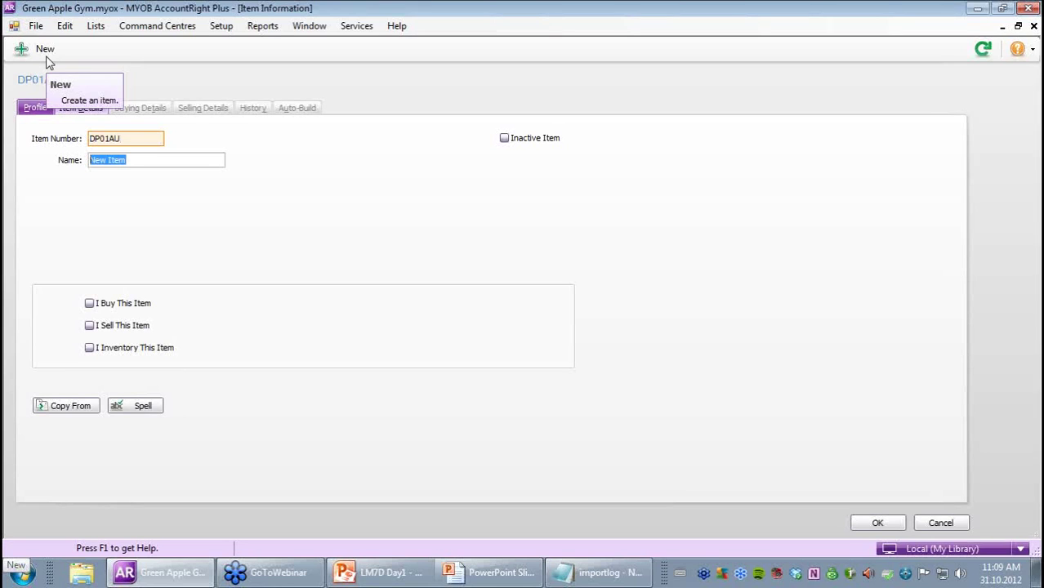
text(DVD Begginer Pilates)
key(Tab)
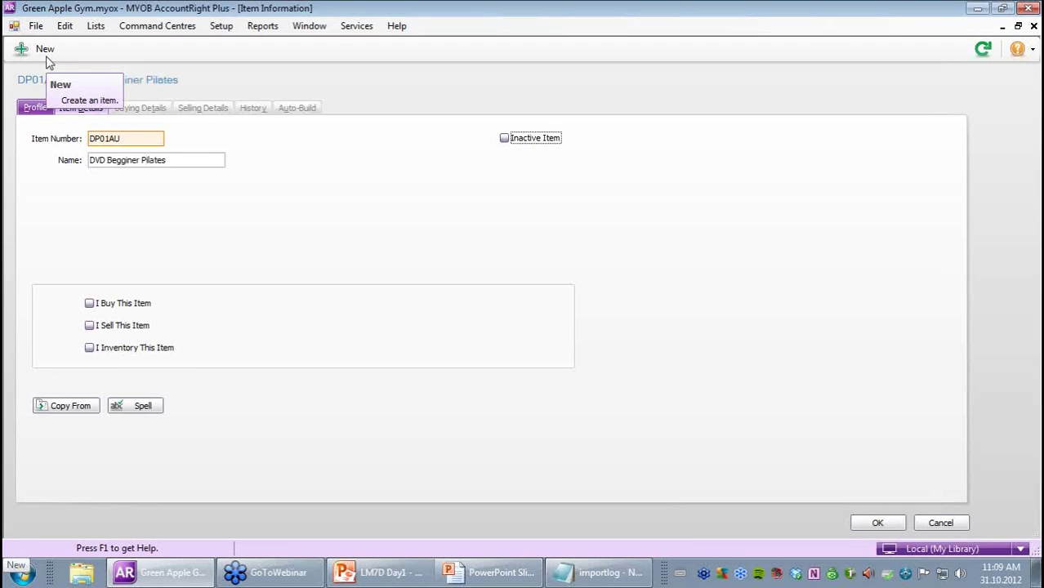
- Mark the pilates DVD as an item that is bought, sold and inventoried
click(89, 303)
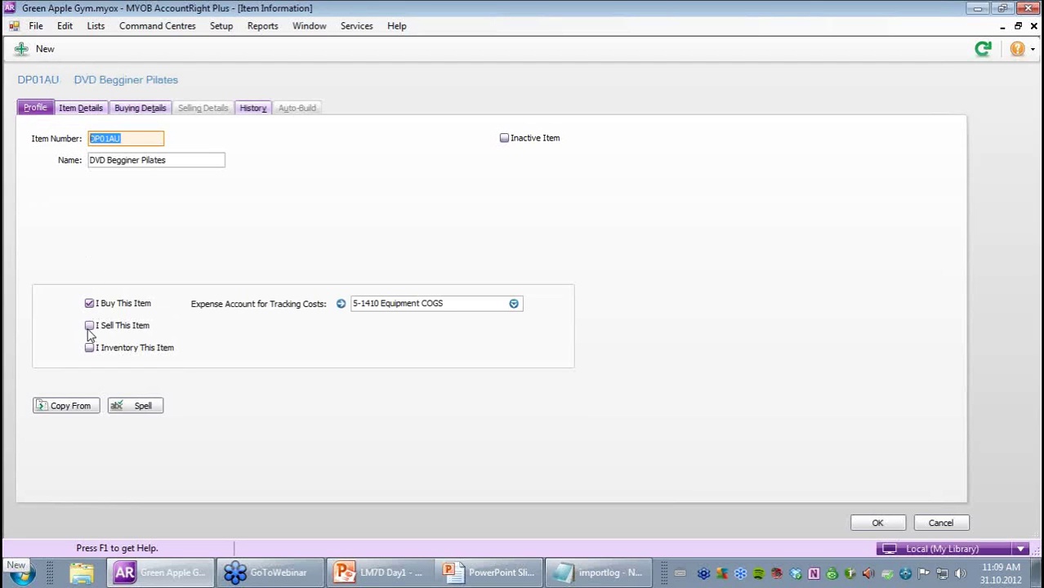
click(89, 325)
click(89, 347)
- Assign 5-1430 DVD COGS as the pilates DVD's cost of sales account
click(385, 307)
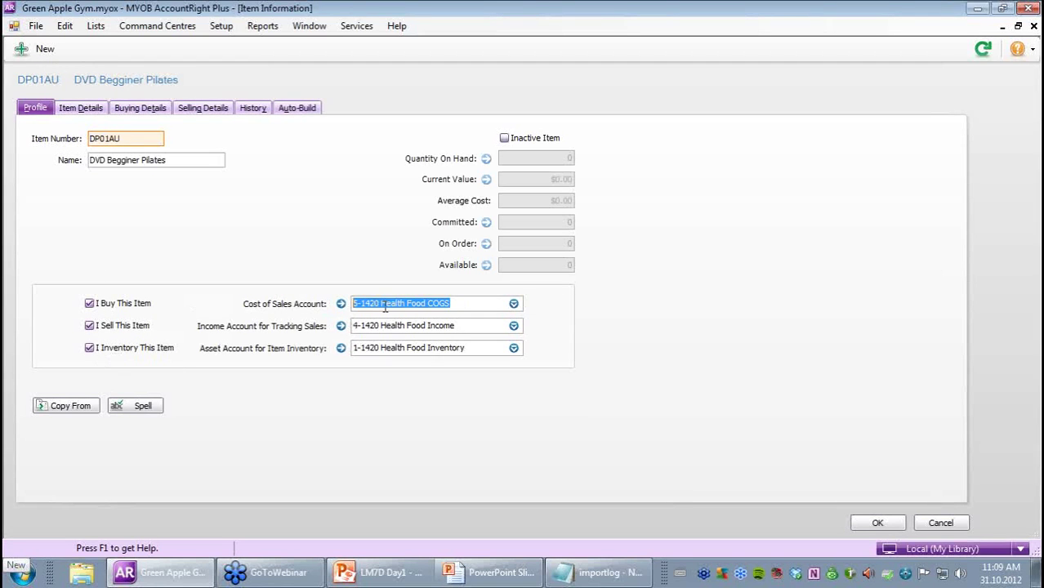
click(376, 303)
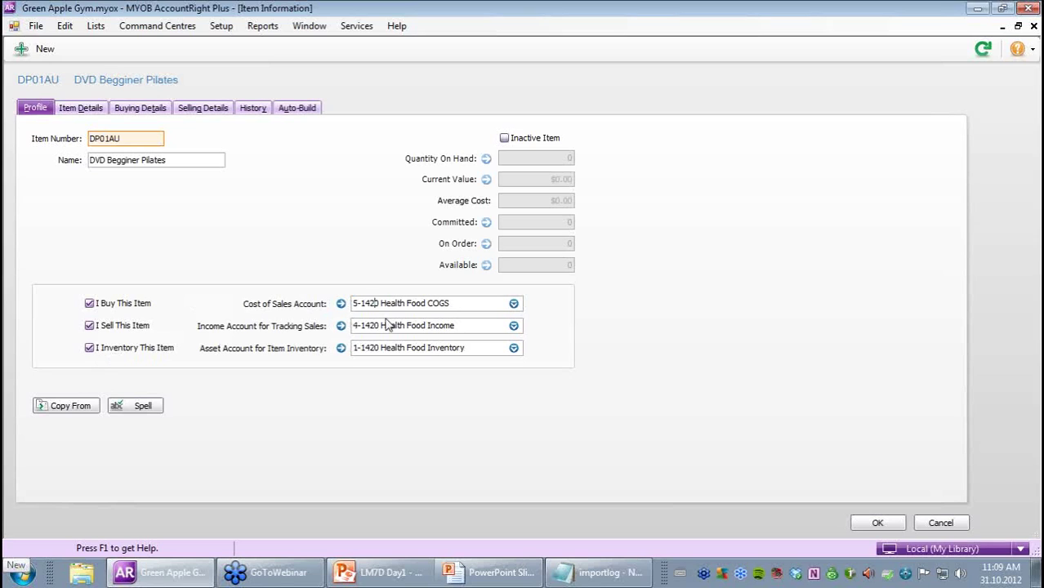
key(BackSpace)
text(35-140)
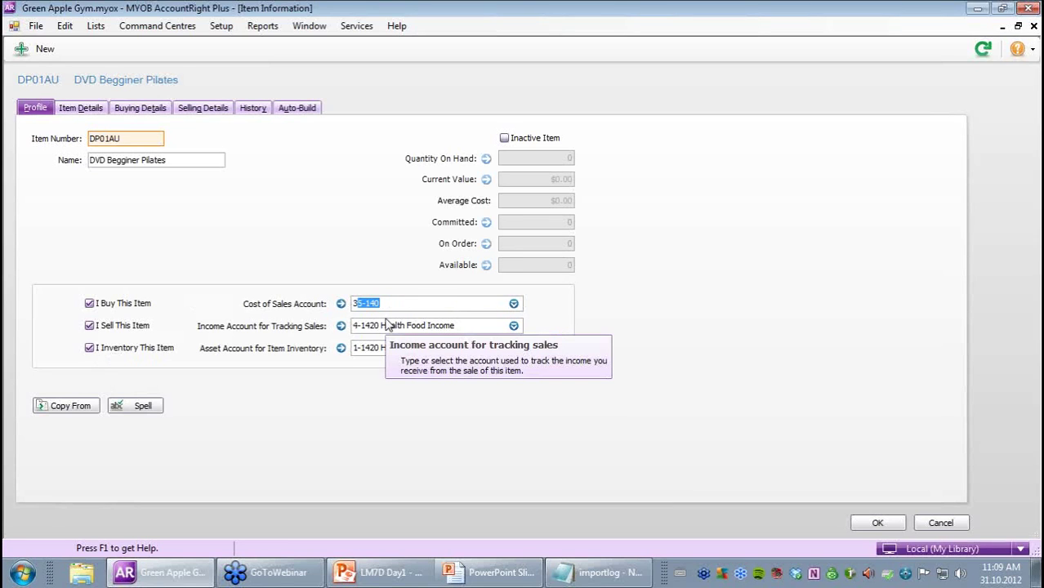
double_click(396, 299)
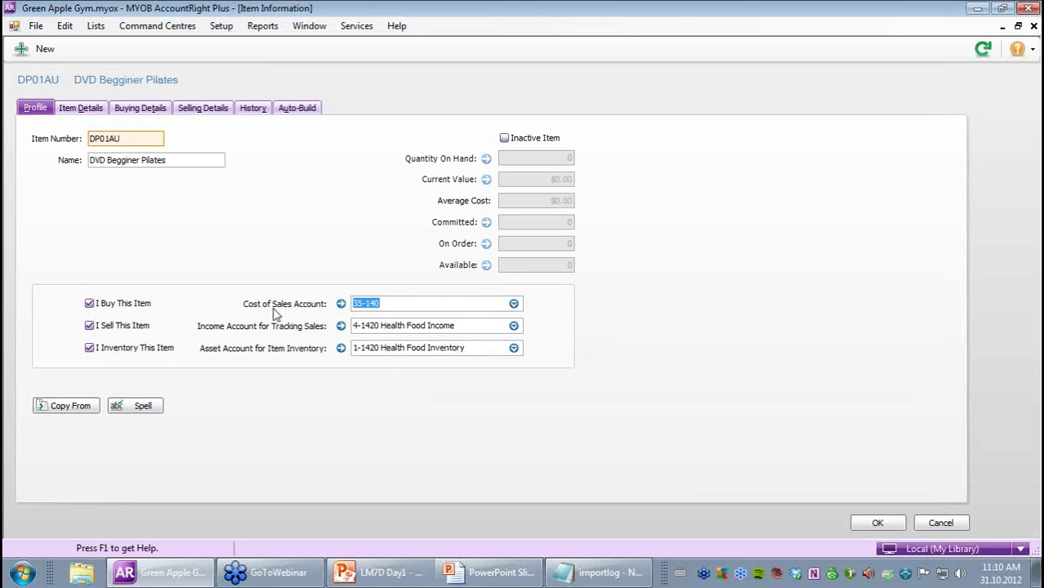
text(5-14)
key(BackSpace)
text(30 DVD COGS)
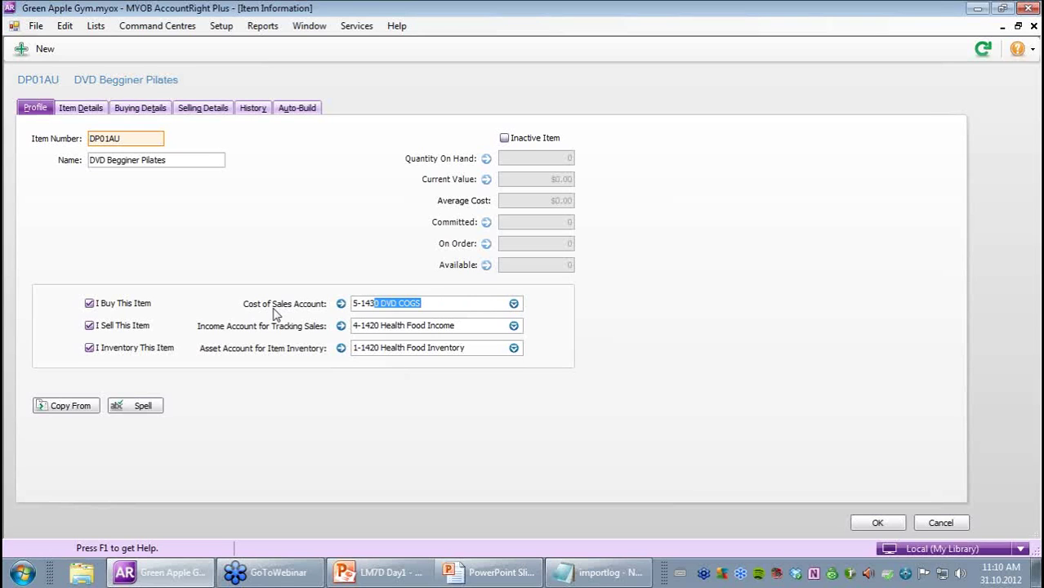
key(Tab)
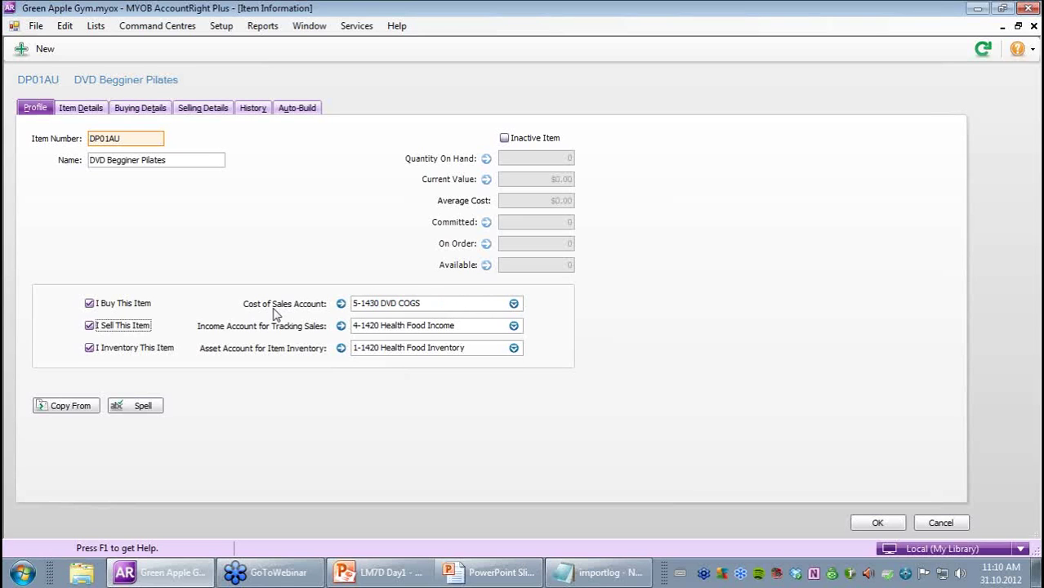
- Assign 4-1430 DVD Income as the sales income account and 1-1430 DVD Inventory as the asset account for the item
click(372, 327)
drag(371, 326, 376, 327)
text(30)
key(Tab)
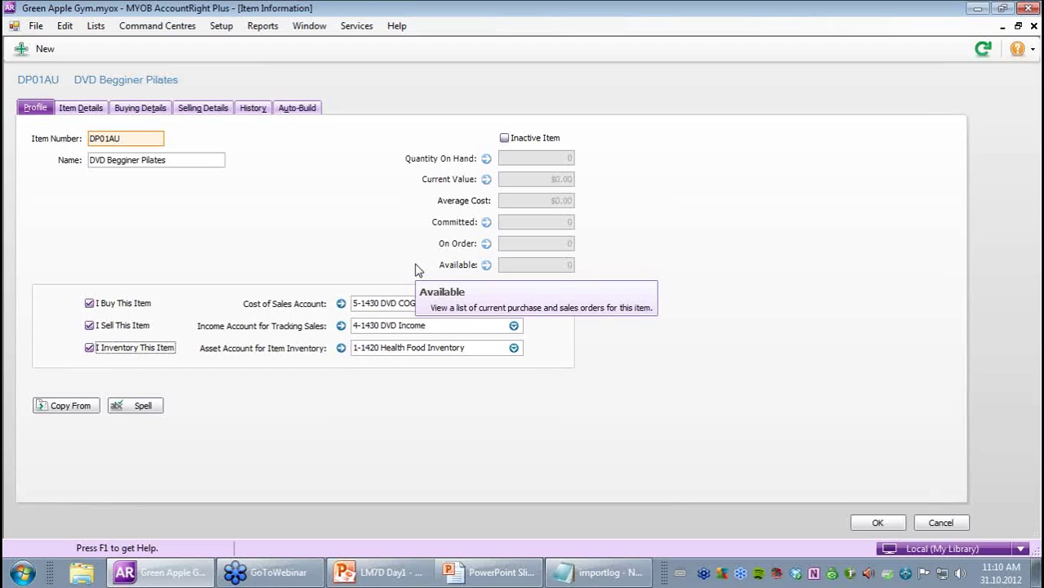
click(371, 347)
text(30)
key(Tab)
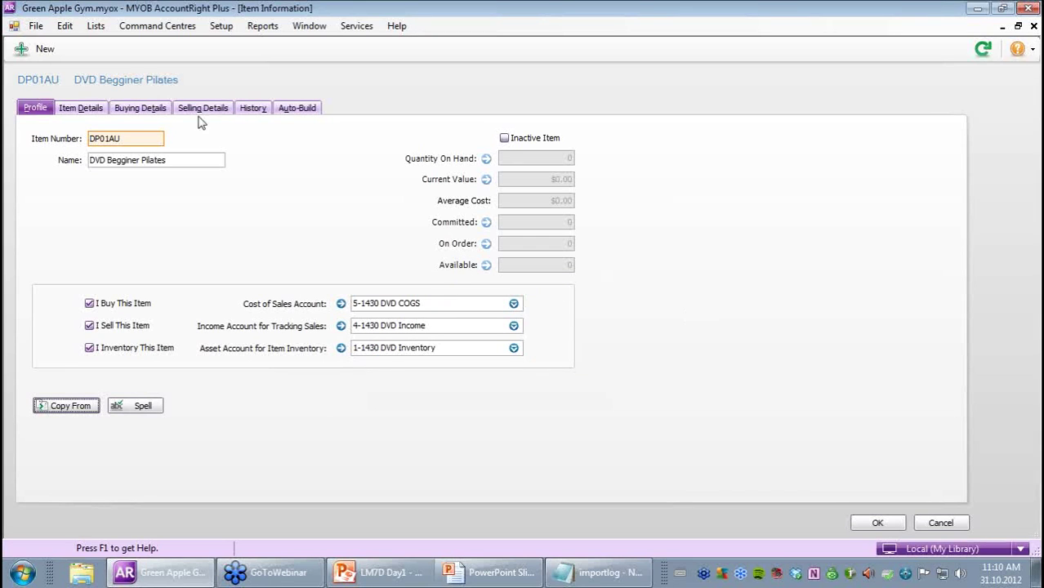
- Enter the item description "A 6 part begginer pilates DVD set"
click(76, 112)
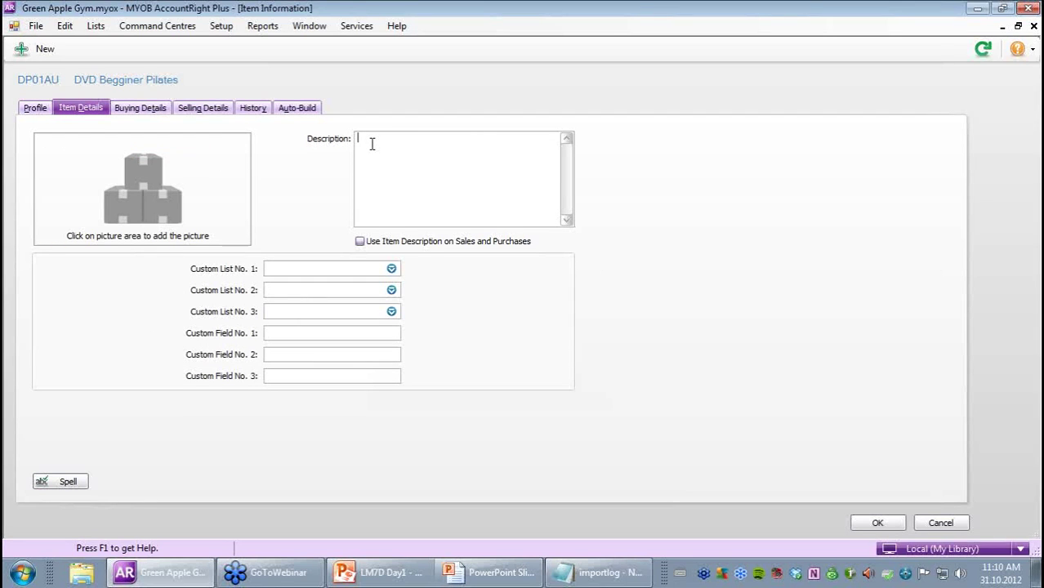
text(A 6 part begginer pilates DVD set)
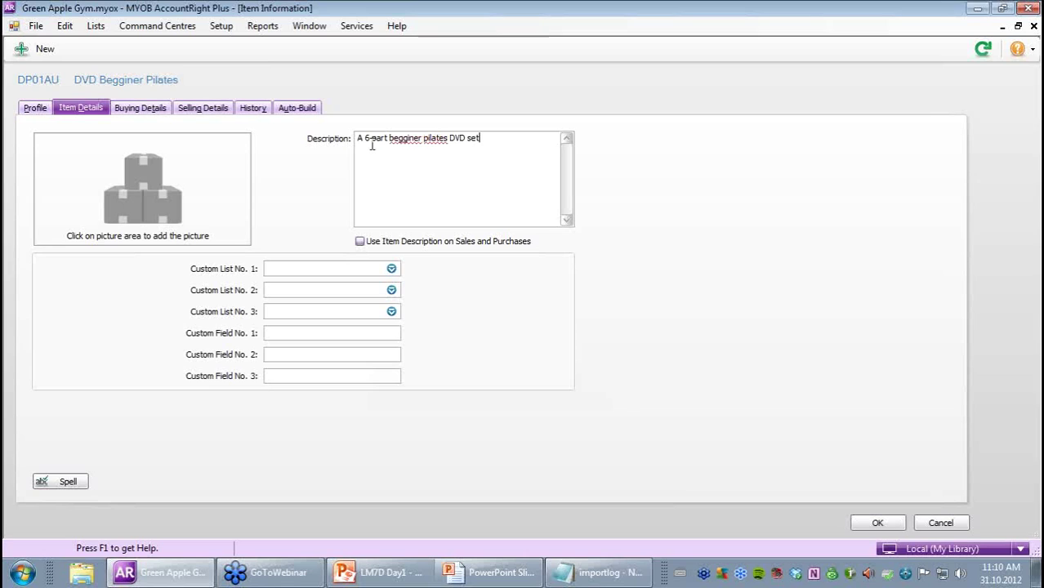
key(Tab)
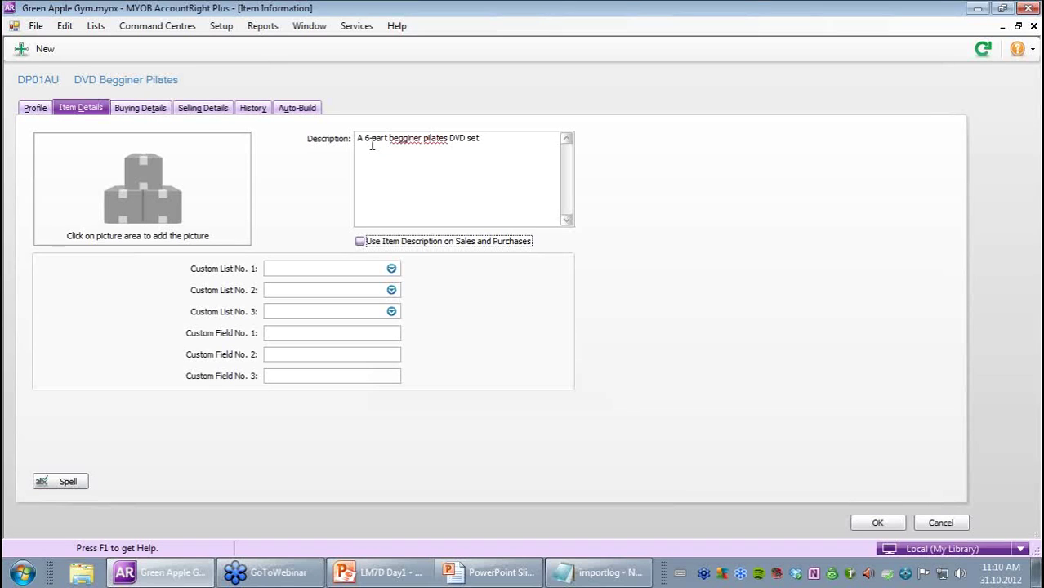
- Make "begginer" plural and fix its spelling in the description, and add "pilates" to the spelling dictionary
click(422, 137)
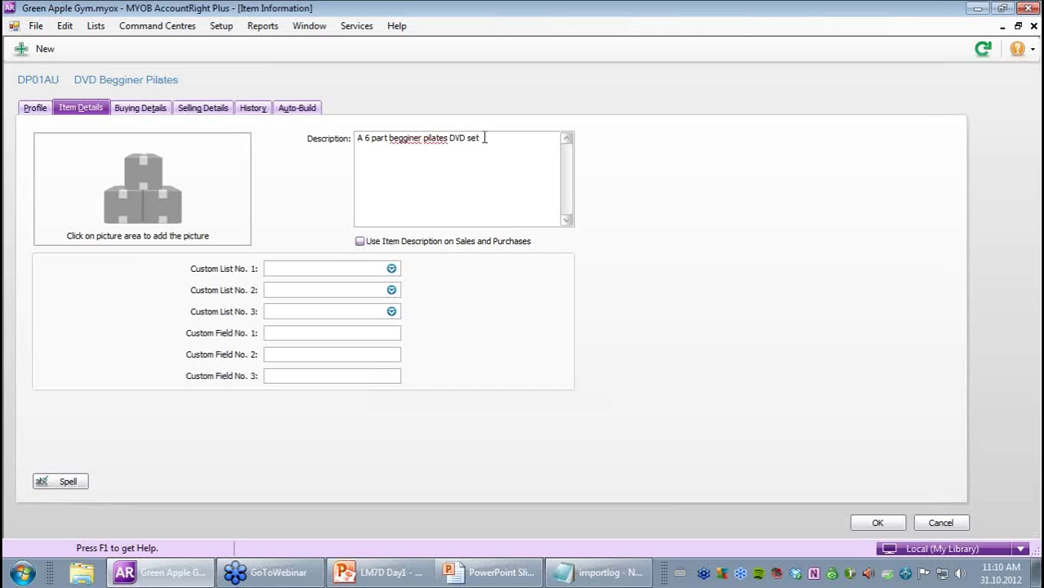
text(s)
key(BackSpace)
key(Right)
text(s)
right_click(415, 137)
click(396, 150)
right_click(403, 140)
click(448, 150)
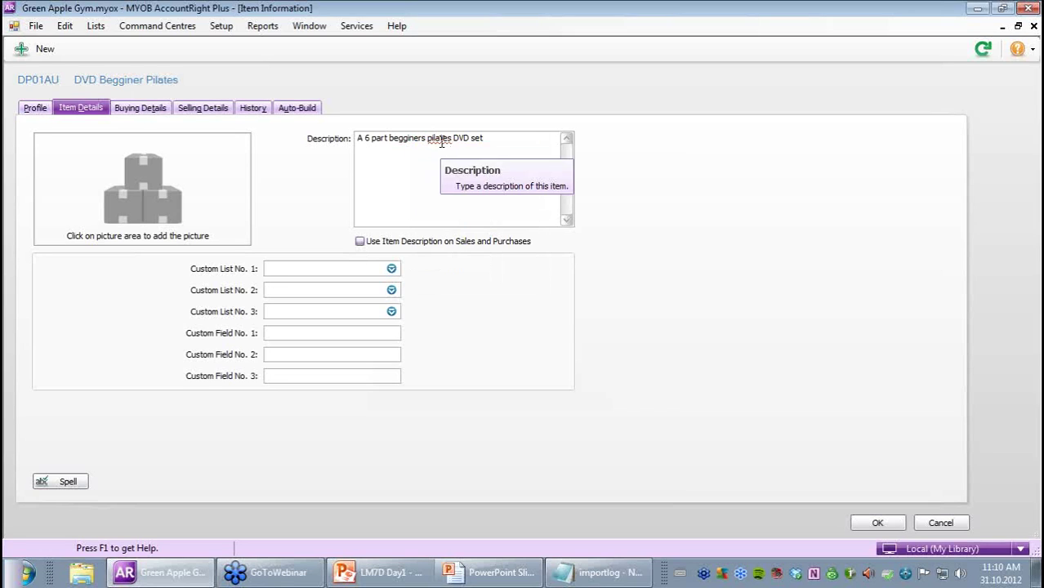
right_click(440, 140)
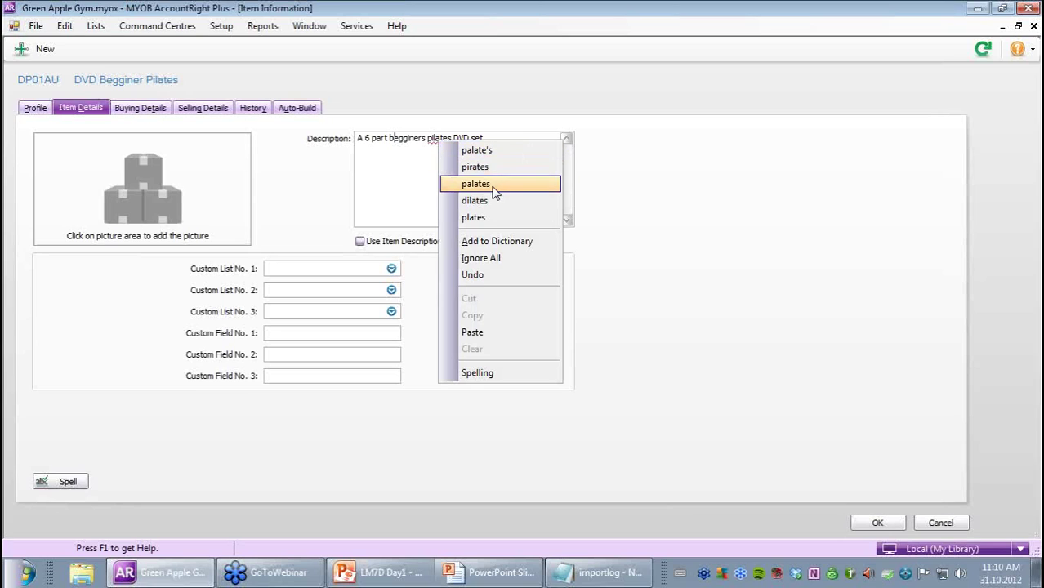
click(494, 241)
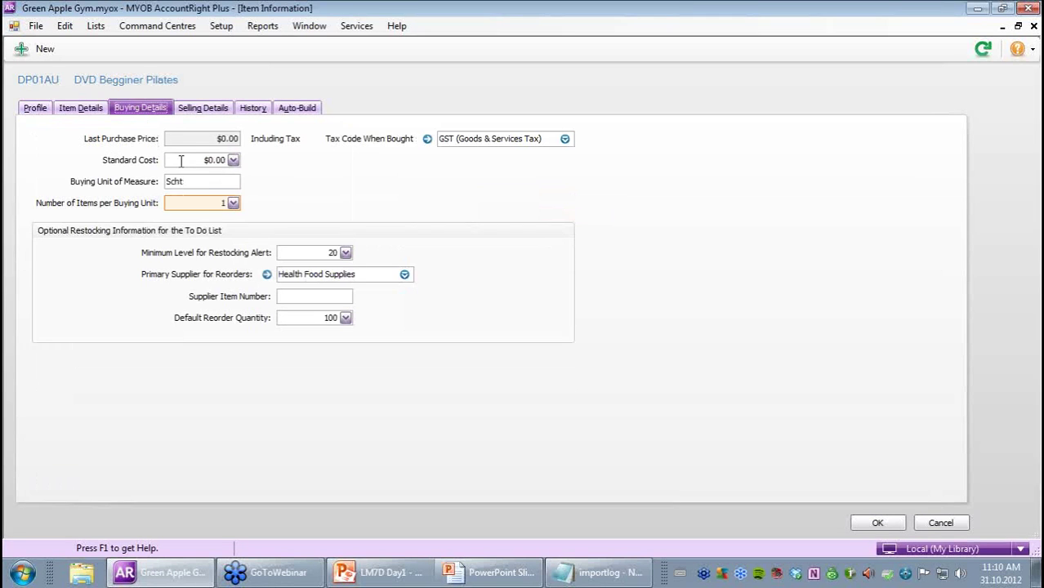
- Set the pilates DVD's standard cost to $15.00 and its buying unit of measure to DVD
click(183, 160)
text(15)
click(190, 183)
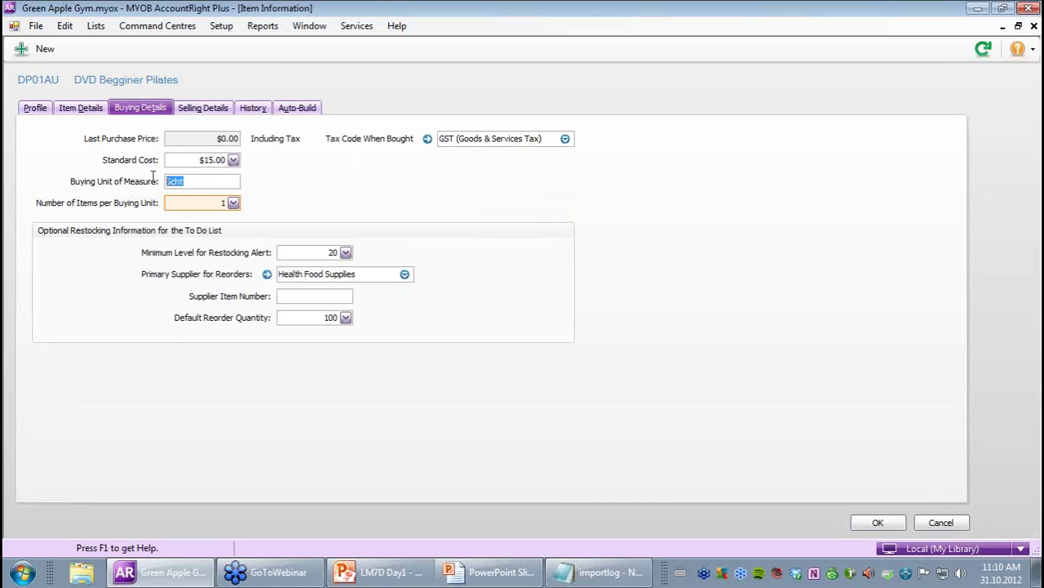
text(DVD)
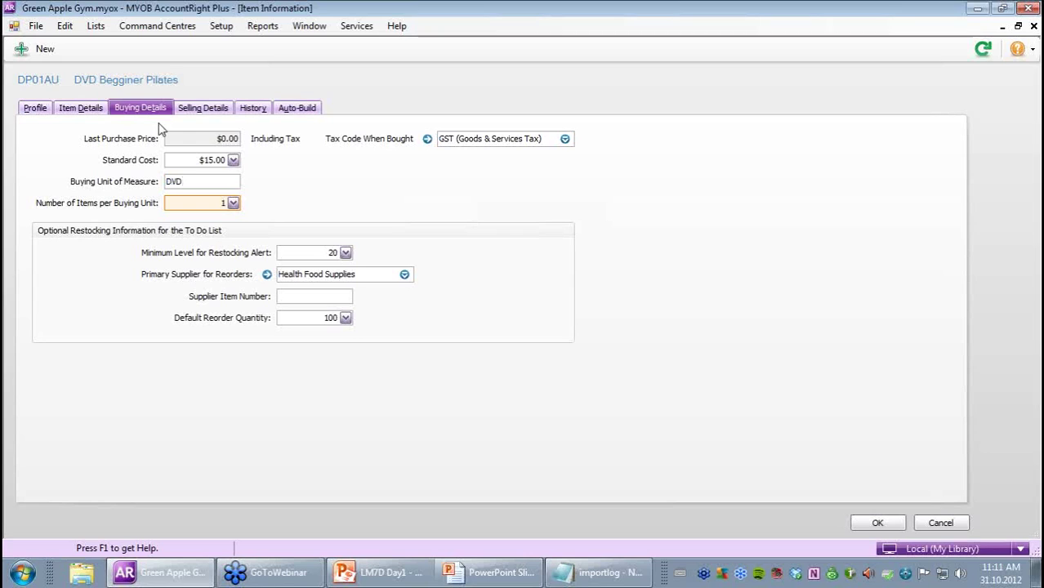
- Set the pilates DVD's minimum restocking alert level to 10 and its primary supplier to Fitness DVDs Australia
click(310, 252)
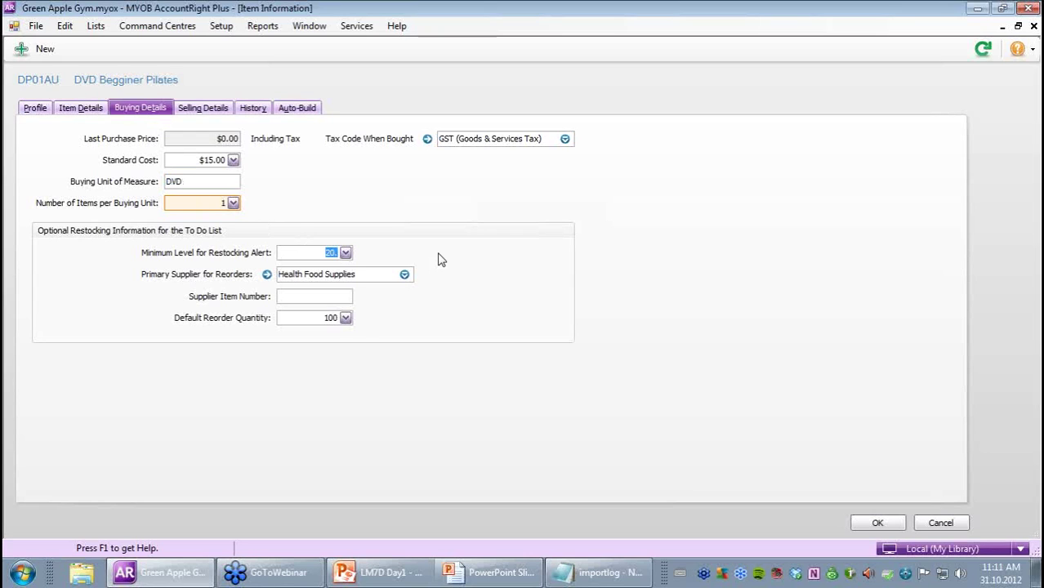
text(1)
click(404, 275)
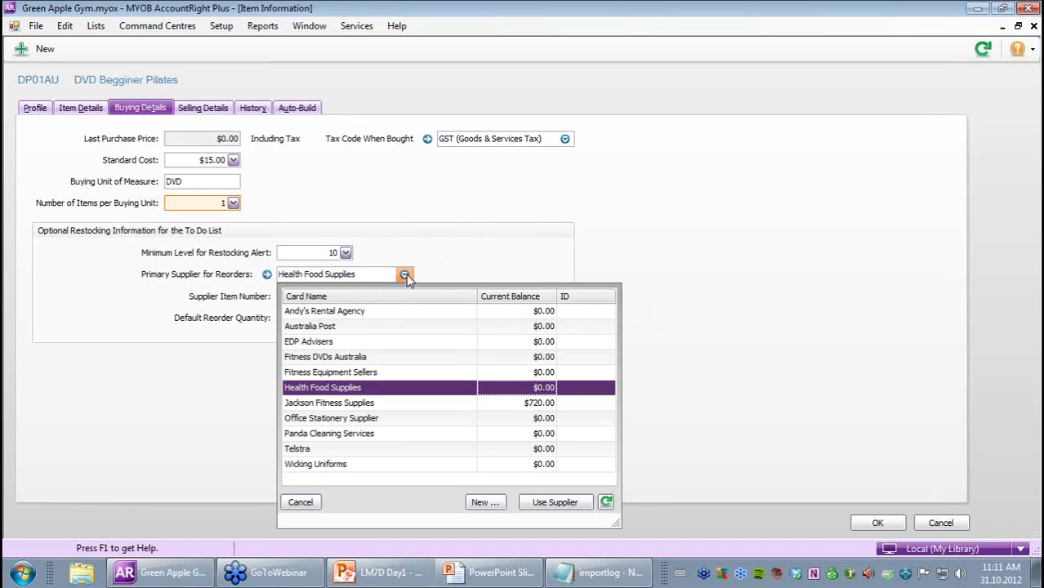
double_click(365, 357)
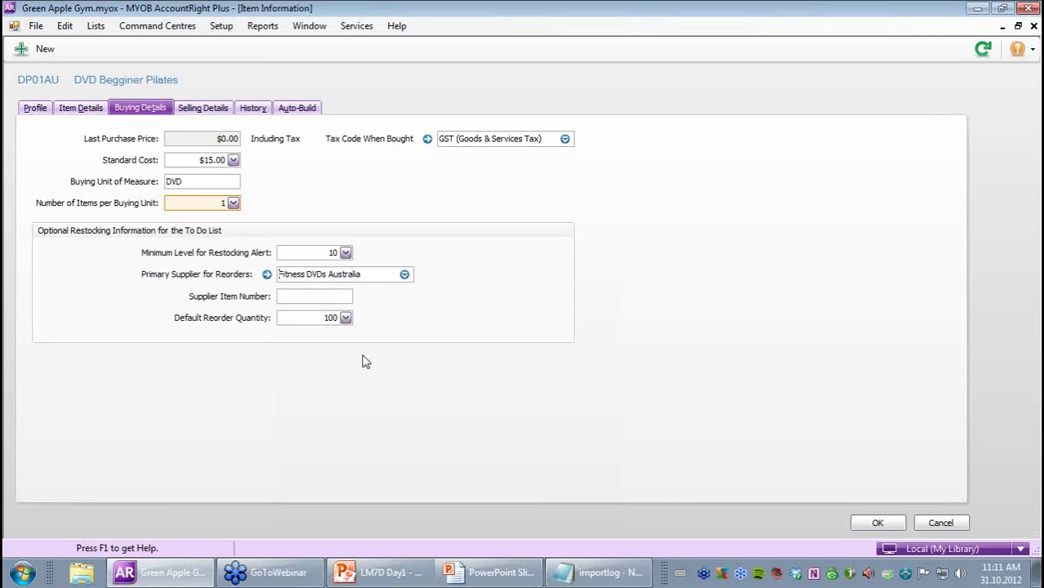
- Enter DP01AU as the supplier item number and 10 as the default reorder quantity
click(317, 296)
text(DP01AU)
click(310, 317)
text(10)
- Set the pilates DVD's base selling price to $39.95 and its selling unit of measure to DVD
click(209, 109)
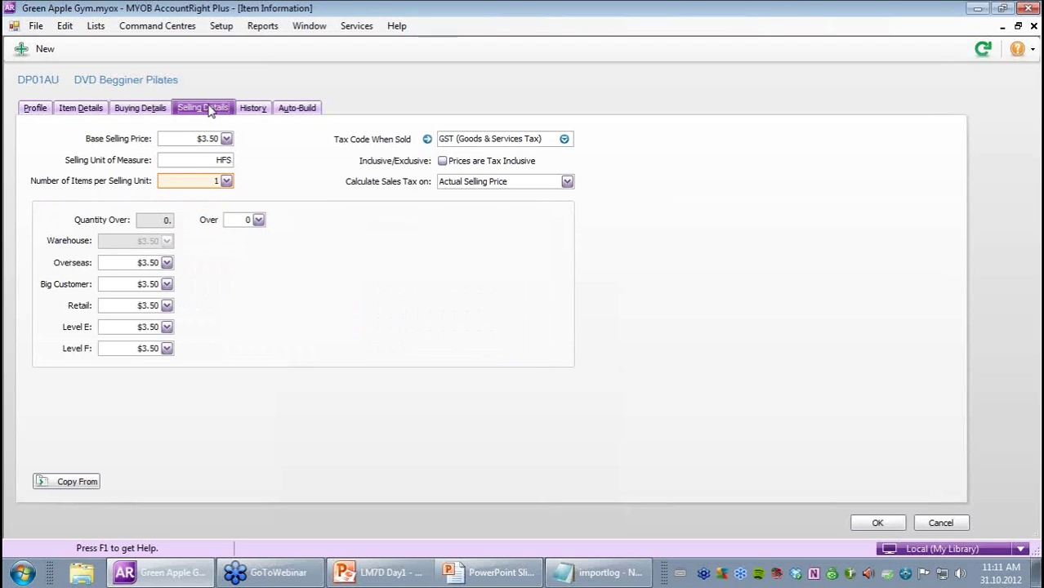
click(196, 143)
text(39)
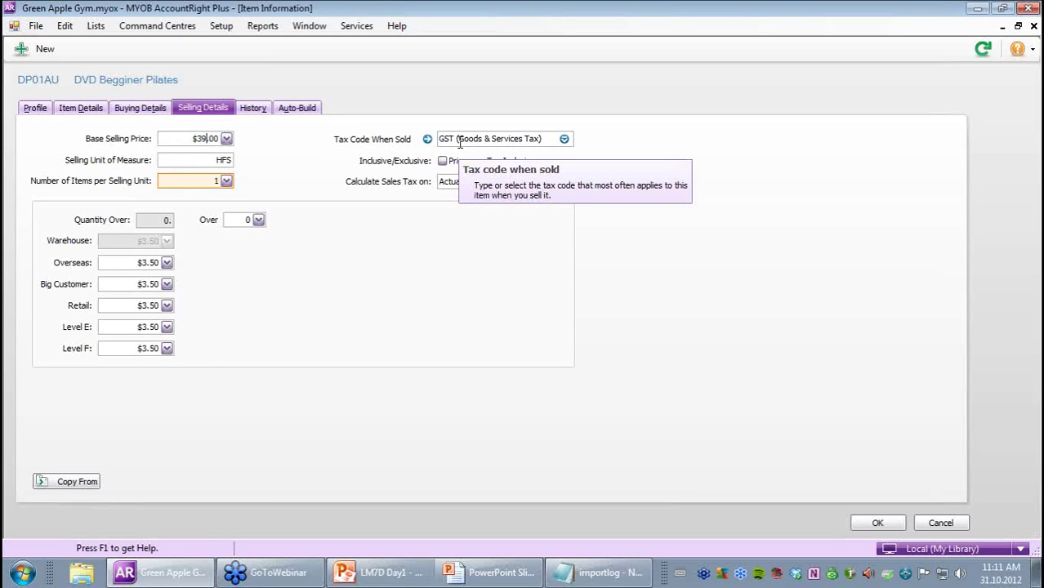
text(.95)
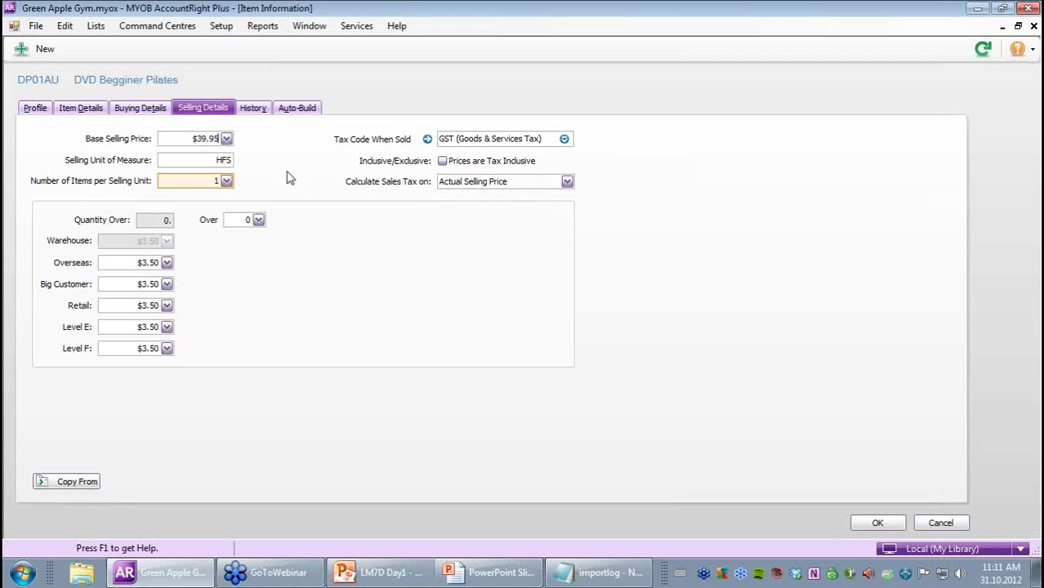
click(203, 163)
text(DVD)
- Save the pilates DVD item, ignoring the spelling suggestion for "Begginer"
click(872, 524)
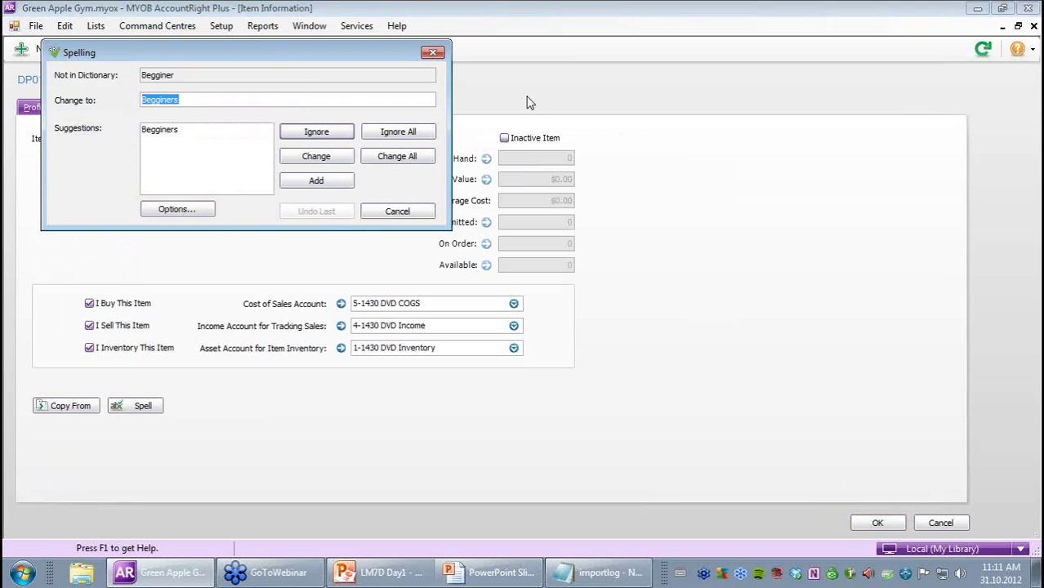
click(197, 132)
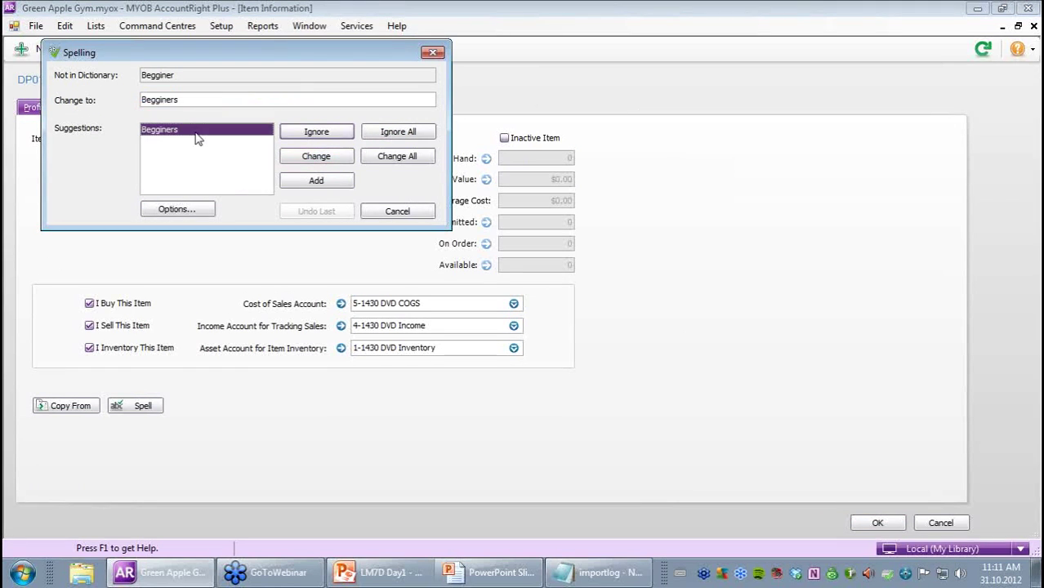
click(325, 135)
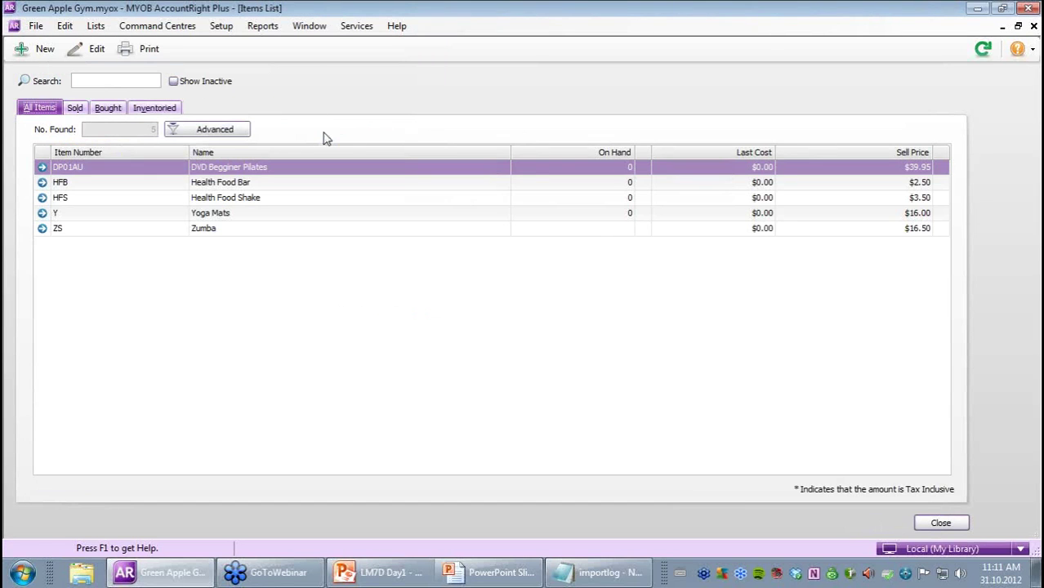
- Create a new item numbered DY01AU with the name "DVD Begginners Yoga"
click(33, 50)
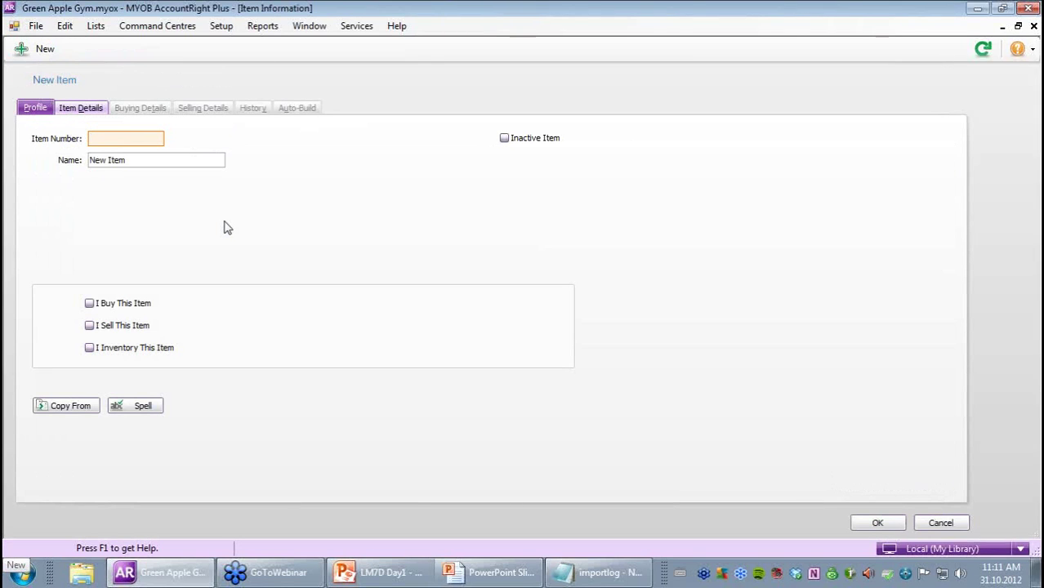
text(DY01AU)
key(Tab)
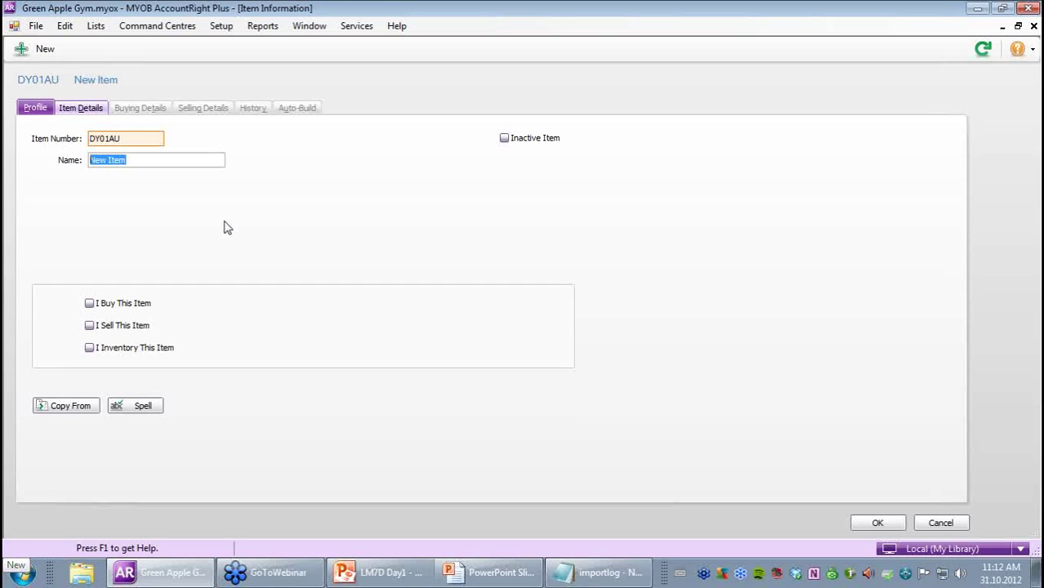
text(DVD Begginners Yoga)
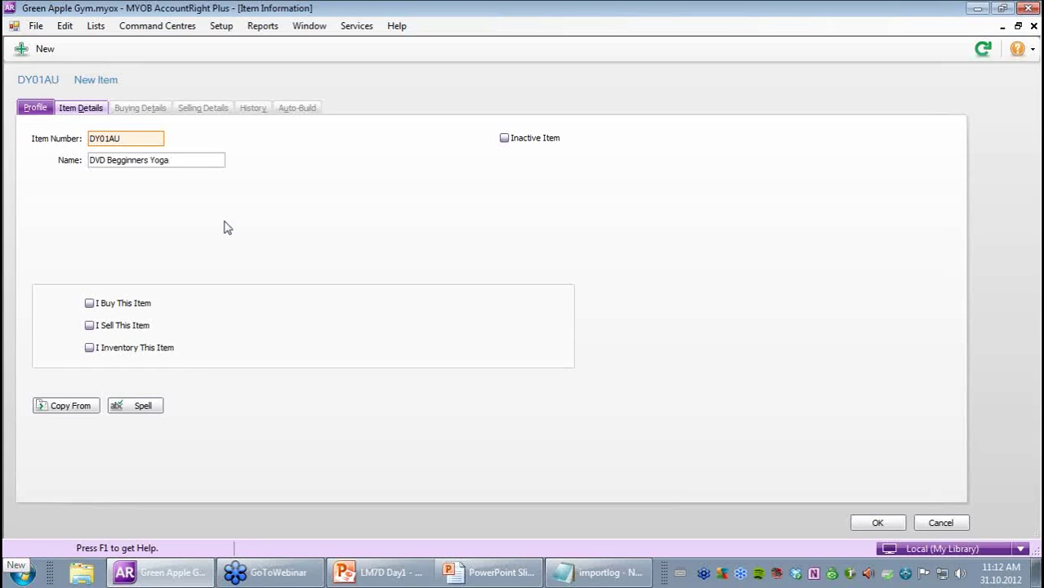
- Copy the item information from DVD Begginer Pilates into the new yoga DVD item
click(81, 405)
click(487, 350)
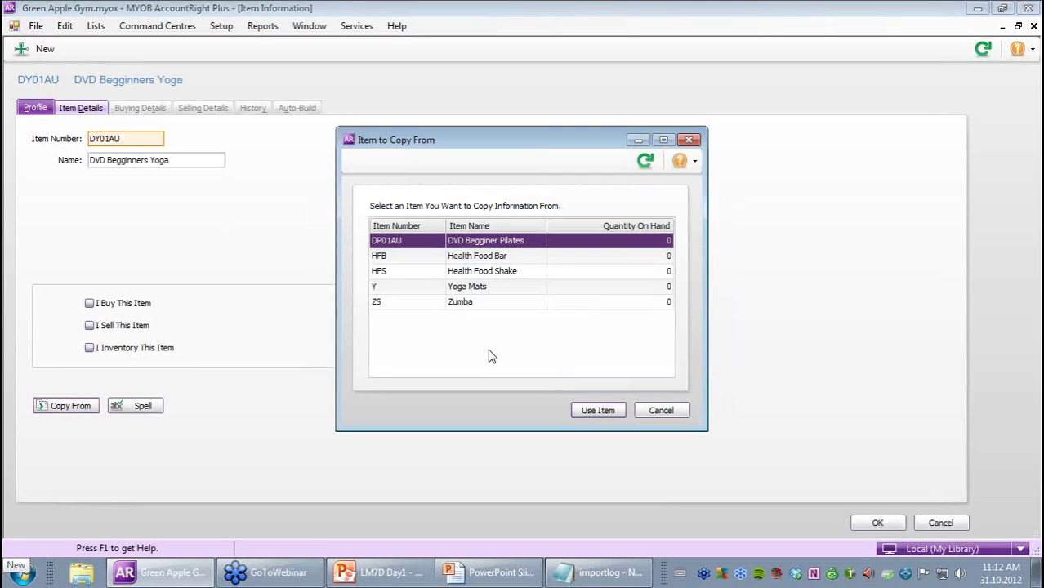
click(600, 415)
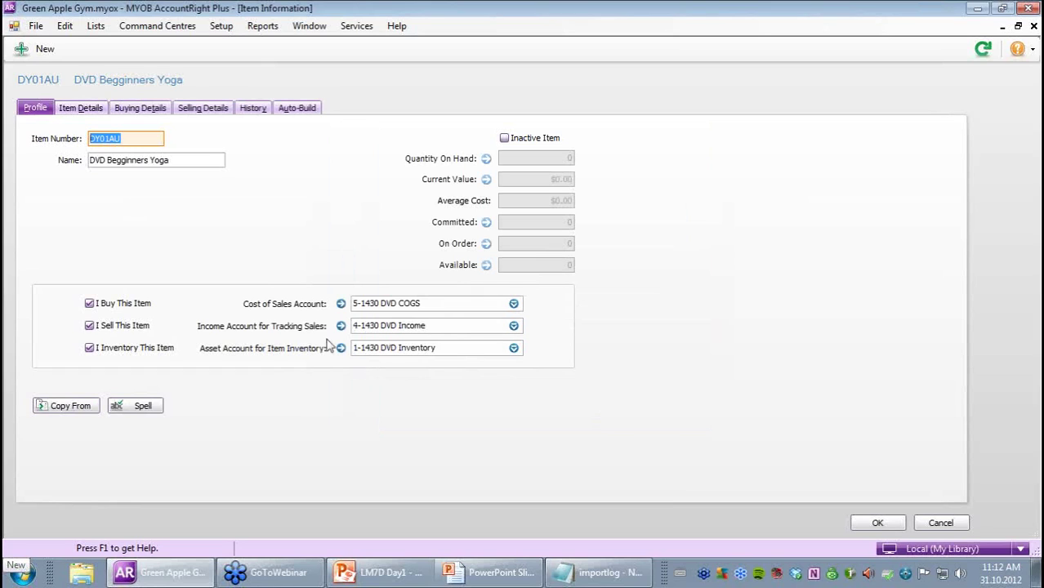
- Set the yoga DVD's standard cost to $15.00 and its minimum restocking alert level to 15
click(85, 111)
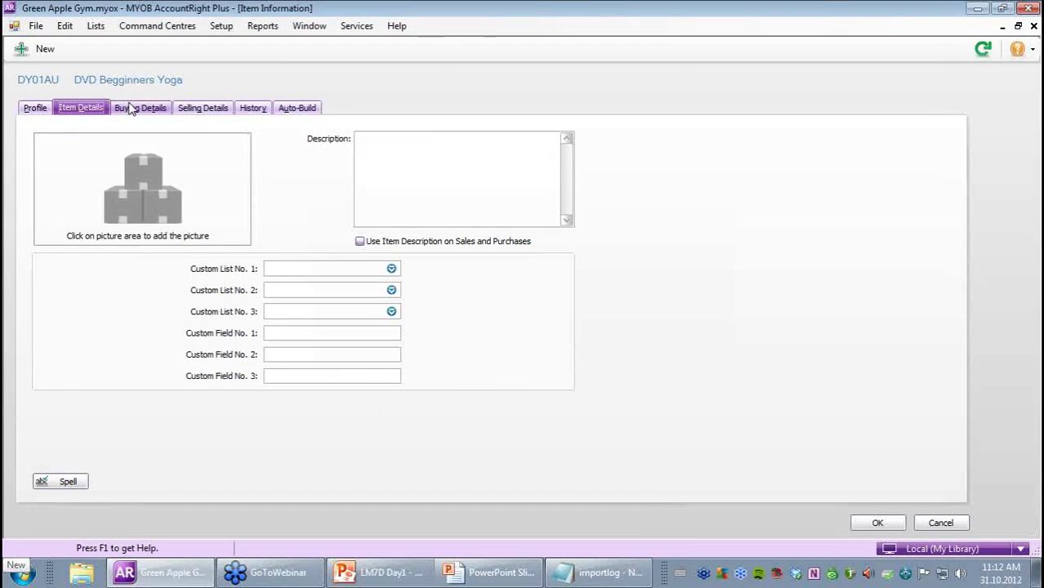
click(130, 110)
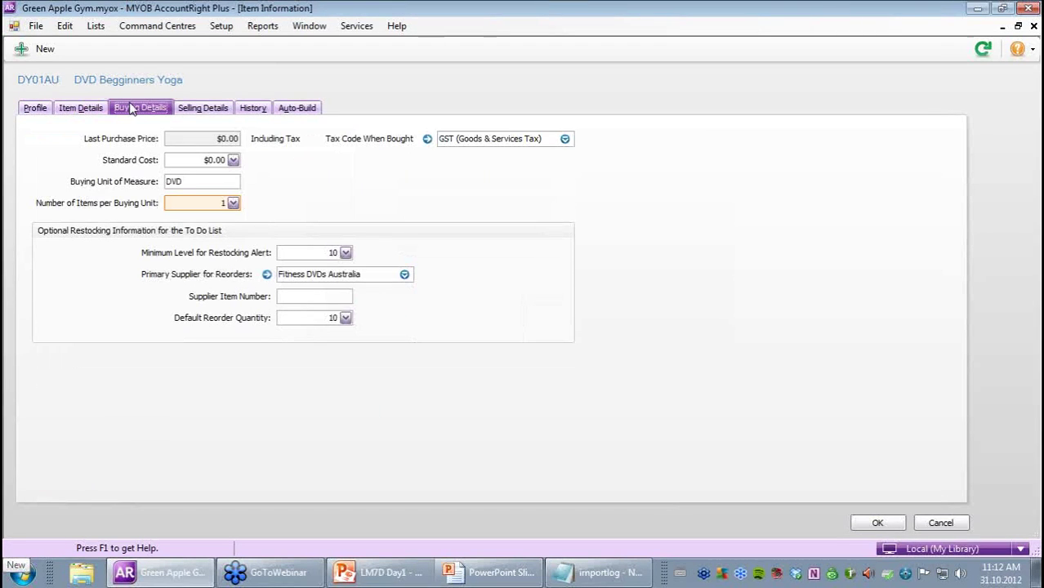
click(214, 160)
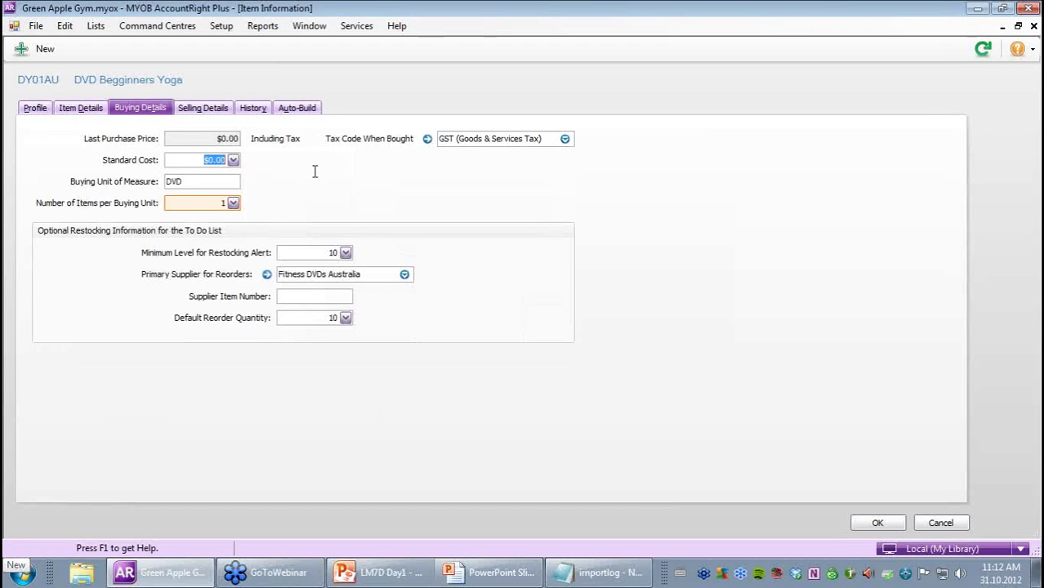
text(15)
click(311, 253)
text(15)
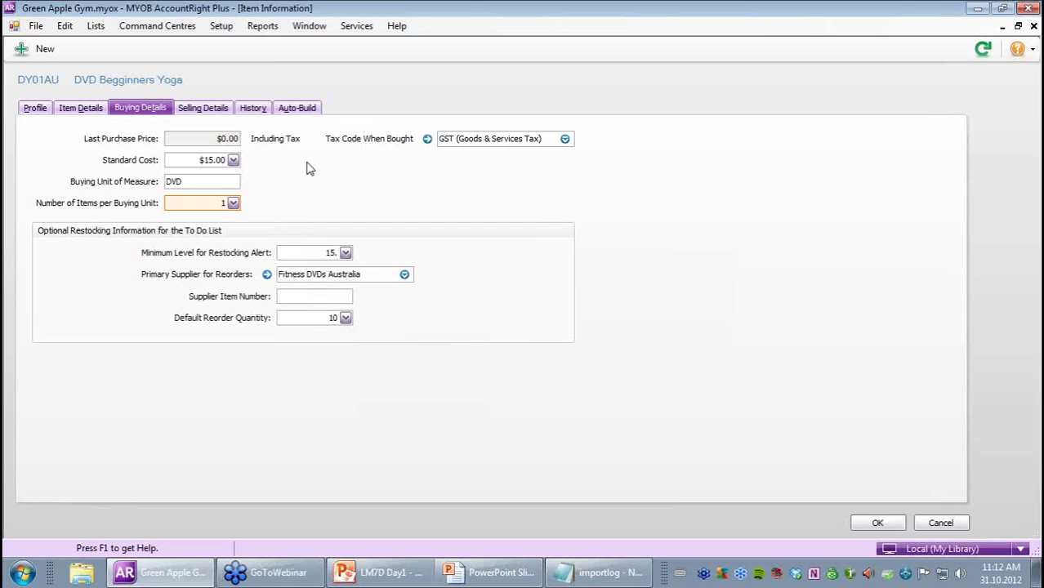
- Check the yoga DVD's selling details and save the item, ignoring all spelling suggestions for "Begginners"
click(224, 115)
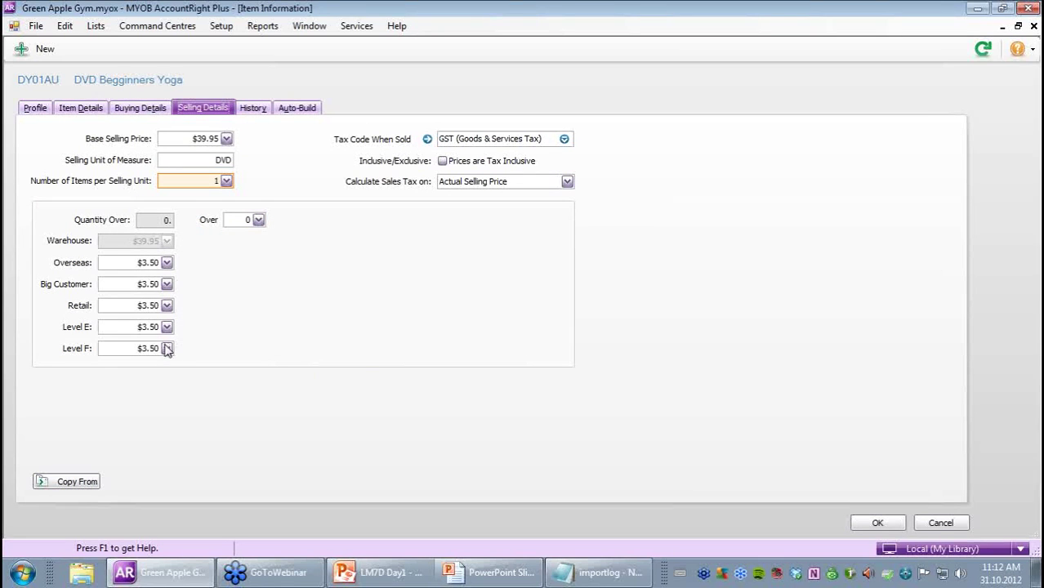
click(877, 524)
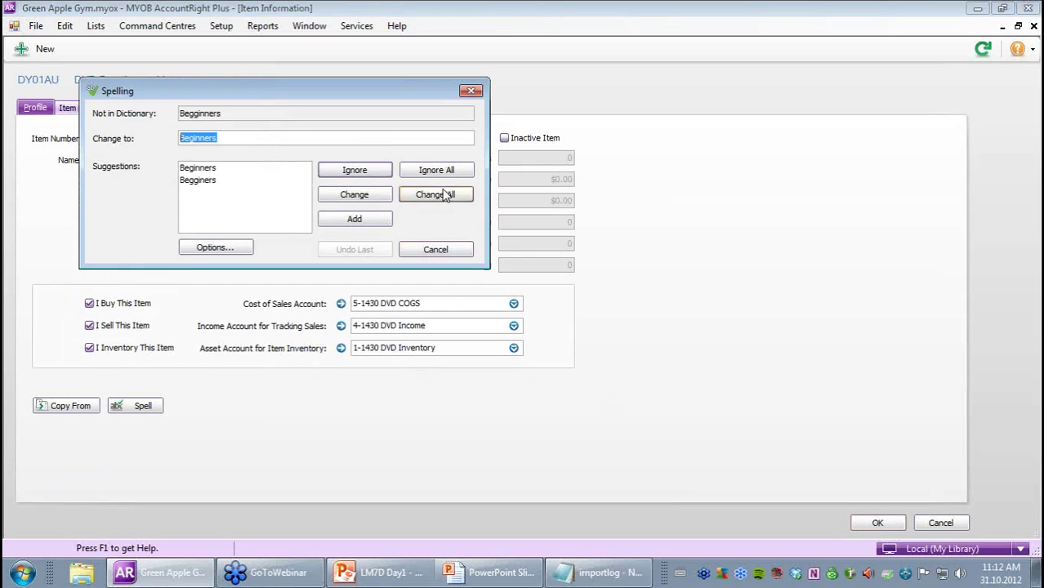
click(455, 175)
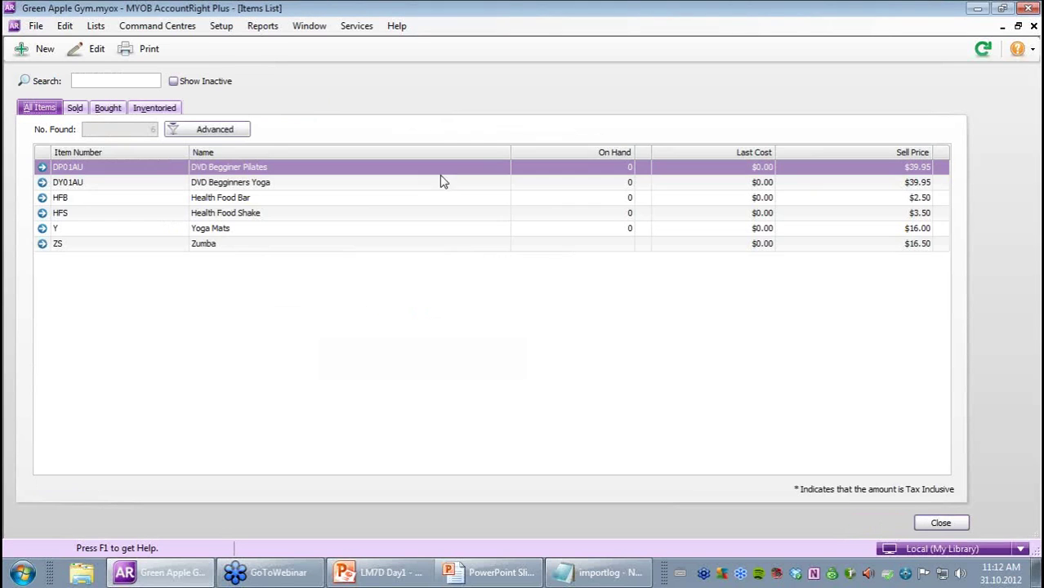
- Create a new item numbered DM01AU with the name "DVD Begginers Martial arts"
click(43, 49)
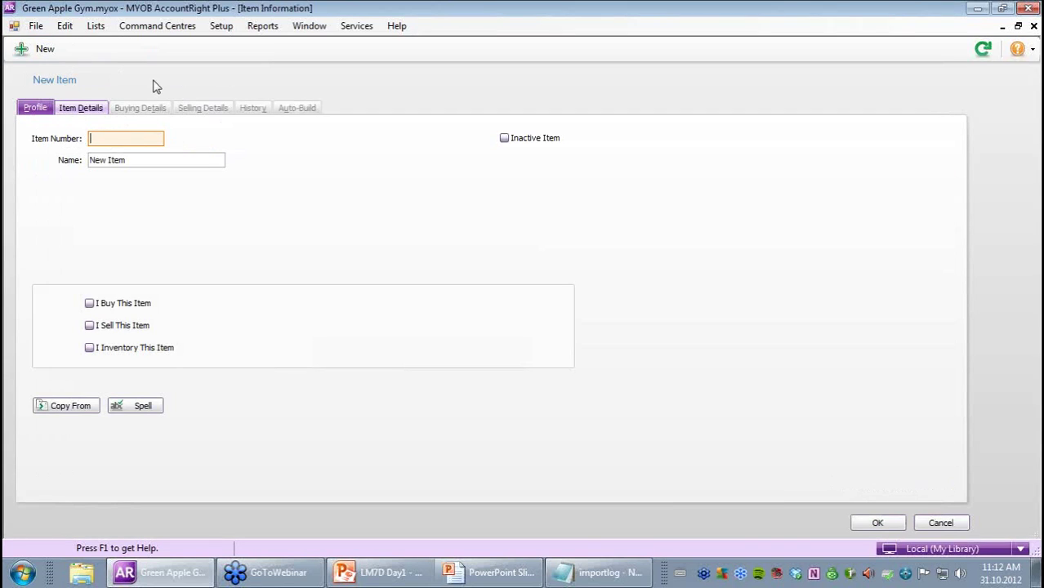
text(DM01AU)
key(Tab)
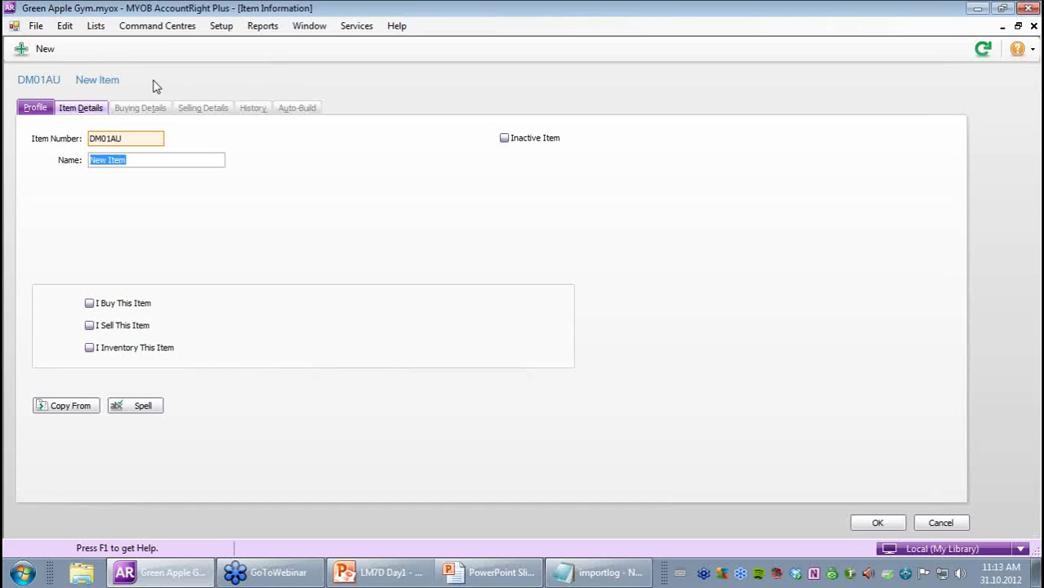
text(DVD Martial arts)
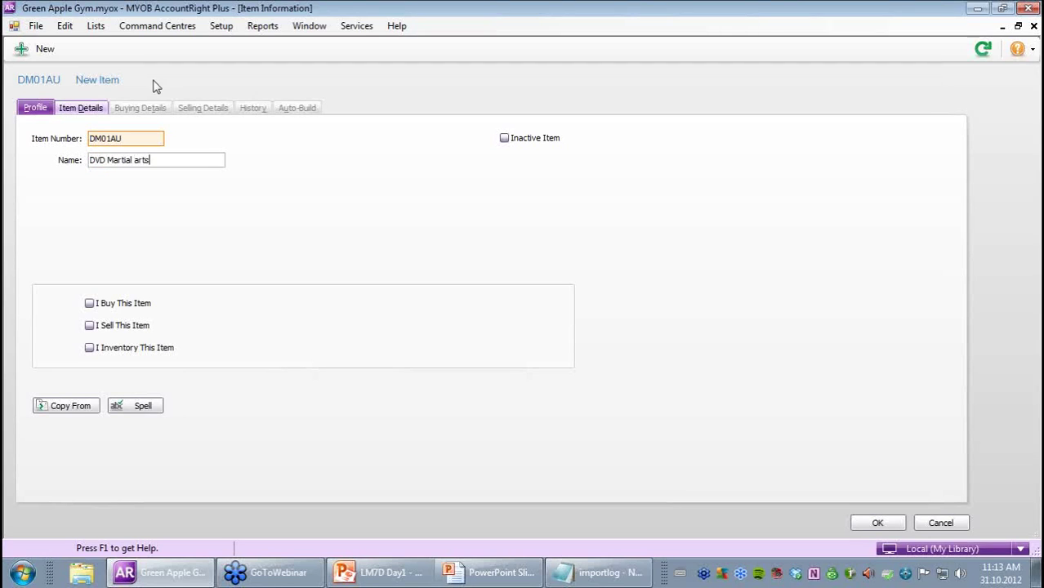
key(Left)
key(Left)
text(Begginers)
- Copy the item information from DVD Begginners Yoga into the martial arts DVD item
click(65, 411)
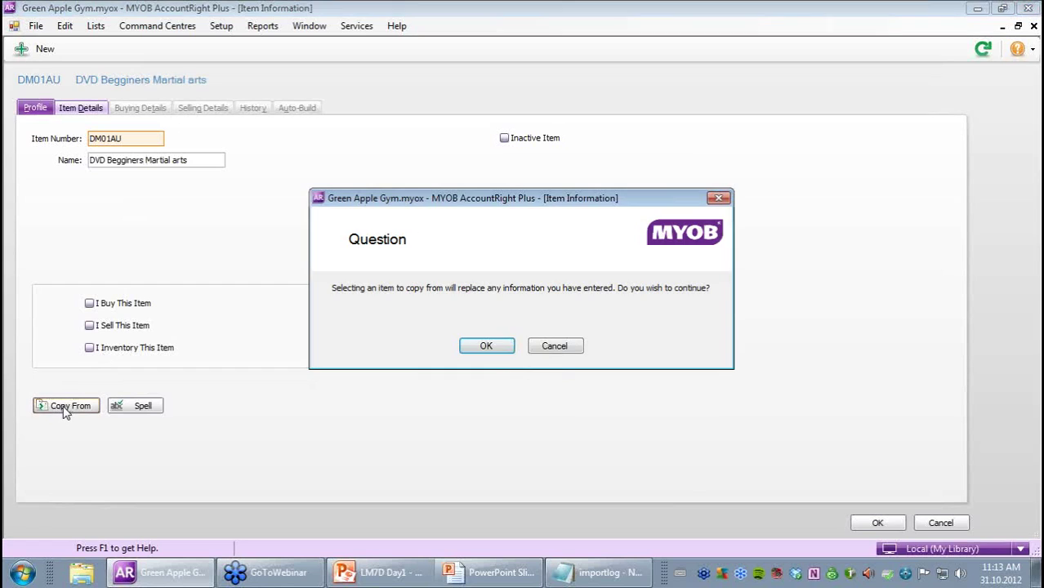
click(499, 350)
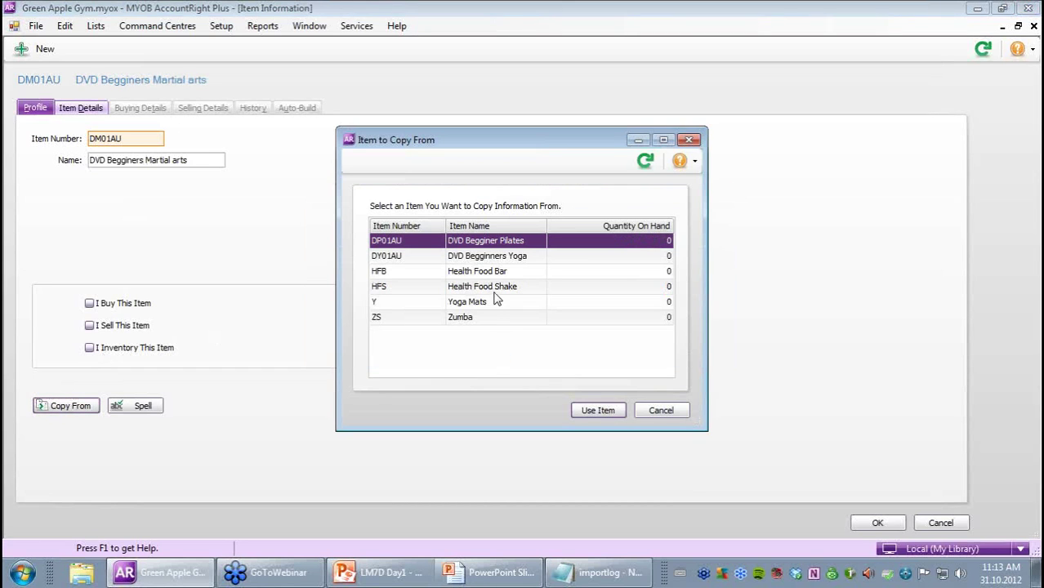
click(495, 260)
click(599, 410)
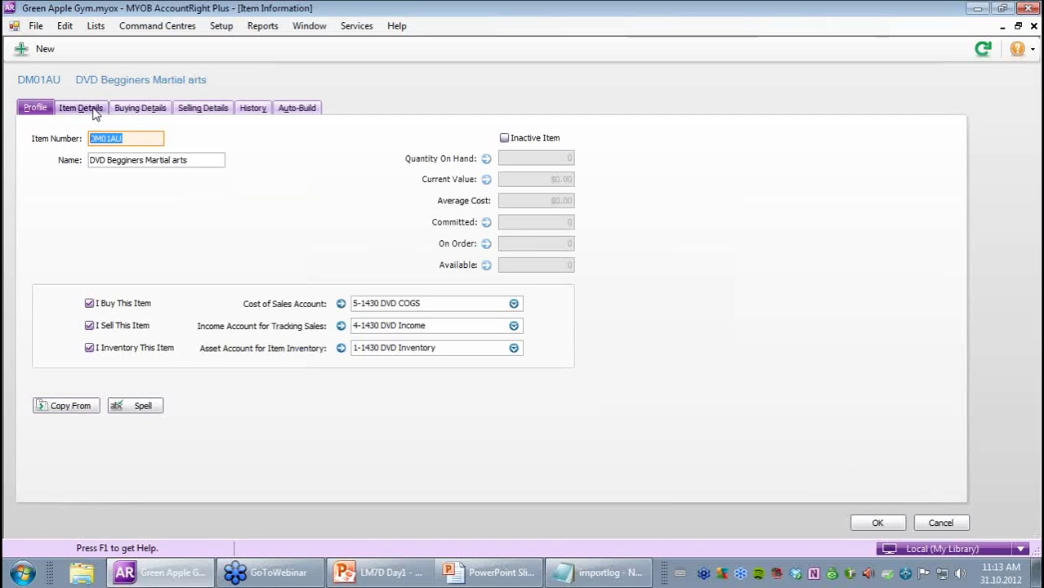
- Set the martial arts DVD's standard cost to $15.00 and its minimum restocking alert level to 5
click(137, 115)
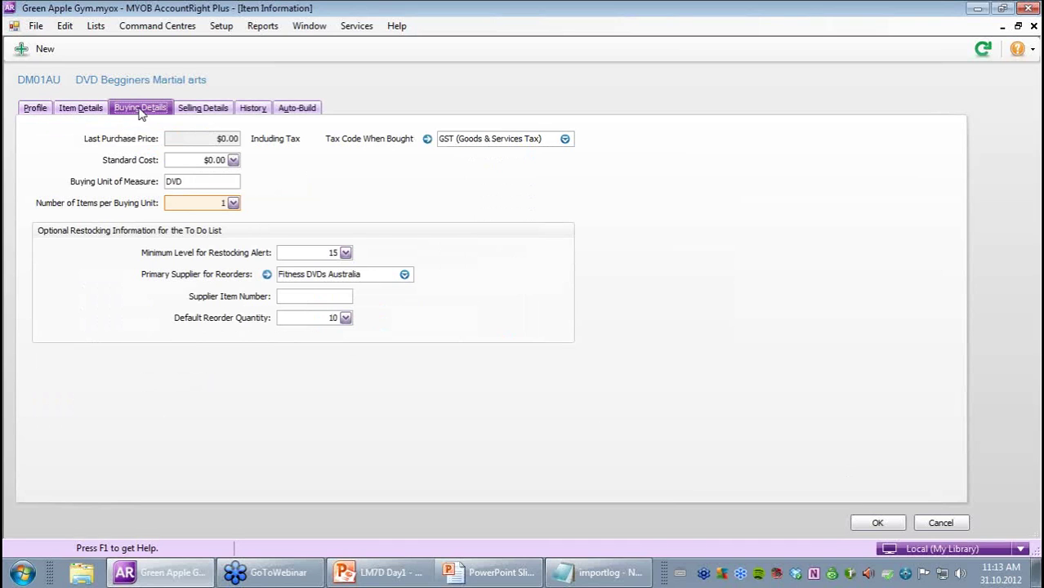
click(207, 161)
text(15)
click(329, 253)
text(5)
- Enter DM02AU as the martial arts DVD's supplier item number, then check its selling details and save the item
click(322, 294)
text(DM02AU)
click(198, 108)
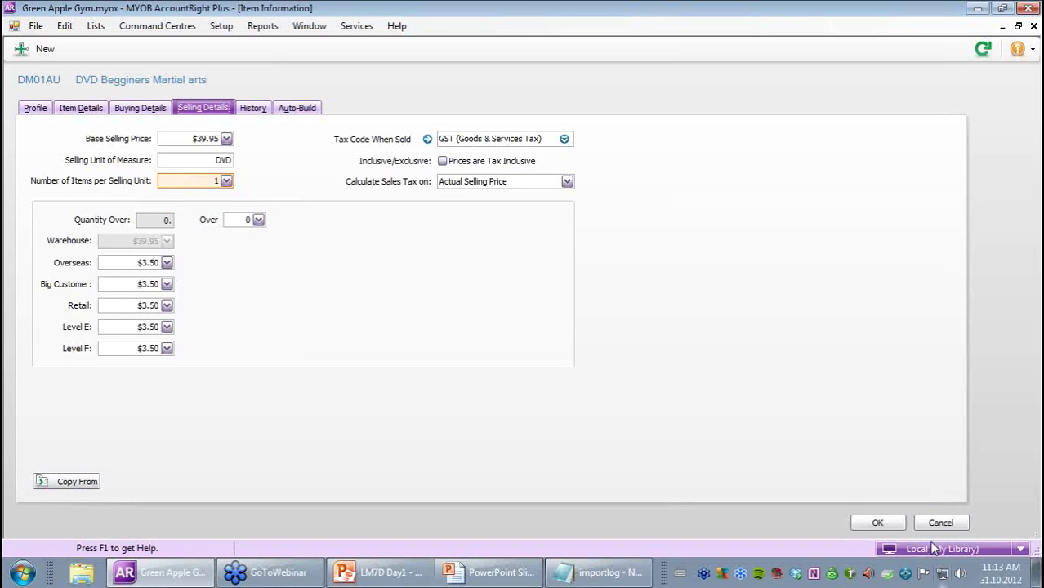
click(878, 524)
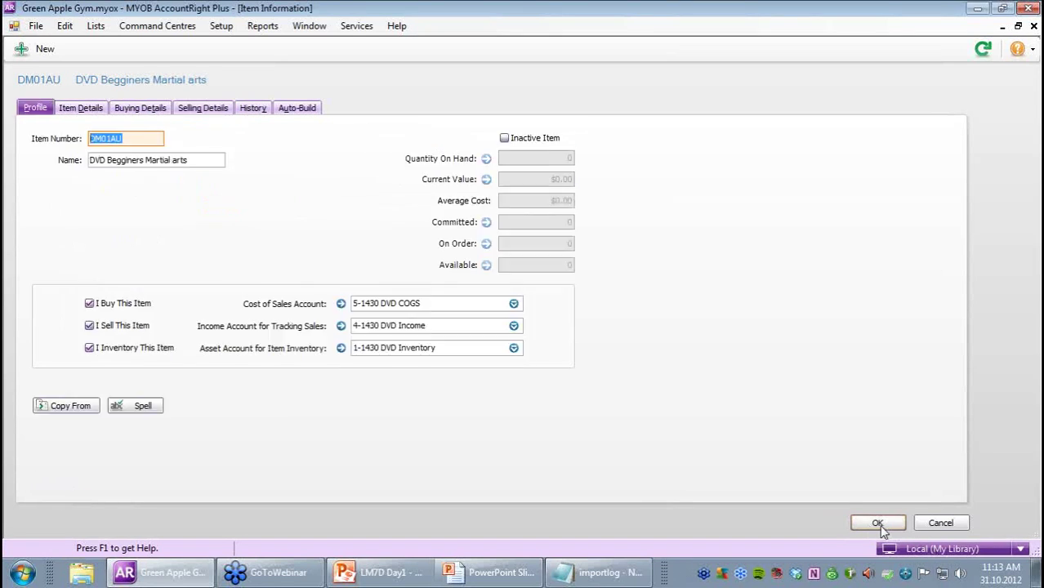
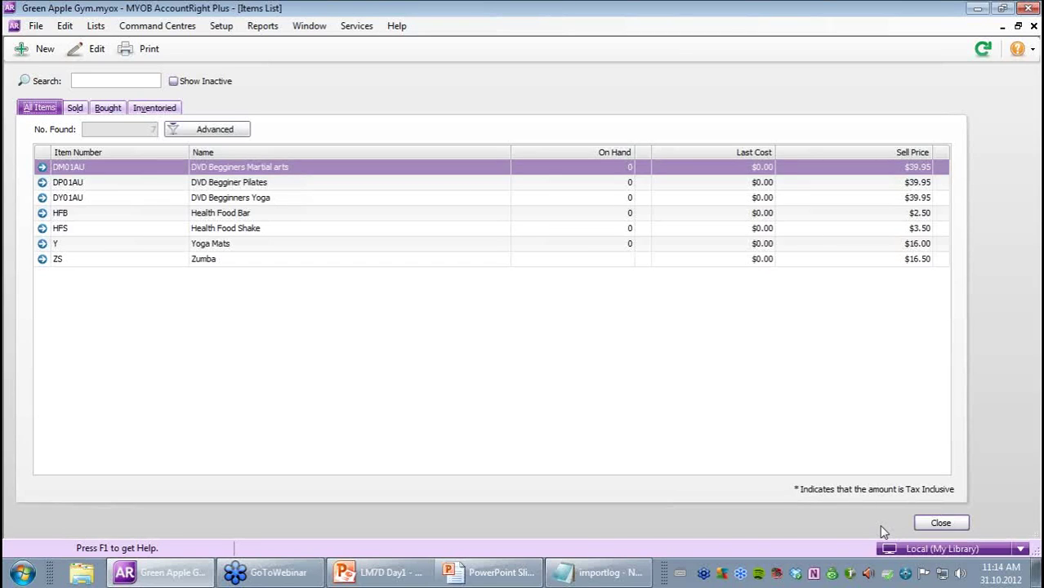
- Create a new item numbered HFC with the name "Health Food Combo"
click(46, 61)
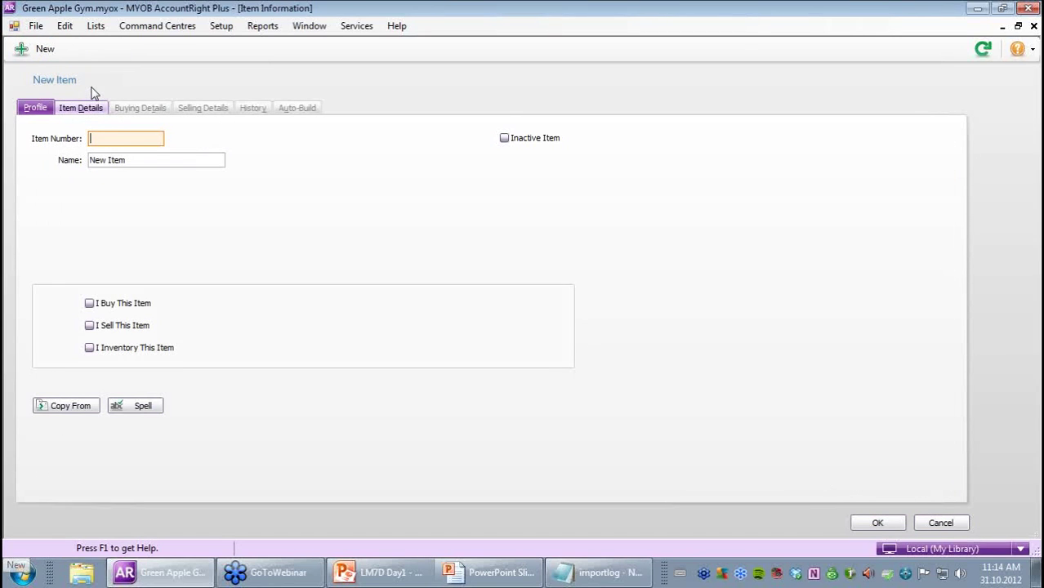
text(HFC)
key(Tab)
text(Hea)
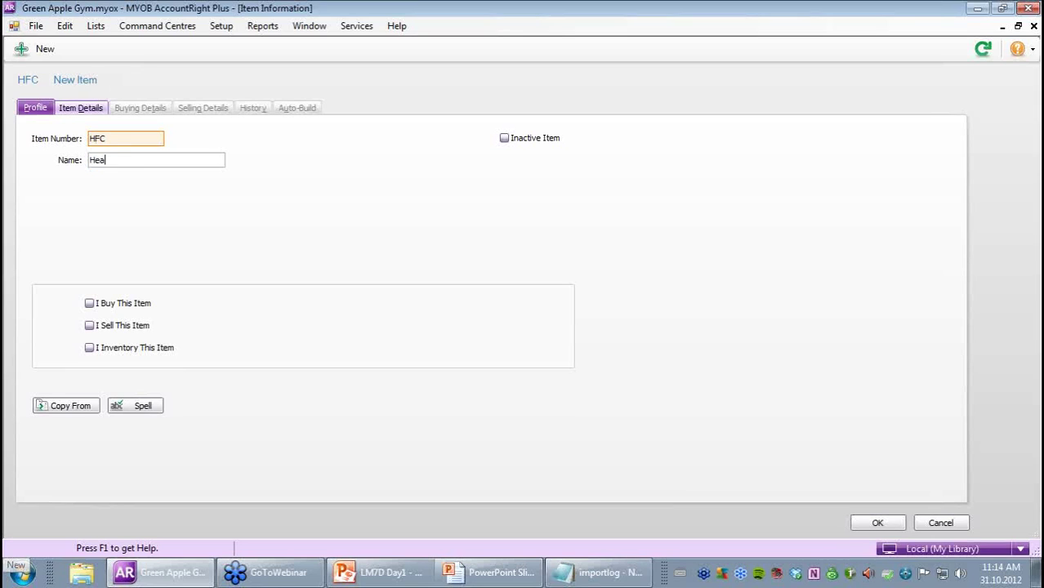
text(lth Food Combo)
key(Tab)
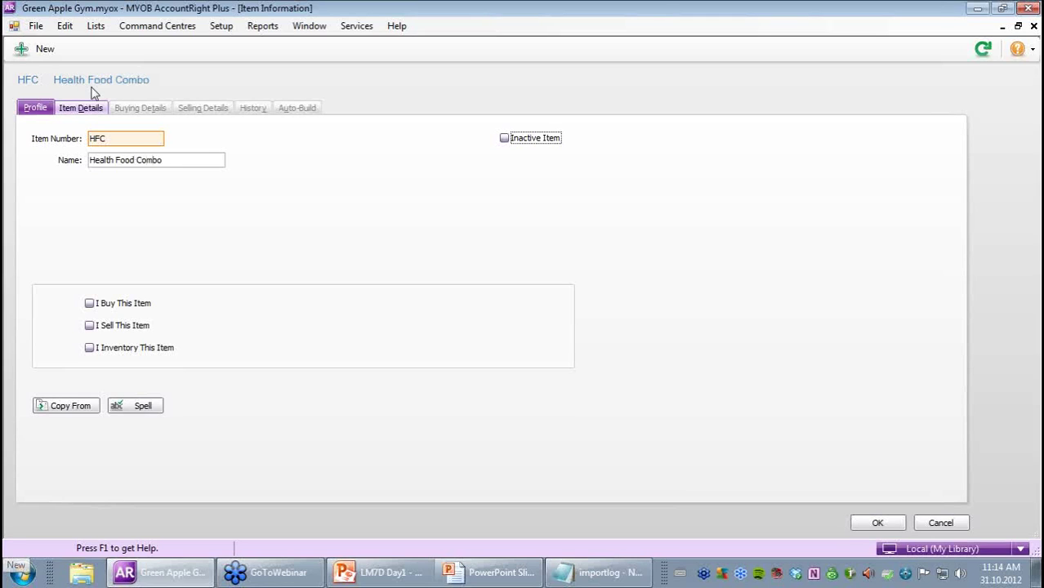
- Mark the Health Food Combo as an item that is bought, sold and inventoried
click(90, 303)
click(90, 325)
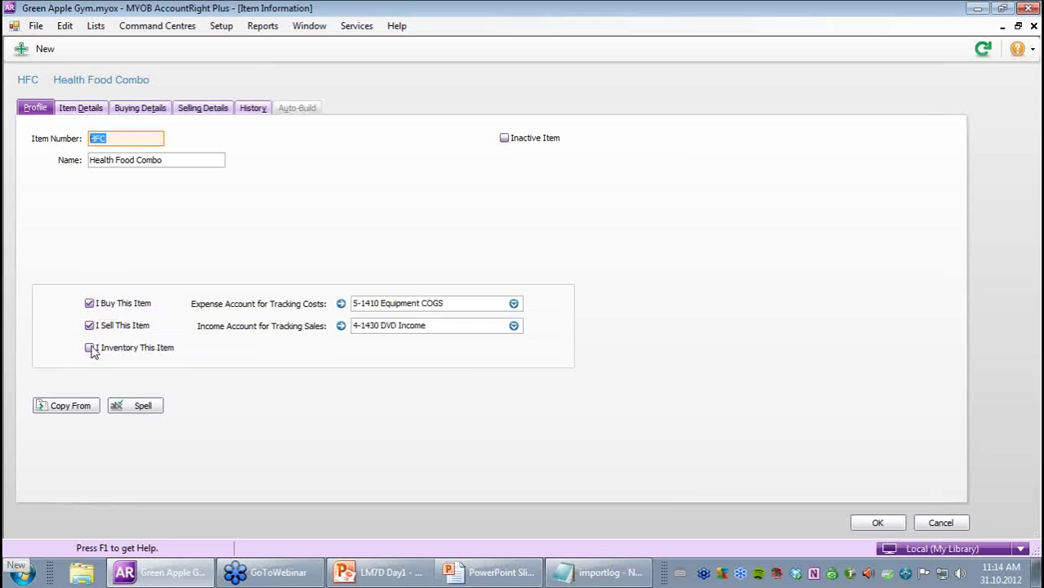
click(90, 348)
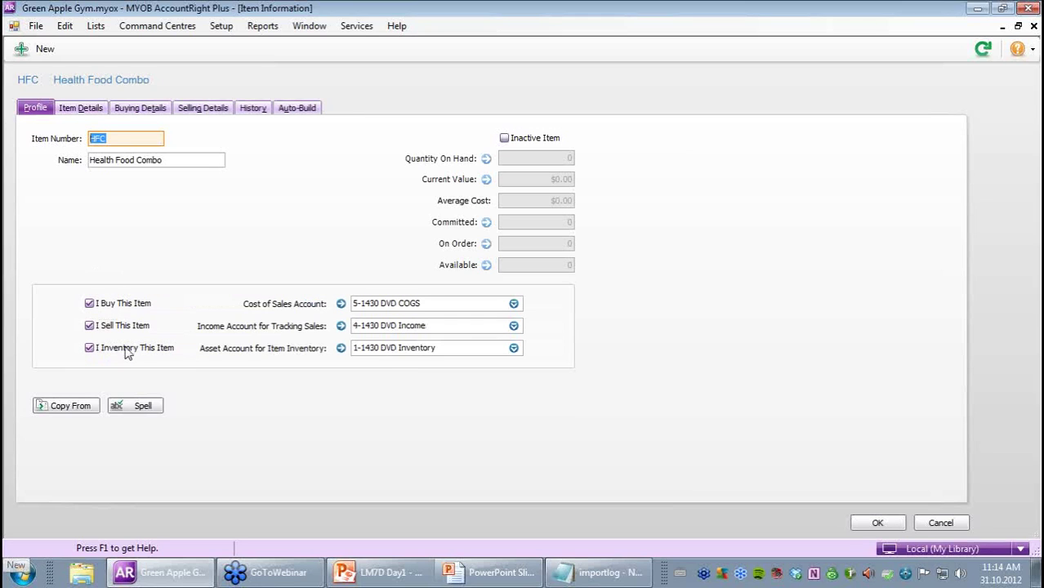
- Assign the combo's accounts: 5-1420 Health Food COGS for cost of sales, 4-1420 Health Food Income for sales and 1-1420 Health Food Inventory as asset
click(513, 304)
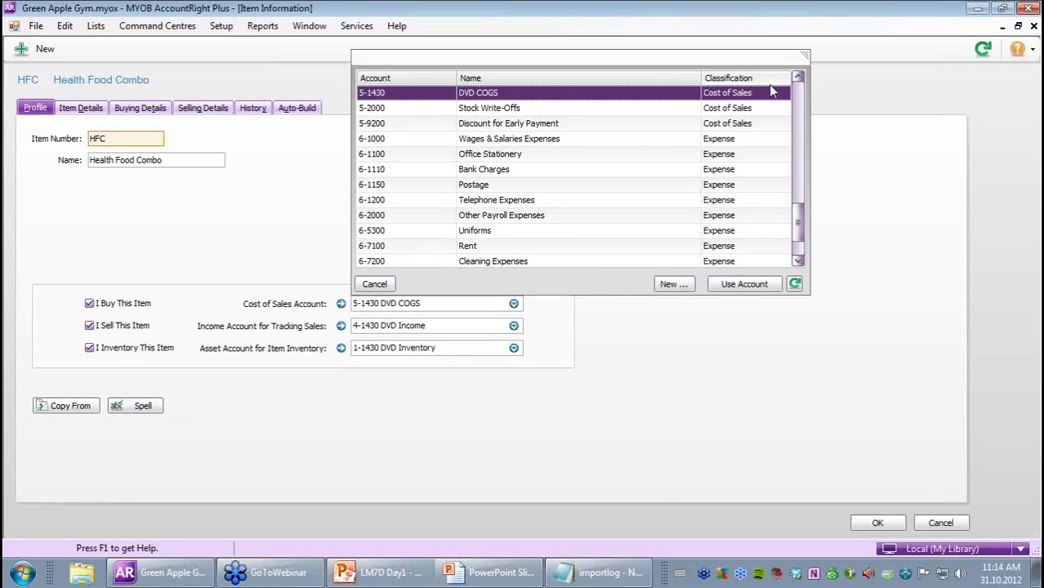
click(798, 76)
click(799, 76)
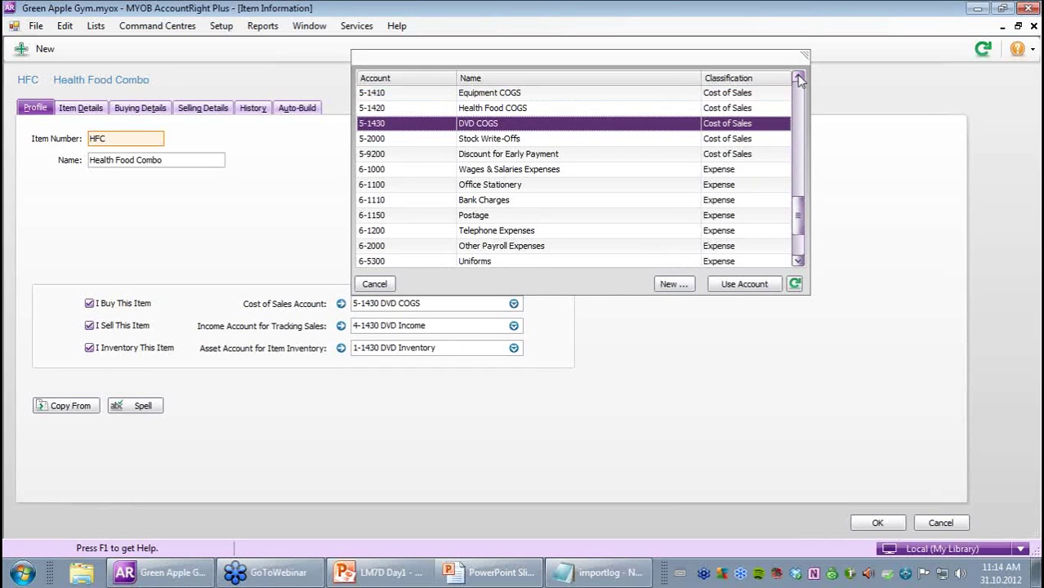
double_click(587, 109)
click(514, 326)
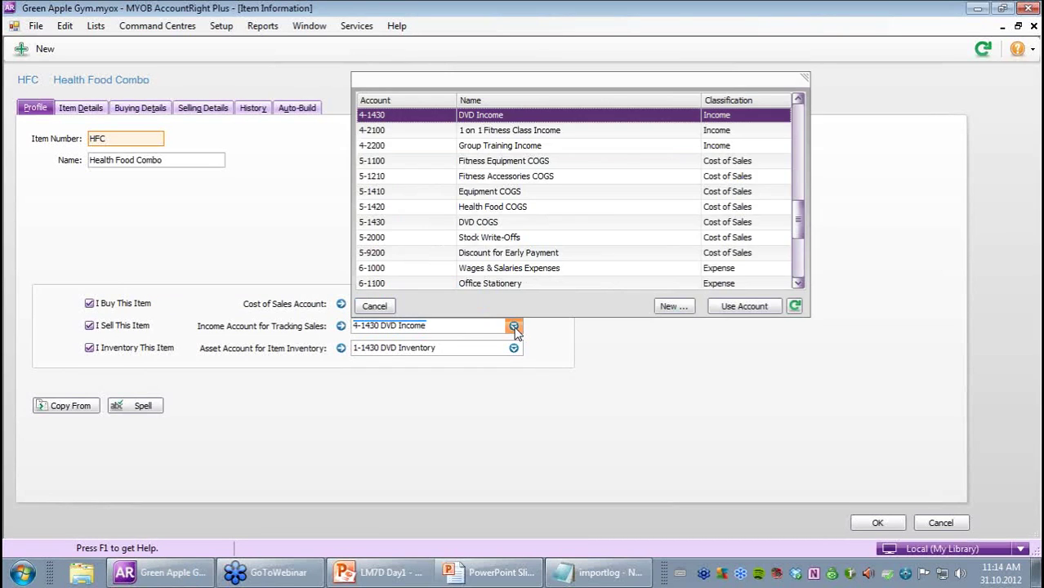
click(798, 99)
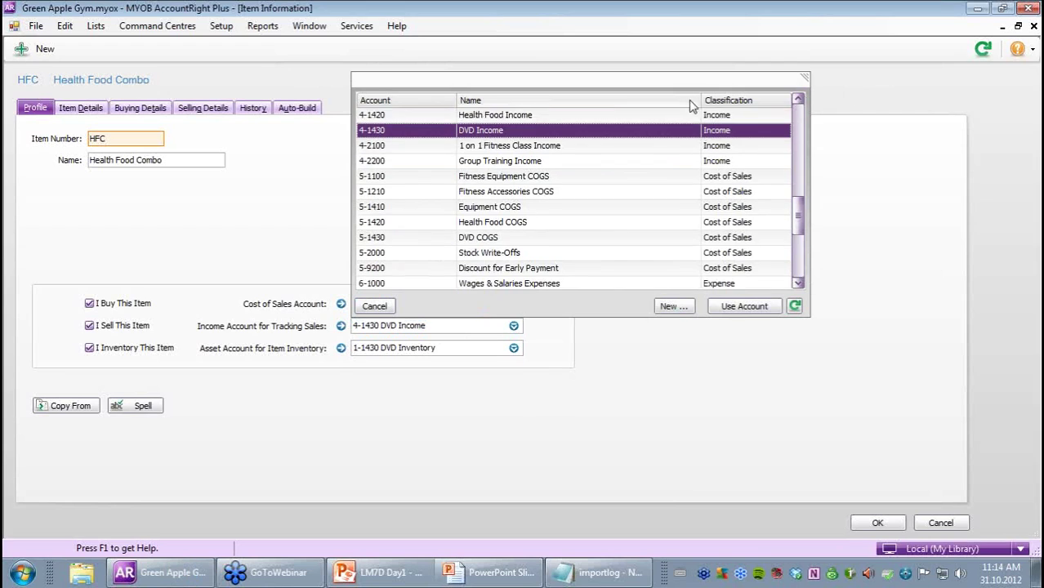
double_click(498, 115)
click(513, 348)
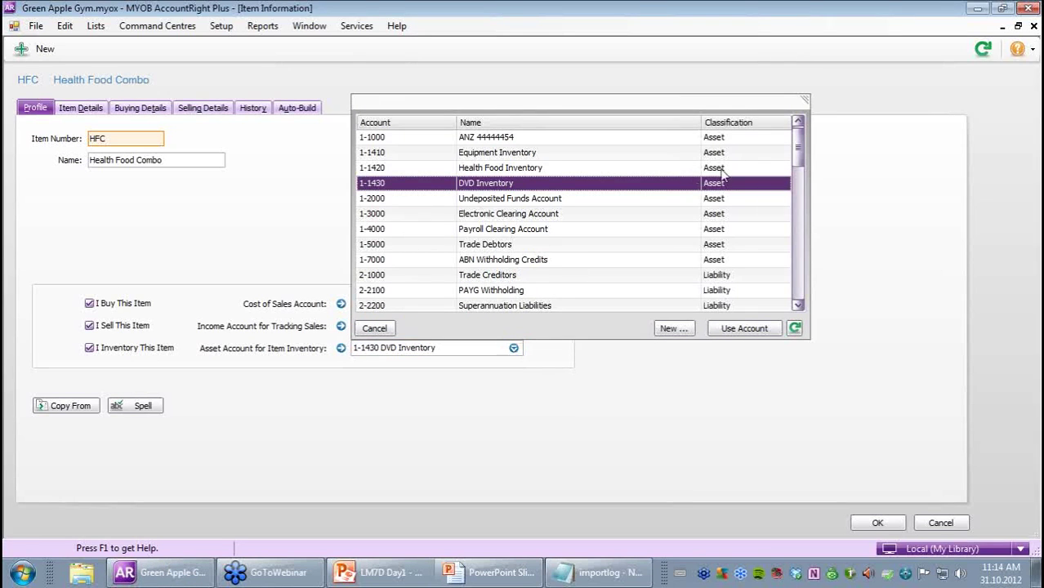
double_click(686, 170)
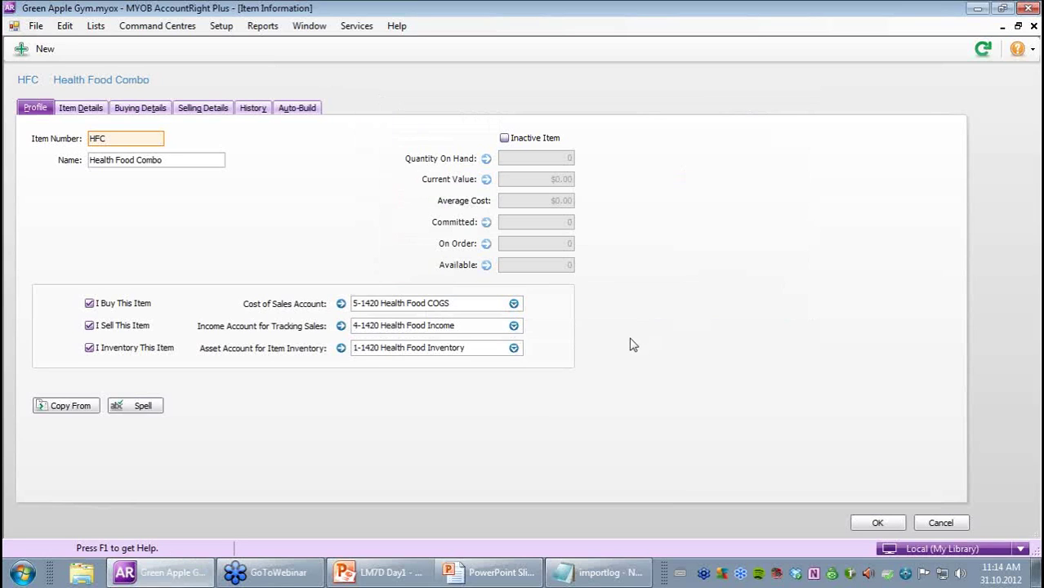
- Set the minimum restocking alert level to 0 in the combo's auto-build details
click(299, 110)
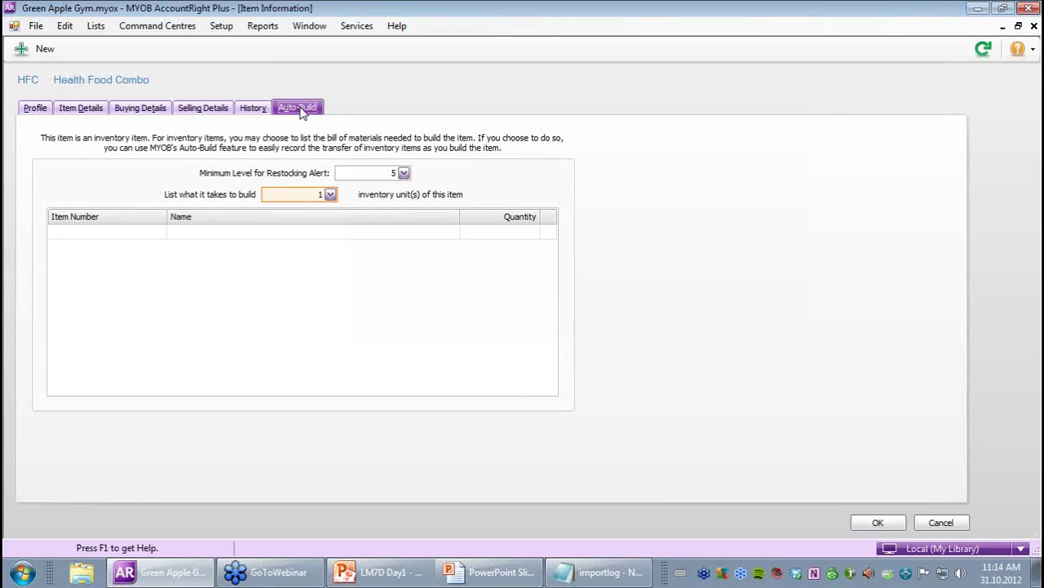
mouse_move(389, 174)
key(Tab)
mouse_move(316, 189)
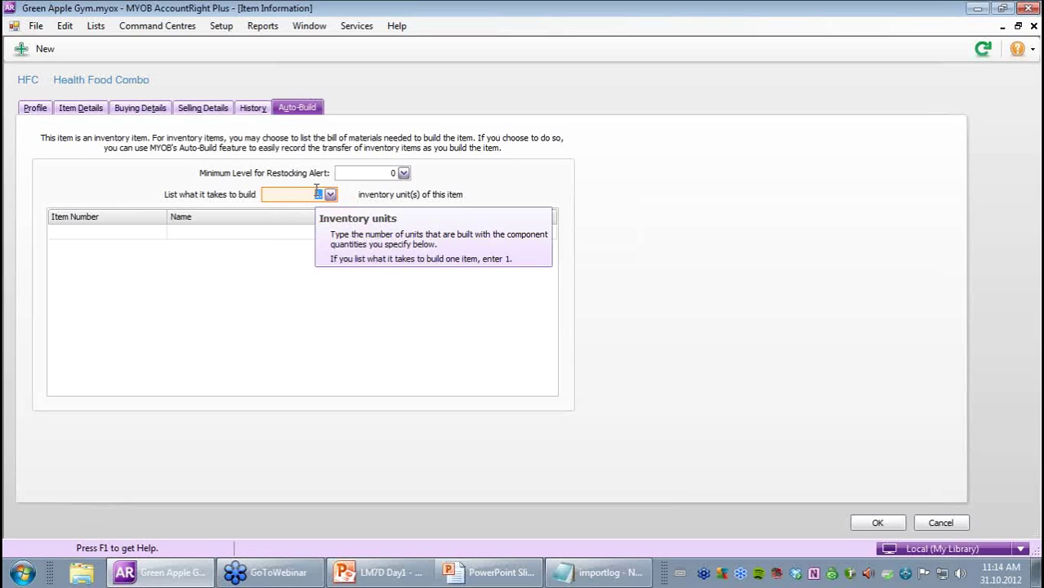
- Add item HFB, Health Food Bar, to the combo's bill of materials with a quantity of 1
click(126, 231)
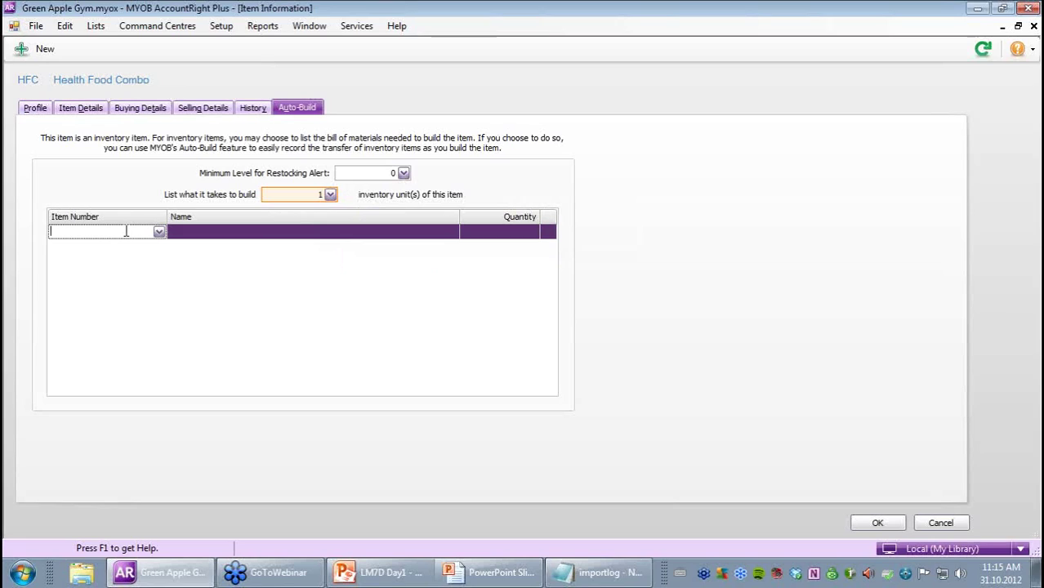
text(HFB)
key(Tab)
key(Tab)
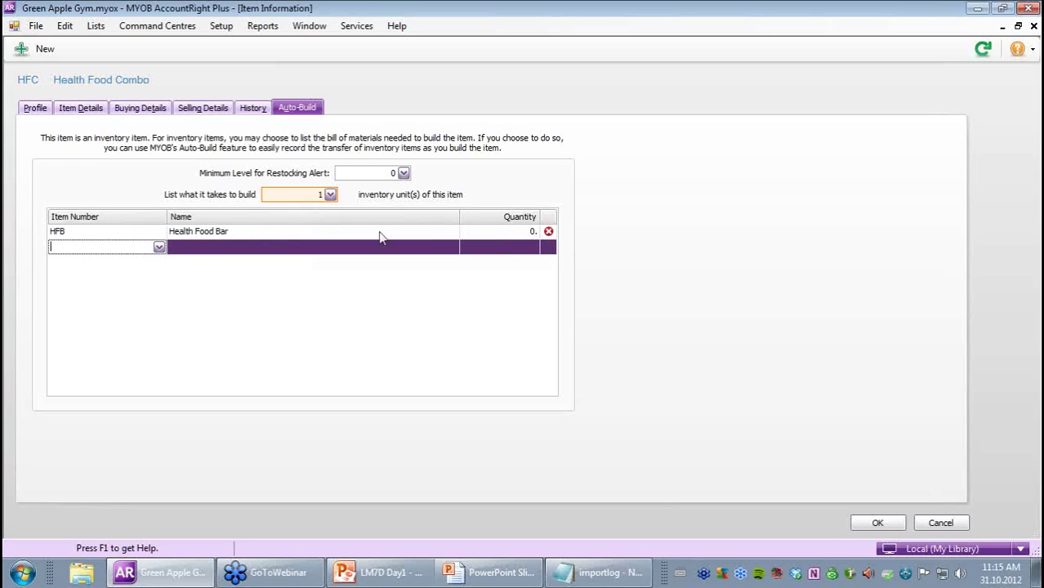
click(523, 231)
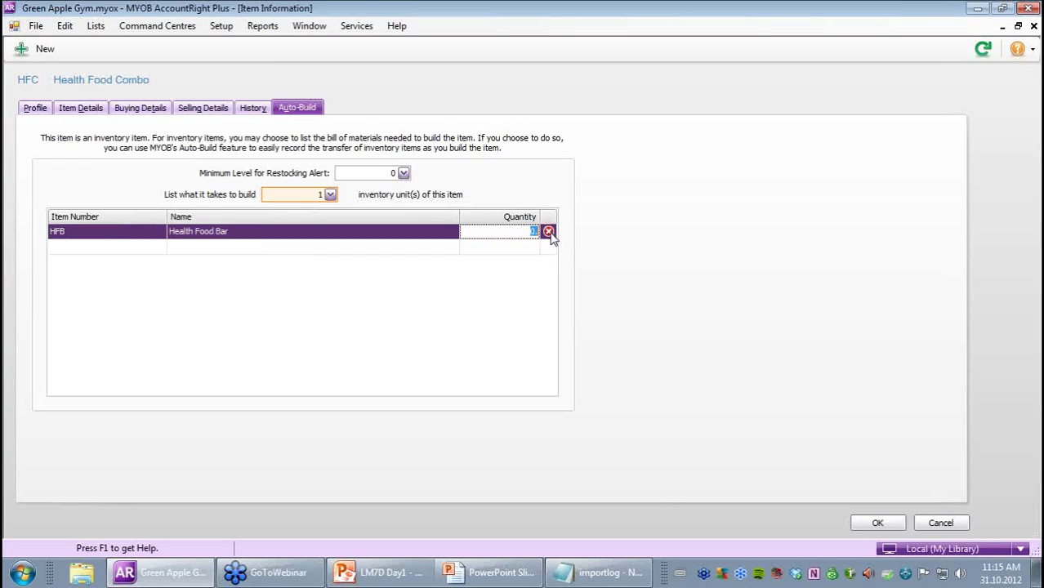
text(1)
- Add item HFS, Health Food Shake, as the second component of the combo with a quantity of 1
click(70, 249)
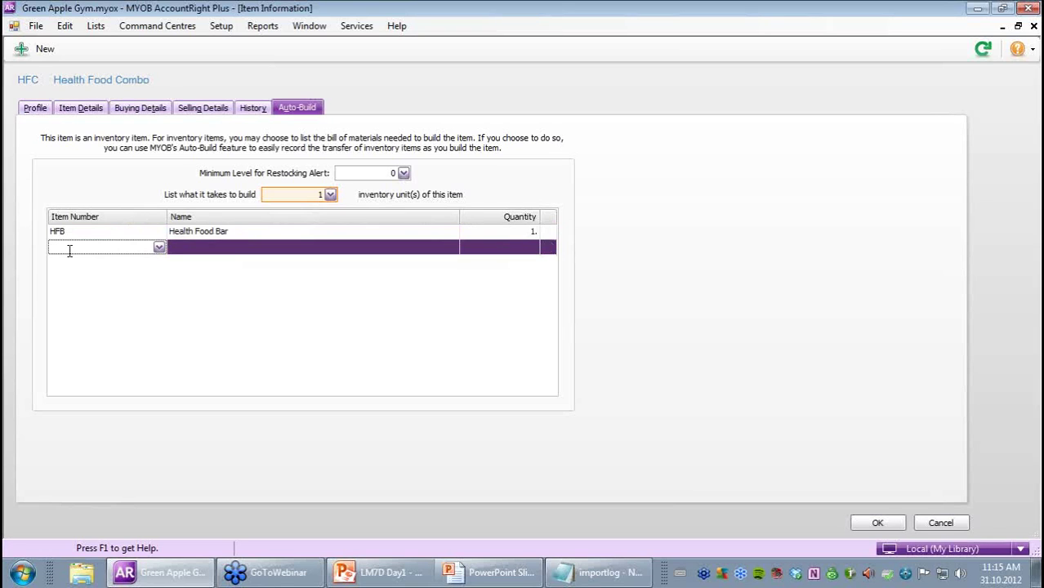
text(HFS)
key(Tab)
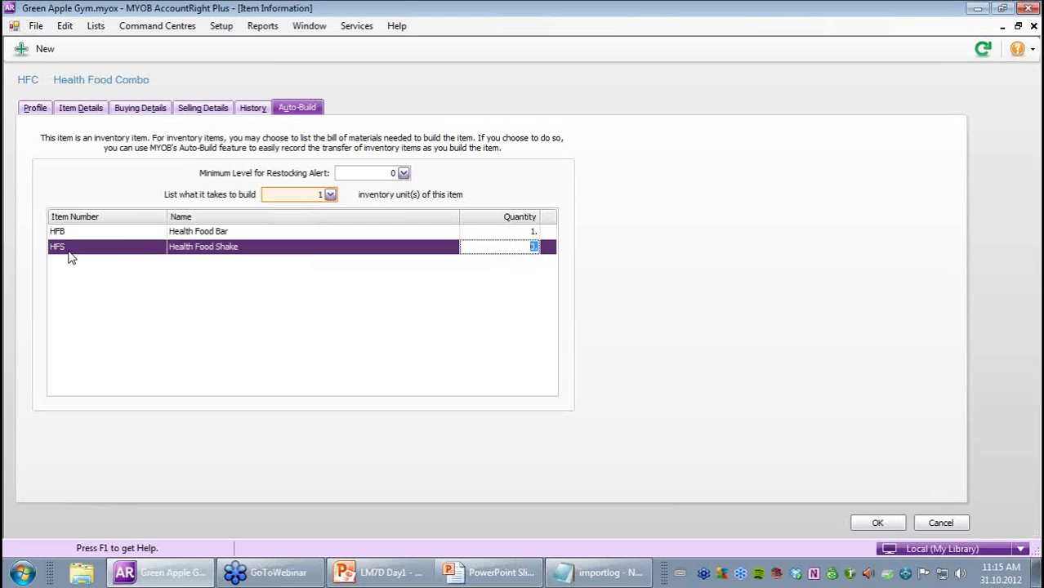
text(1)
click(69, 253)
click(163, 249)
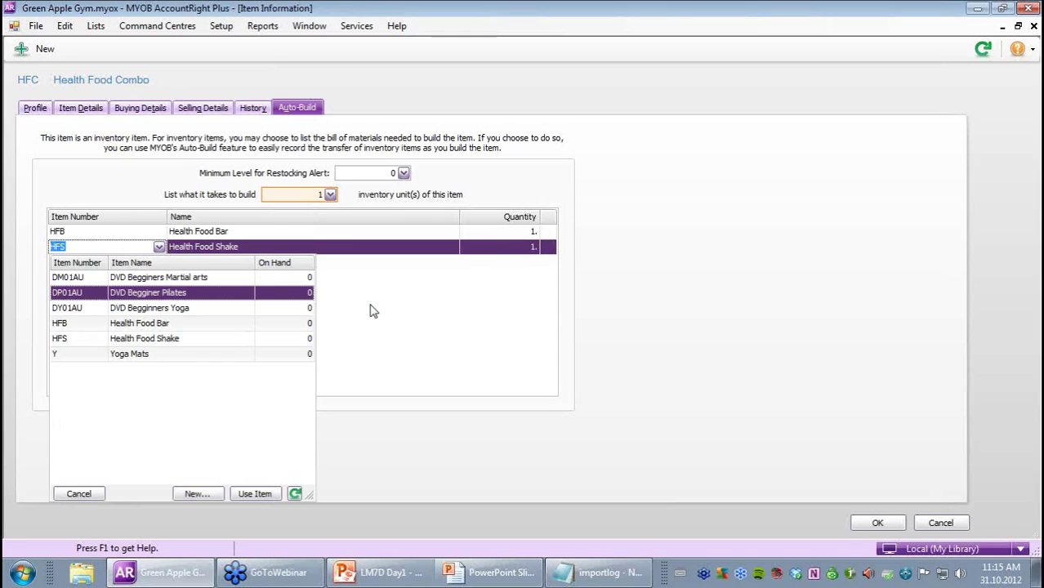
click(327, 289)
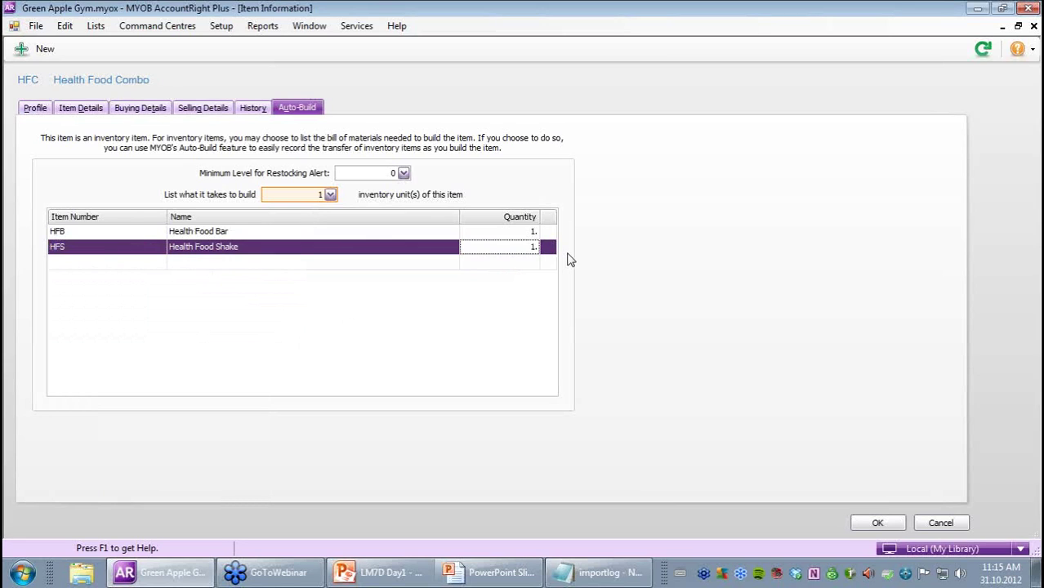
- Set the Health Food Combo's buying unit of measure to GIFT
click(35, 109)
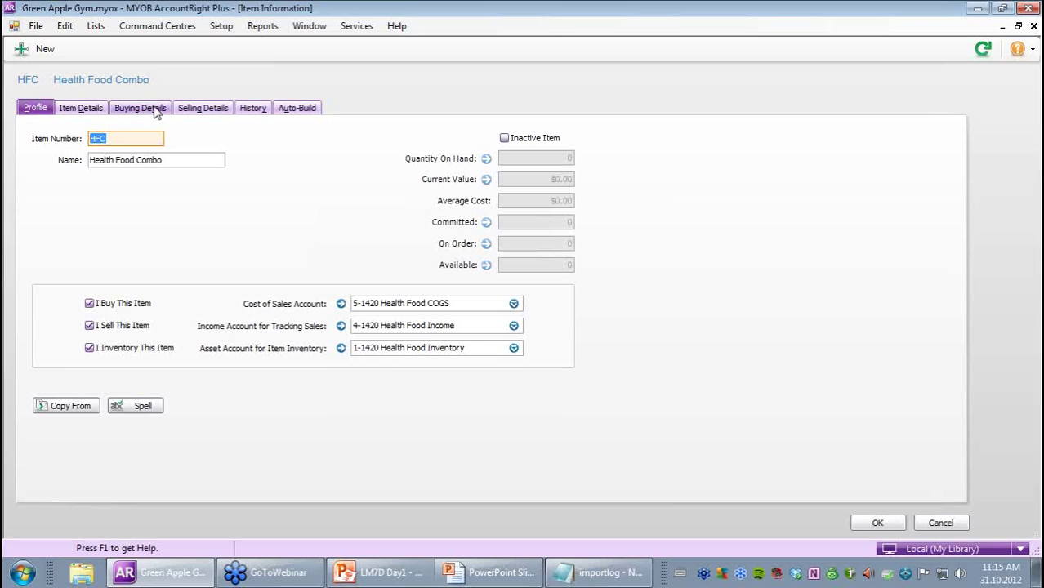
click(94, 109)
click(144, 114)
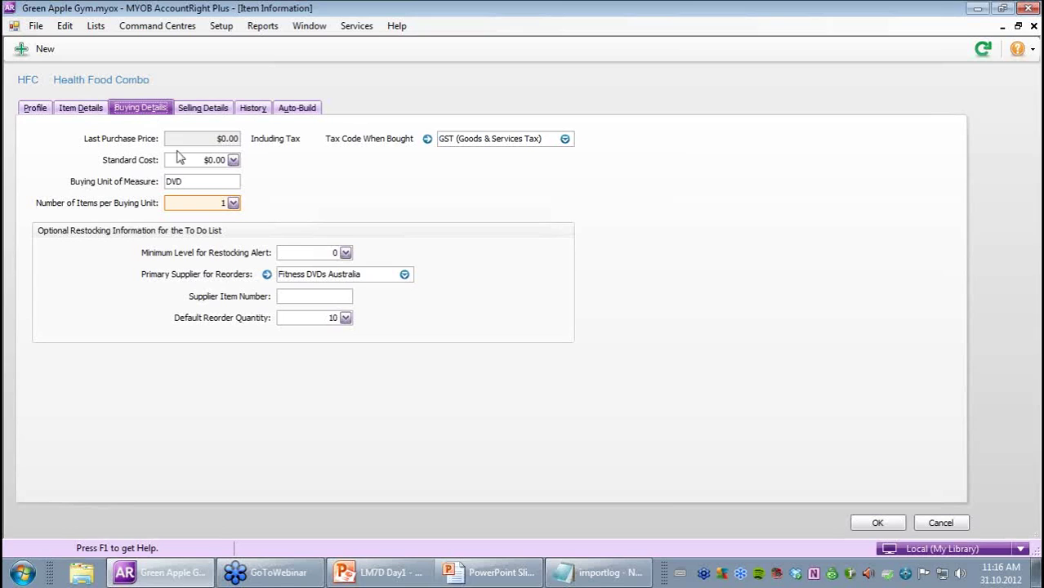
double_click(177, 182)
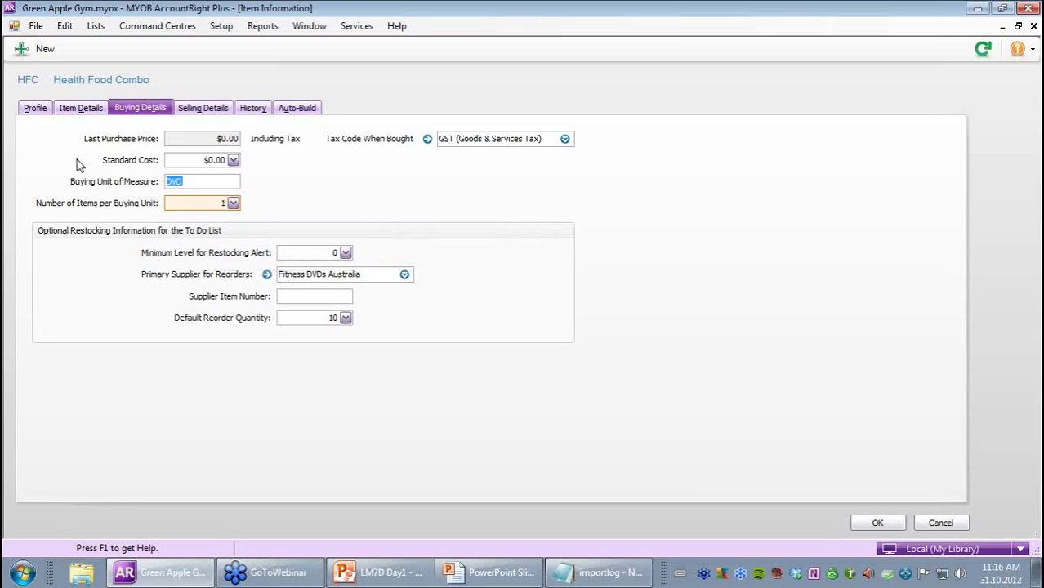
text(GIFT)
- Set the Health Food Combo's selling unit of measure to GIFT
click(194, 109)
double_click(214, 161)
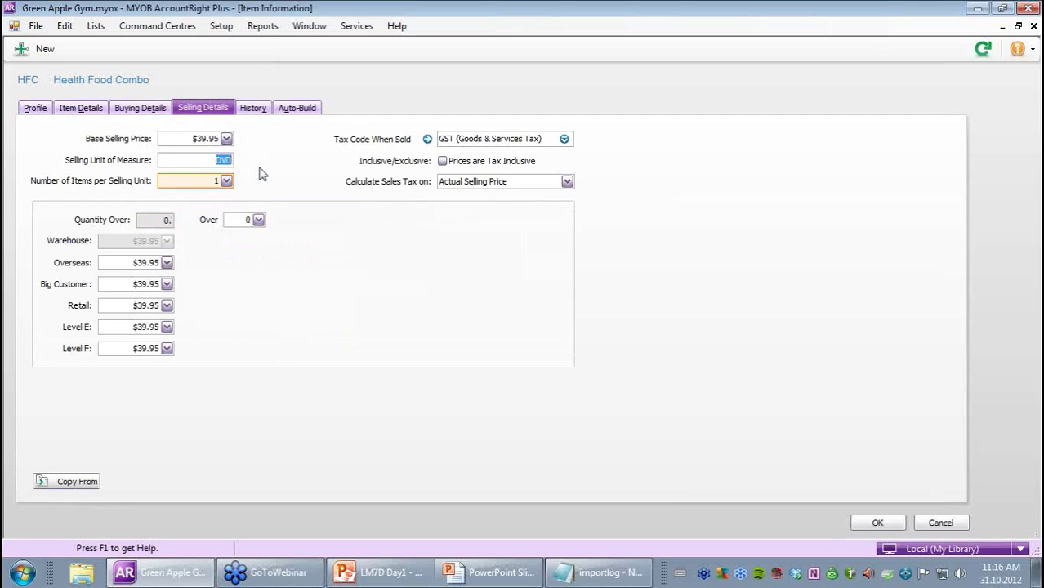
text(GIFT)
click(144, 112)
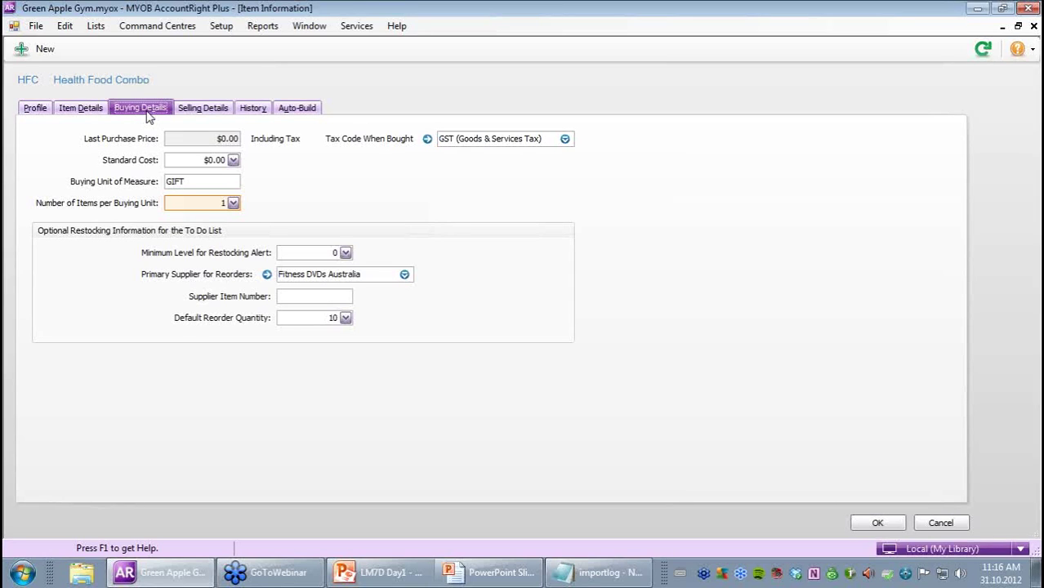
click(38, 108)
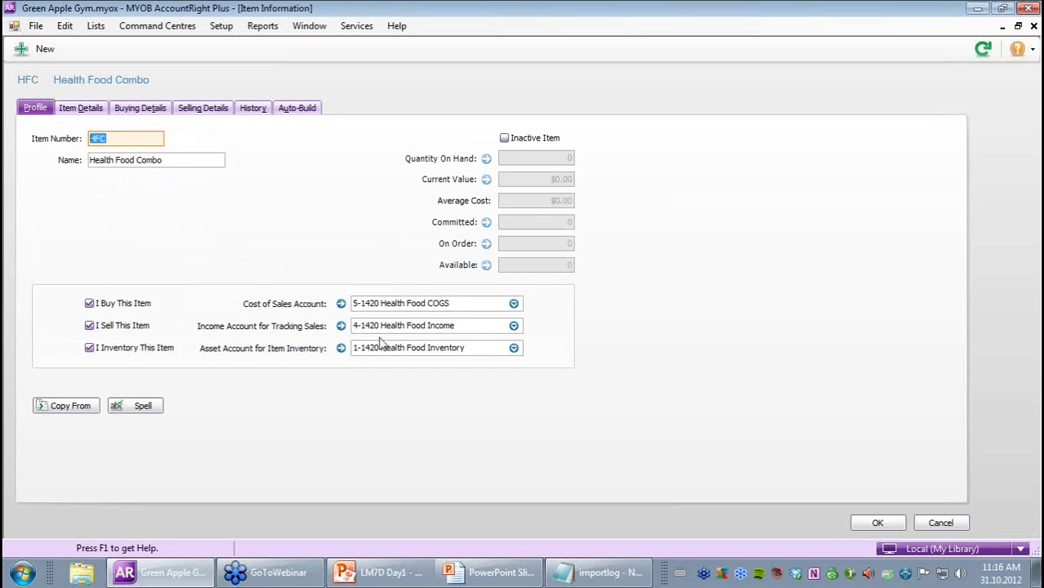
click(107, 309)
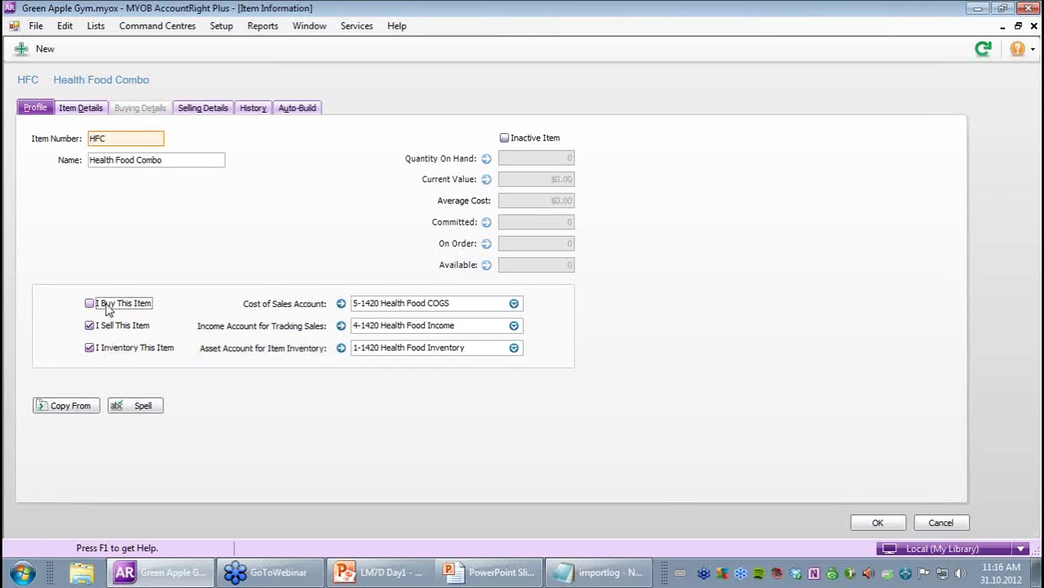
- Set the combo's base selling price to $5.00 and its selling unit of measure to COMBO, then save the item
click(88, 108)
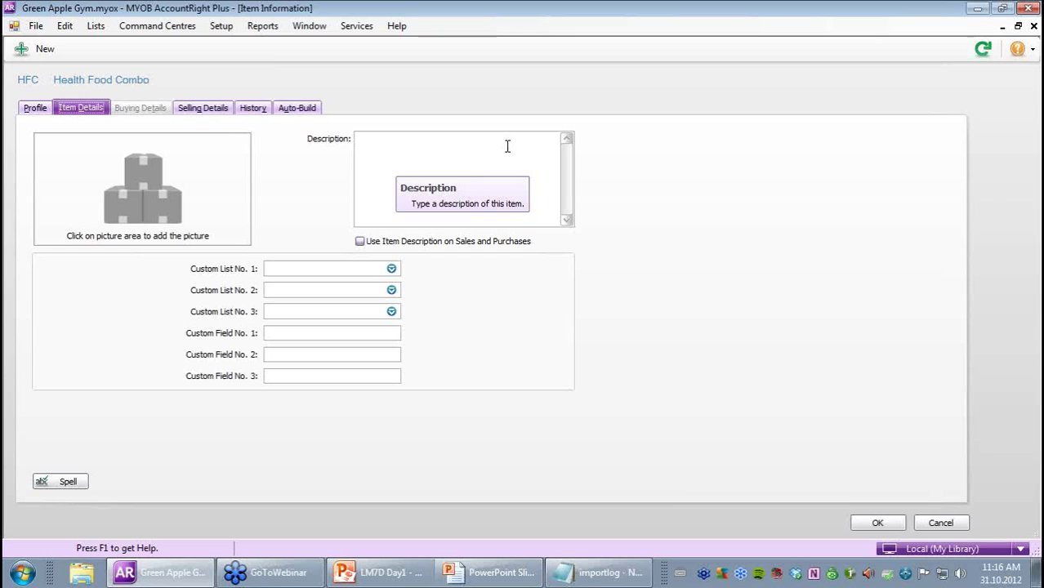
click(203, 107)
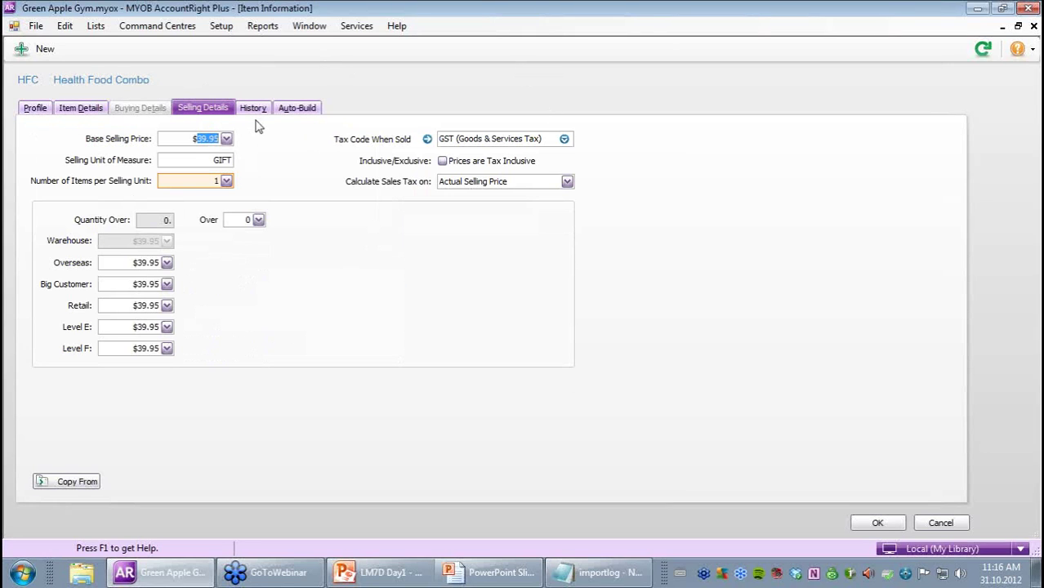
text(5)
click(211, 161)
text(COMBO)
click(881, 522)
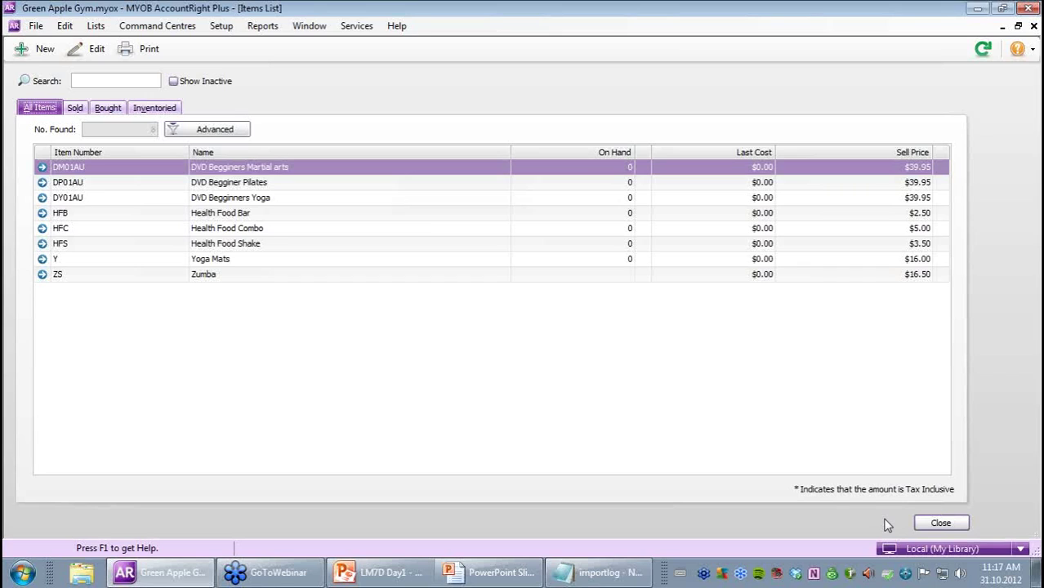
- Close the items list and enable the inventory preference to use standard cost as the default price on purchase orders and bills
click(945, 524)
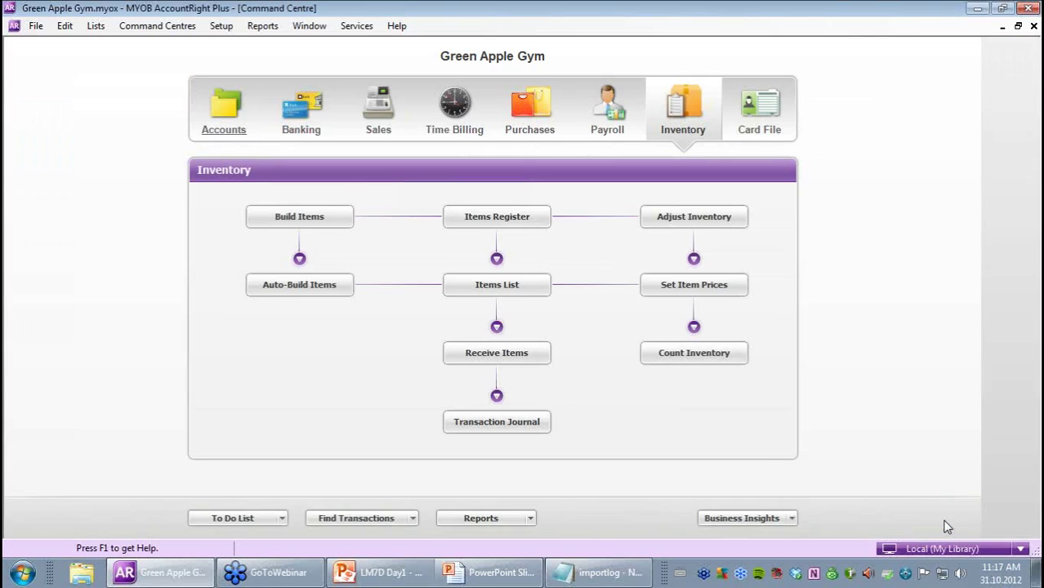
click(221, 26)
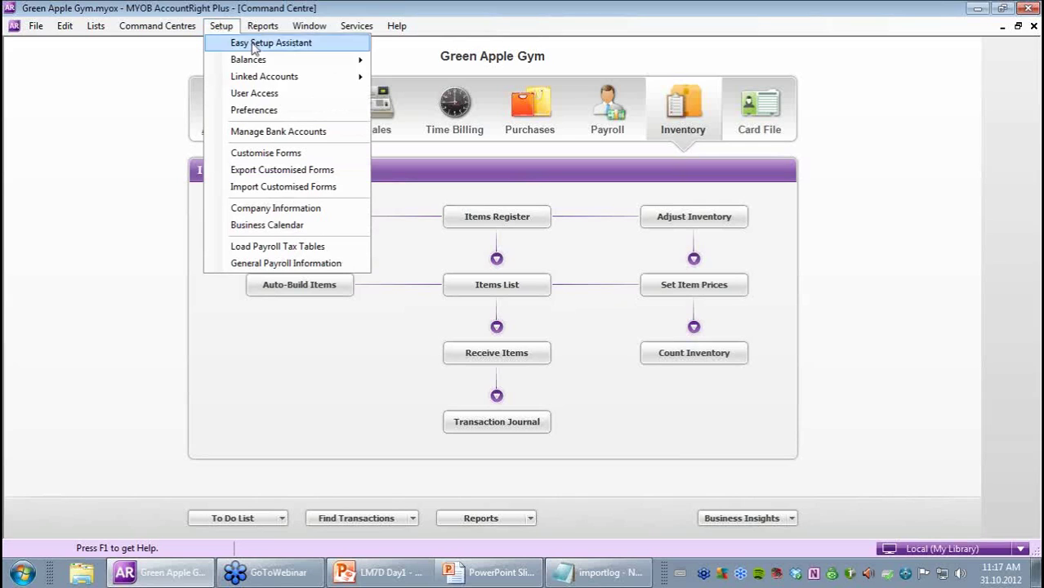
click(255, 107)
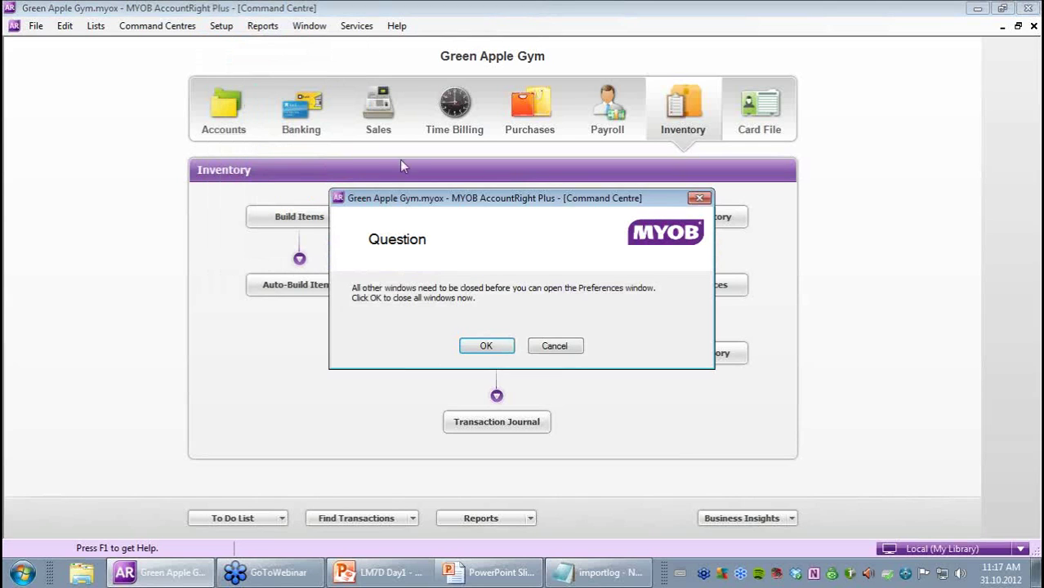
click(485, 347)
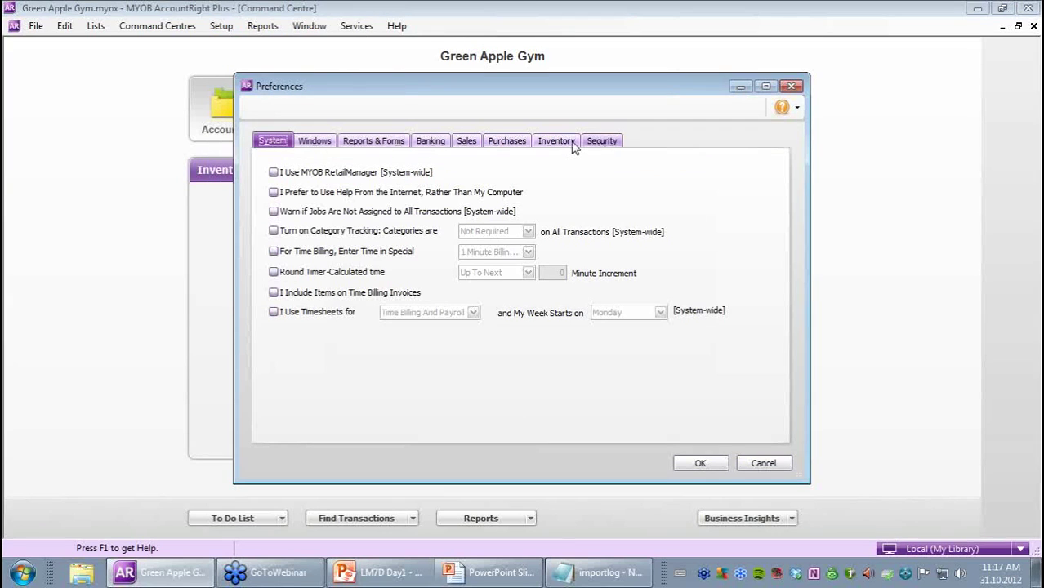
click(557, 142)
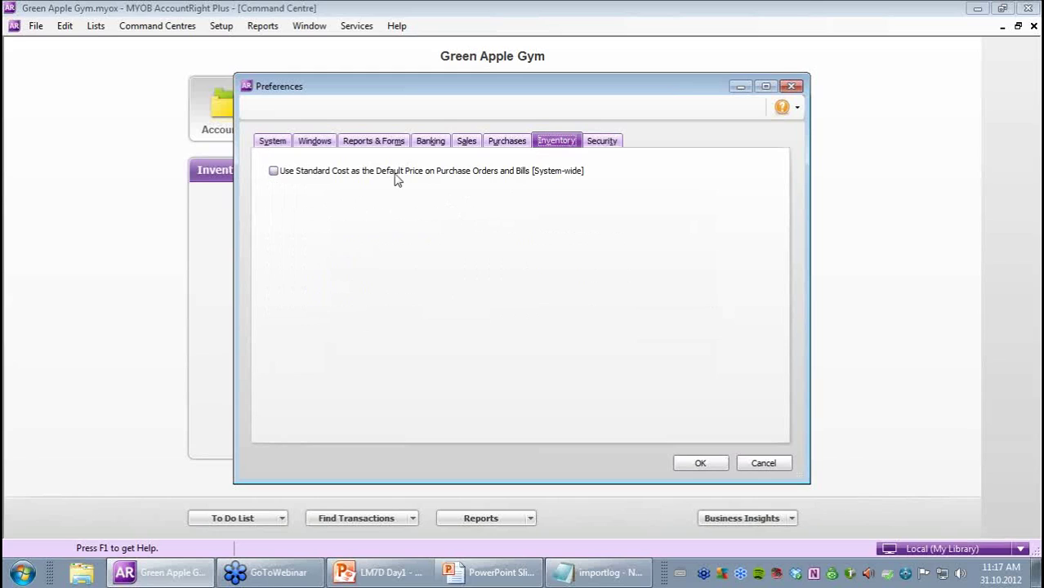
mouse_move(397, 180)
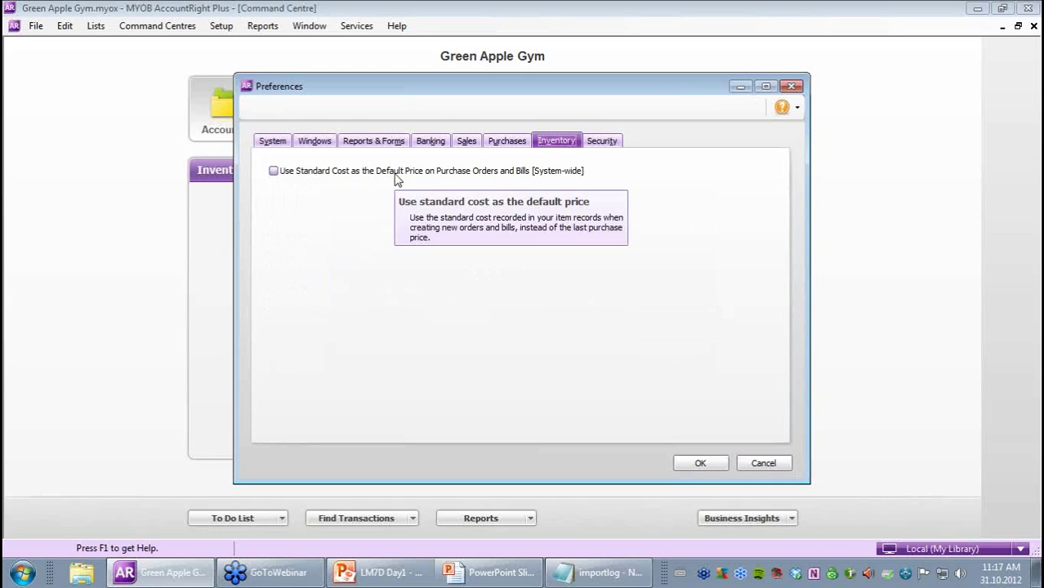
click(397, 180)
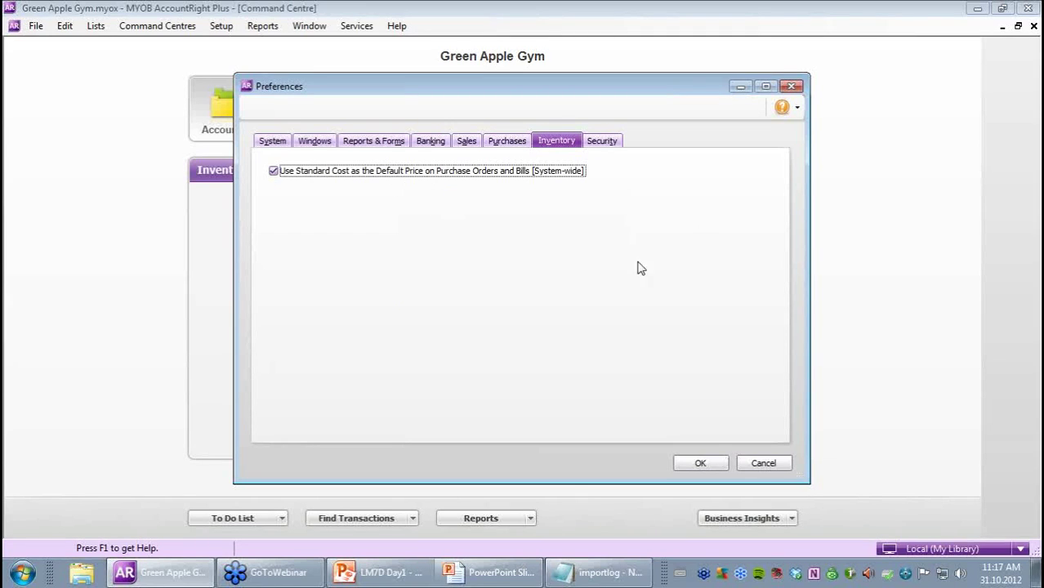
click(700, 466)
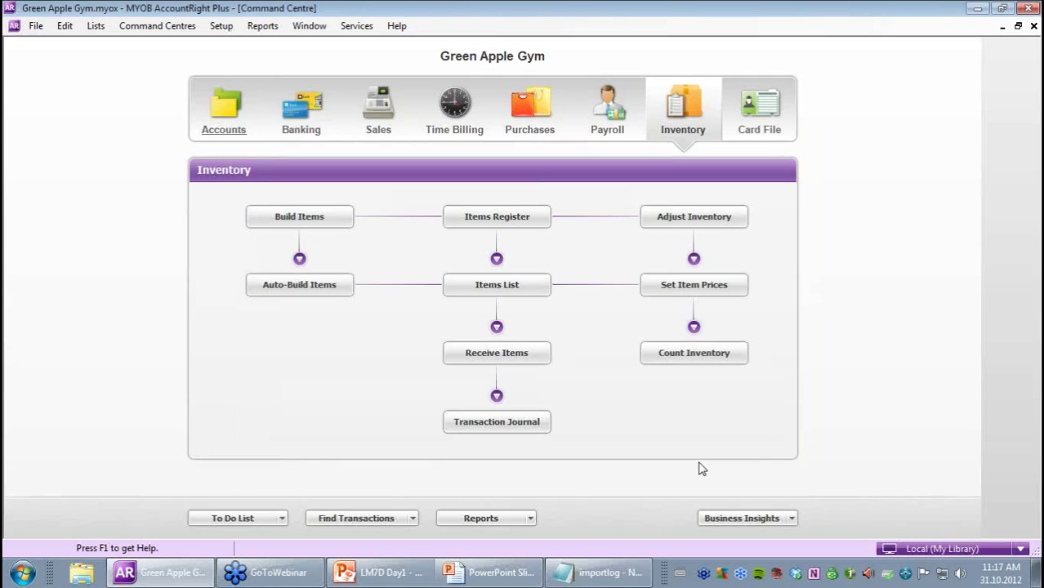
- Start a new purchase bill and choose Health Food Supplies as the supplier
click(530, 130)
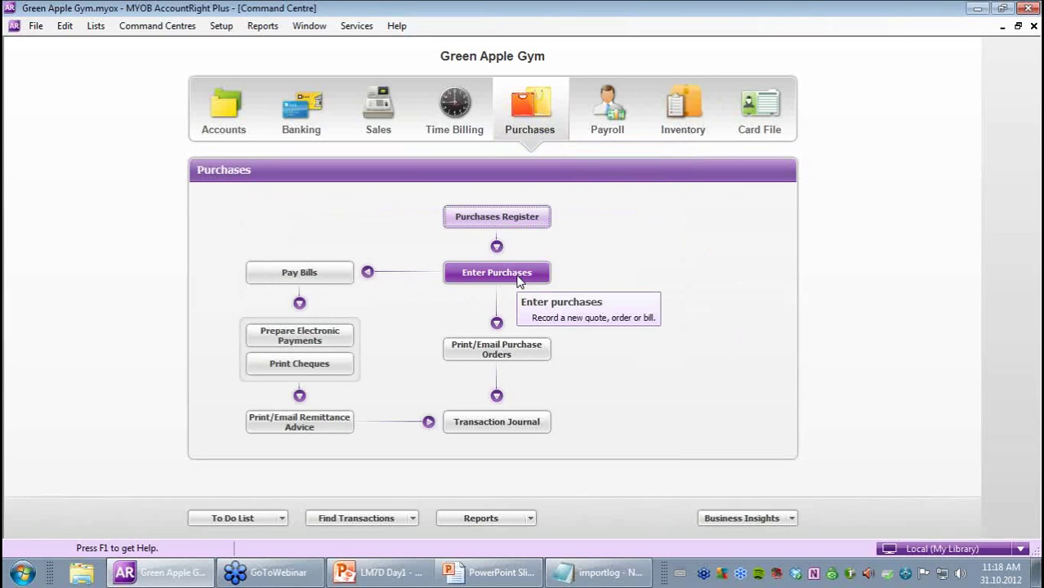
click(519, 280)
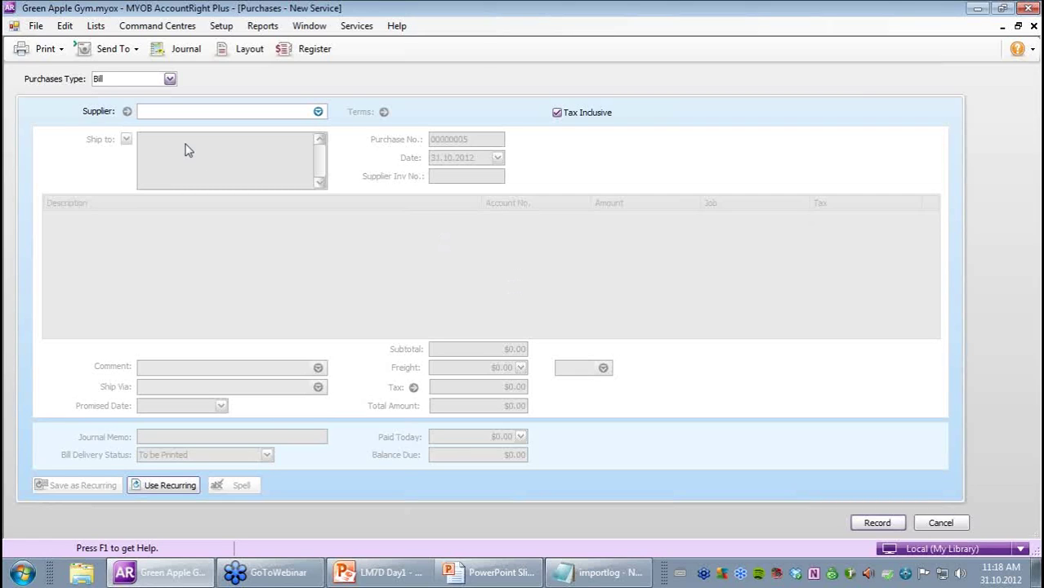
text(Health Food Supplies)
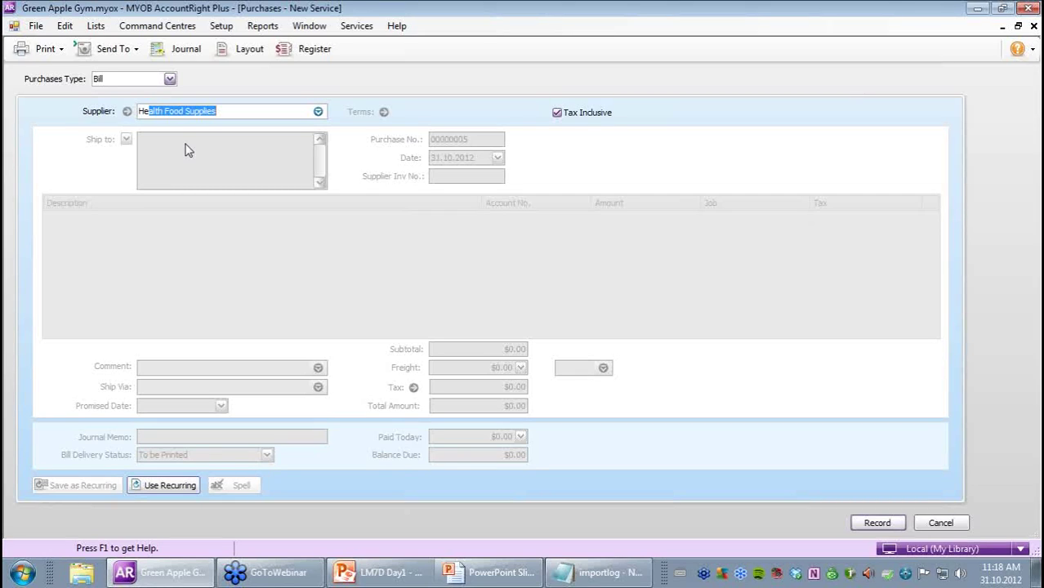
key(Tab)
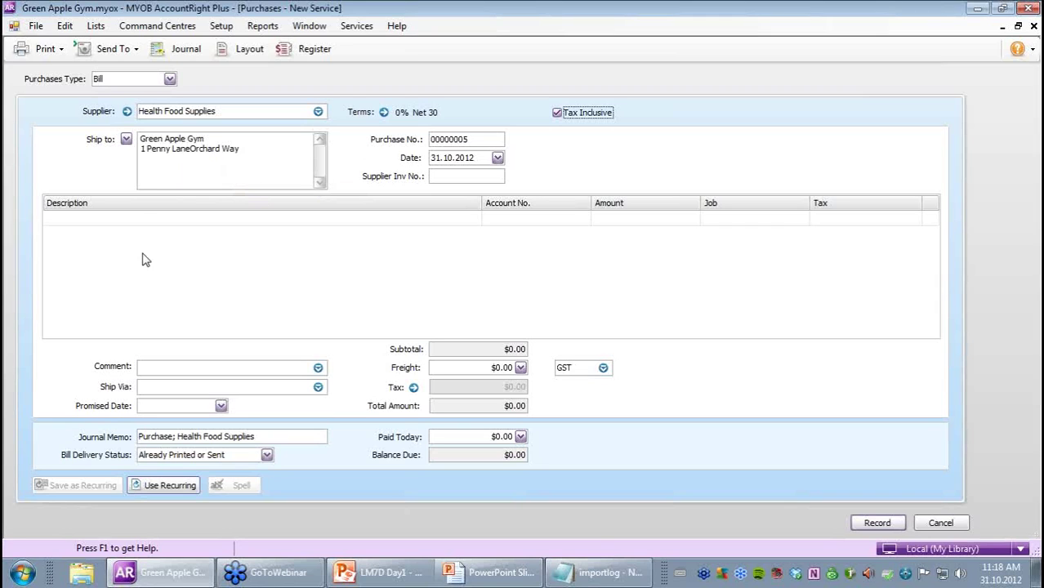
- Open the Health Food Supplies card from the bill and set its default purchase layout to Item in the buying details
click(126, 112)
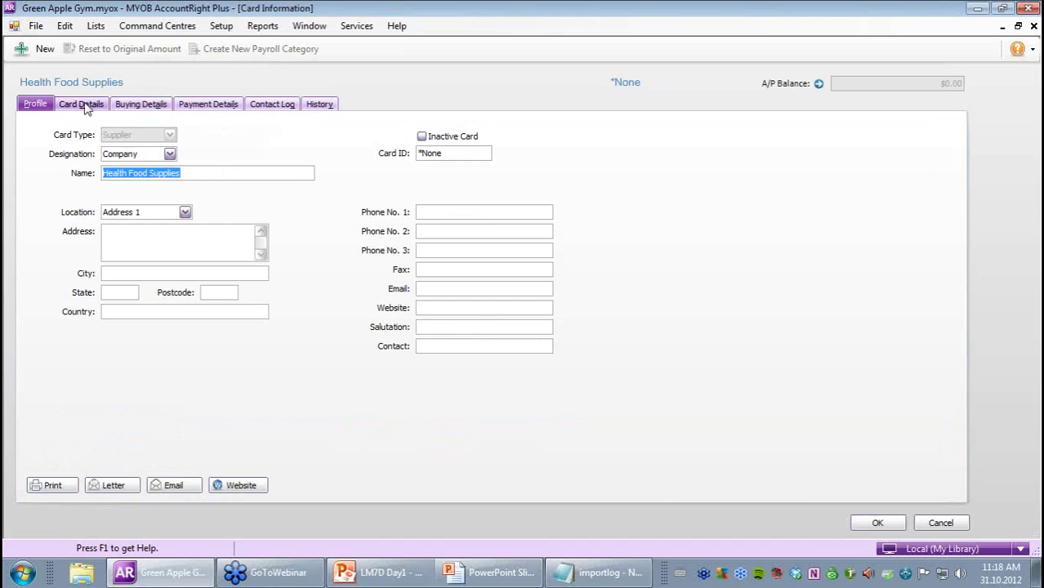
click(144, 108)
click(182, 136)
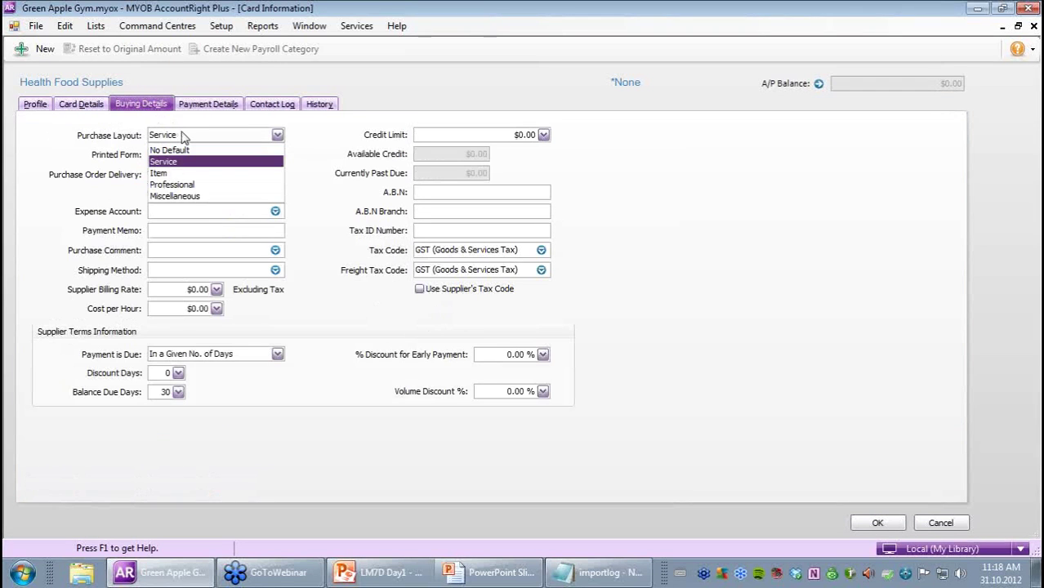
click(169, 174)
click(170, 177)
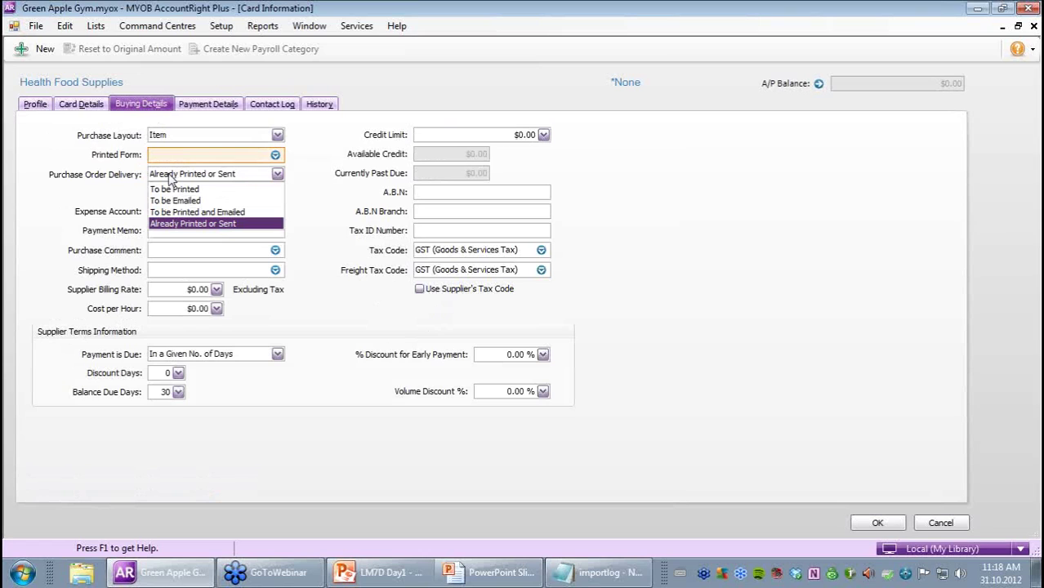
click(183, 139)
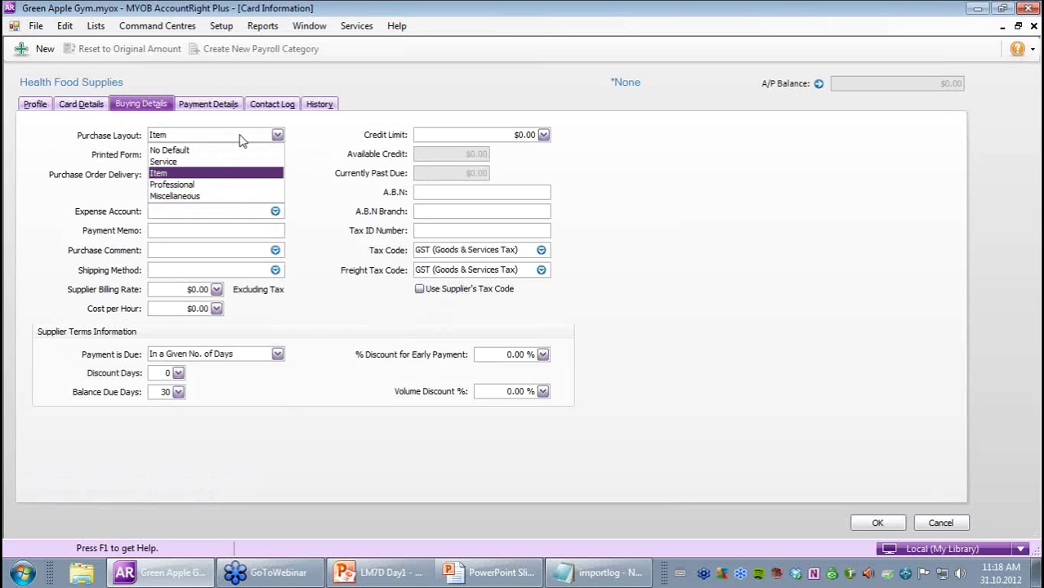
- Save the Health Food Supplies card and switch the new purchase to the Item layout
click(878, 524)
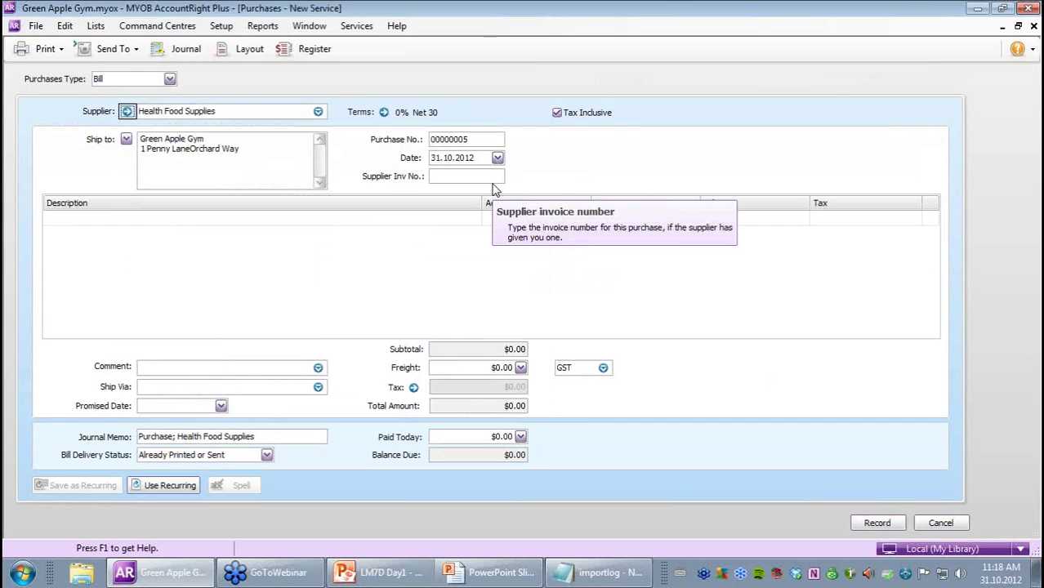
click(243, 51)
click(342, 265)
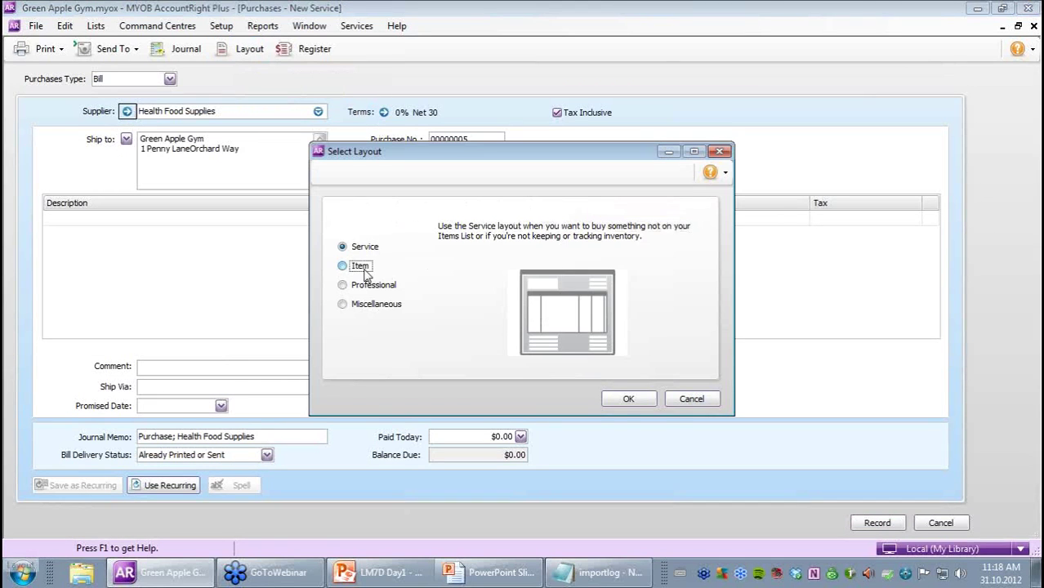
click(628, 398)
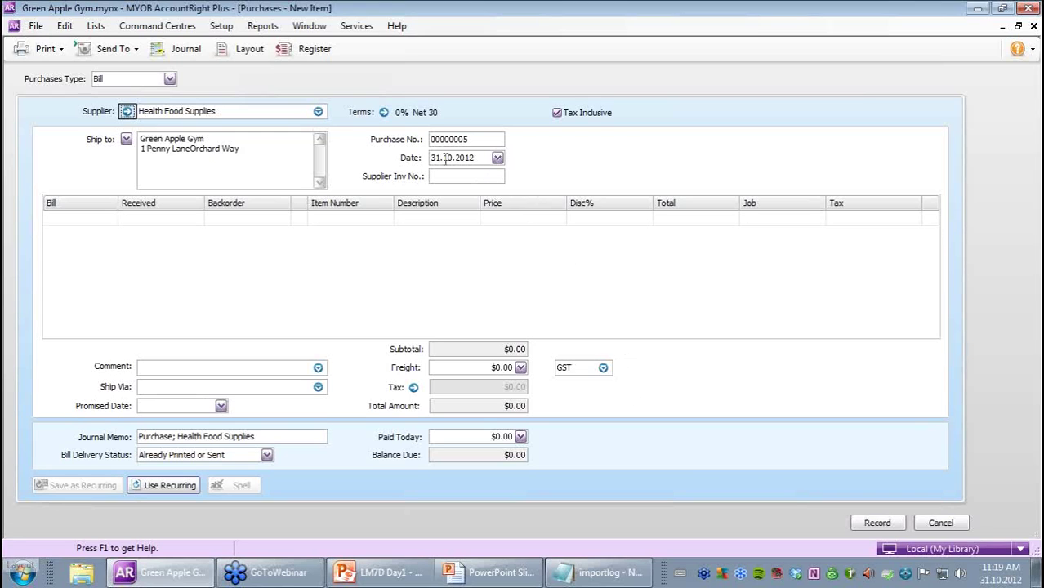
- Set the date of the Health Food Supplies bill to 01.11.2011
click(498, 159)
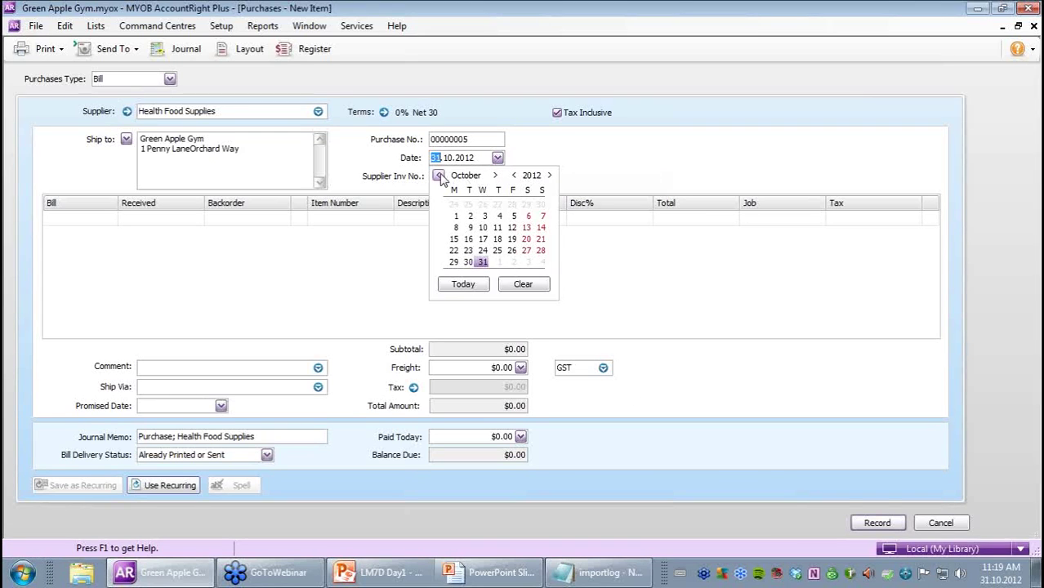
click(500, 263)
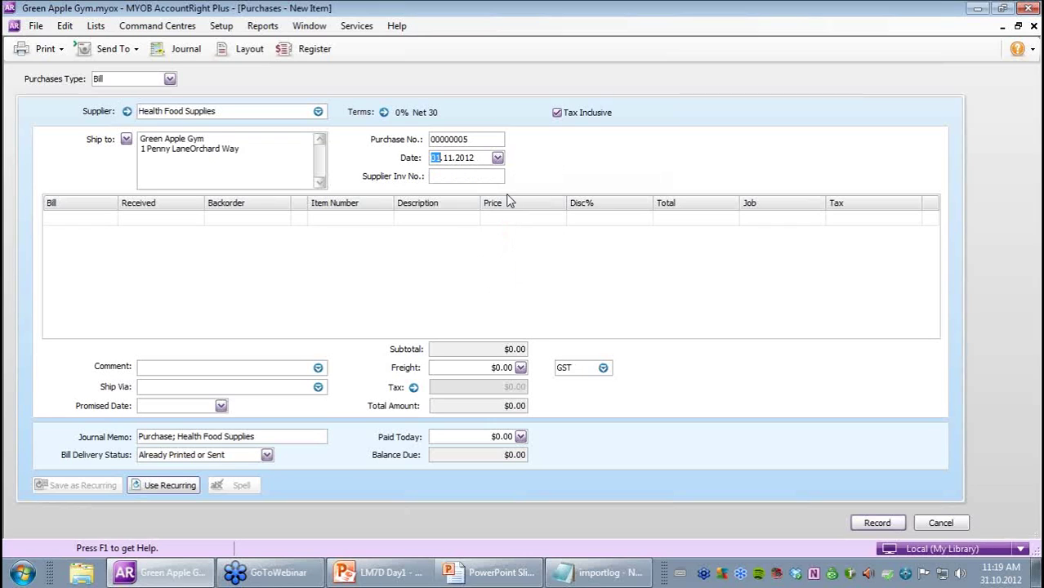
click(497, 159)
click(513, 175)
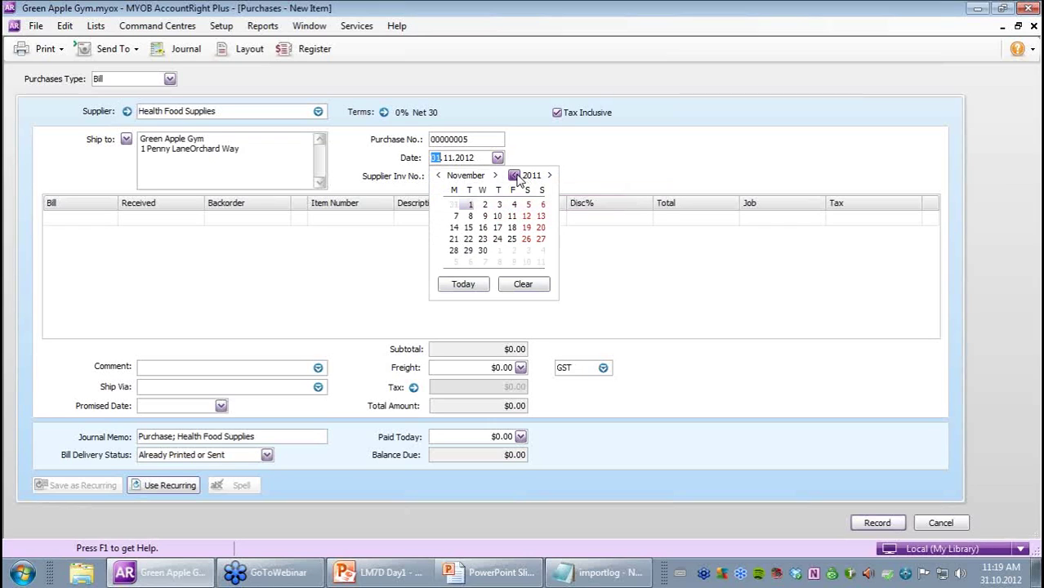
click(514, 175)
click(549, 176)
click(487, 157)
text(2011)
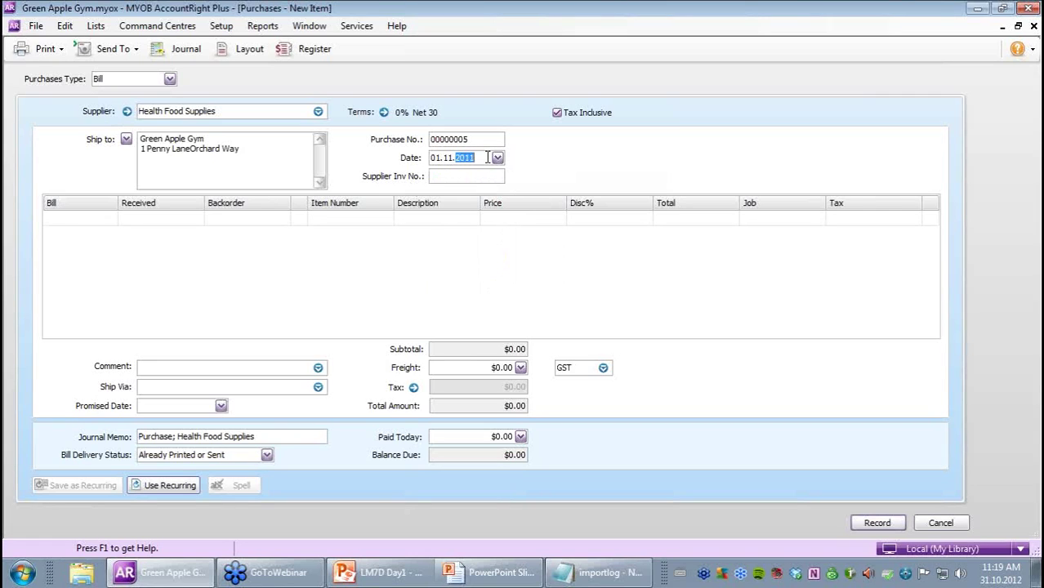
- Enter HFS1001 as the supplier invoice number on the bill
key(Tab)
key(Caps_Lock)
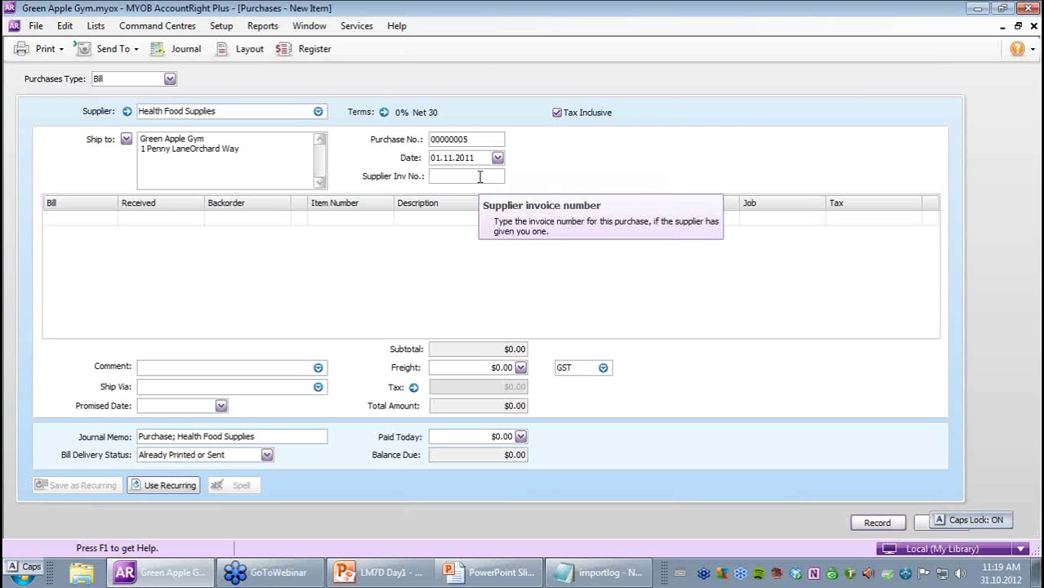
text(HFS1001)
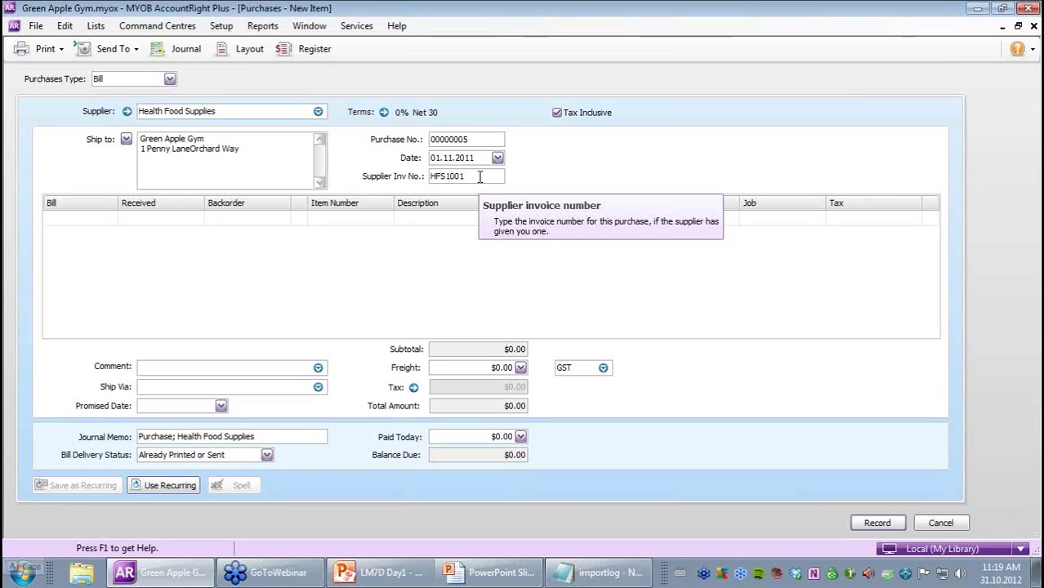
- Enter the first bill line for 50 units of item HFB
click(85, 217)
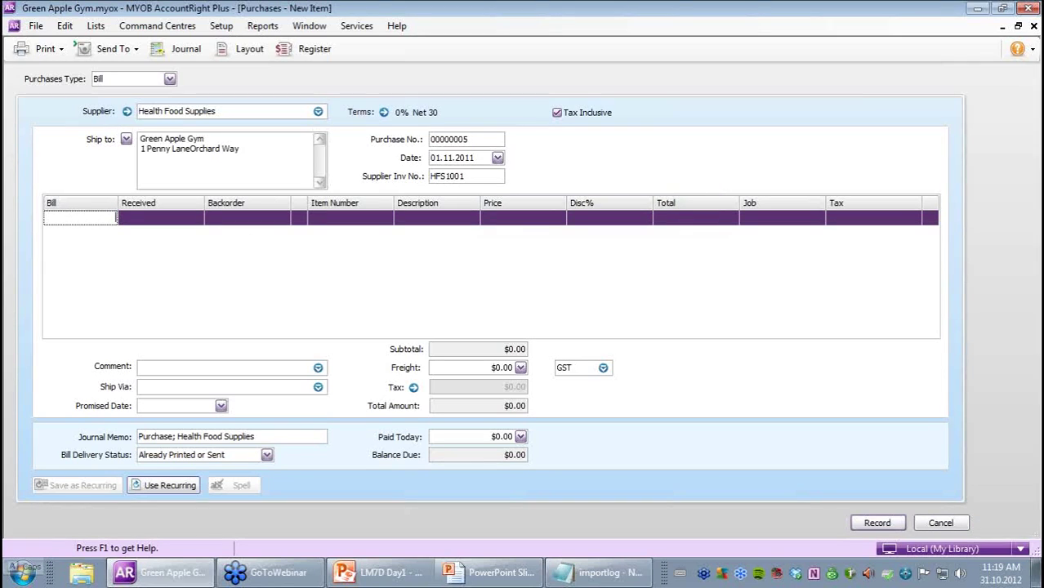
text(50)
key(Tab)
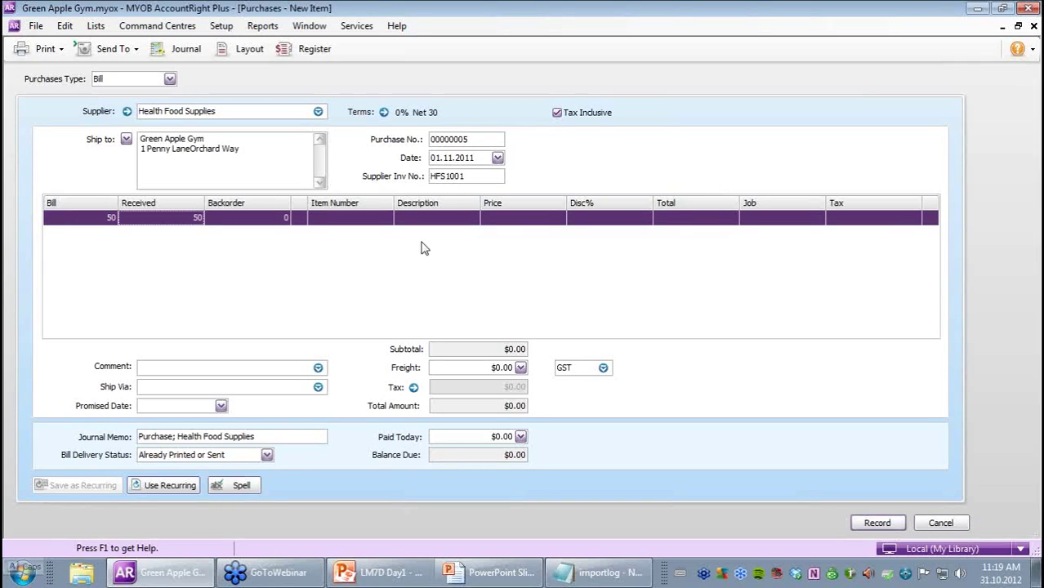
click(376, 220)
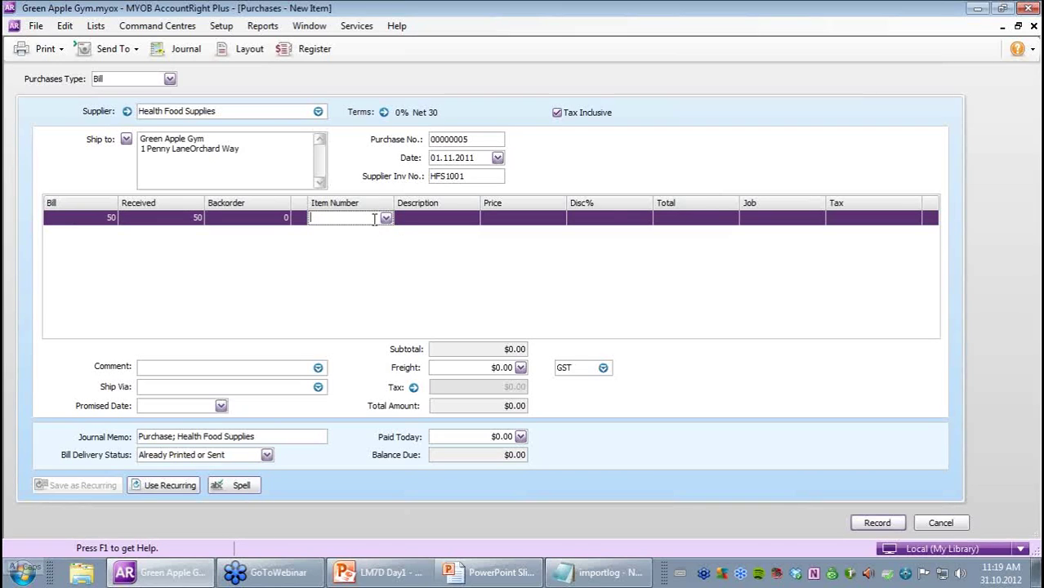
text(HFB)
key(Tab)
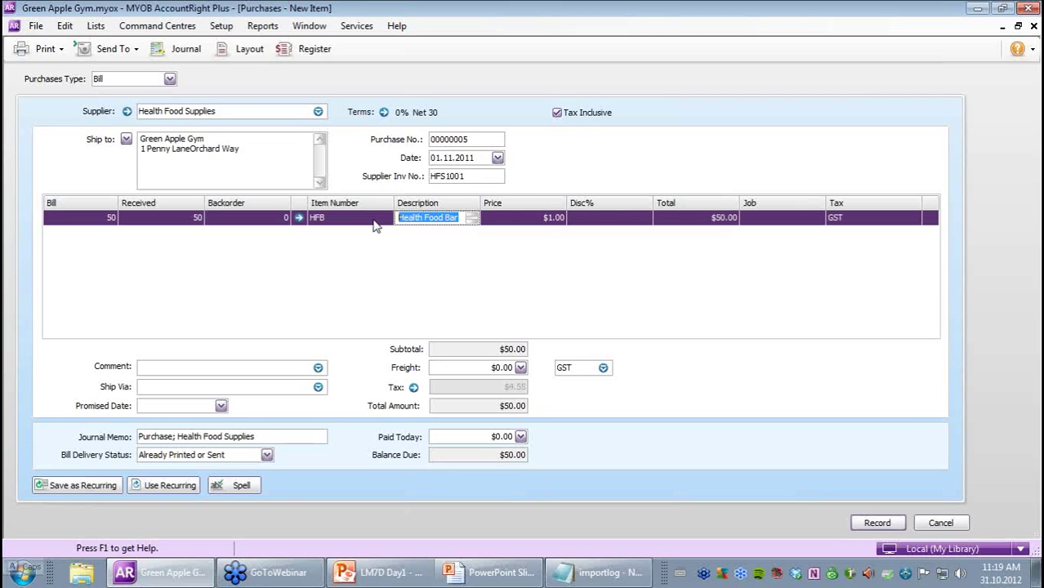
- Add a second bill line for 50 units of item HFS, keeping its default description and price
click(102, 234)
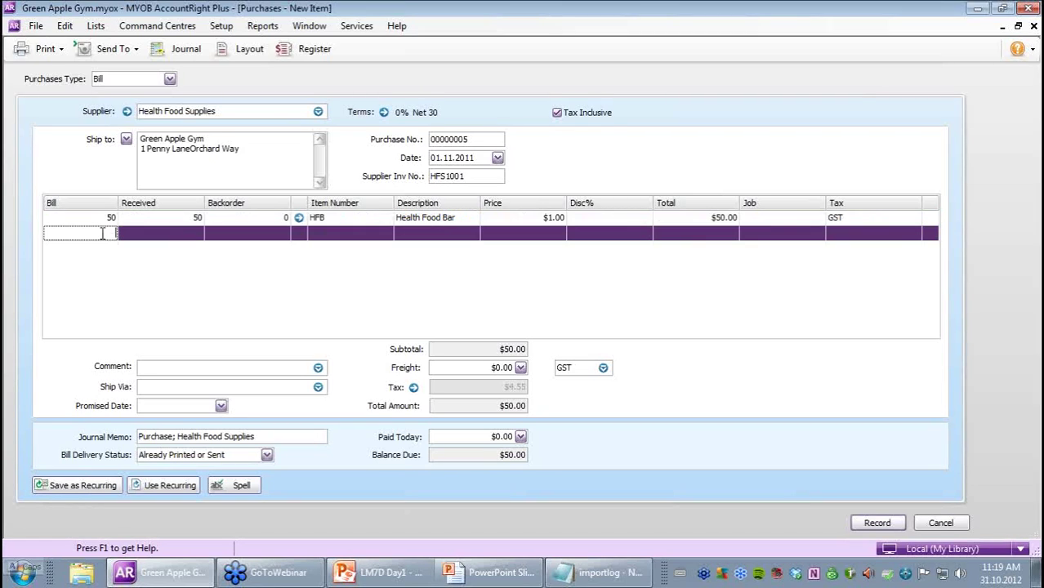
text(50.)
key(Tab)
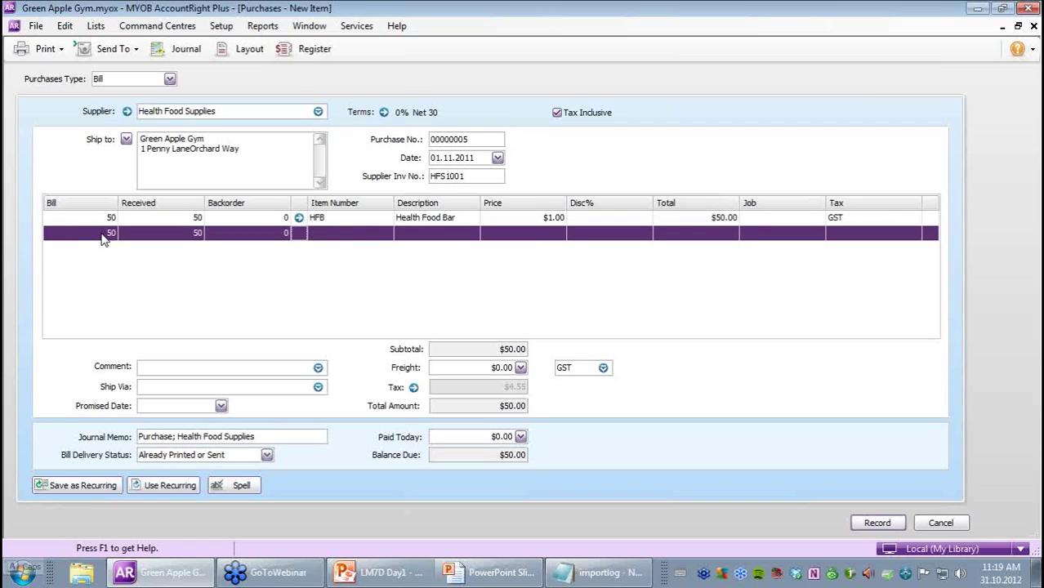
key(Tab)
text(HF)
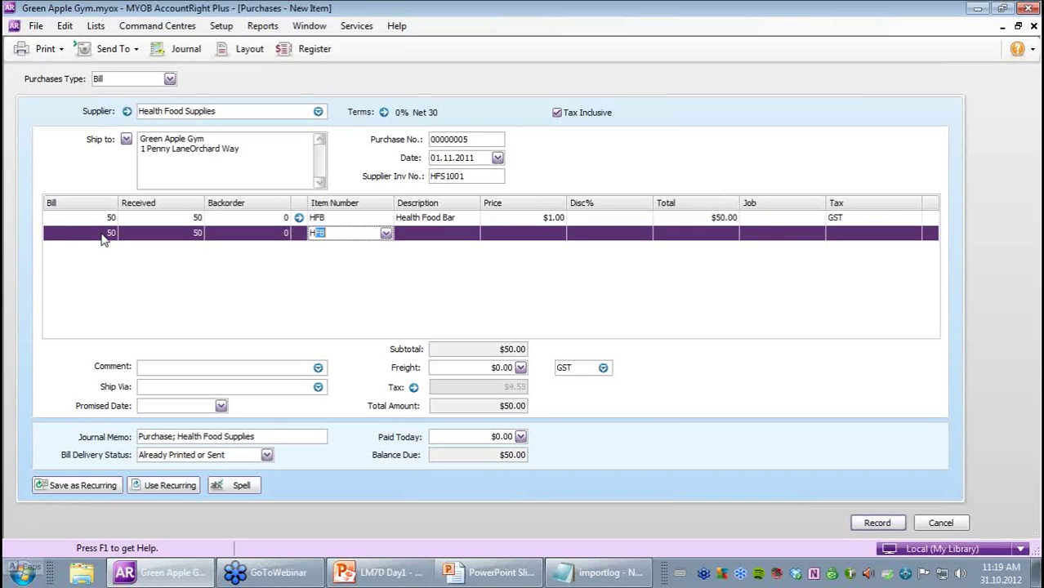
text(S)
key(Tab)
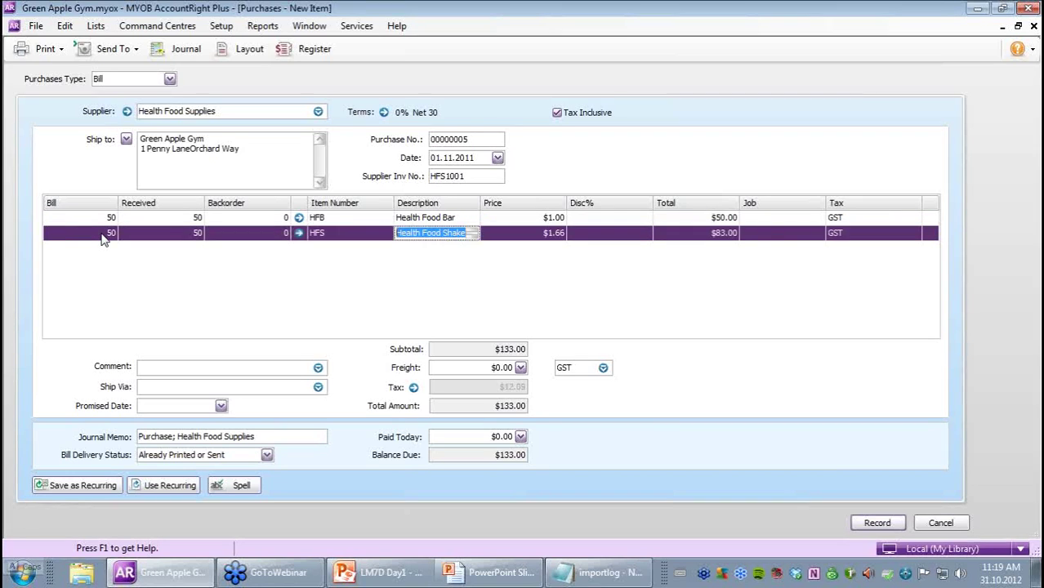
key(Tab)
key(Tab)
key(Tab)
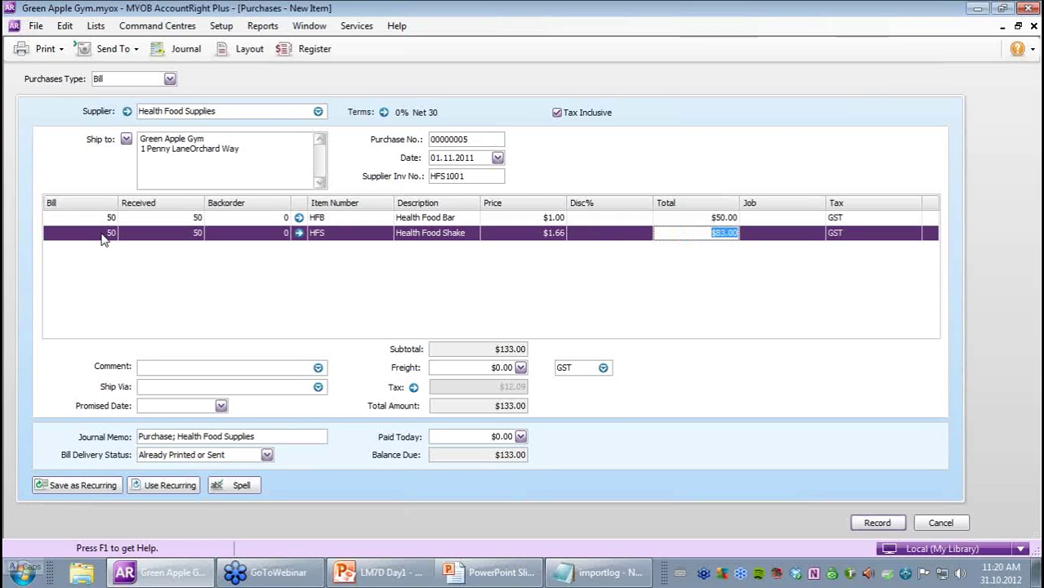
- Add a third bill line for 10 units of item ZS and widen the Description column of the line table
click(105, 247)
click(106, 250)
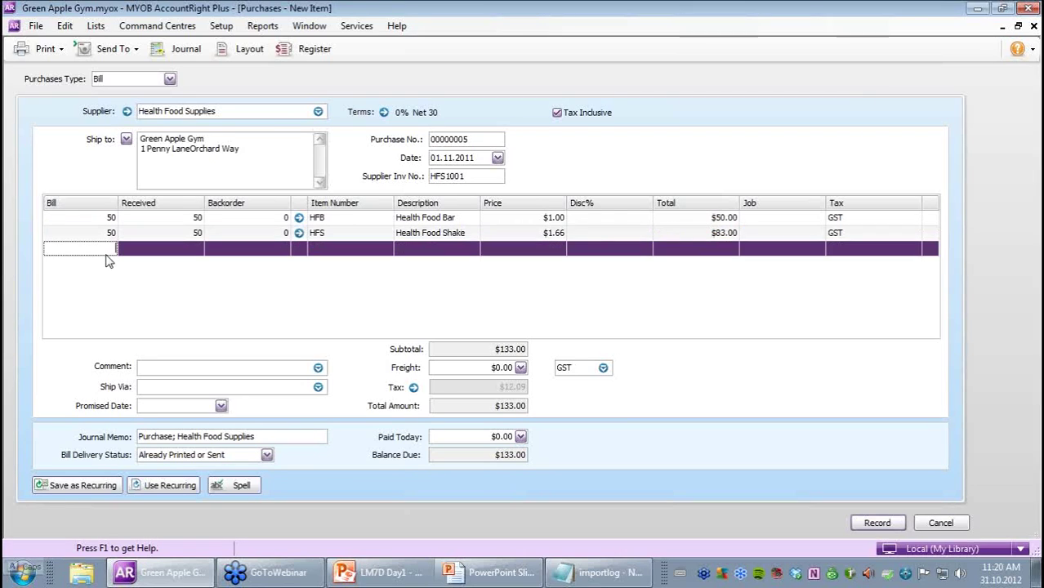
text(10)
key(Tab)
key(Tab)
key(Tab)
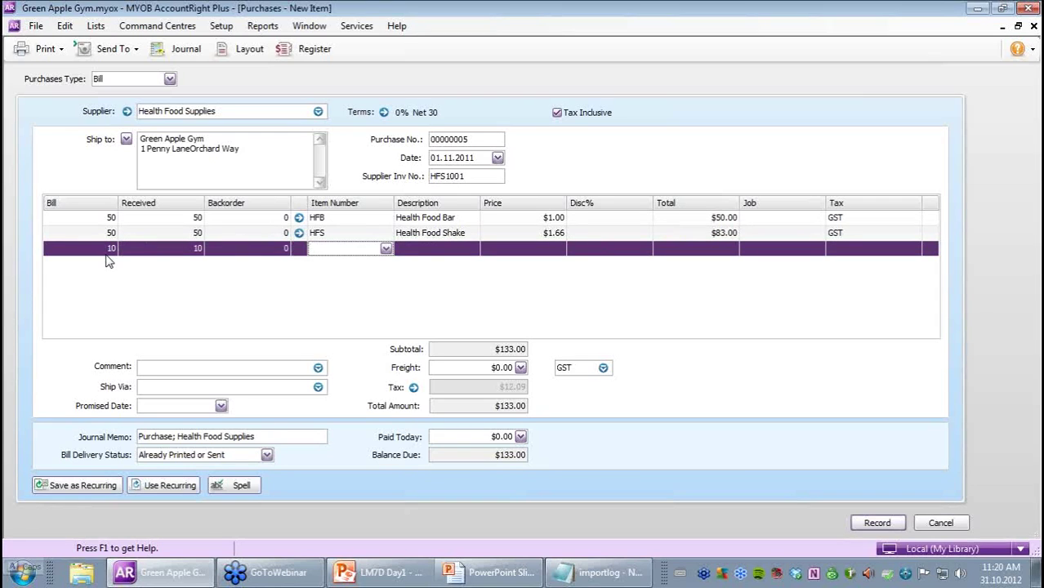
text(Zs)
key(Tab)
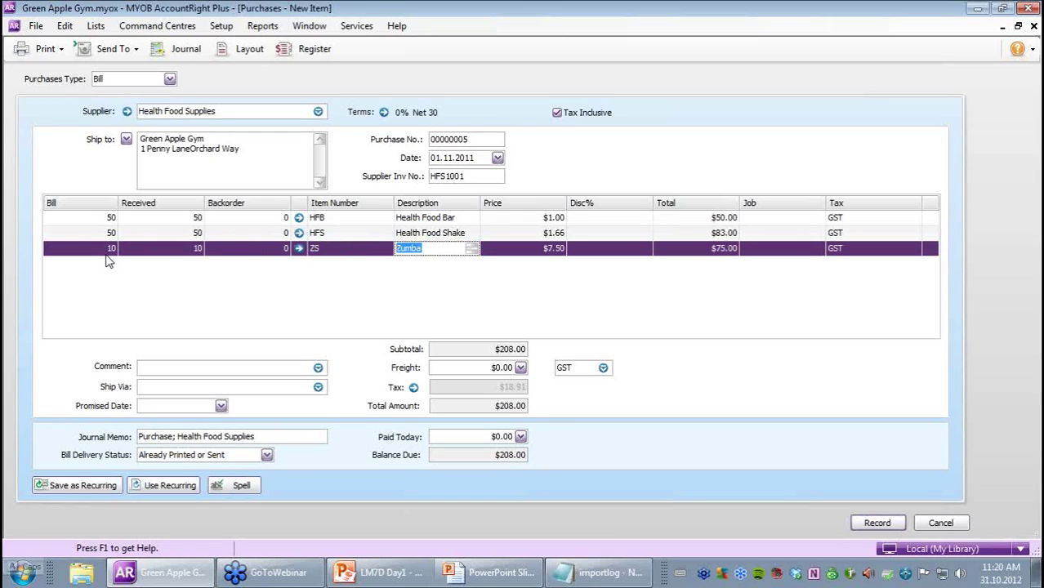
key(Tab)
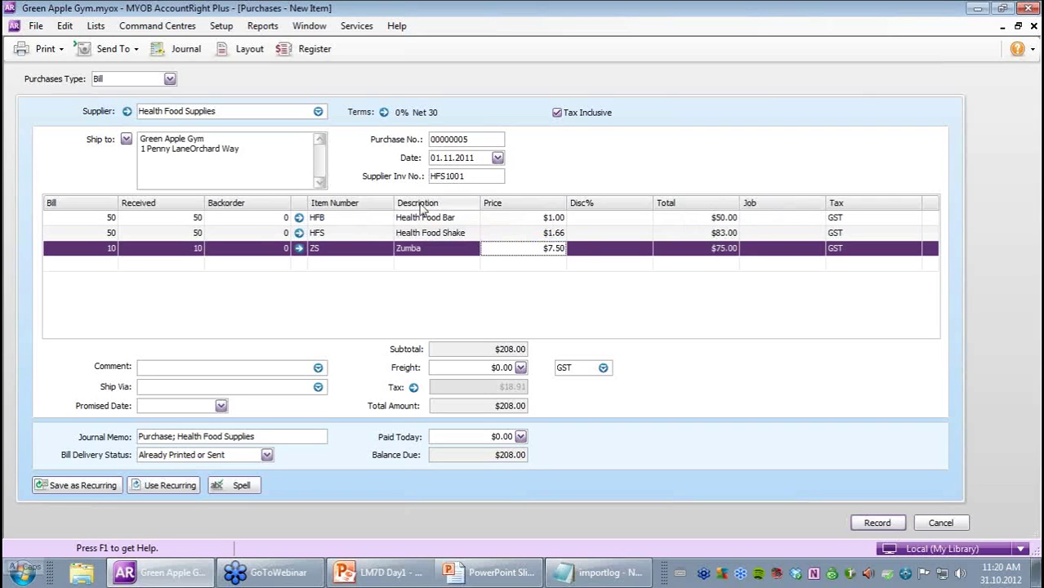
mouse_move(390, 202)
mouse_down()
mouse_move(447, 203)
mouse_move(395, 203)
mouse_up()
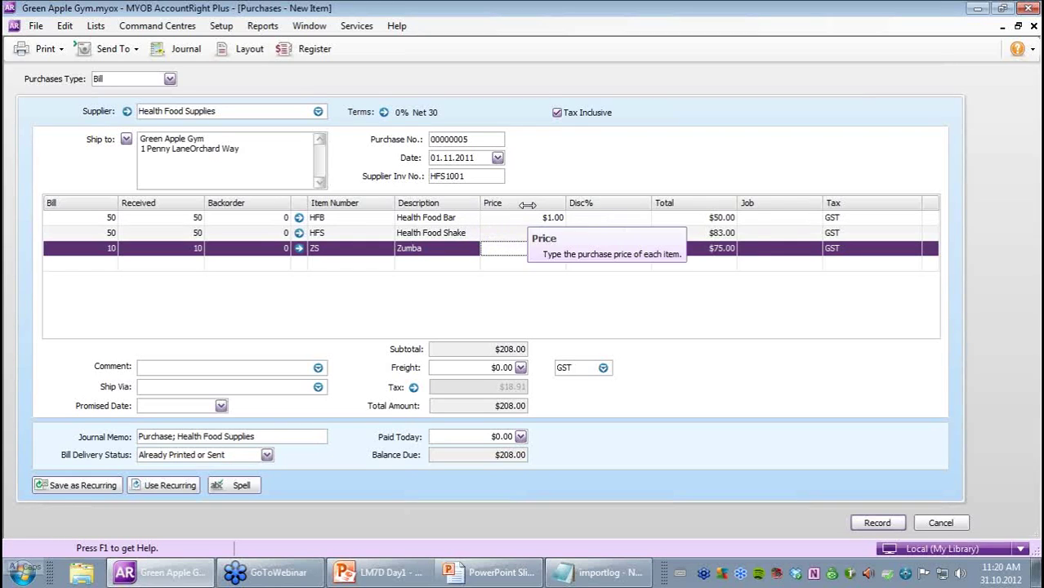
drag(480, 202, 527, 203)
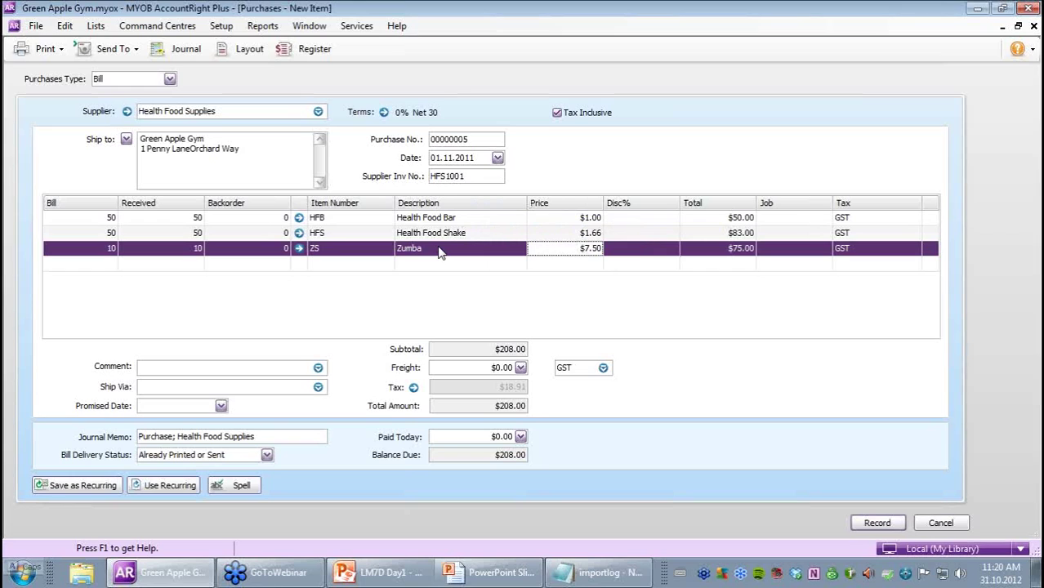
- Recap the transaction and examine which accounts the bill debits and credits, comparing them with the bill lines
click(64, 27)
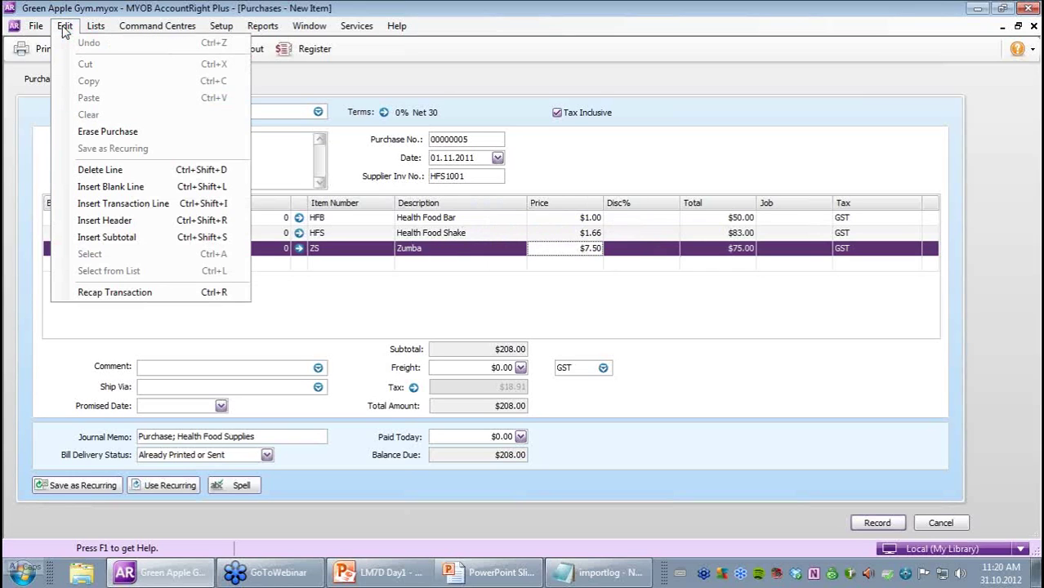
click(114, 292)
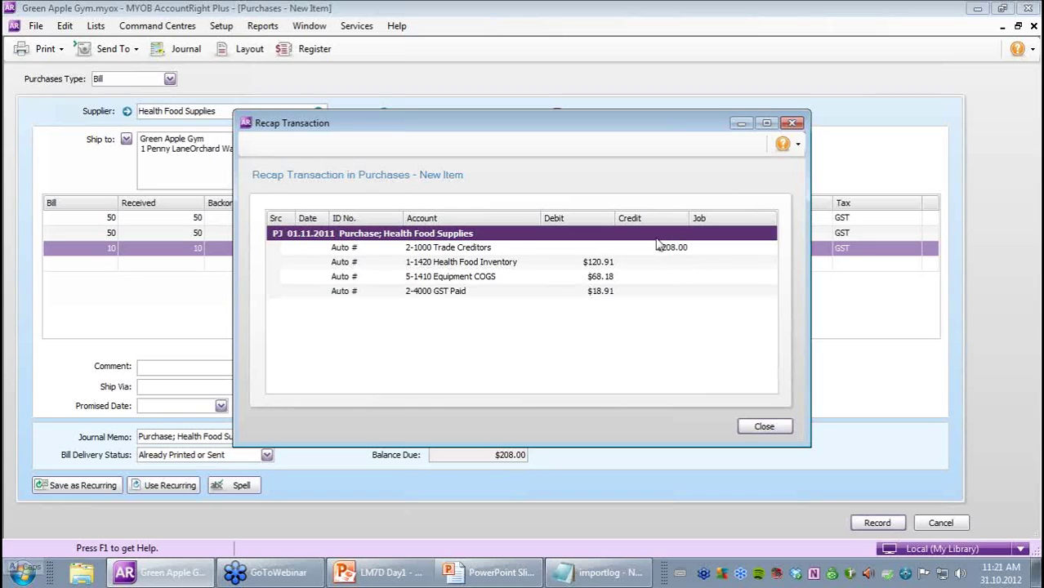
drag(630, 121, 622, 26)
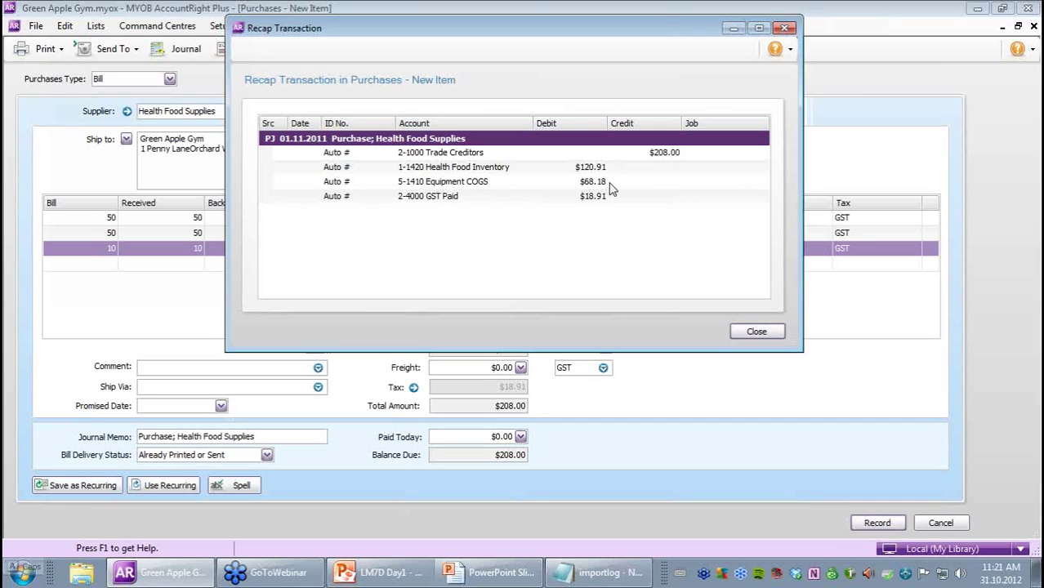
drag(634, 32, 717, 179)
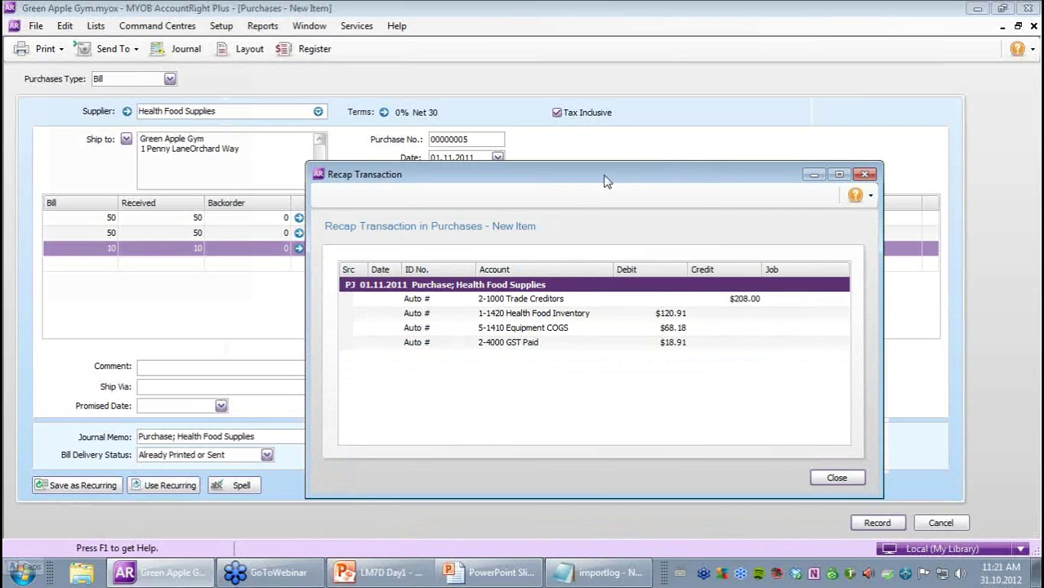
drag(605, 182, 520, 267)
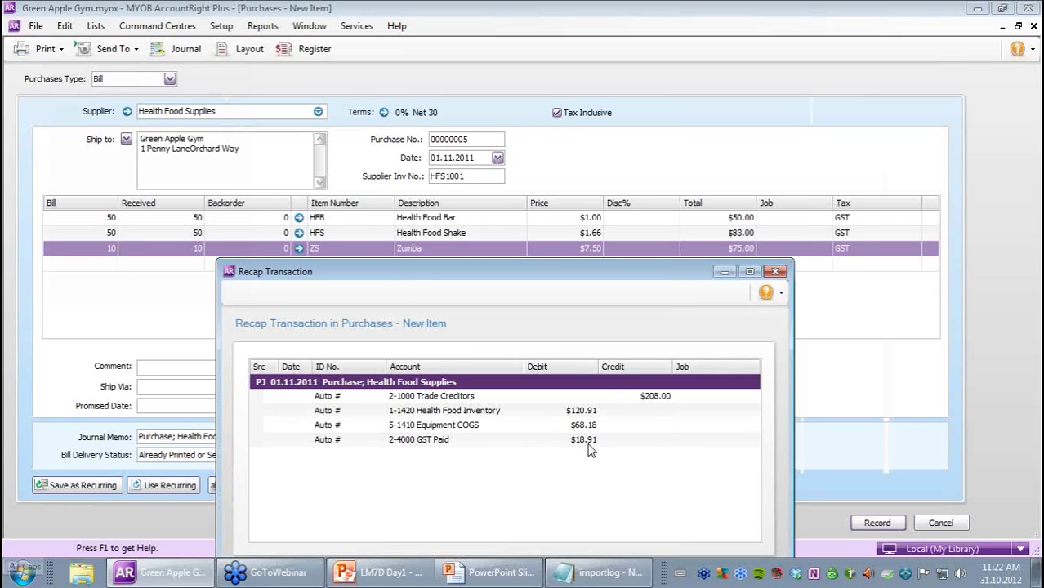
drag(580, 266, 591, 131)
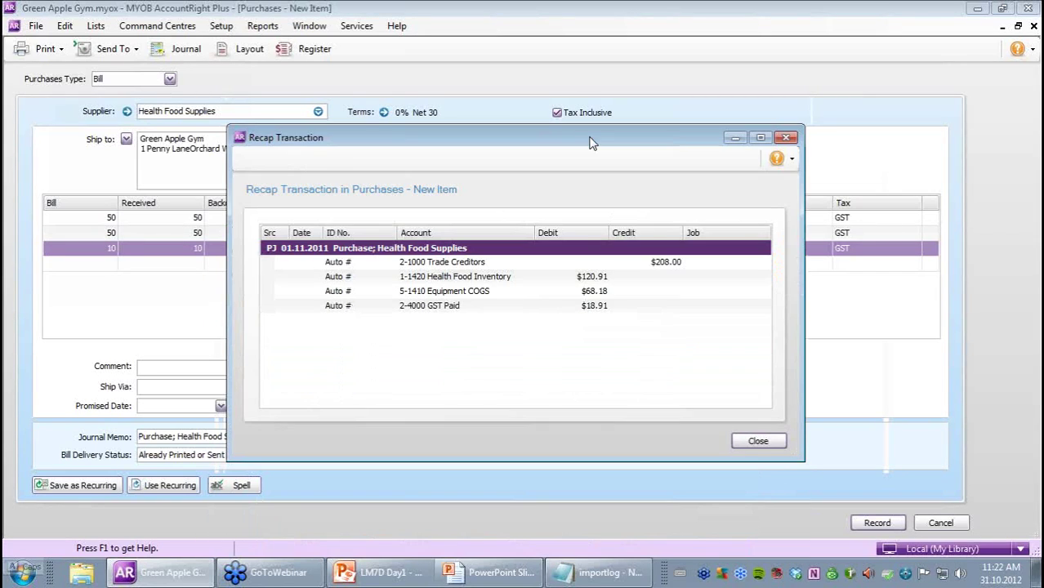
click(758, 442)
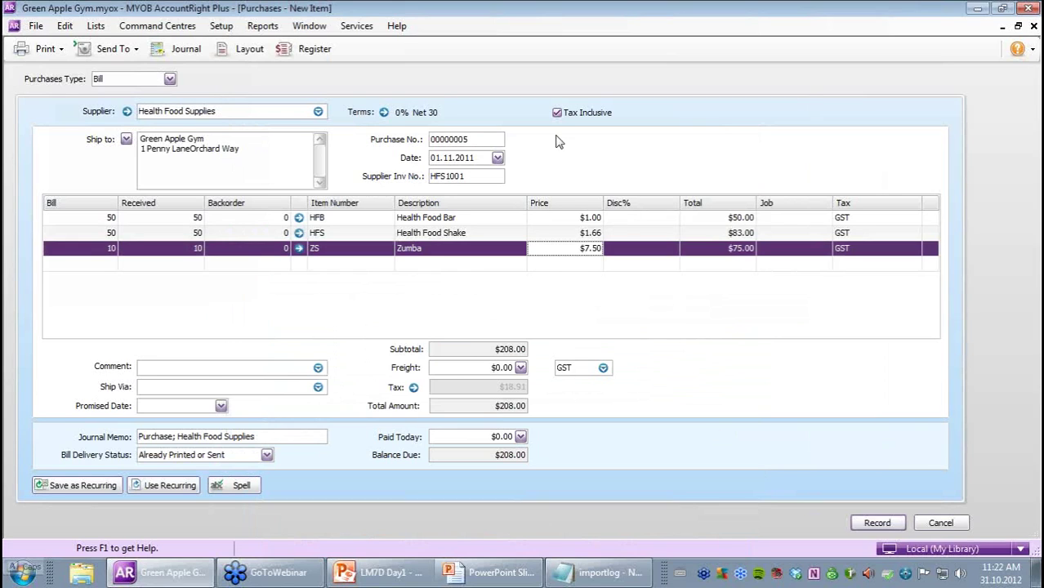
click(65, 26)
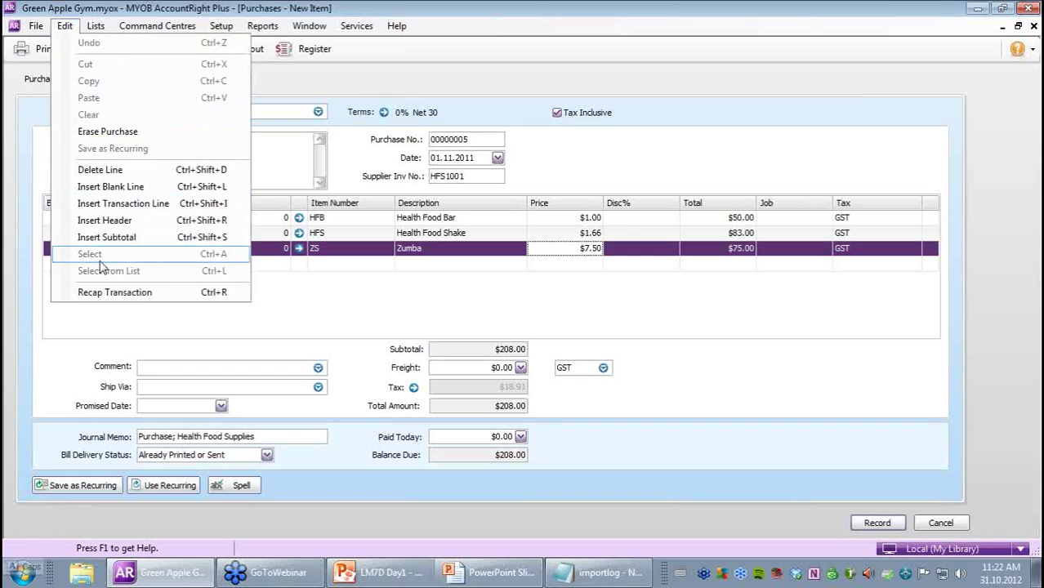
click(104, 292)
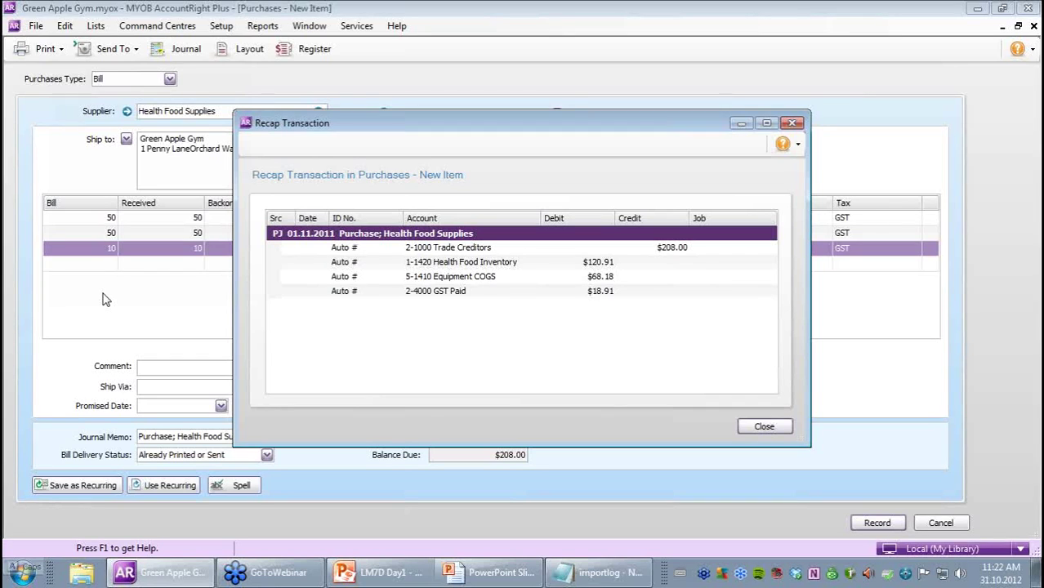
click(779, 430)
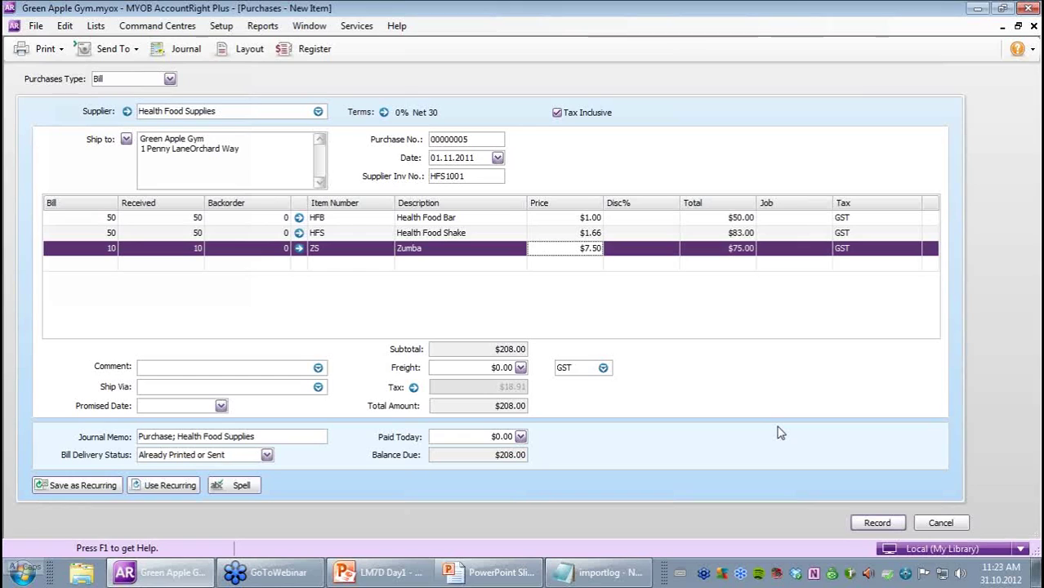
- Record the Health Food Supplies bill without applying the No ABN/TFN tax code, and close the purchase entry window
click(879, 524)
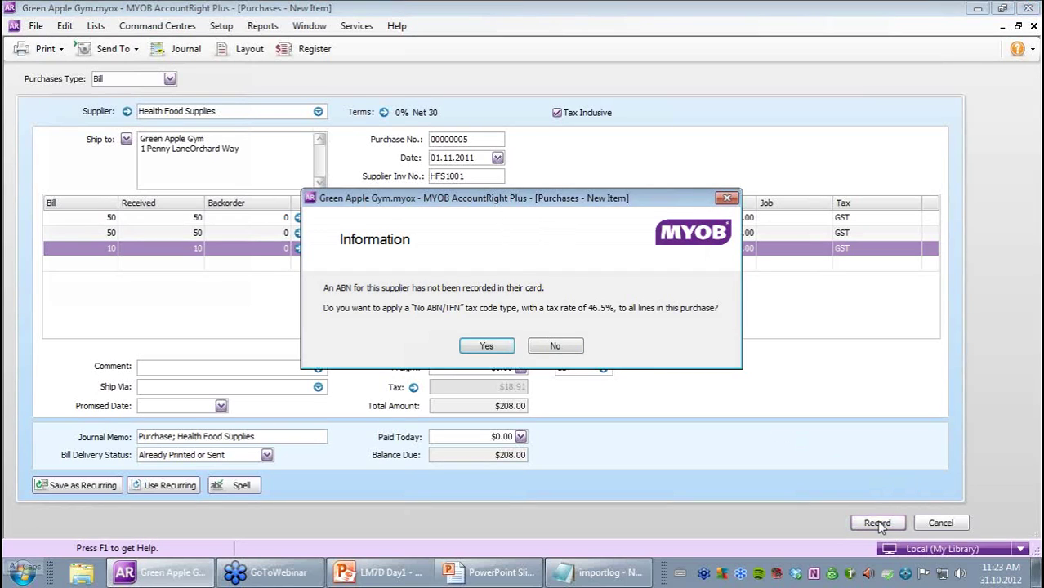
click(564, 346)
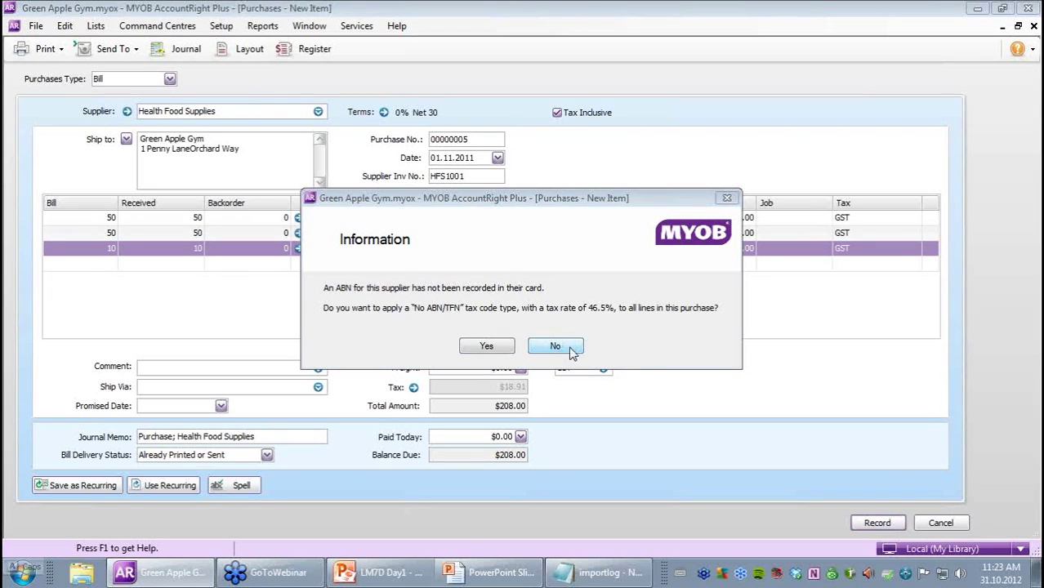
click(572, 349)
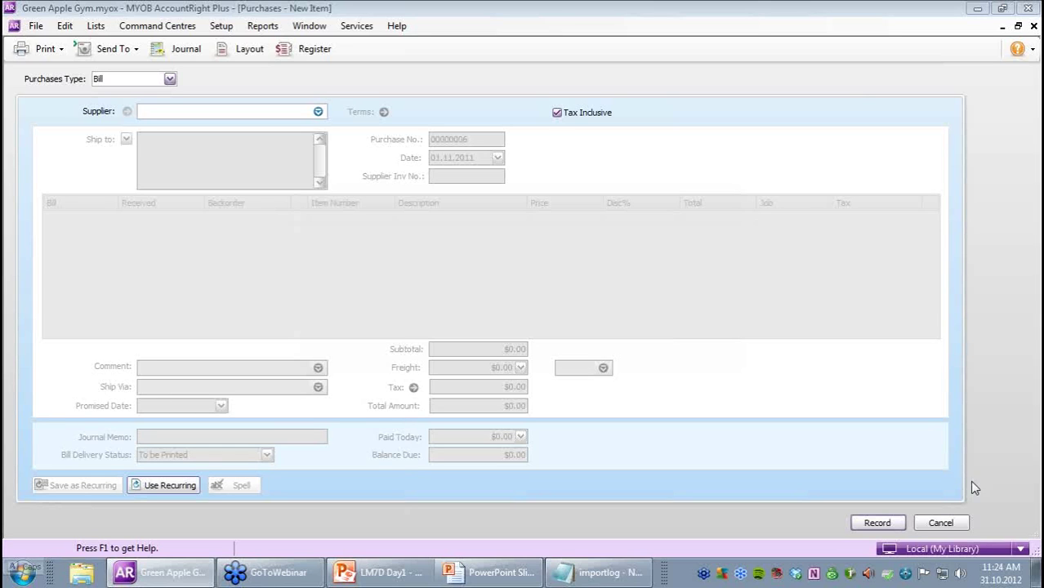
click(952, 524)
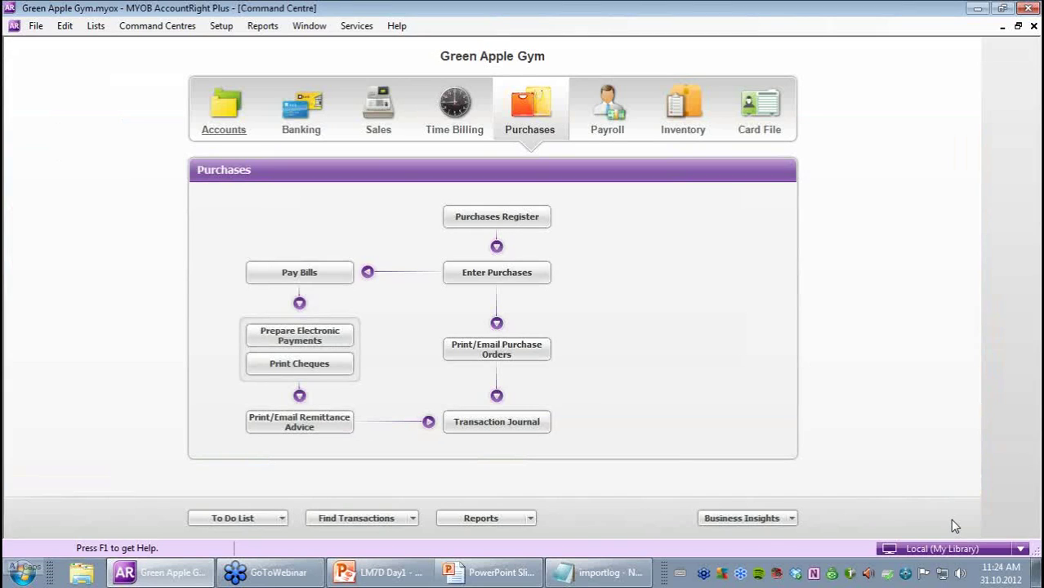
- Start a new purchase bill for supplier Fitness DVDs Australia with supplier invoice number DF6973
click(496, 275)
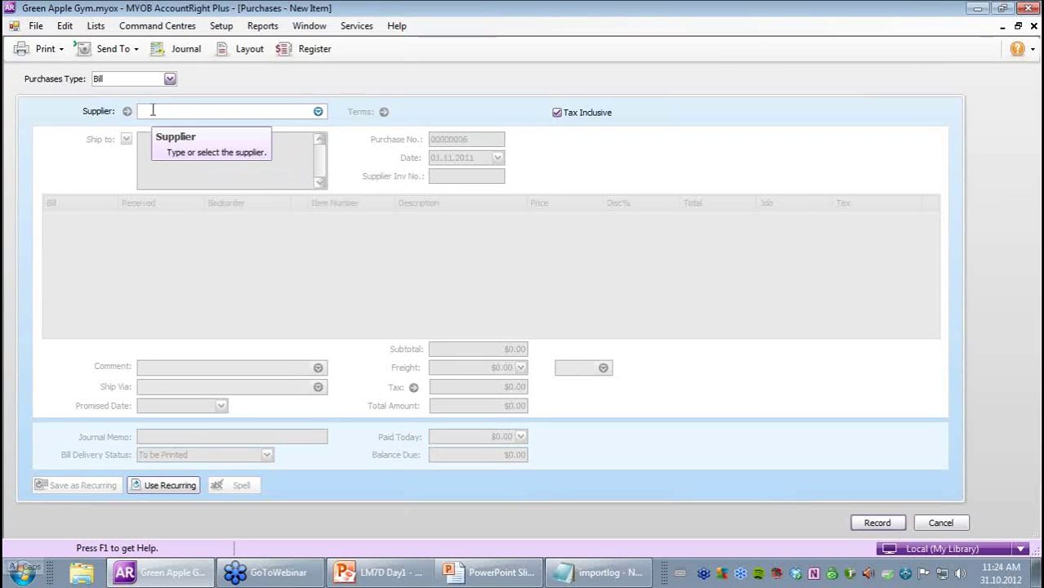
text(Fitness DVDs Australia)
key(Tab)
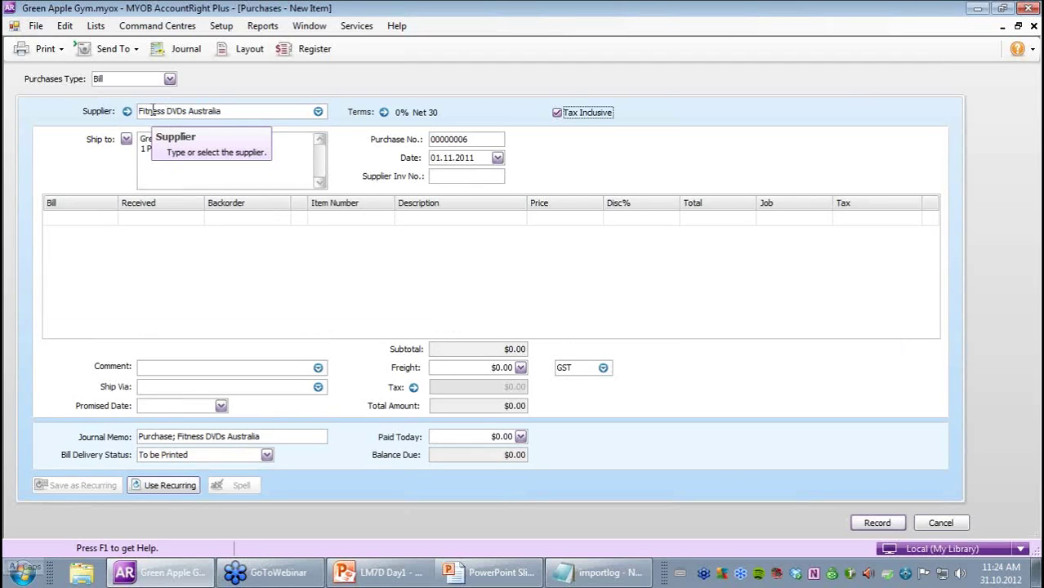
click(450, 177)
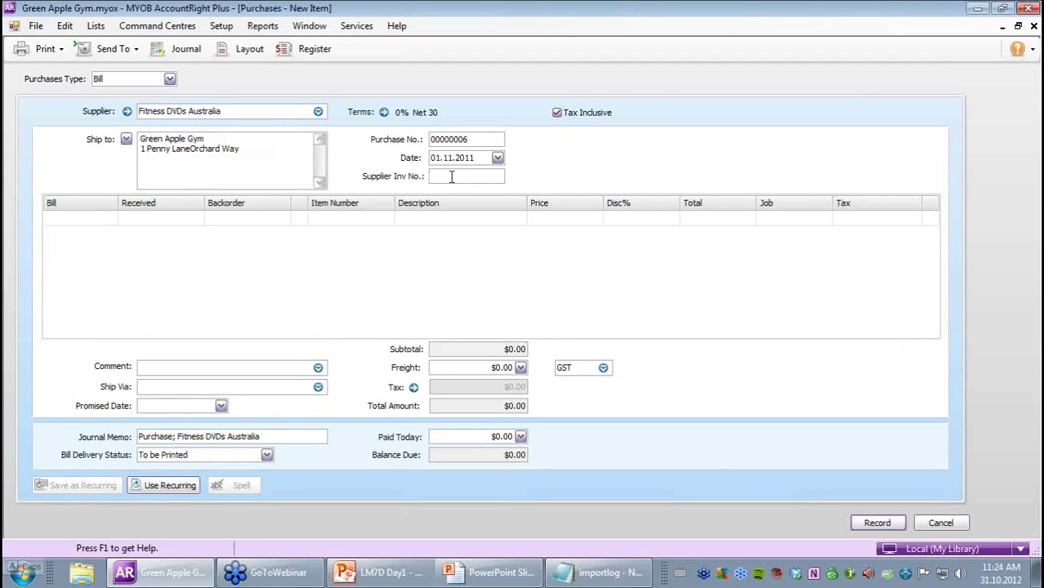
text(df)
key(Caps_Lock)
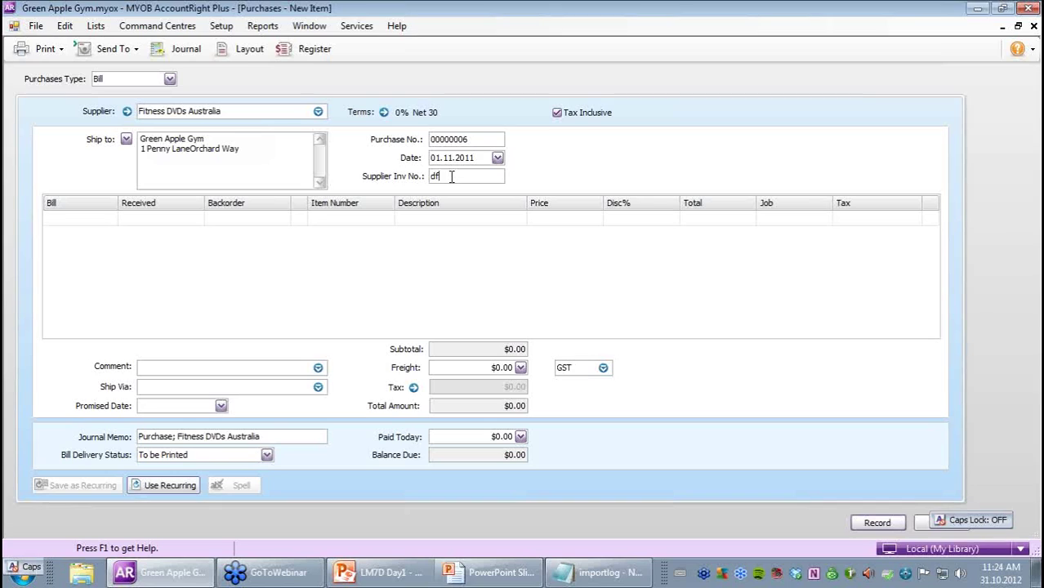
key(BackSpace)
key(BackSpace)
text(DF693)
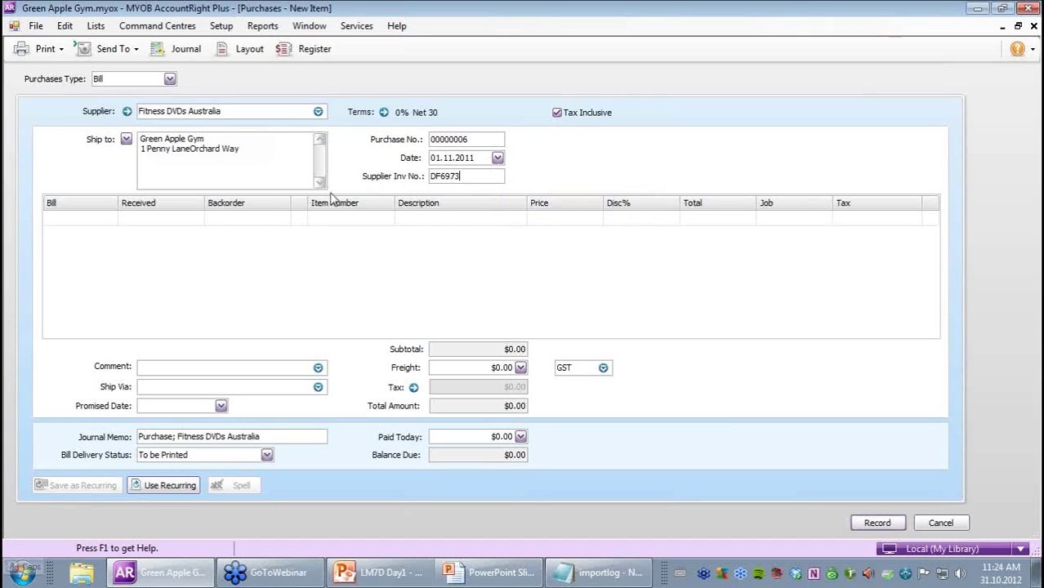
- Enter the first bill line for 100 units of item DP01AU with nothing on backorder
click(80, 218)
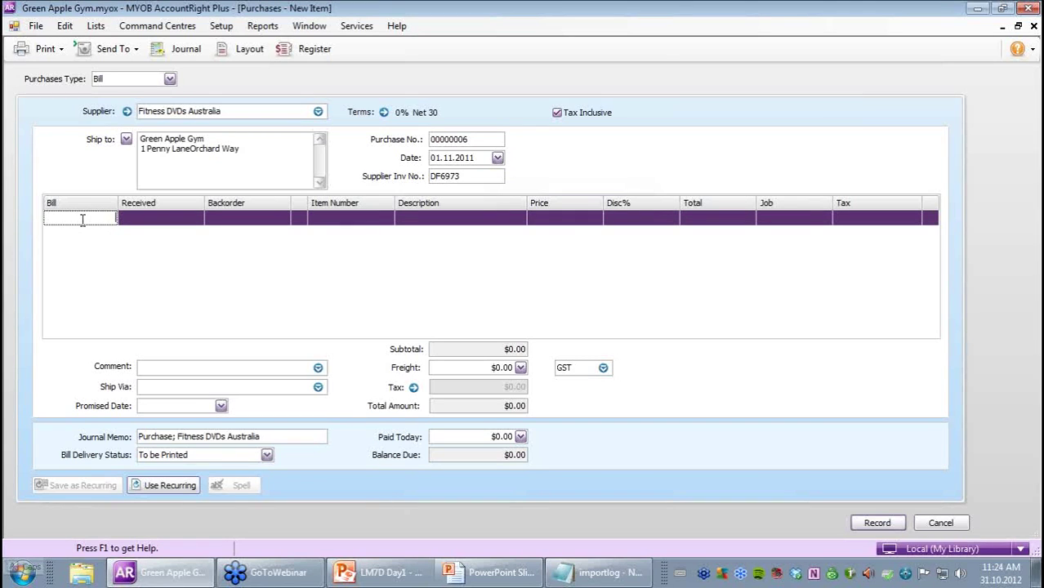
text(100.)
key(Tab)
key(Tab)
key(Tab)
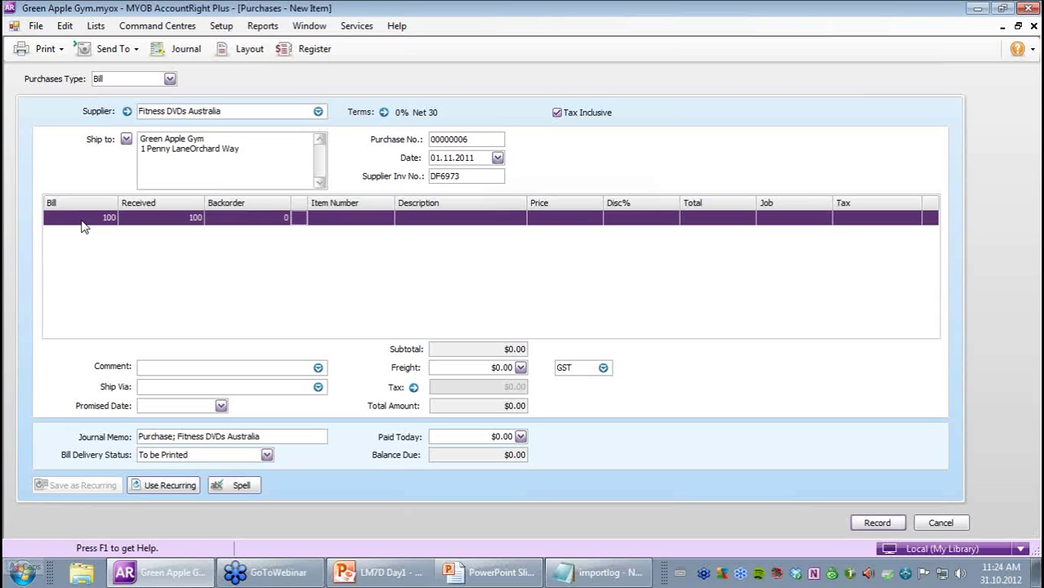
text(DP0)
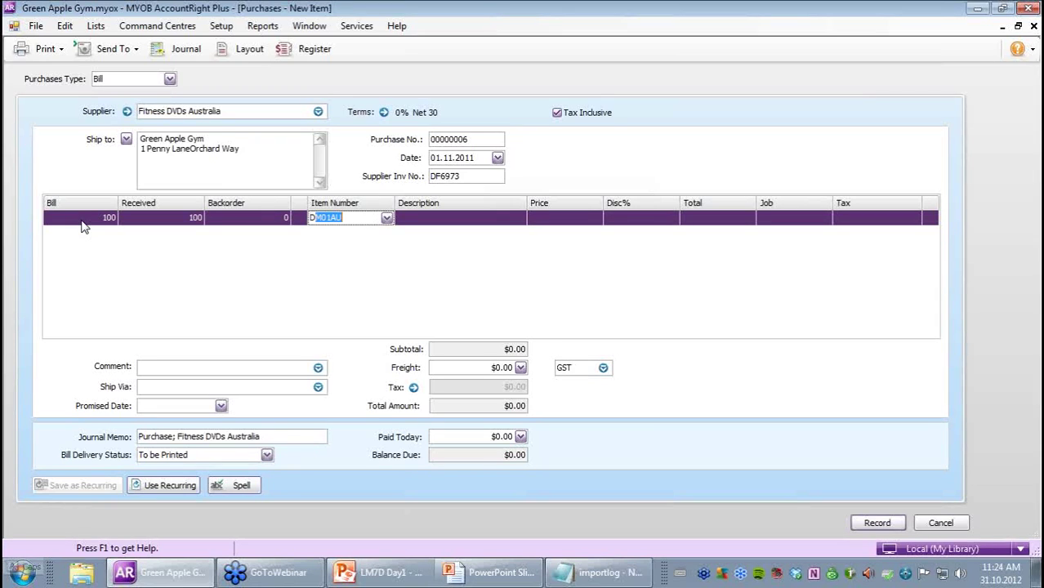
text(1)
key(Tab)
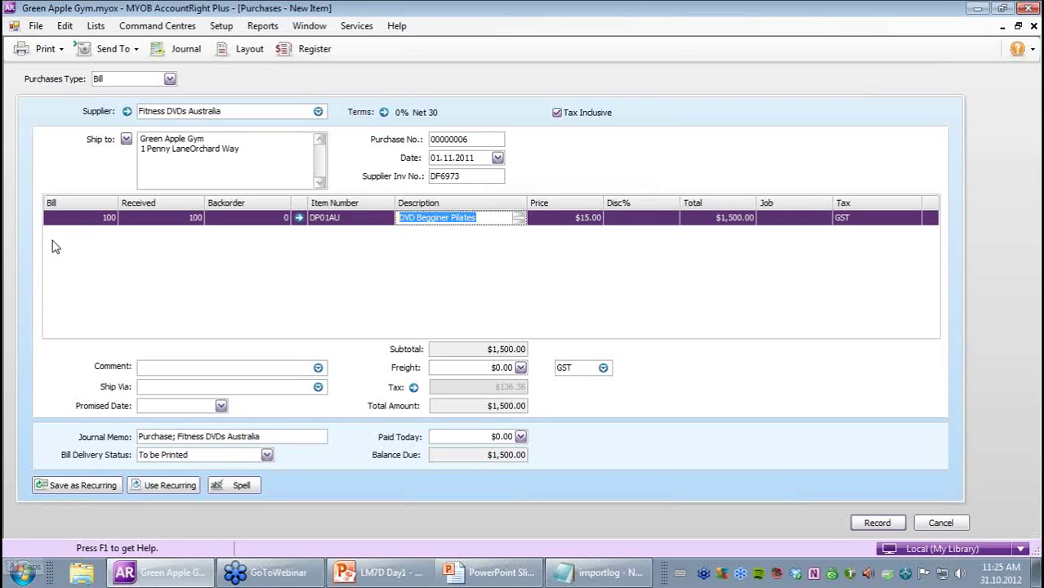
- Add a second bill line for 100 units of item DY01AU
click(72, 237)
text(100)
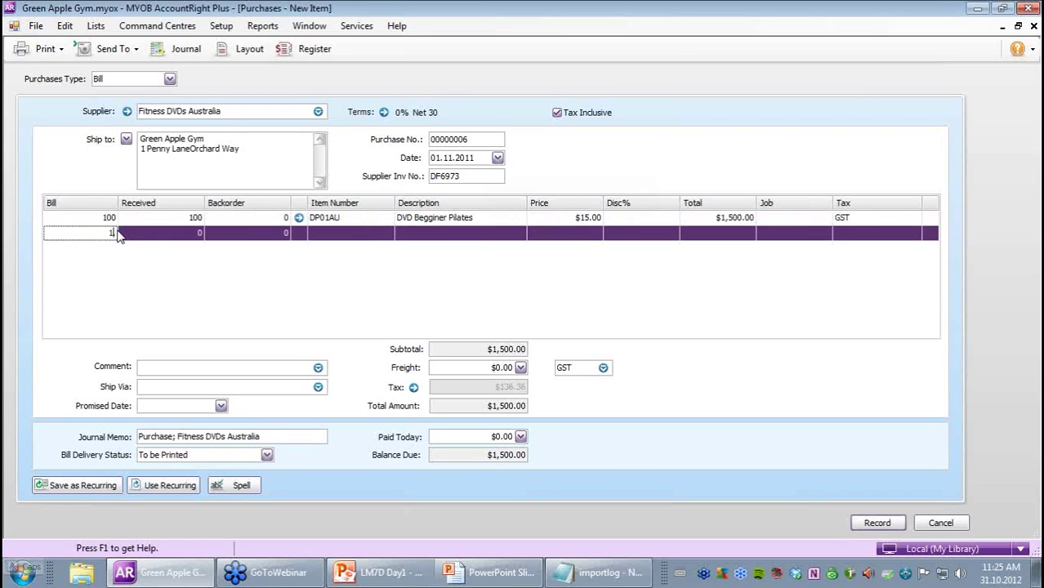
key(Tab)
key(Tab)
key(Tab)
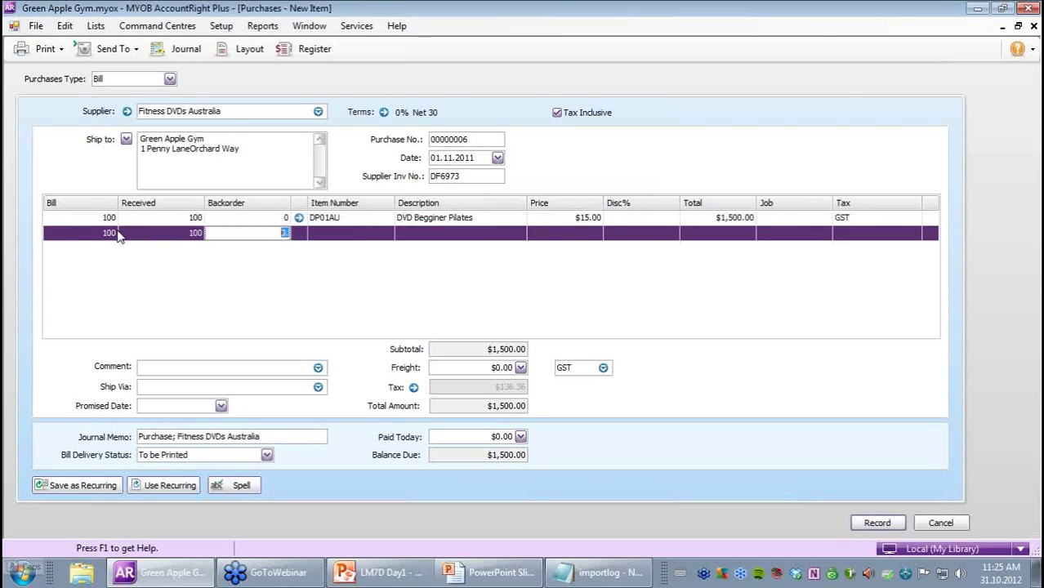
text(DY01AU)
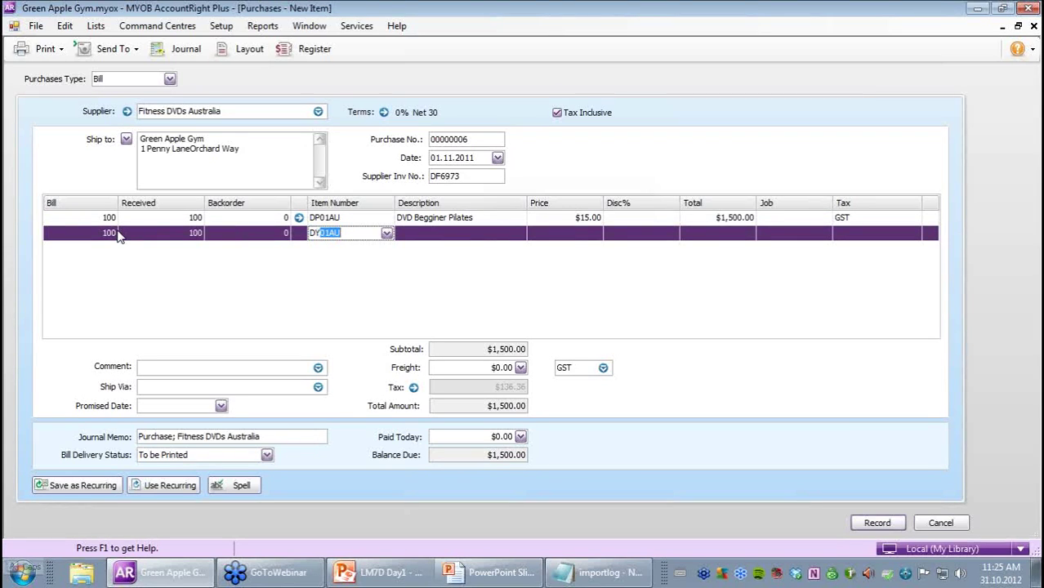
- Add a third bill line for 100 units of item DM01AU, keeping its default description and price
click(90, 250)
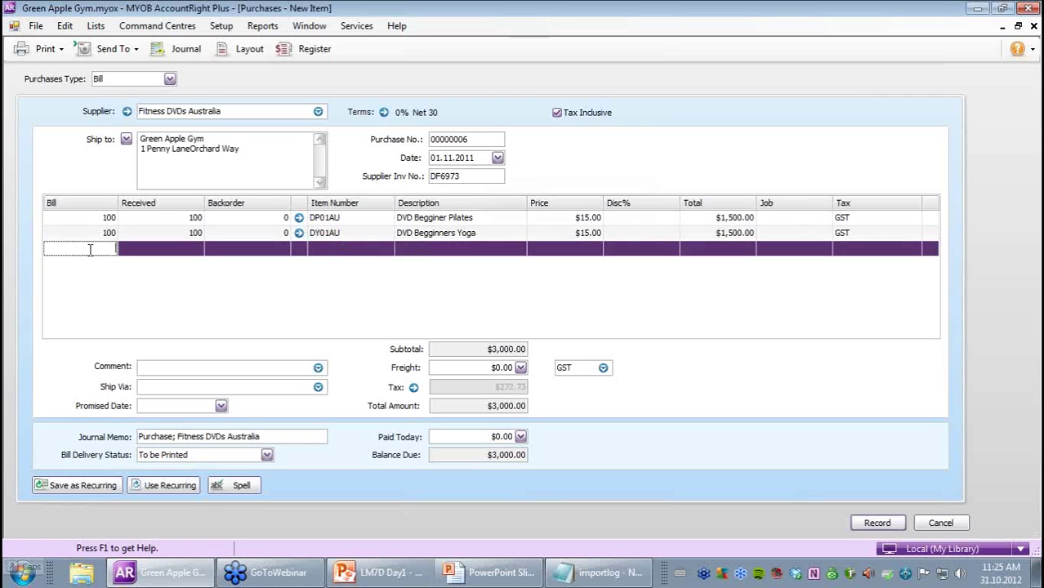
text(100)
key(Tab)
key(Tab)
key(Tab)
key(Tab)
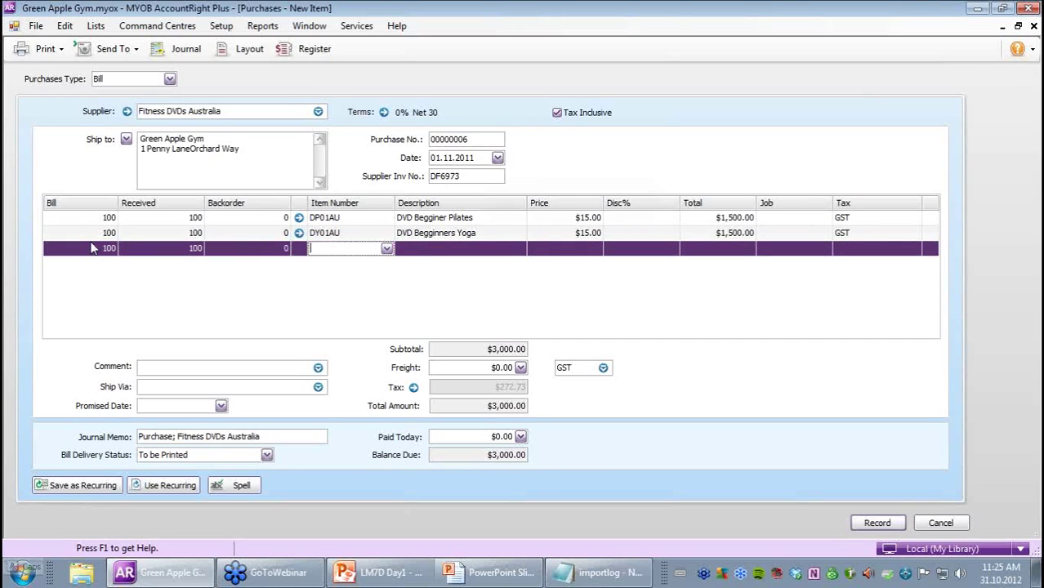
text(DM01AU)
key(Tab)
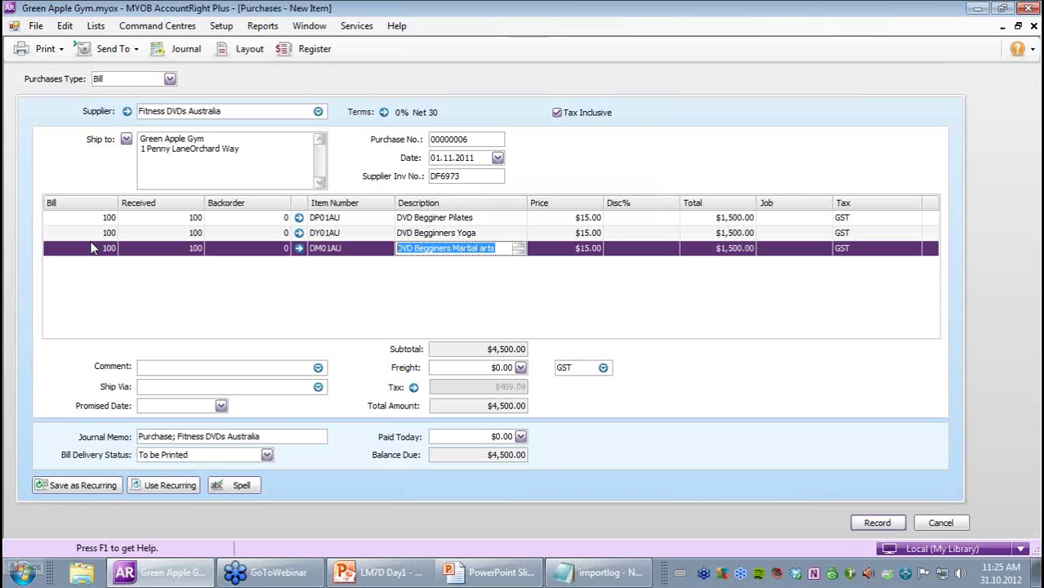
- Record the Fitness DVDs Australia bill, declining the No ABN/TFN tax code, and close the purchase entry window
click(868, 523)
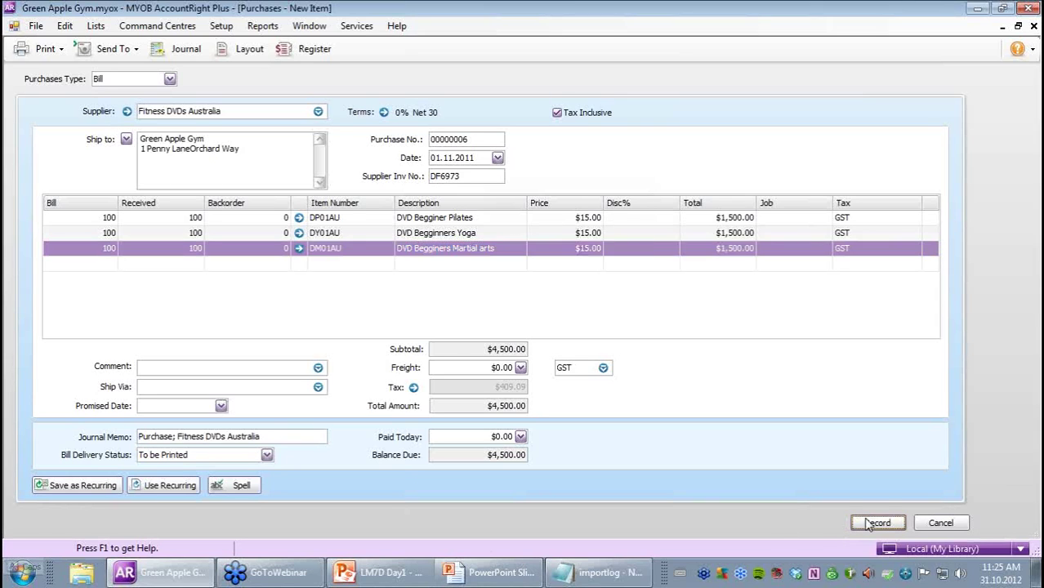
click(567, 346)
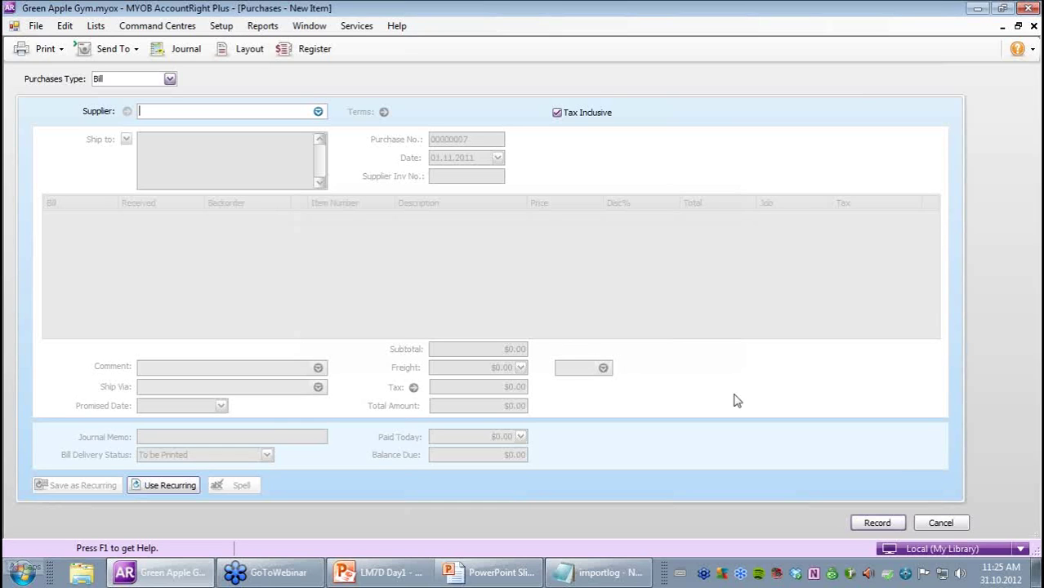
click(938, 524)
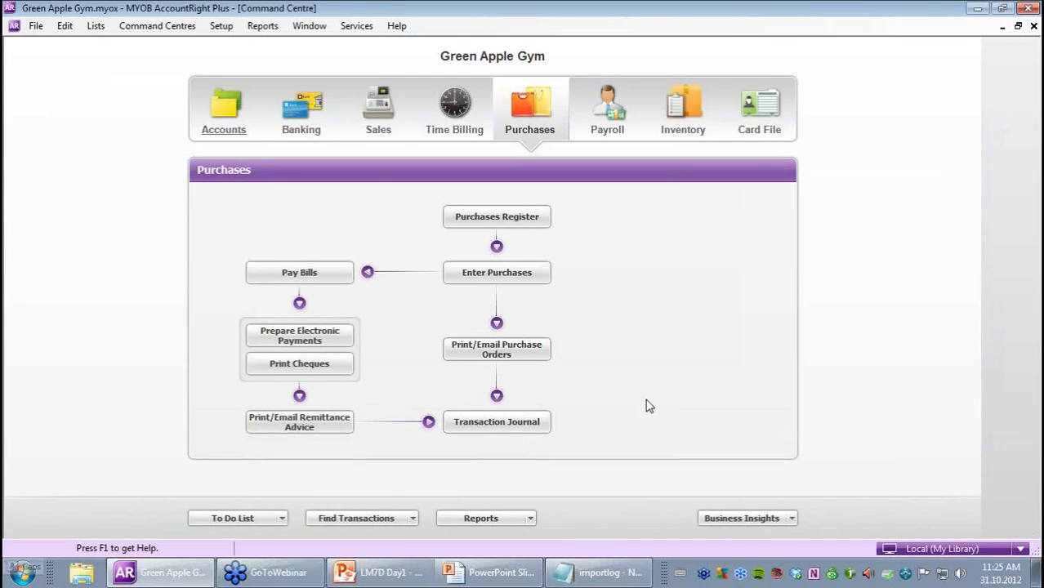
- Start a bill payment to Health Food Supplies and apply full payment to its open purchase
click(344, 282)
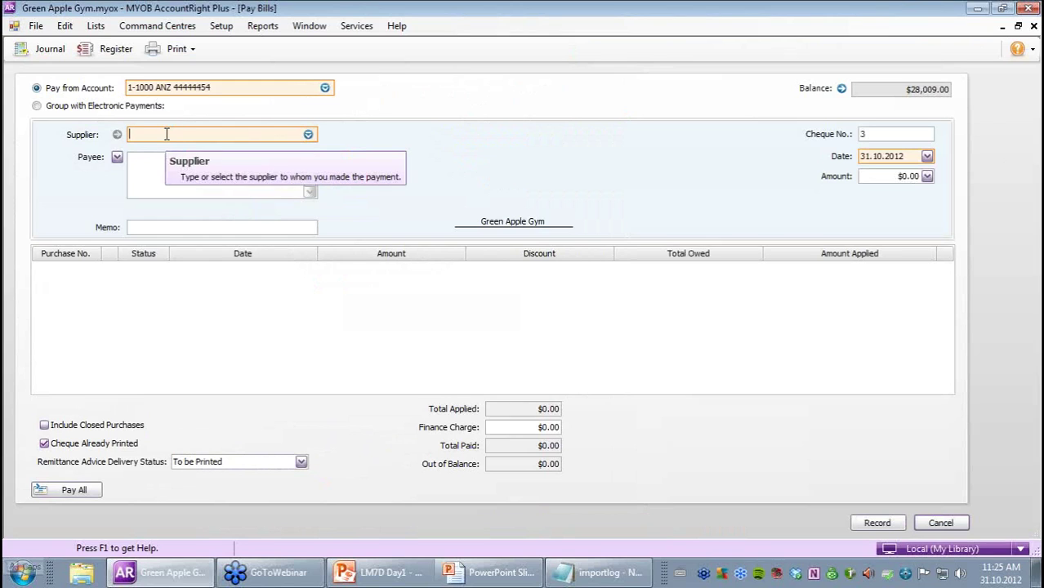
text(Health Food Supplies)
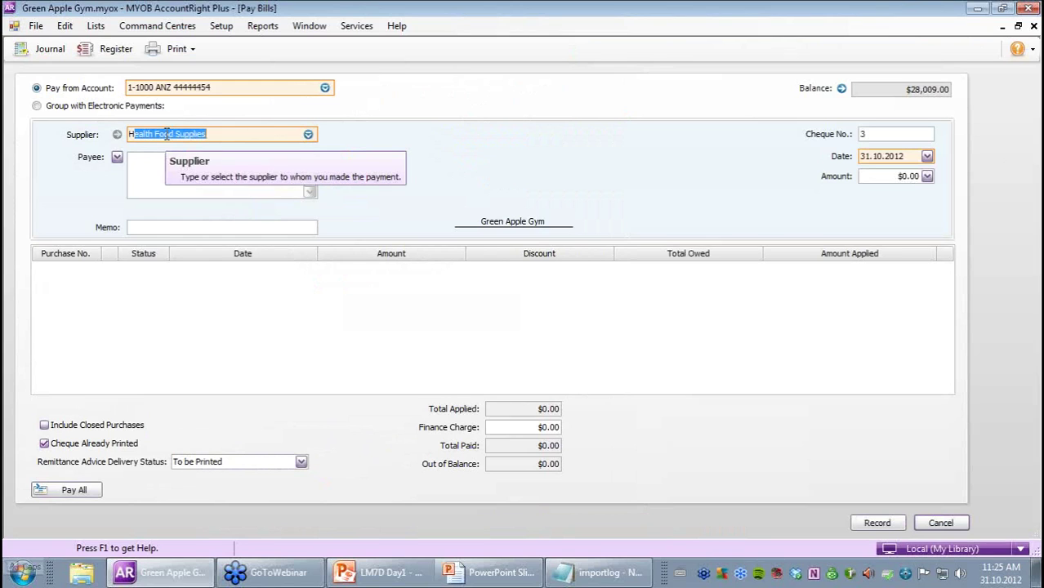
key(Tab)
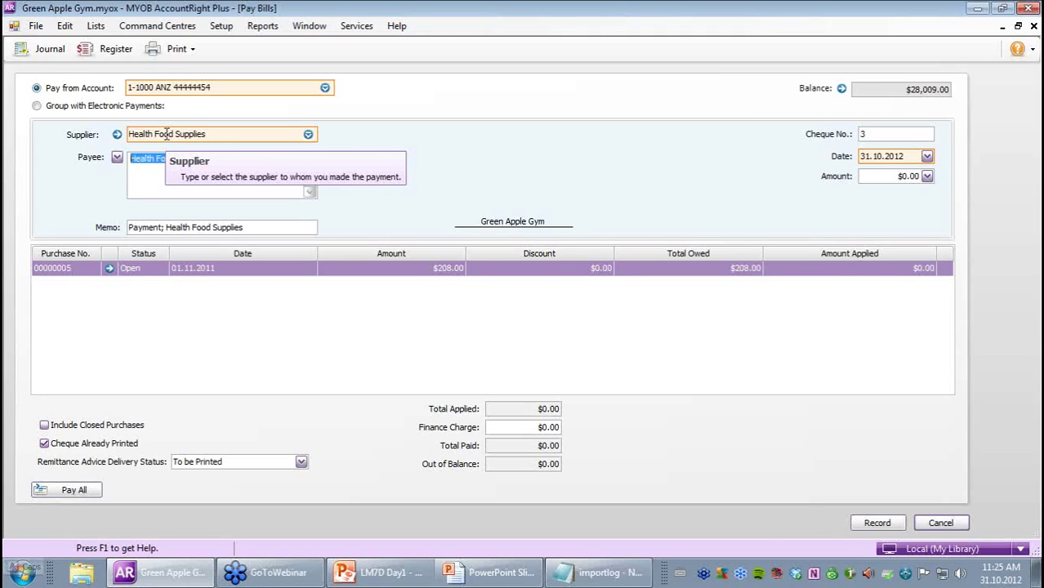
click(70, 494)
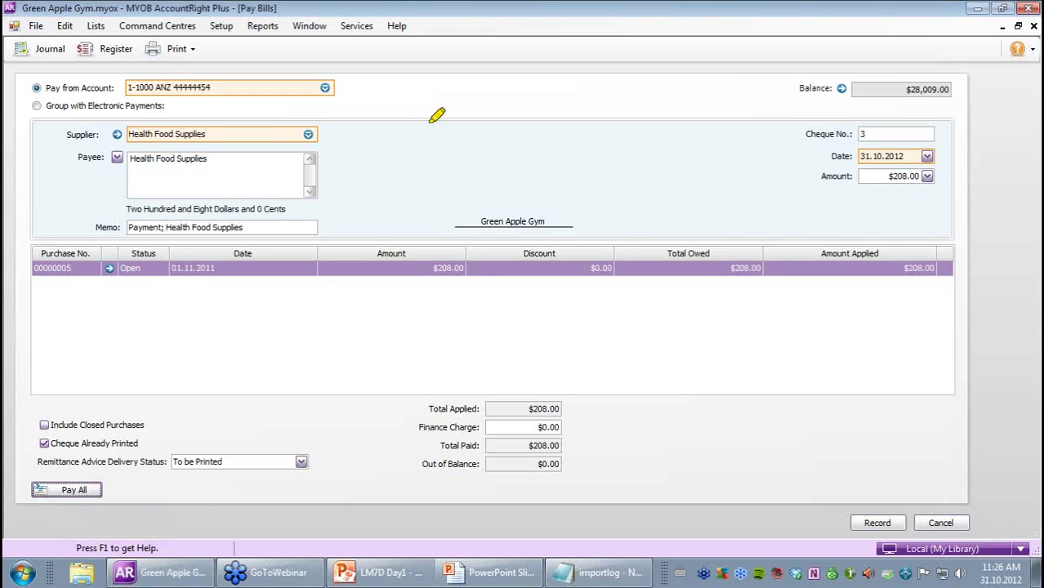
mouse_move(190, 90)
mouse_down()
mouse_move(205, 88)
mouse_move(210, 70)
mouse_move(140, 100)
mouse_up()
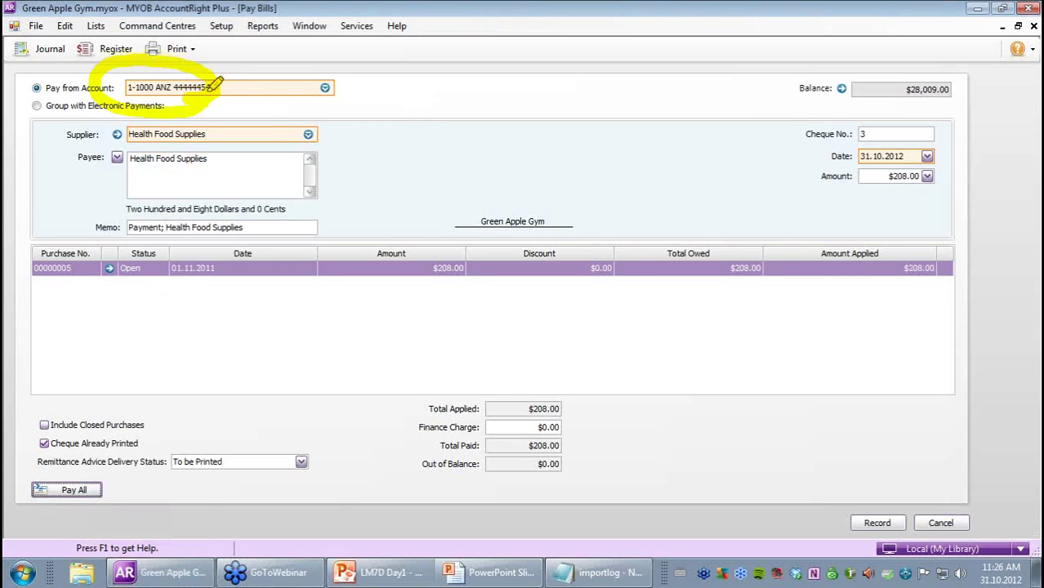
mouse_move(121, 481)
mouse_down()
mouse_move(61, 453)
mouse_move(93, 510)
mouse_move(119, 473)
mouse_up()
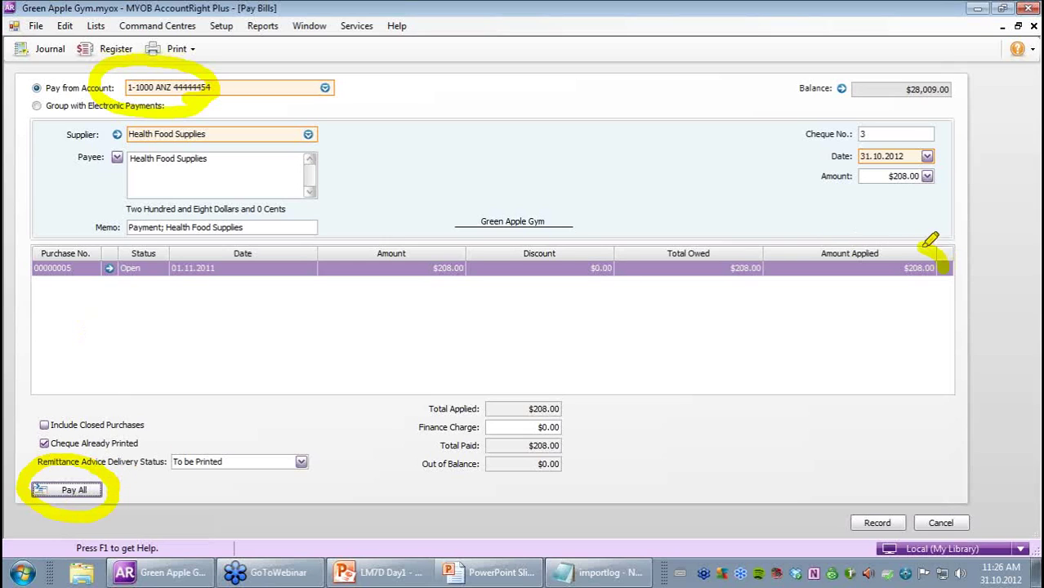
mouse_move(930, 235)
mouse_down()
mouse_move(953, 259)
mouse_move(948, 242)
mouse_up()
mouse_move(907, 183)
mouse_down()
mouse_move(899, 195)
mouse_move(927, 178)
mouse_up()
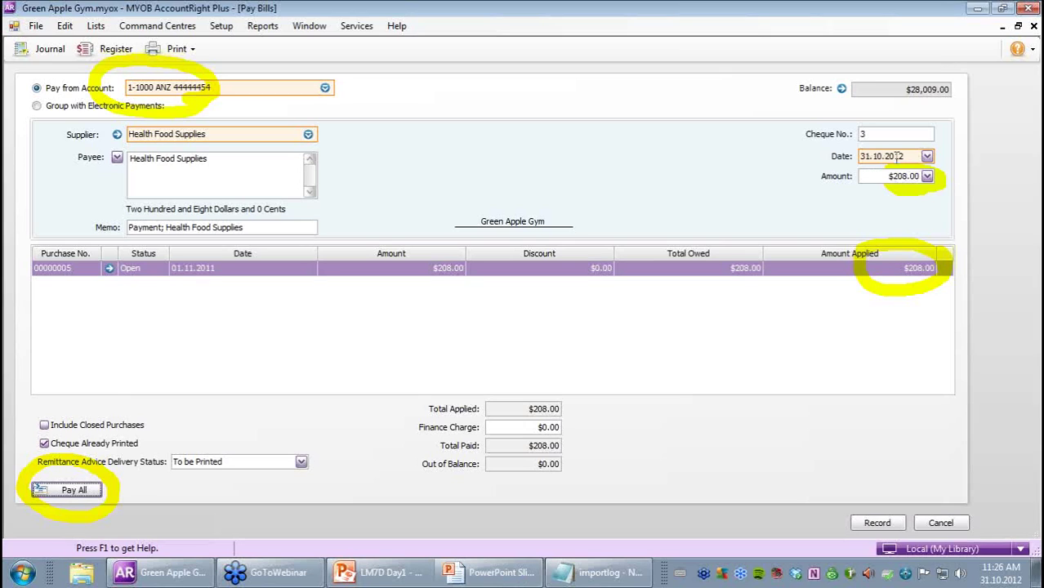
- Date the Health Food Supplies payment 12.11.2011 and set its cheque number to EFT
click(861, 156)
text(12.)
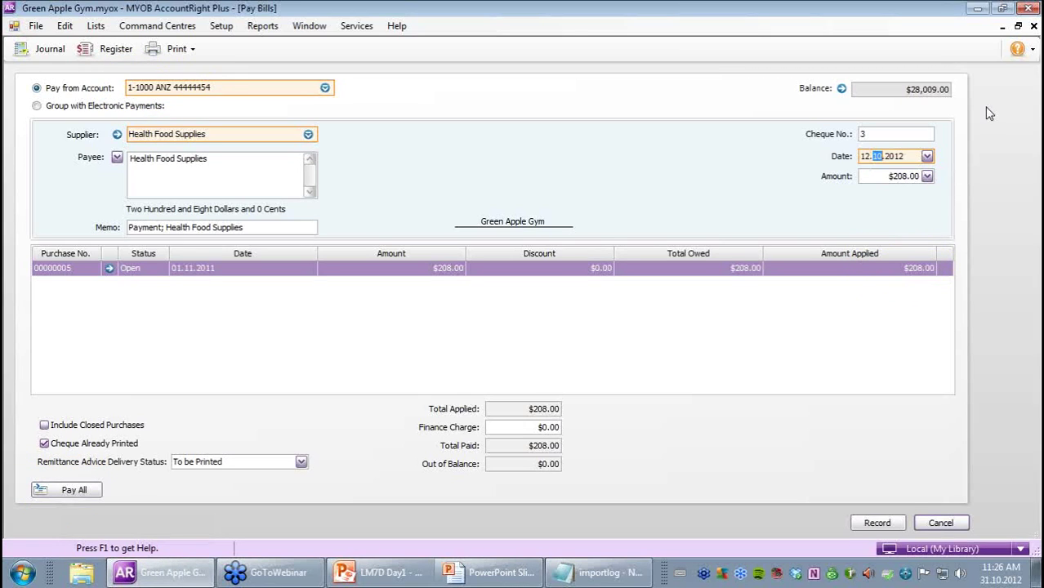
text(11.2011)
click(900, 136)
drag(903, 133, 845, 129)
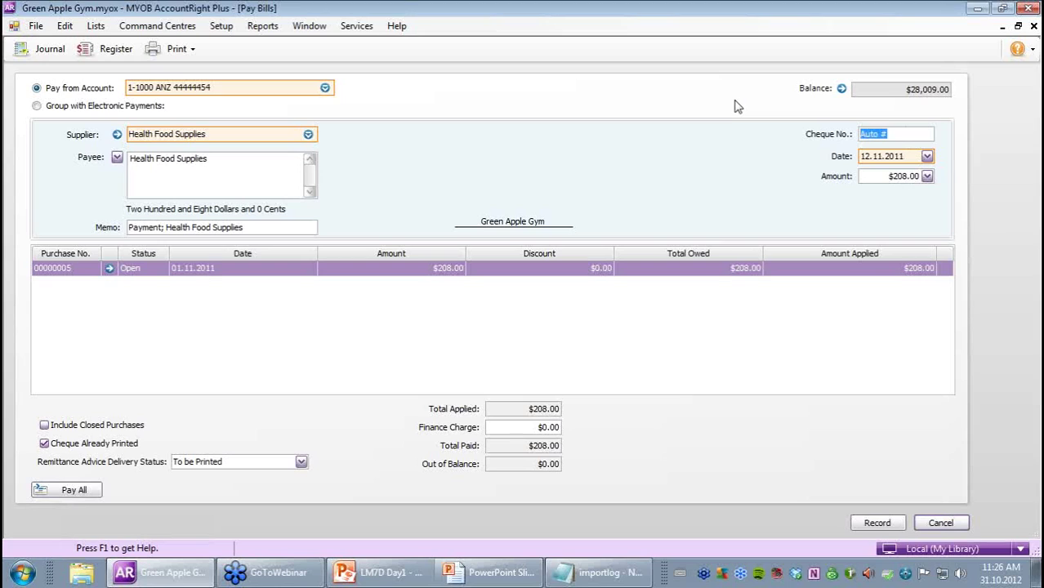
text(EFT)
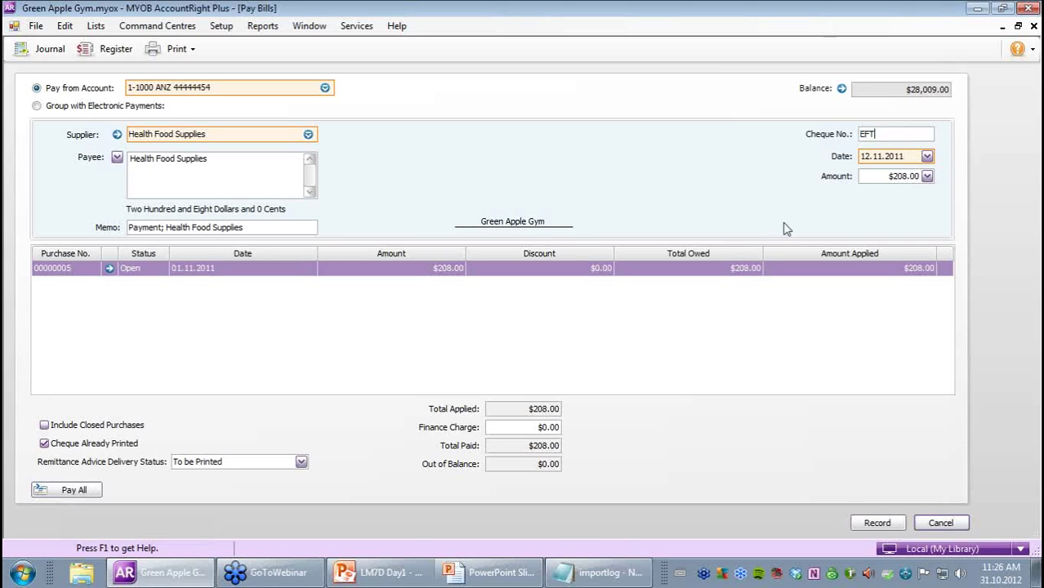
- Record the Health Food Supplies payment, then leave Pay Bills for the Inventory command centre
click(884, 524)
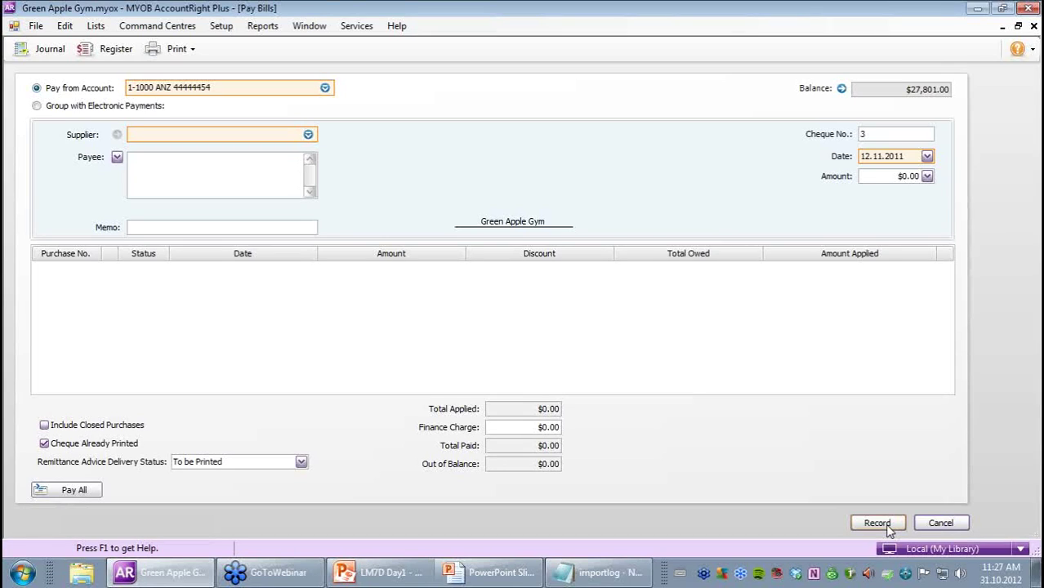
click(936, 524)
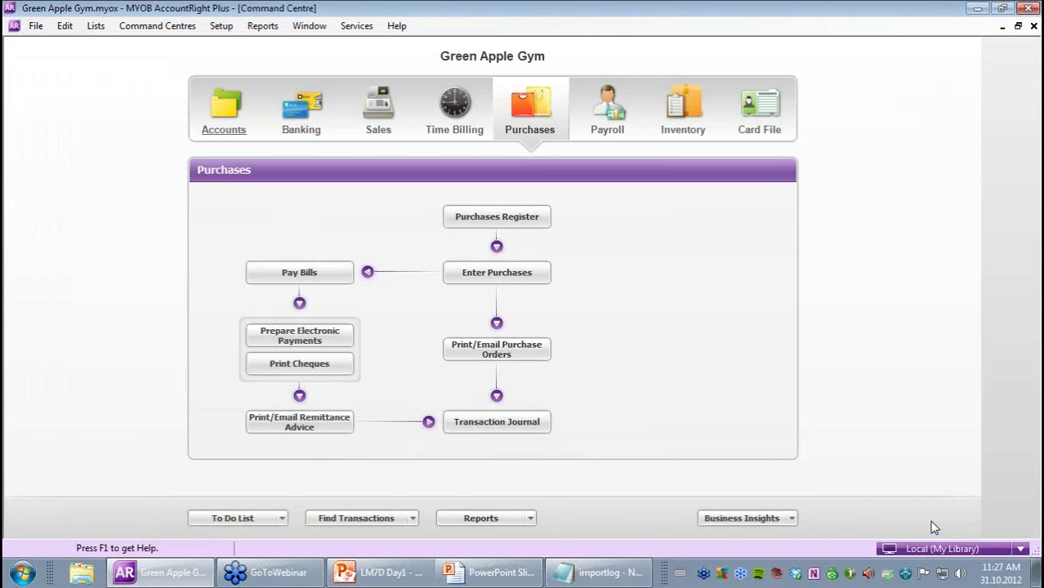
click(677, 113)
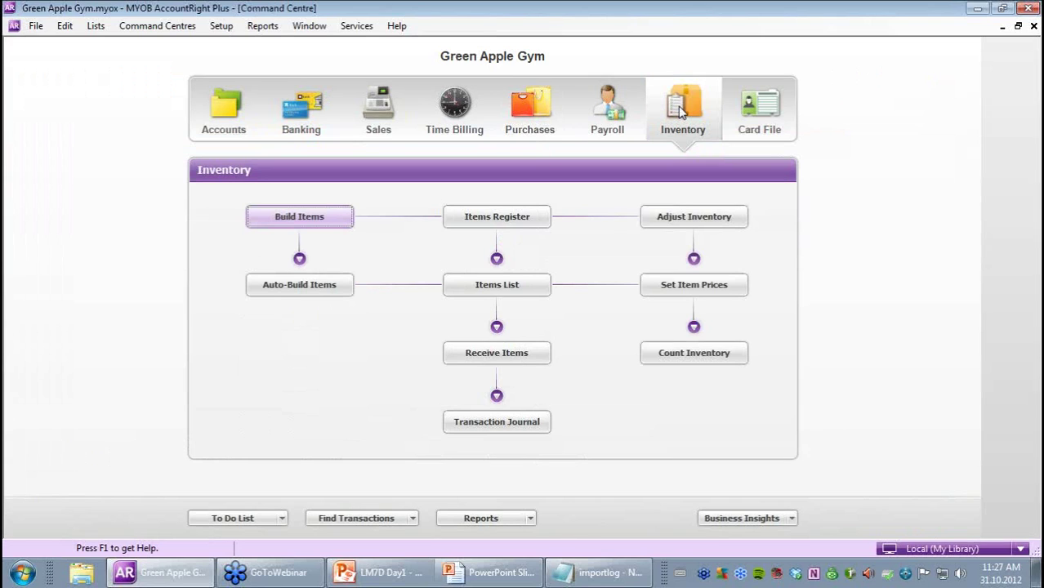
- Start receiving items from supplier Health Food Supplies and date the receipt 05.11.2011
click(524, 353)
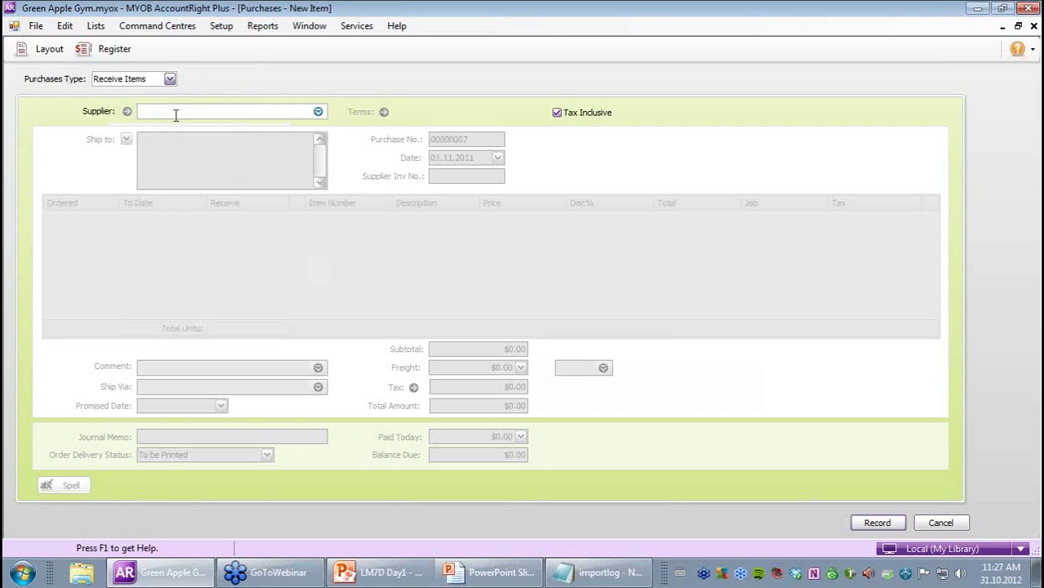
text(Health Food Supplies)
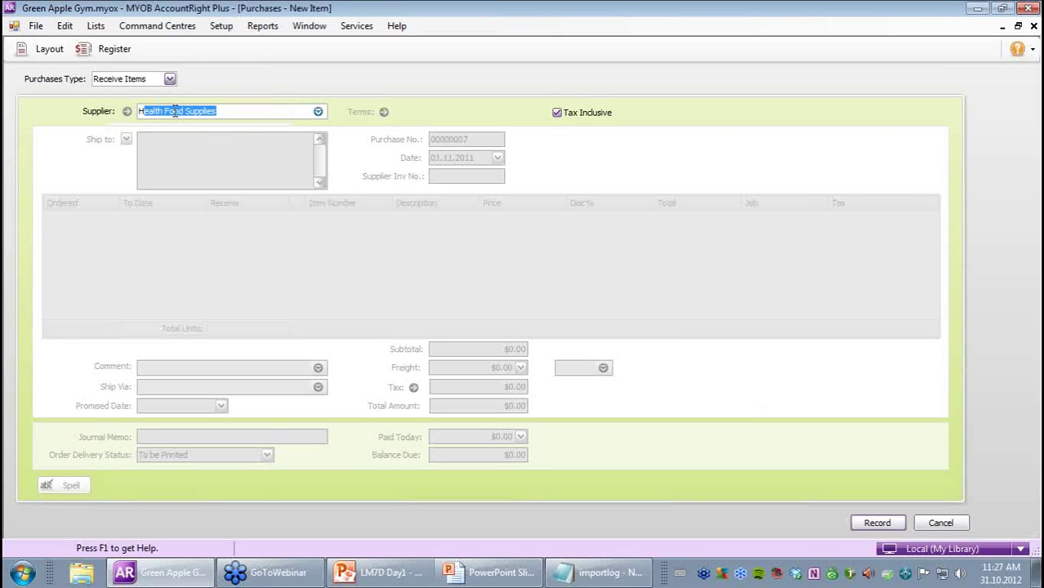
key(Tab)
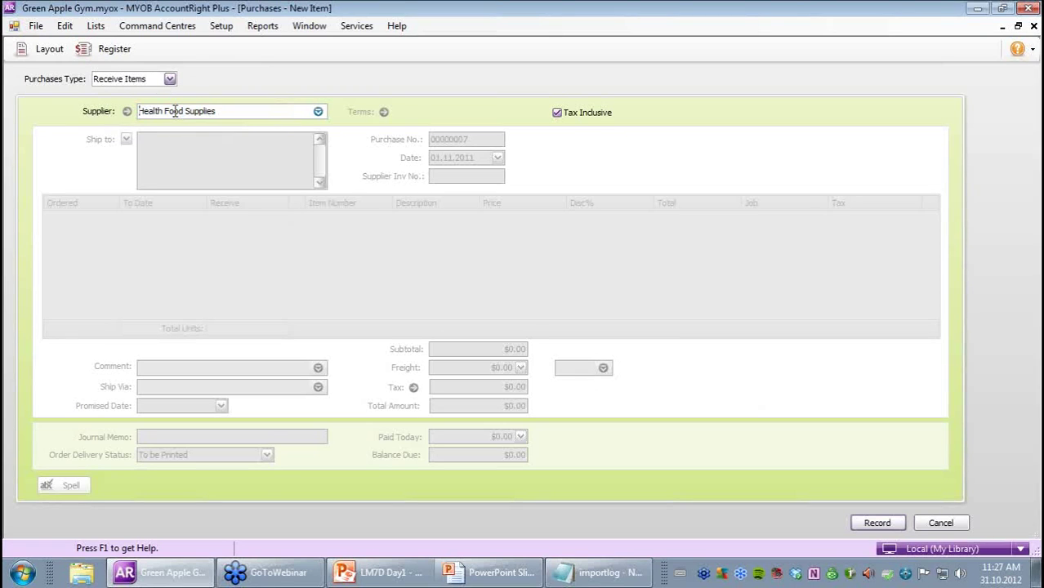
click(432, 158)
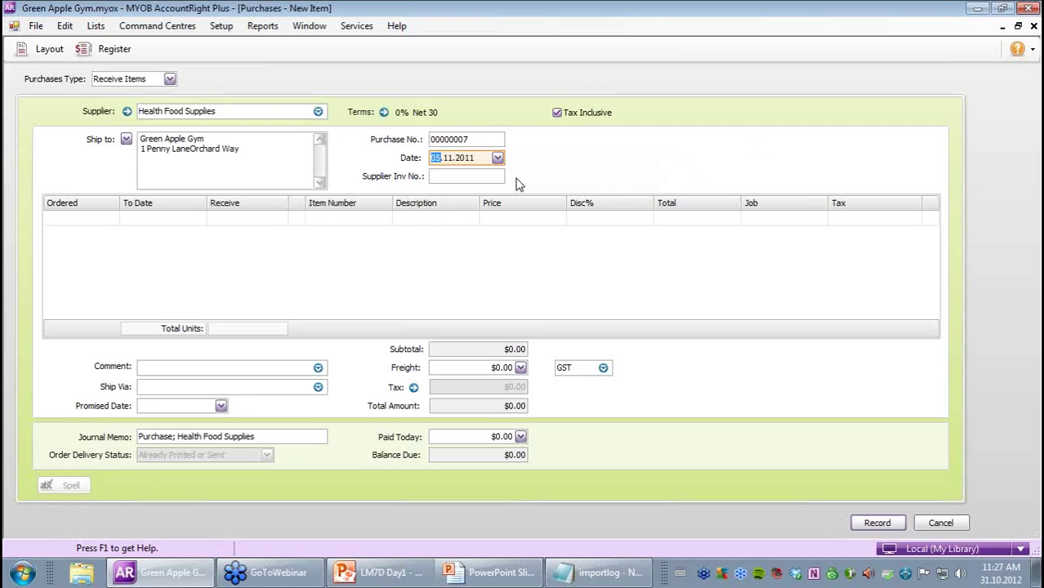
- Add a line with 10 ordered and 10 received of item HFB, Health Food Bar, keeping its default price and tax
click(71, 219)
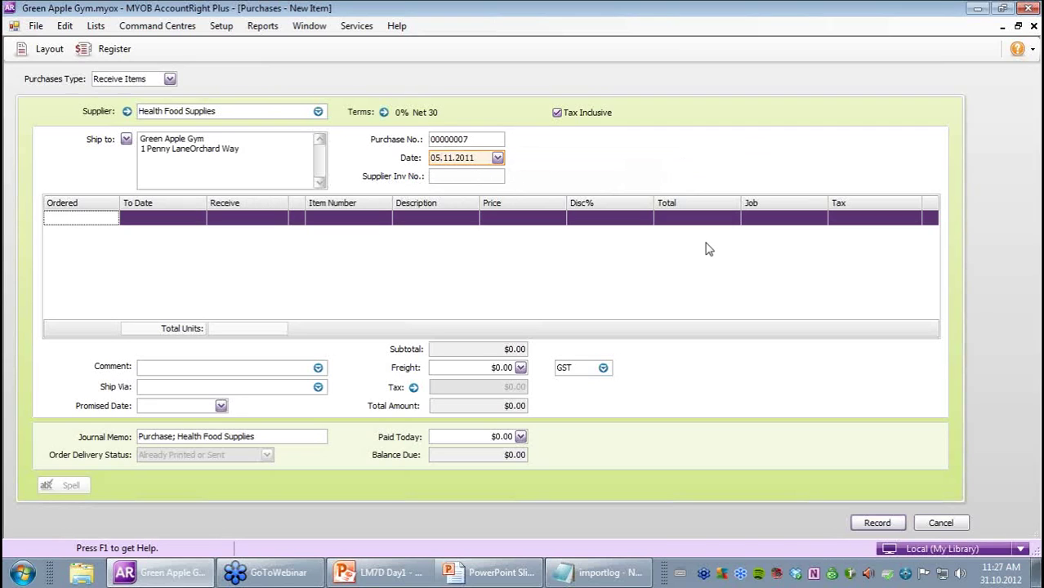
text(10.)
key(Tab)
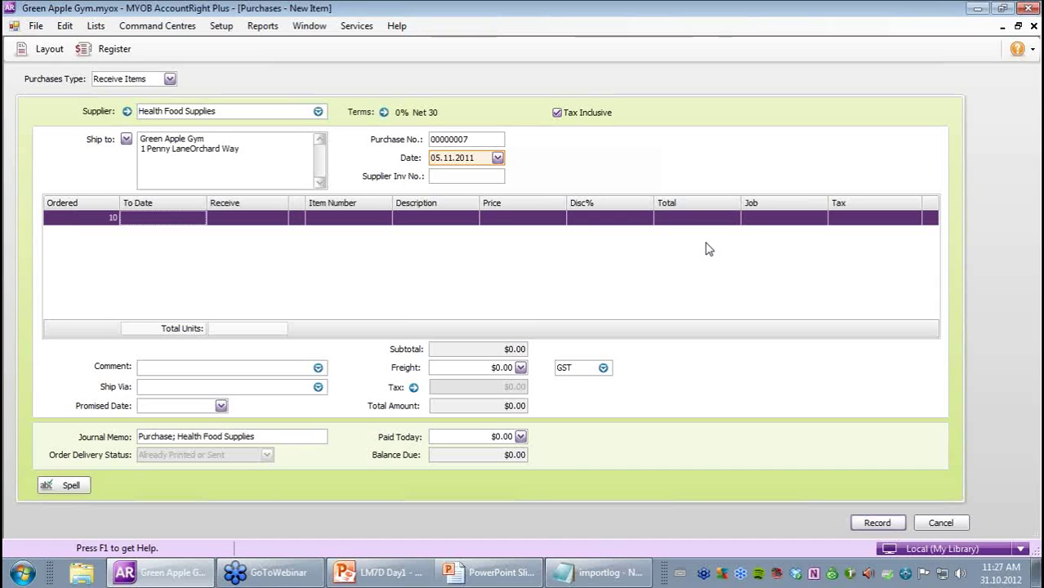
text(10)
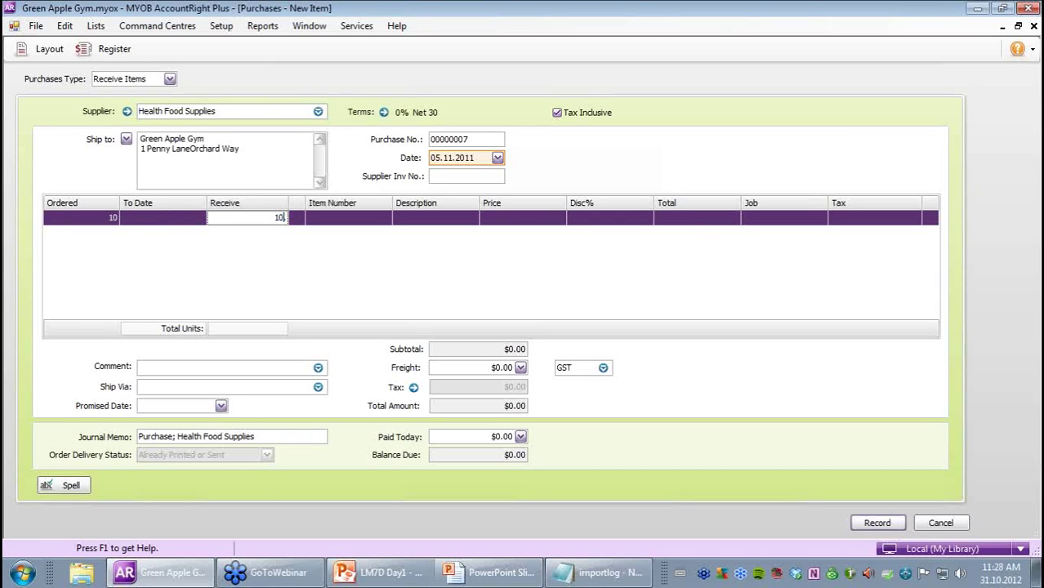
key(Tab)
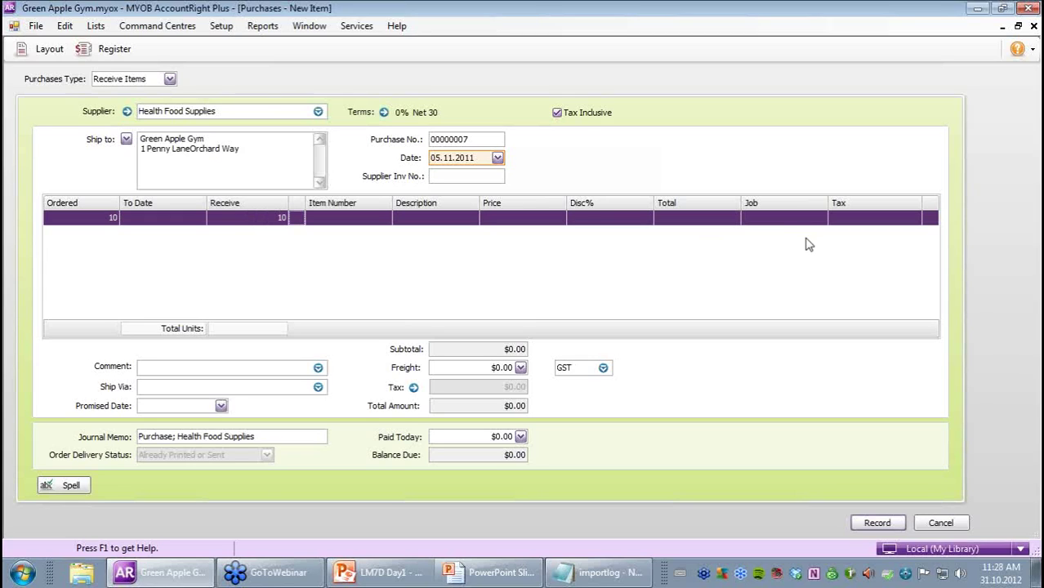
click(375, 218)
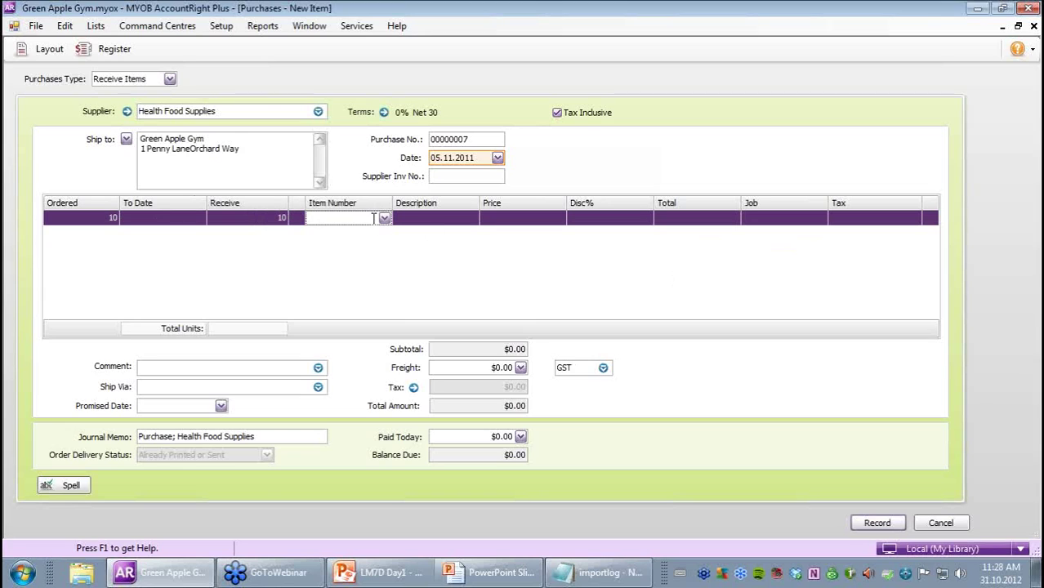
text(HFB)
key(Tab)
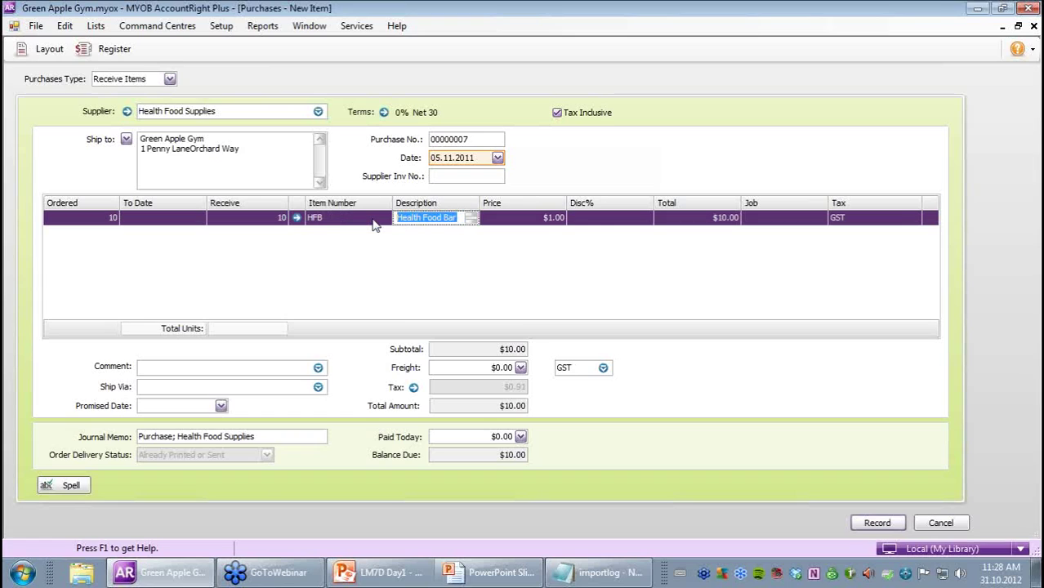
key(Tab)
key(Tab)
key(Tab)
key(Tab)
key(Tab)
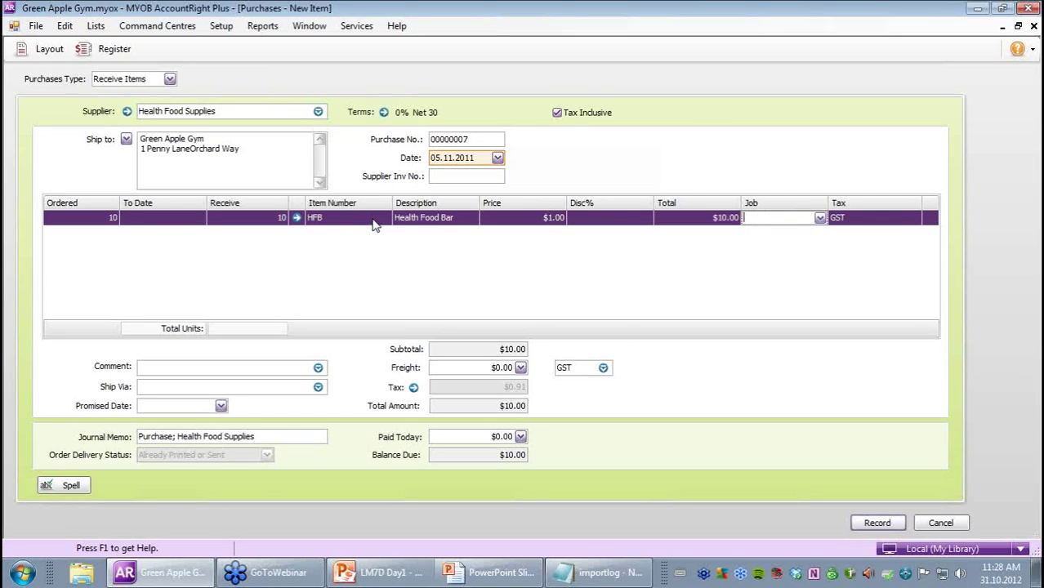
key(Tab)
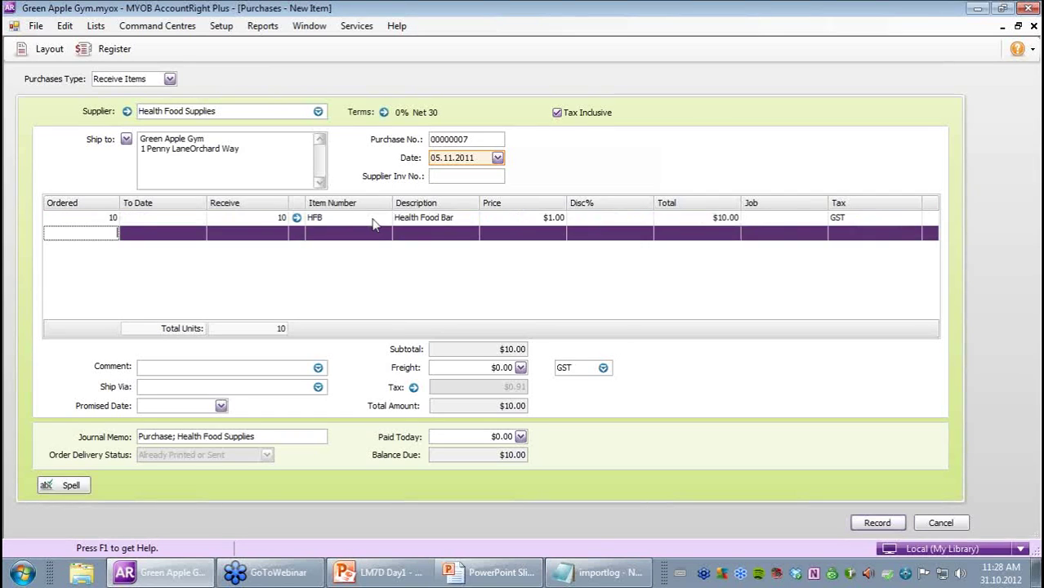
- Add a second line with 10 ordered and 10 received of item HFS, Health Food Shake, keeping its defaults
text(10.)
key(Tab)
text(10.)
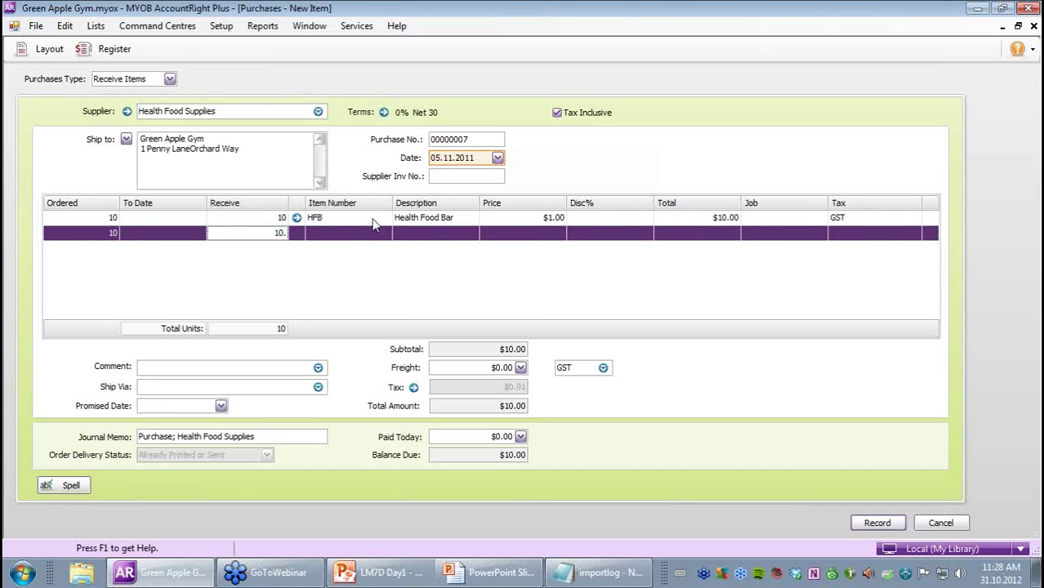
key(Tab)
text(HFS)
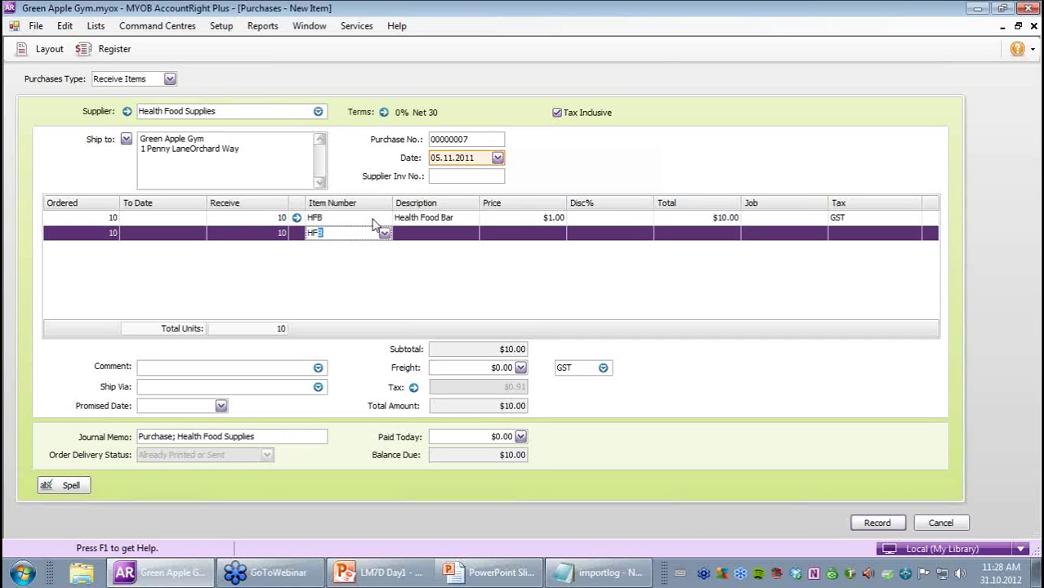
key(Tab)
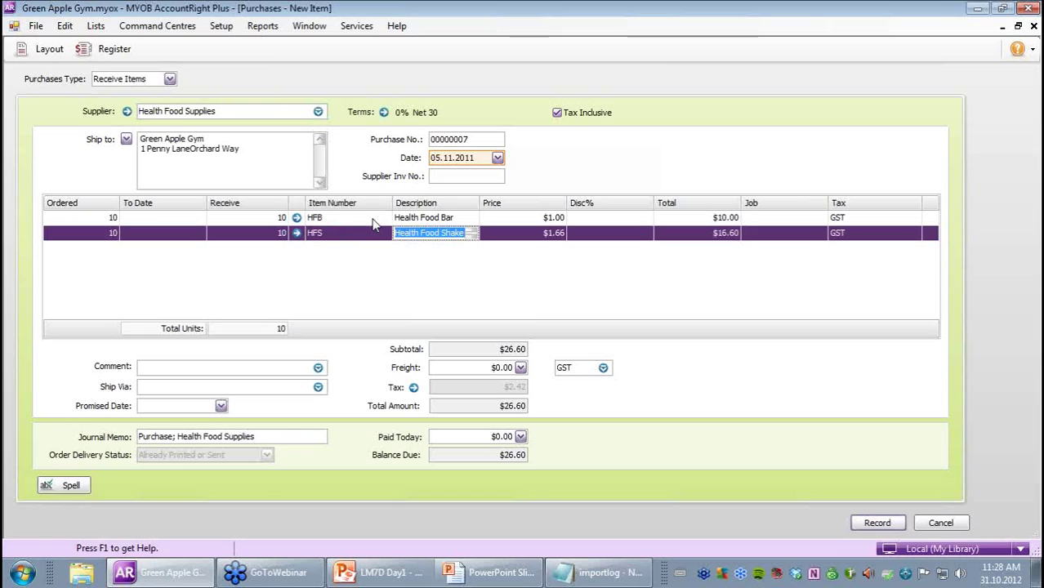
key(Tab)
key(Tab)
key(Tab)
key(Tab)
key(Tab)
key(Tab)
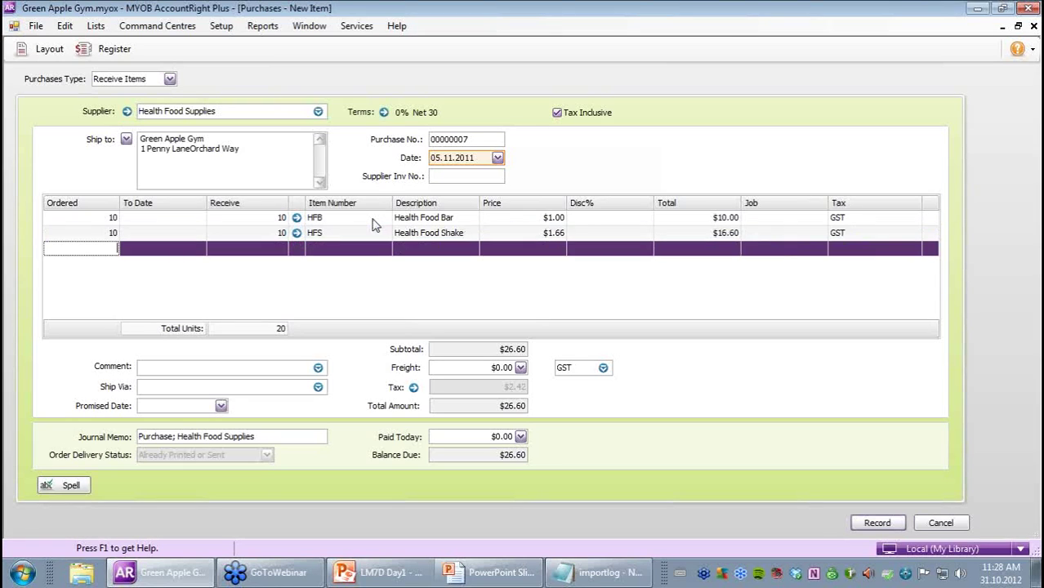
- Try to add a third line with 10 ordered and 10 received of item zs
text(10)
key(Tab)
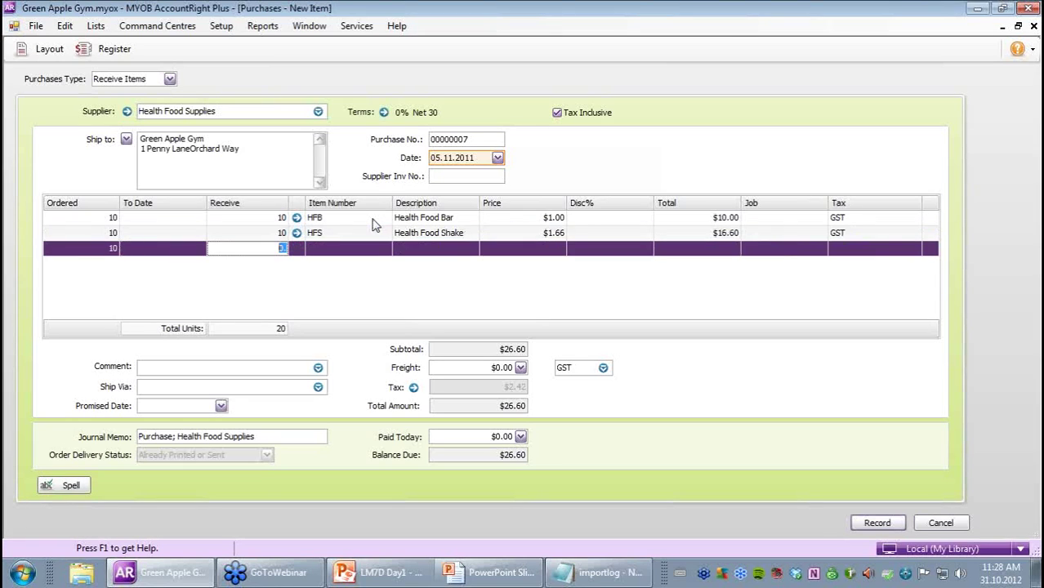
text(10)
key(Tab)
text(zs)
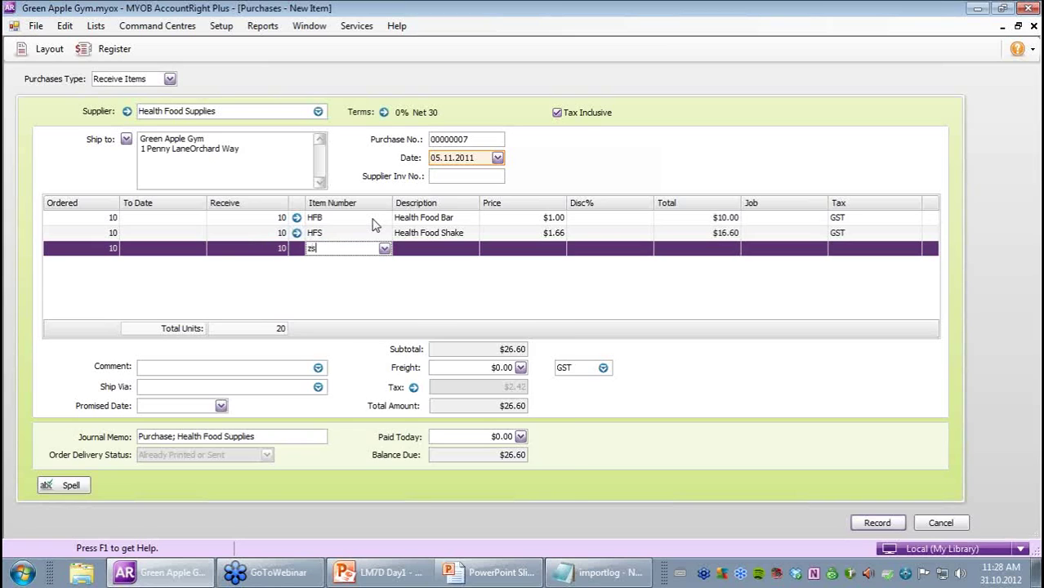
key(Tab)
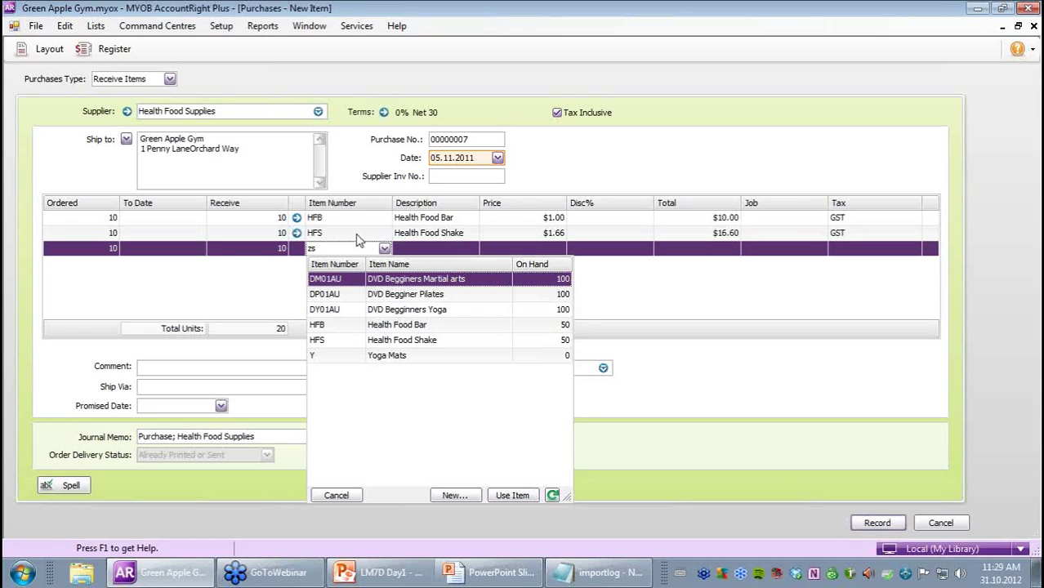
- Delete the third line, which has no valid item number, from the receipt
right_click(228, 251)
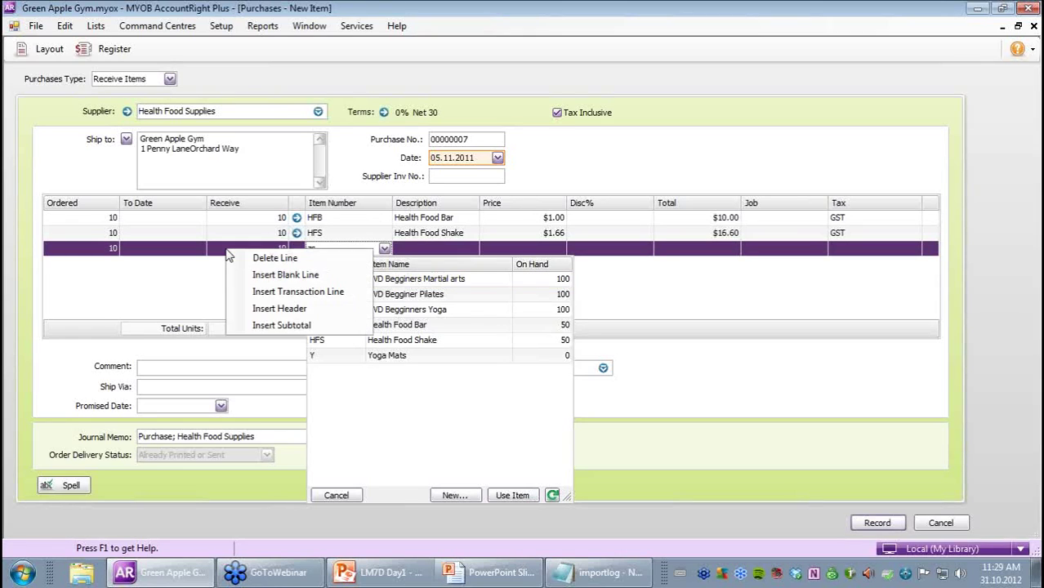
click(274, 259)
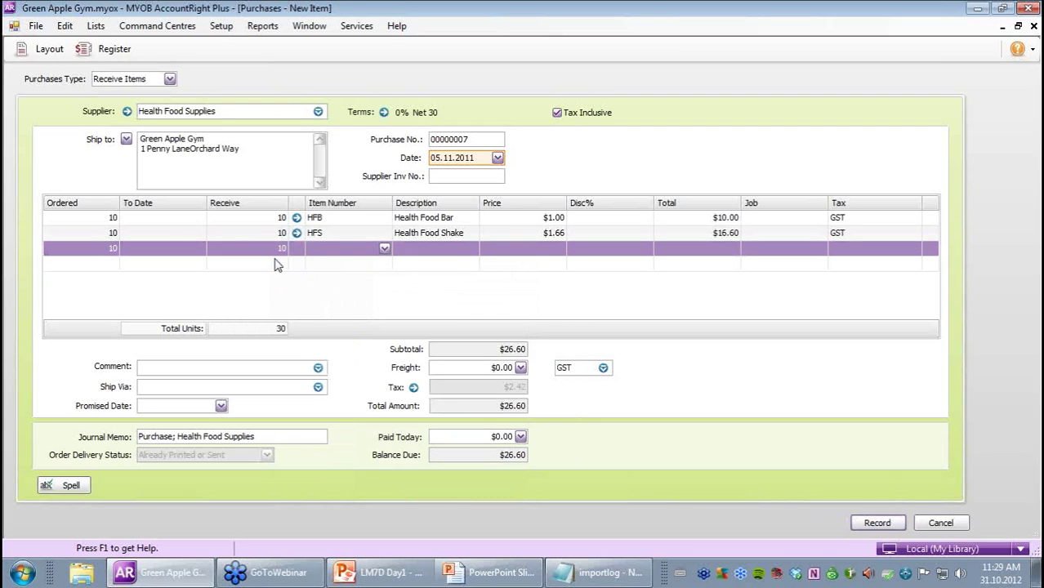
click(137, 236)
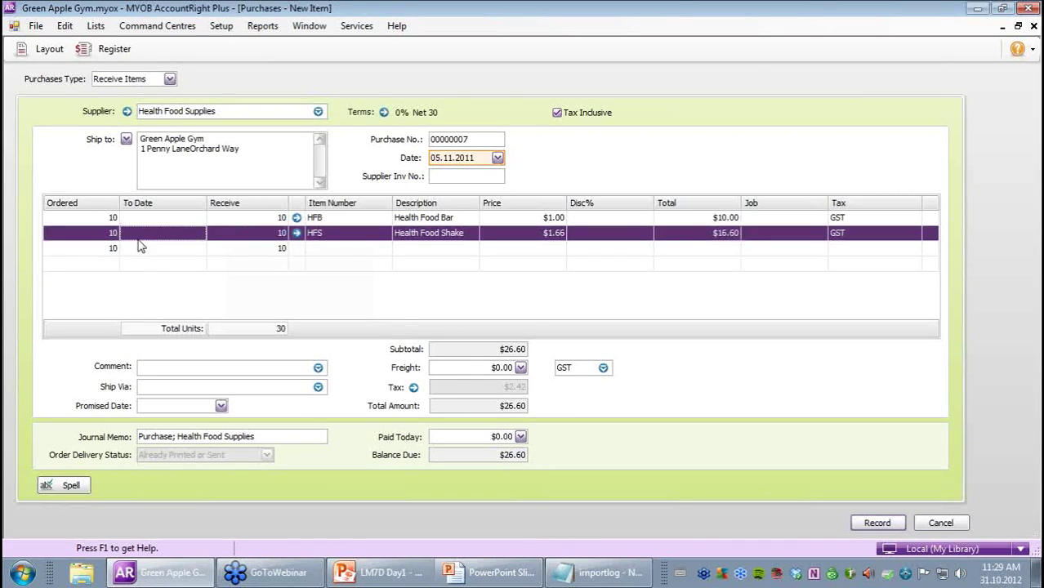
click(143, 250)
right_click(146, 250)
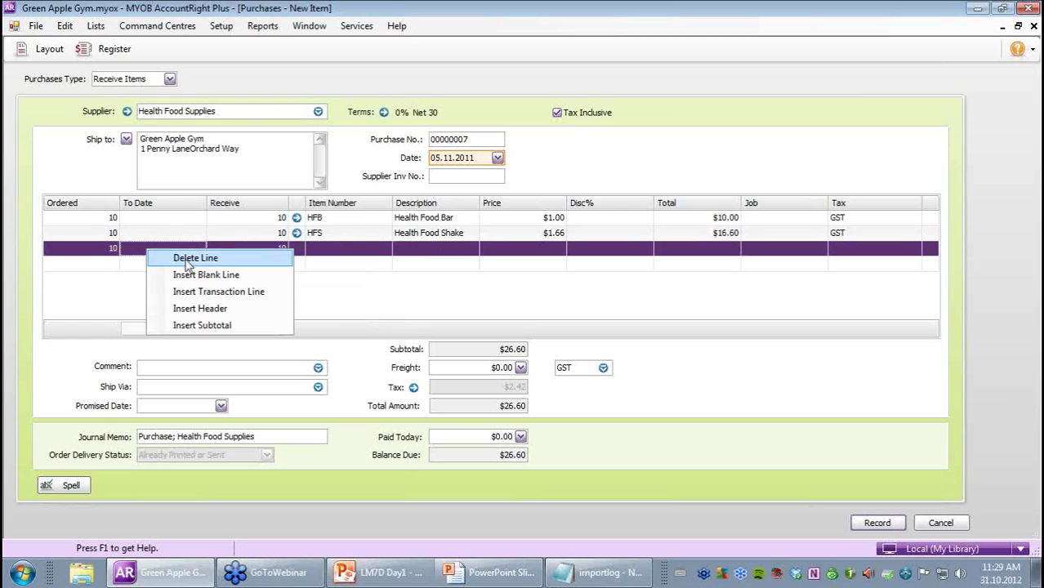
click(187, 259)
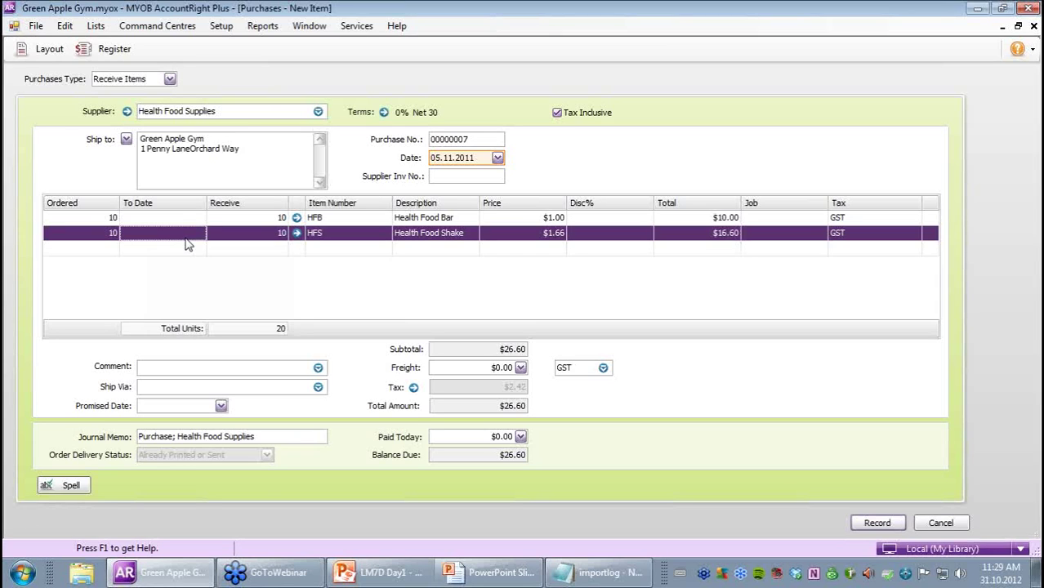
- Insert a header line below the Health Food Shake line with the description "10*Zumba Shakers"
click(98, 250)
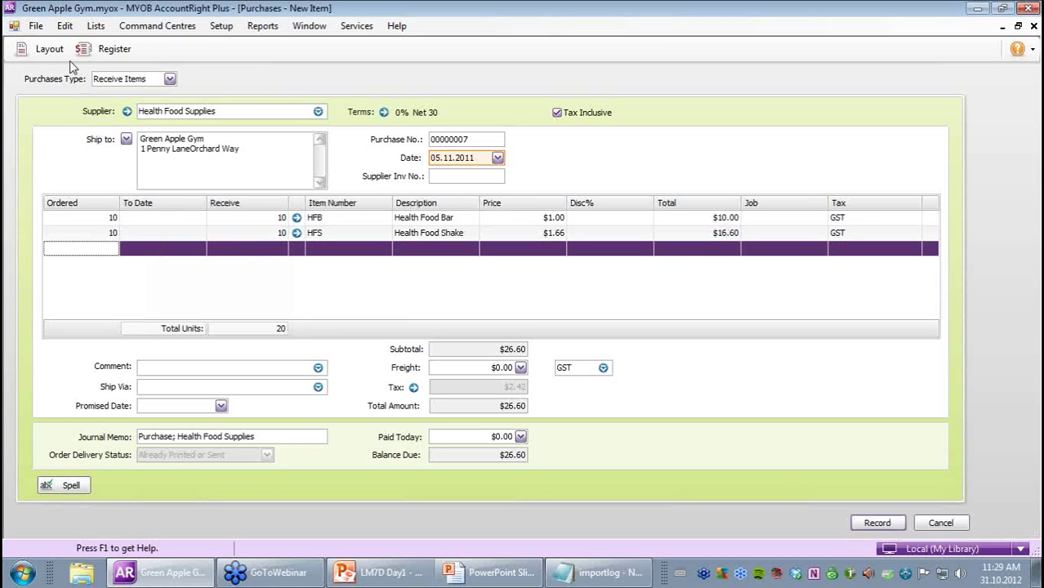
click(65, 25)
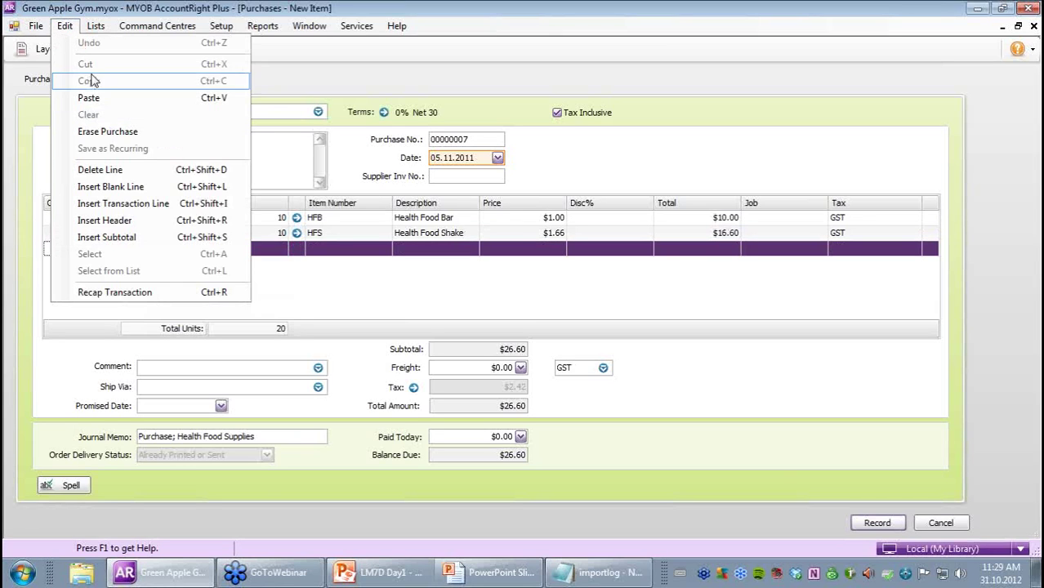
click(127, 227)
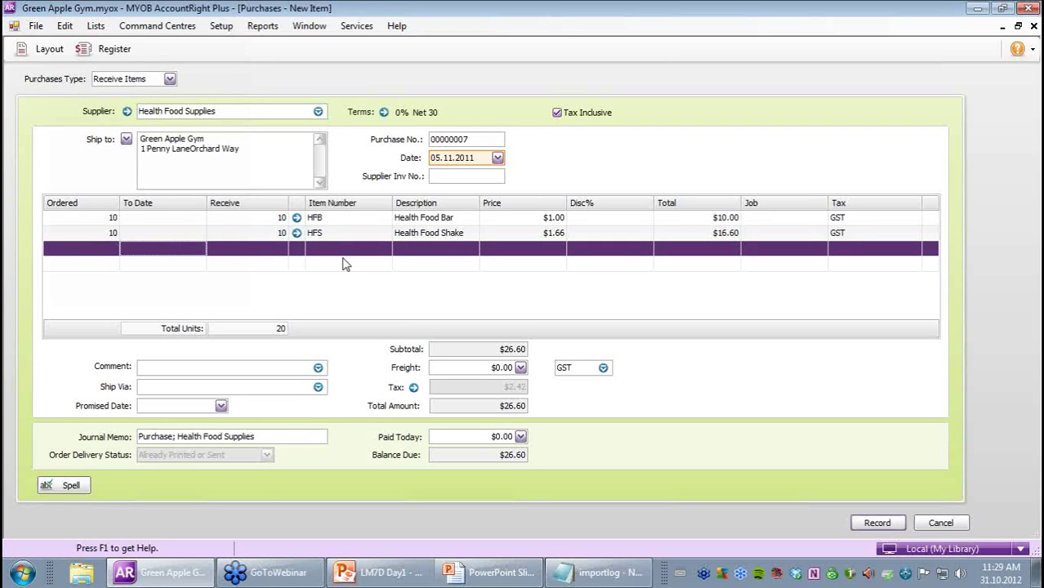
click(415, 253)
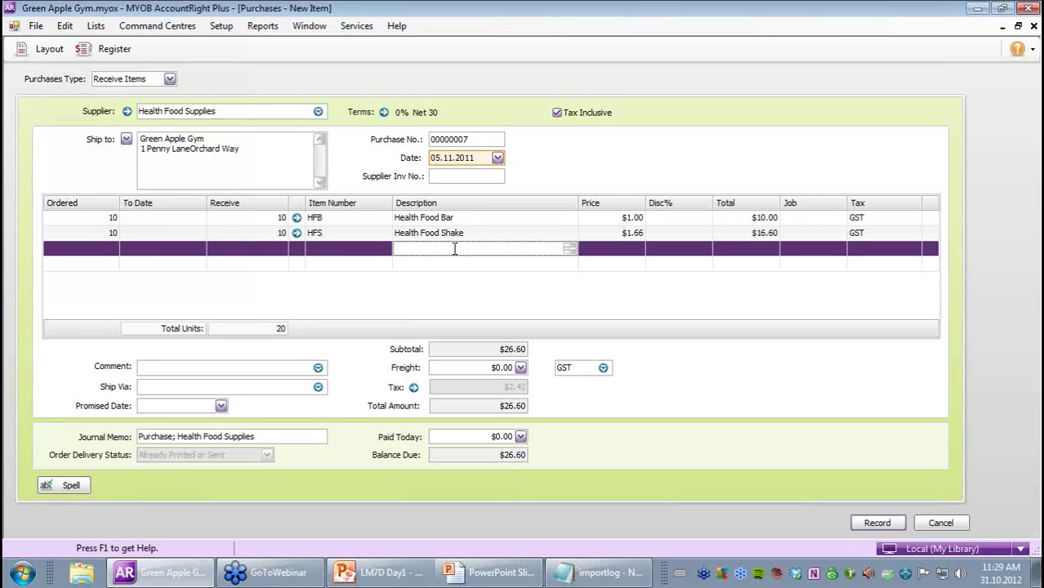
text(10*Zumba Shakers)
key(Return)
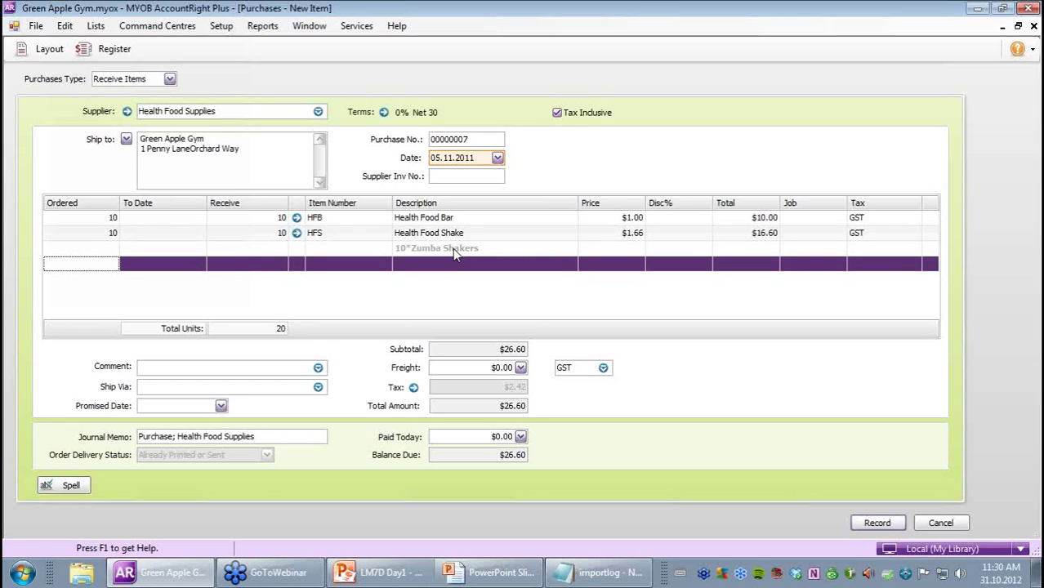
- Try to recap the item receipt transaction, declining to erase the entered purchase information
click(78, 28)
click(116, 296)
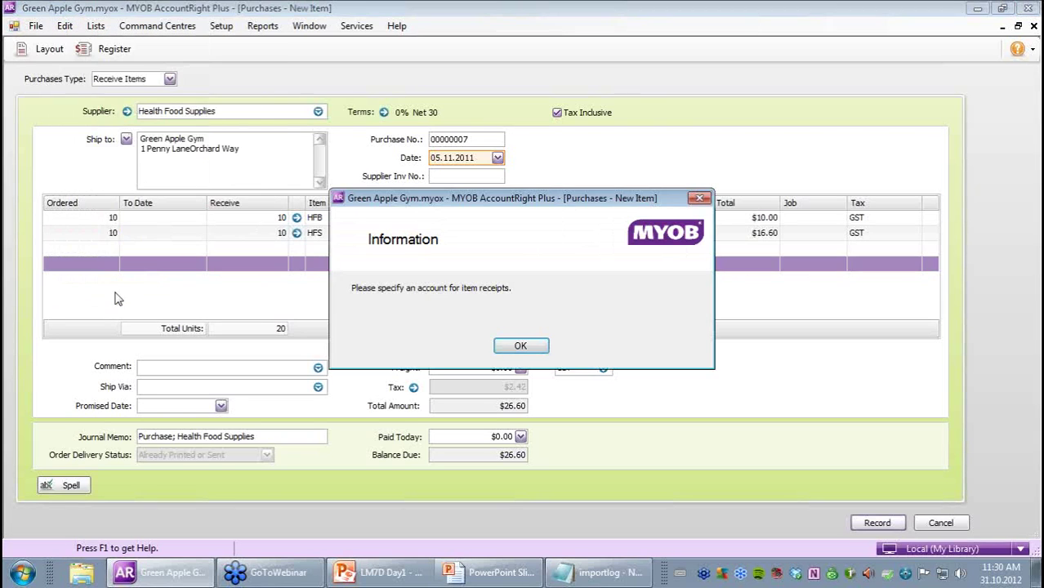
click(521, 347)
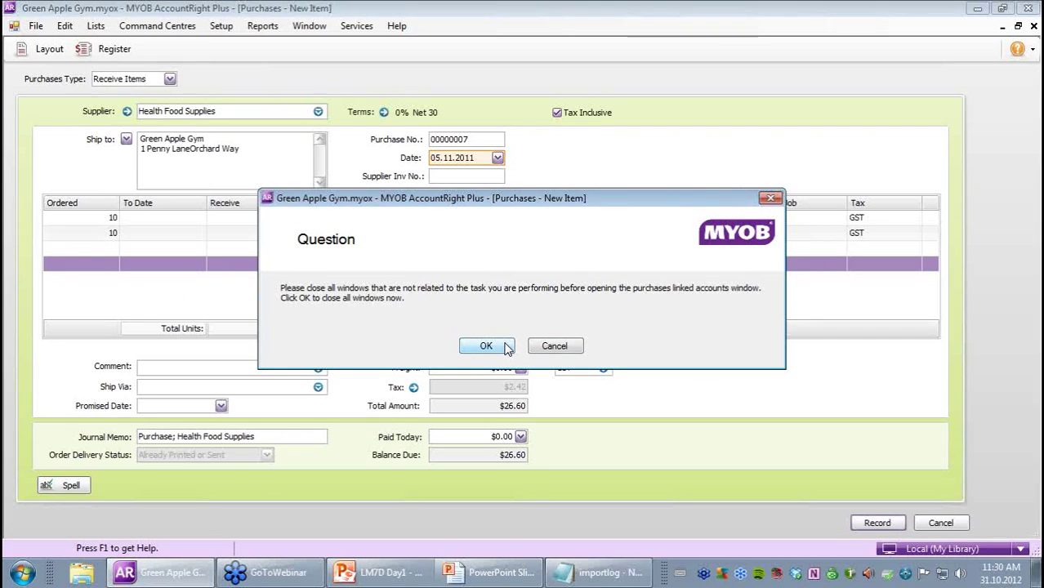
click(487, 346)
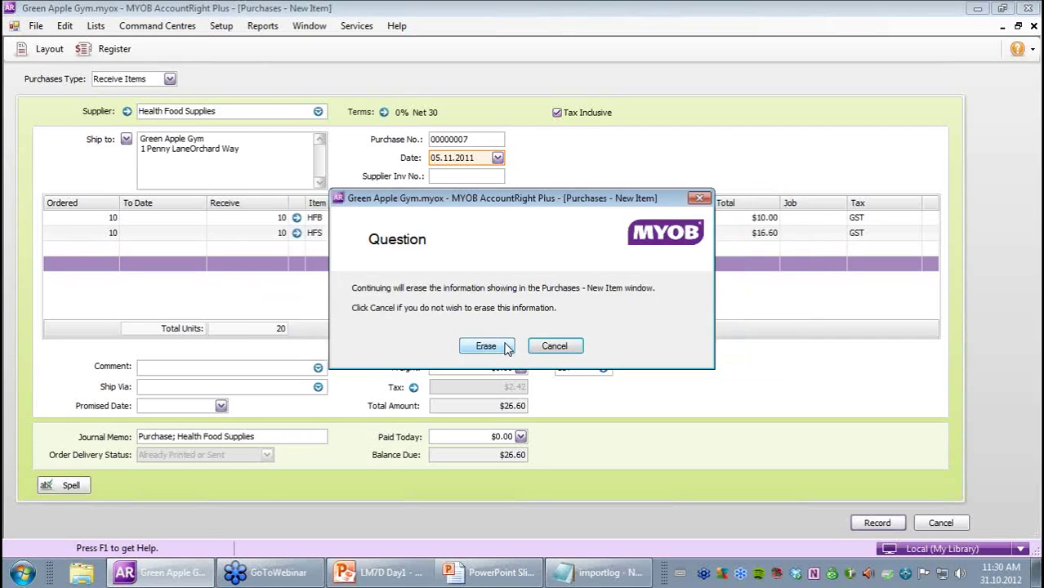
click(576, 350)
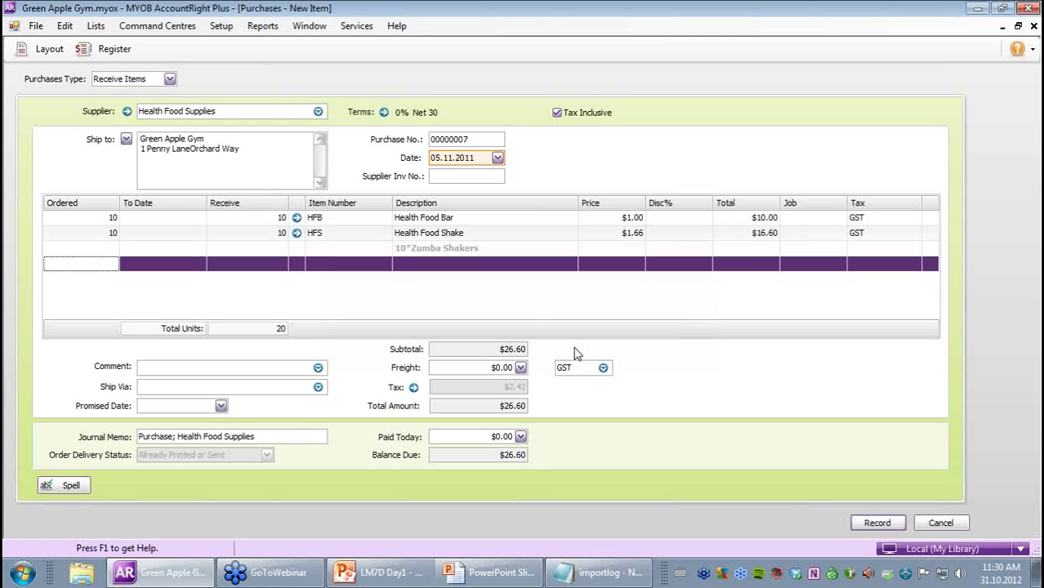
- Try to record the item receipt, erase its unsaved purchase information and open the purchases linked accounts
click(867, 525)
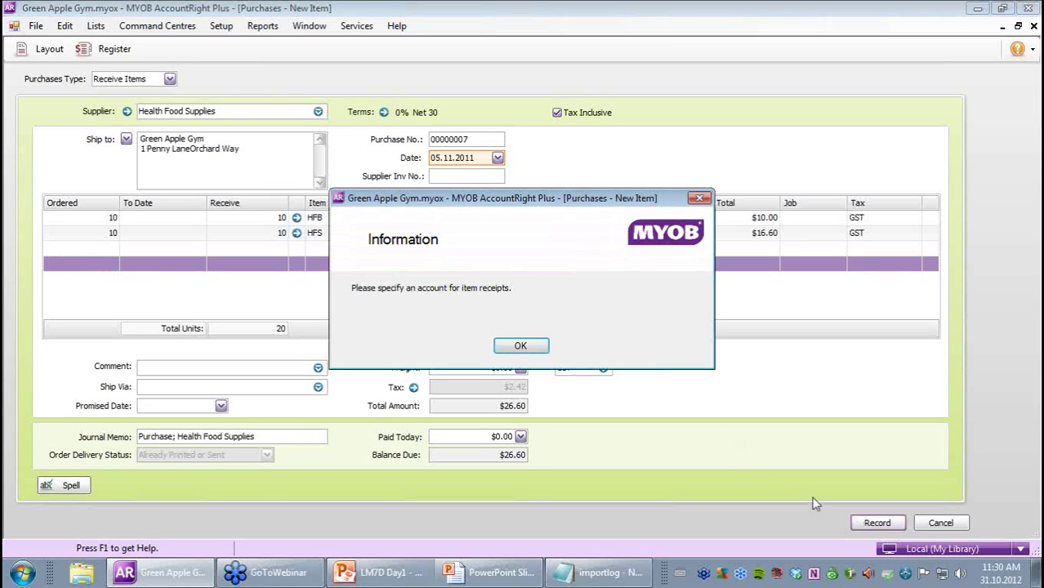
click(521, 347)
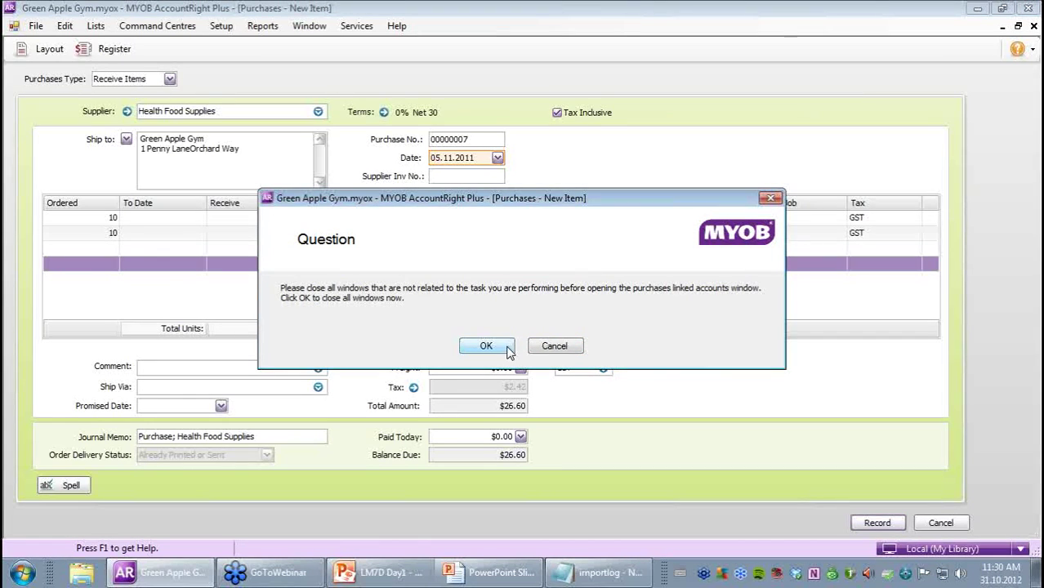
click(507, 348)
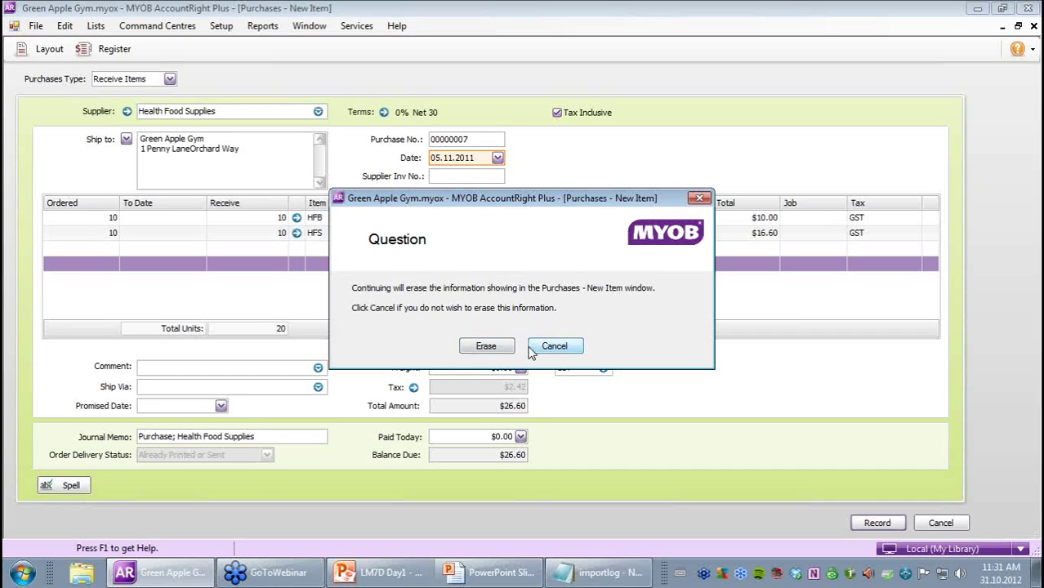
click(487, 346)
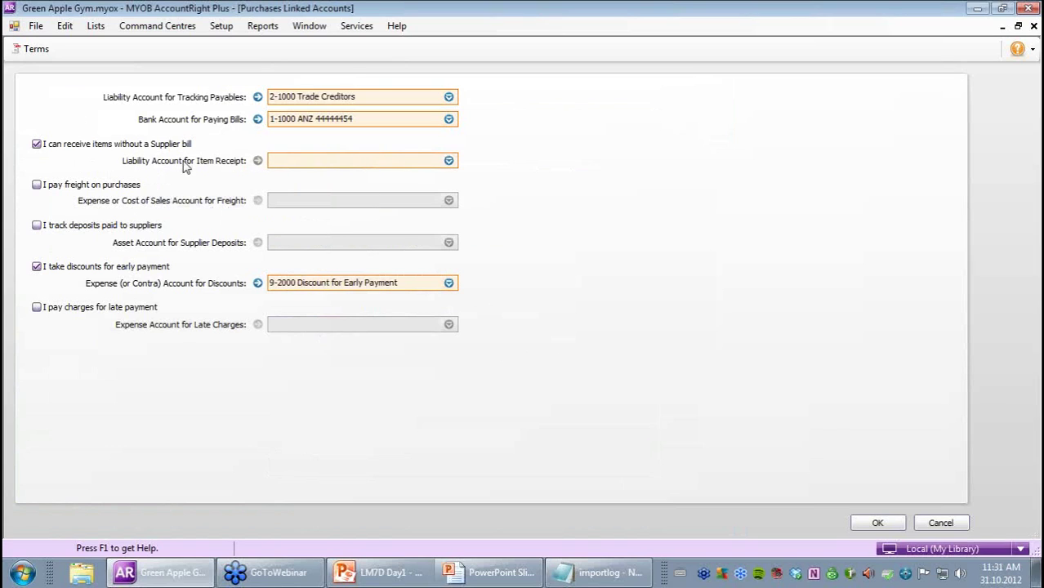
- Create a new account for the item receipt liability link and set its type to Other Current Liability
text(2-65)
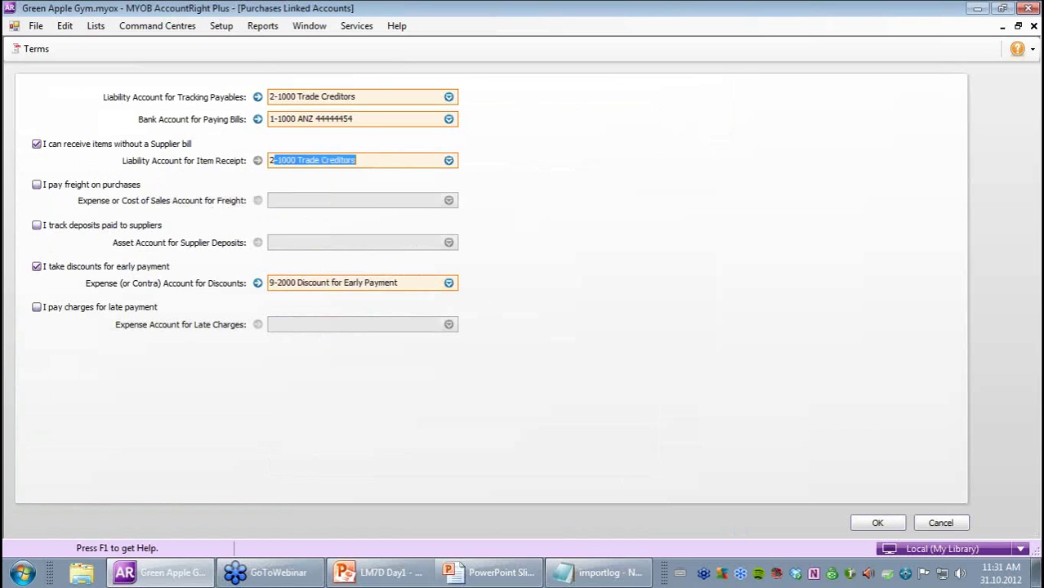
key(Tab)
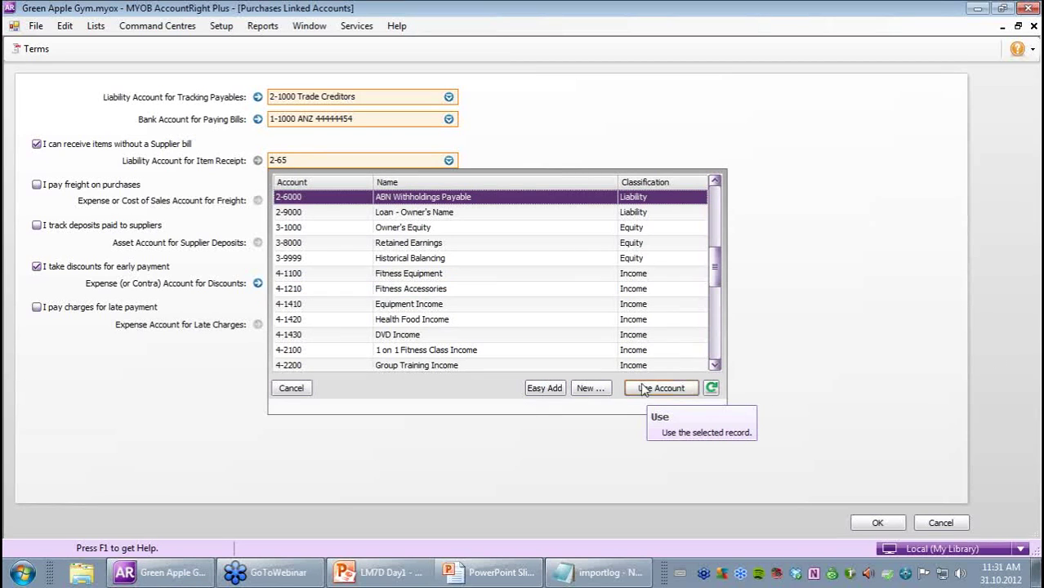
click(599, 389)
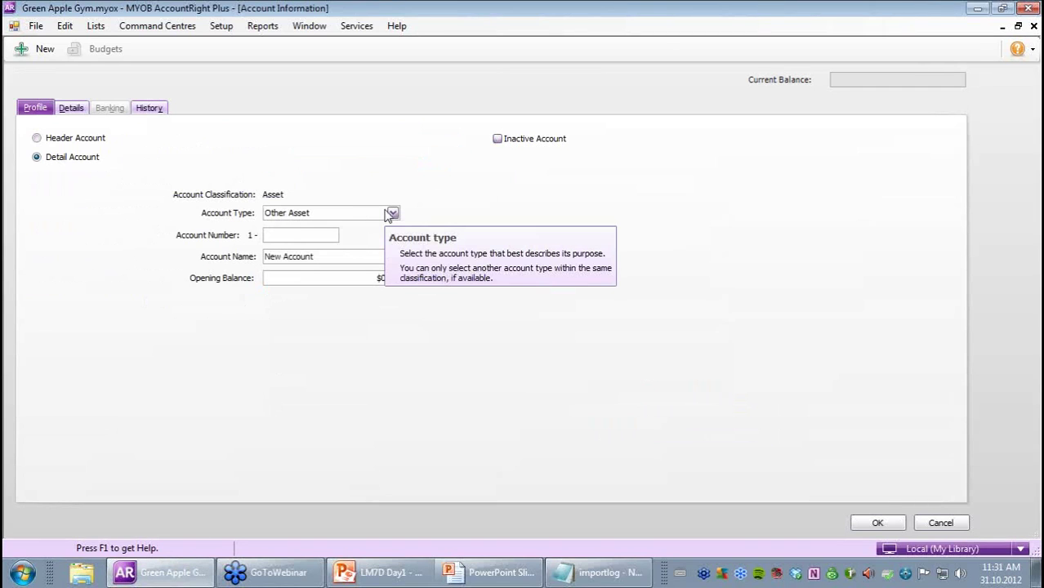
click(390, 213)
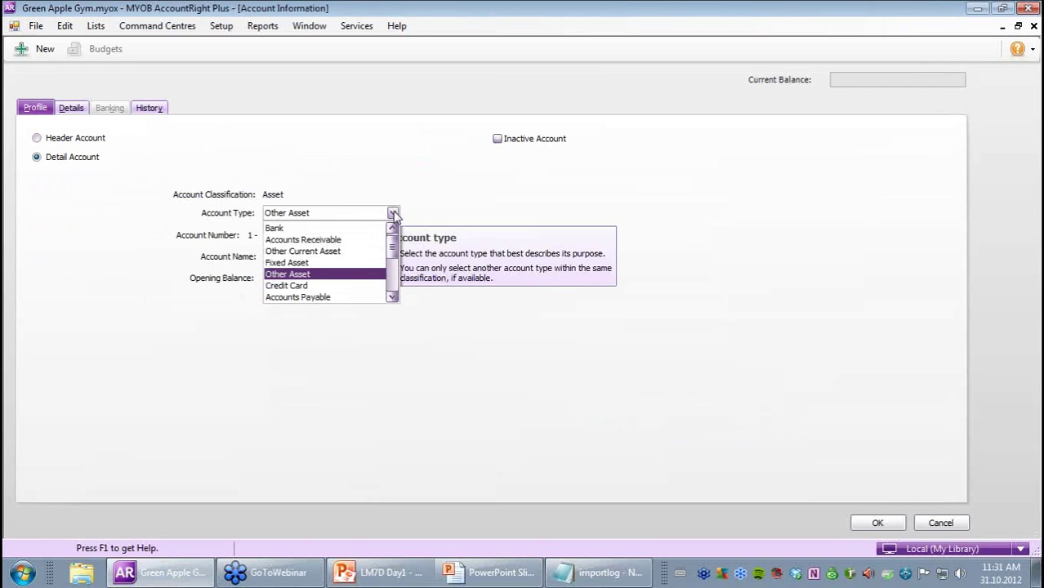
click(393, 297)
click(392, 298)
click(361, 287)
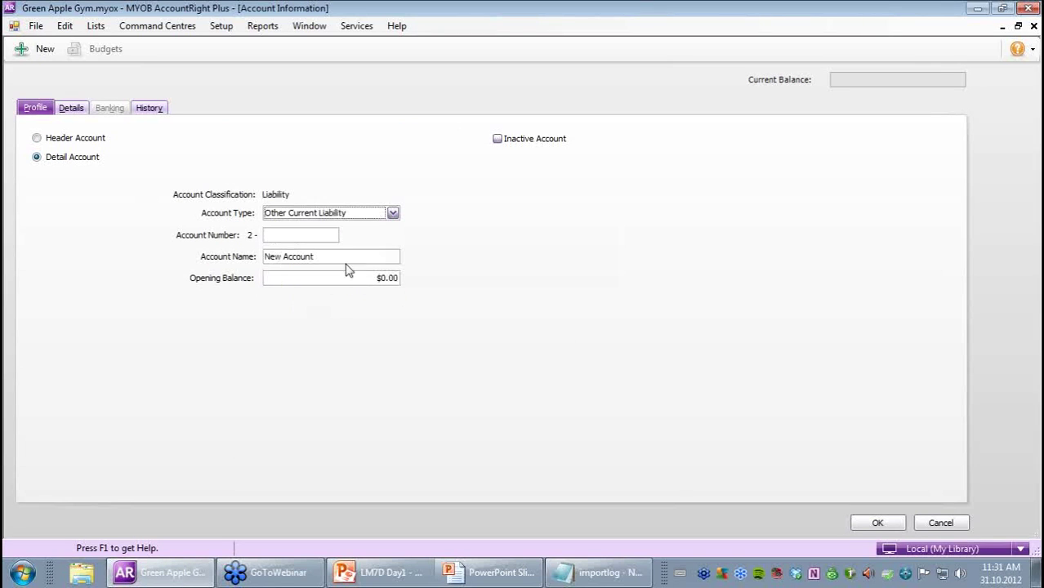
- Number the new liability account 2-6500, name it "Items Received" and save it
click(290, 235)
text(6)
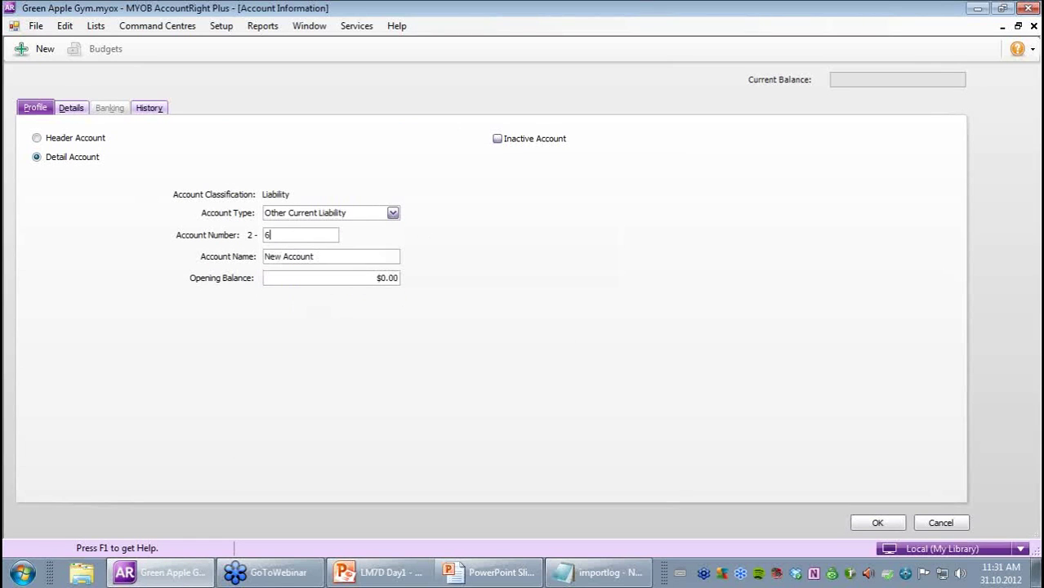
text(500)
key(Tab)
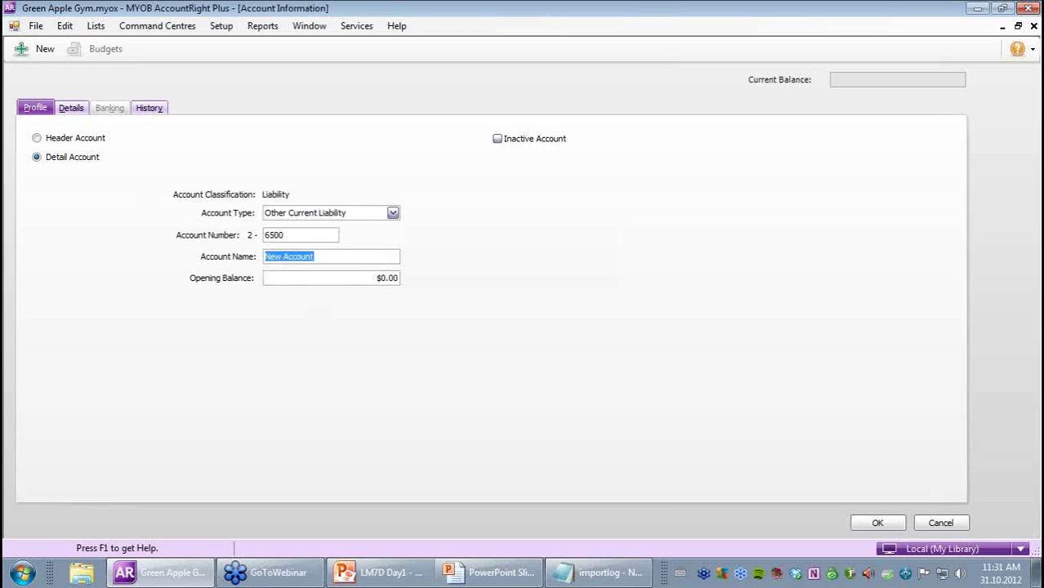
text(Items re)
key(BackSpace)
key(BackSpace)
key(BackSpace)
text(Recei)
key(Tab)
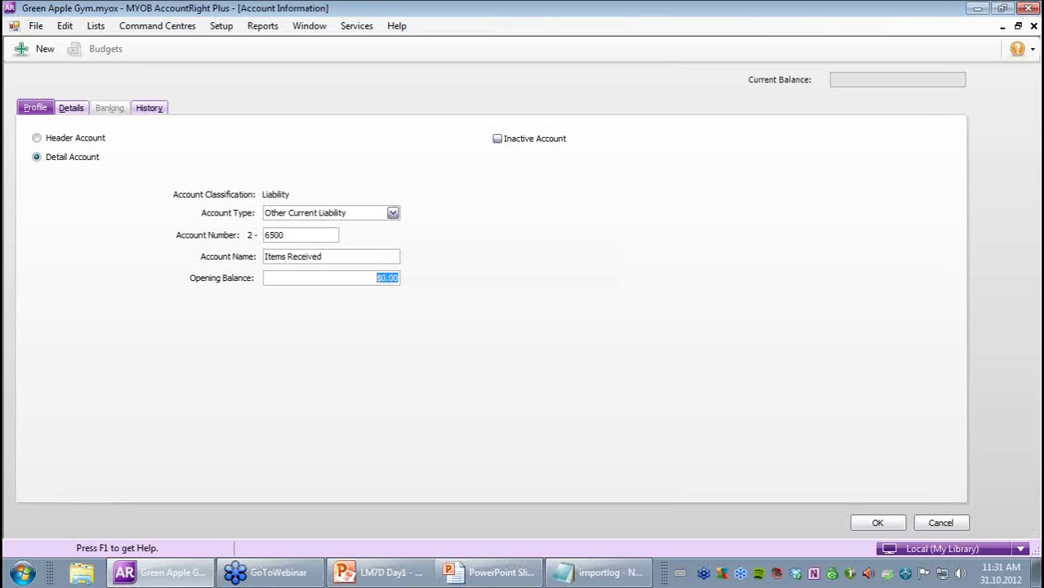
click(878, 524)
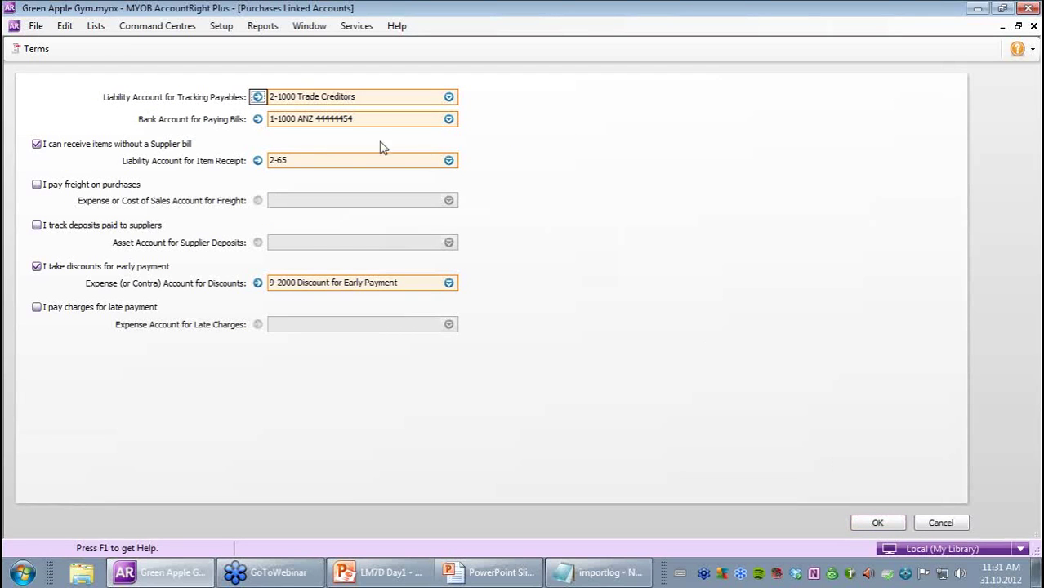
- Set the liability account for item receipts to 2-6500 Items Received and save the purchases linked accounts
click(449, 160)
click(419, 199)
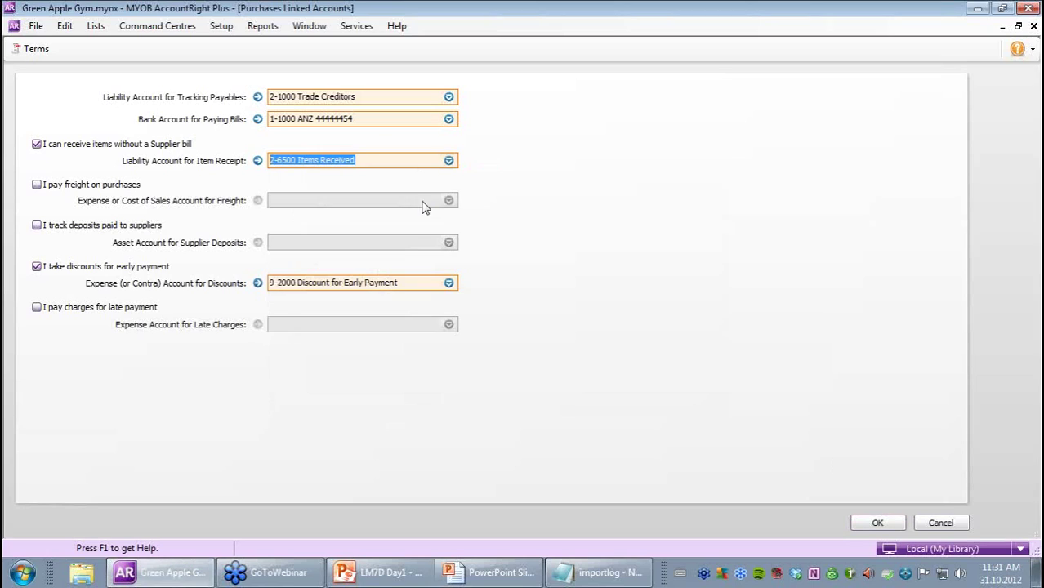
click(877, 524)
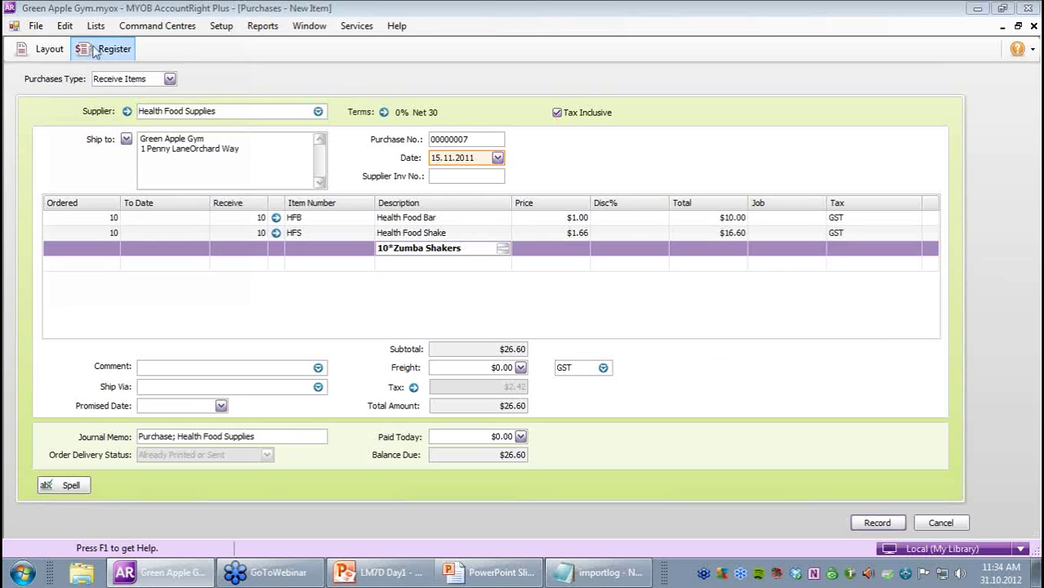
- Recap the journal entries of the Health Food Supplies item receipt and record the receipt
click(56, 30)
click(71, 33)
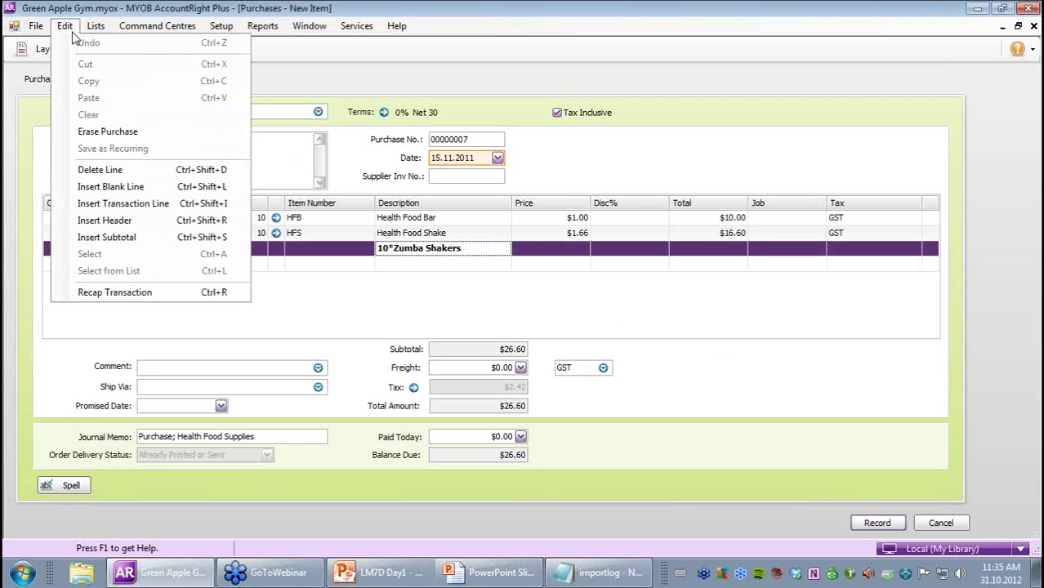
click(101, 292)
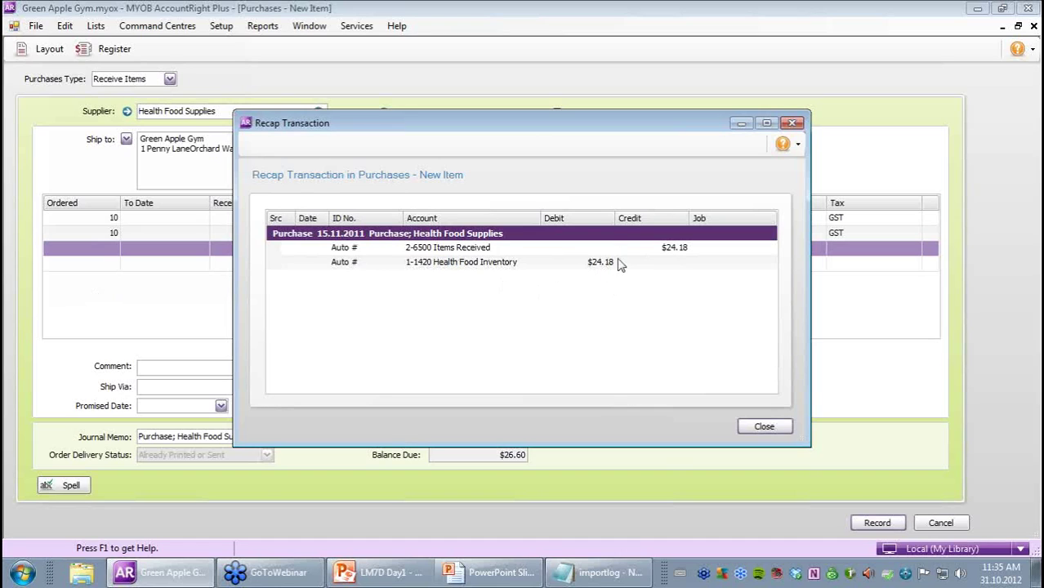
click(764, 426)
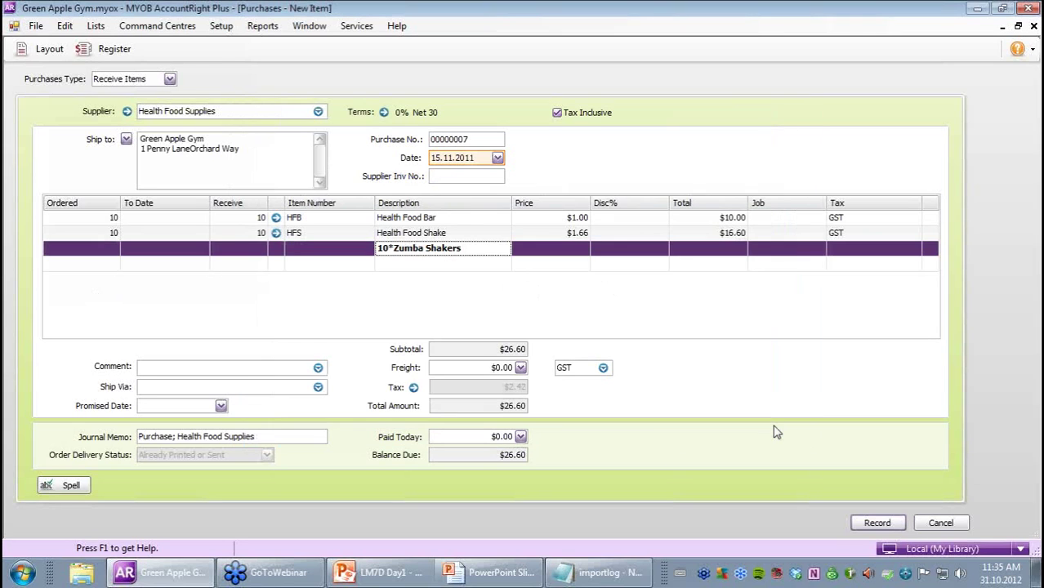
click(871, 526)
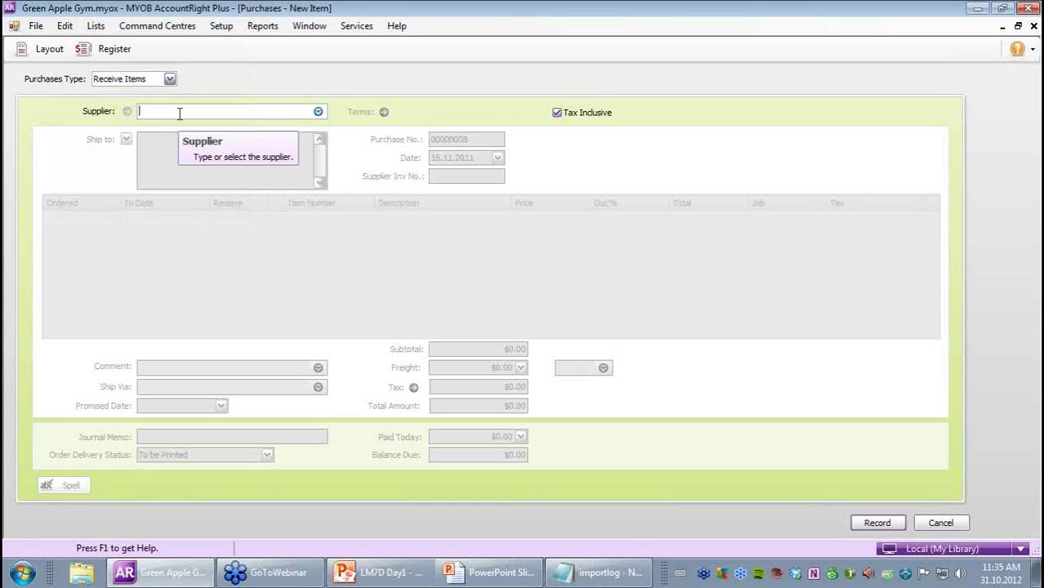
- Start another item receipt for Health Food Supplies without using the existing purchase
text(Health Food Supplies)
key(Tab)
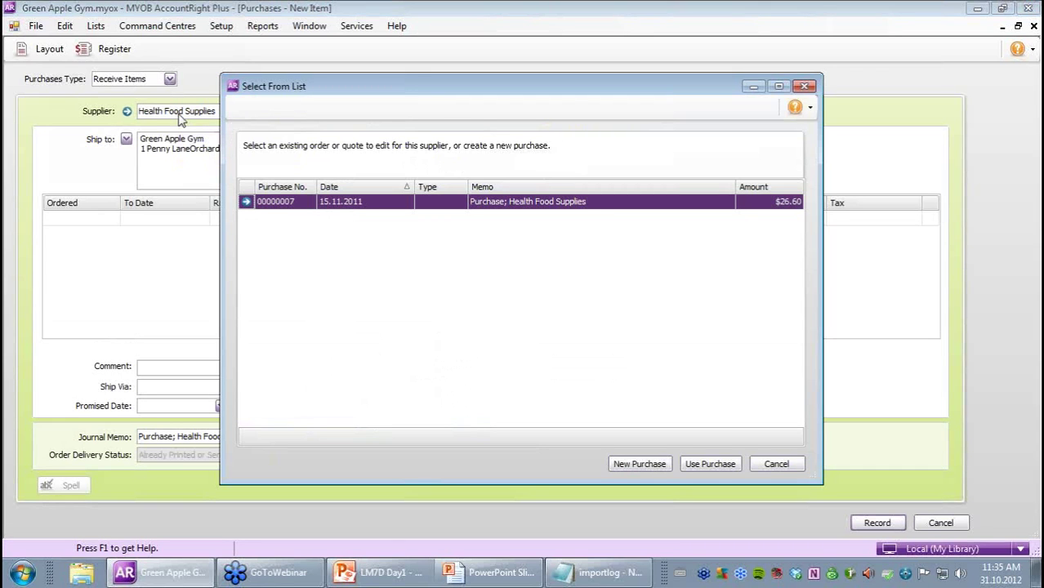
click(775, 463)
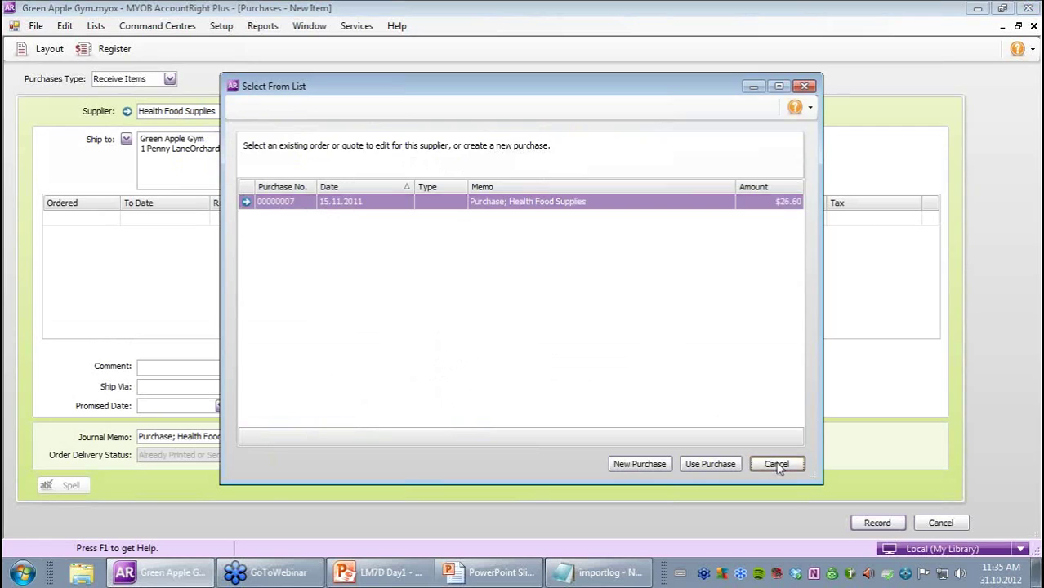
- Add a first line to the receipt with 15 ordered and 15 received of item HFB
click(87, 218)
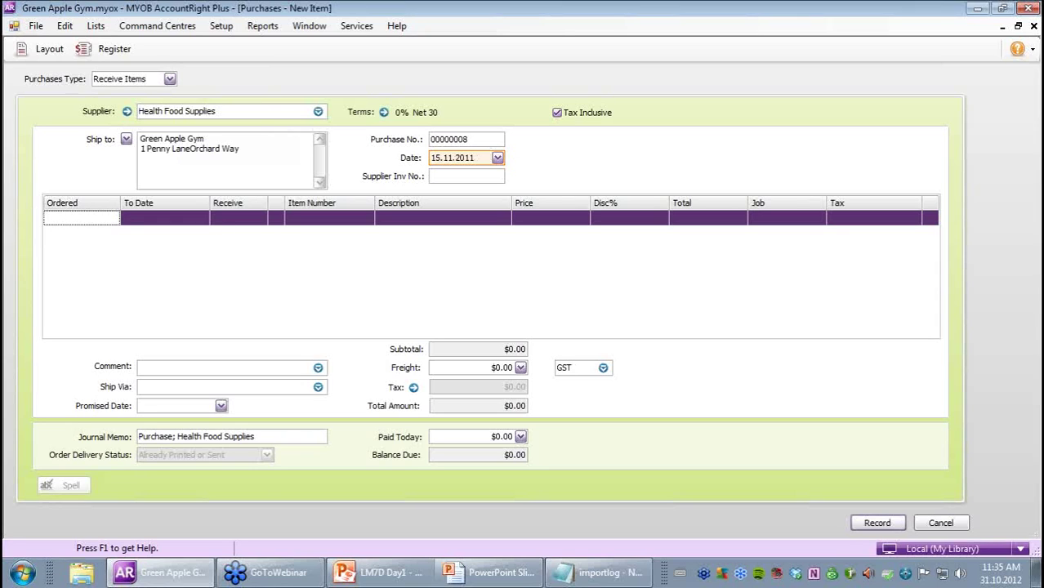
text(15)
key(Tab)
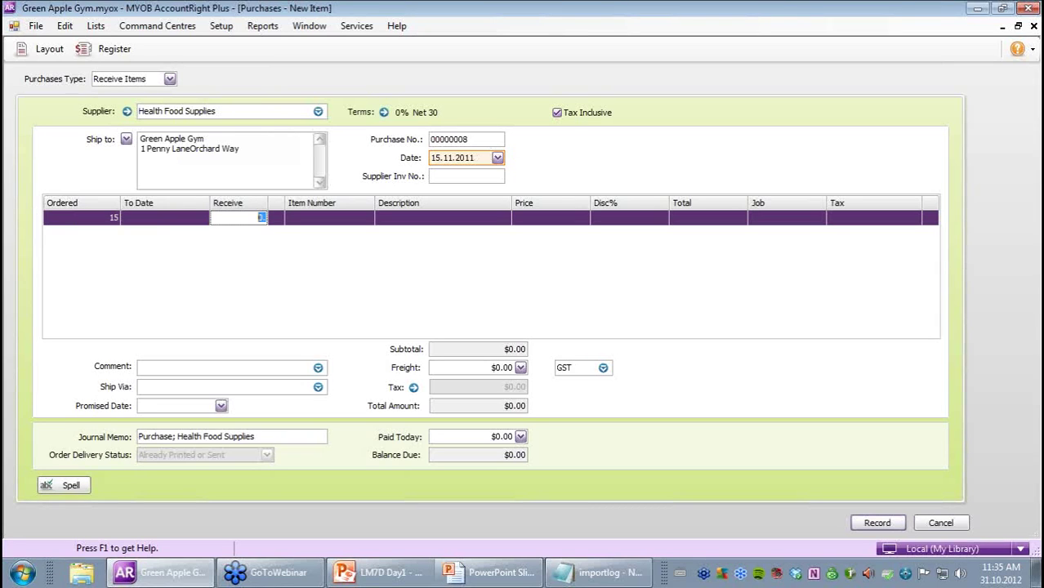
text(15)
key(Tab)
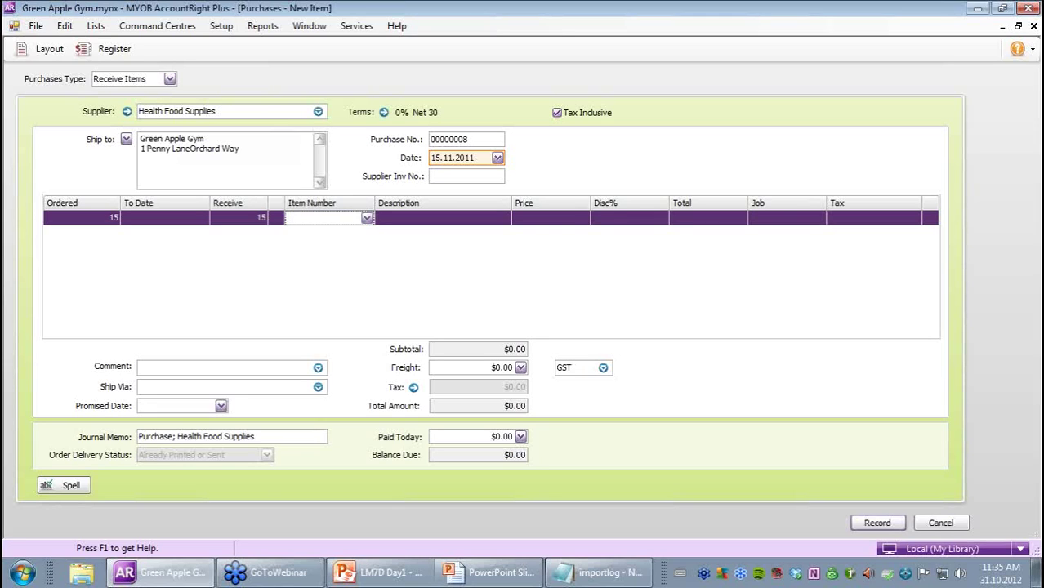
text(HFB)
key(Tab)
key(Tab)
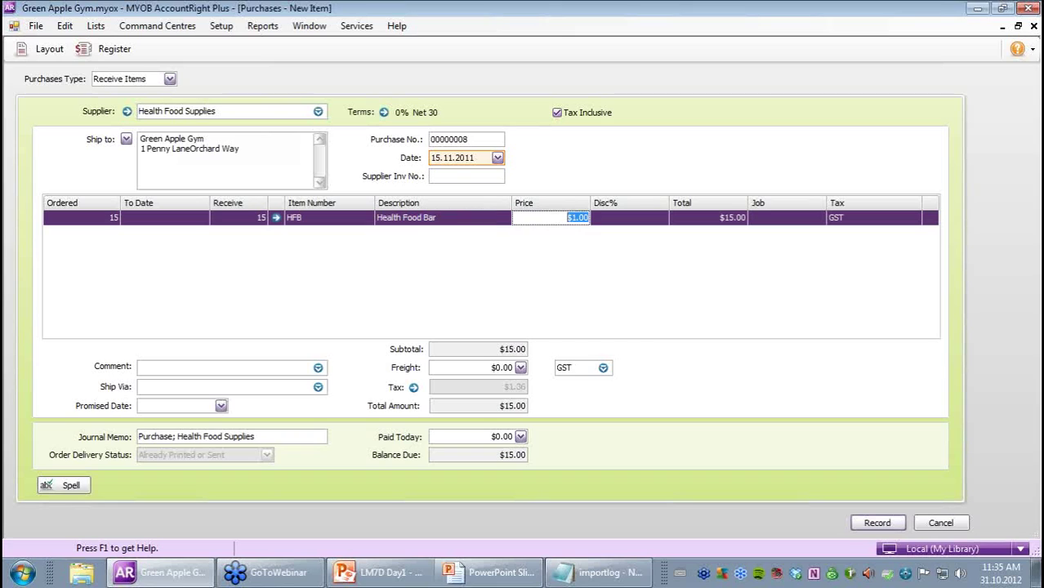
key(Tab)
key(Tab)
key(Tab)
key(Tab)
key(Tab)
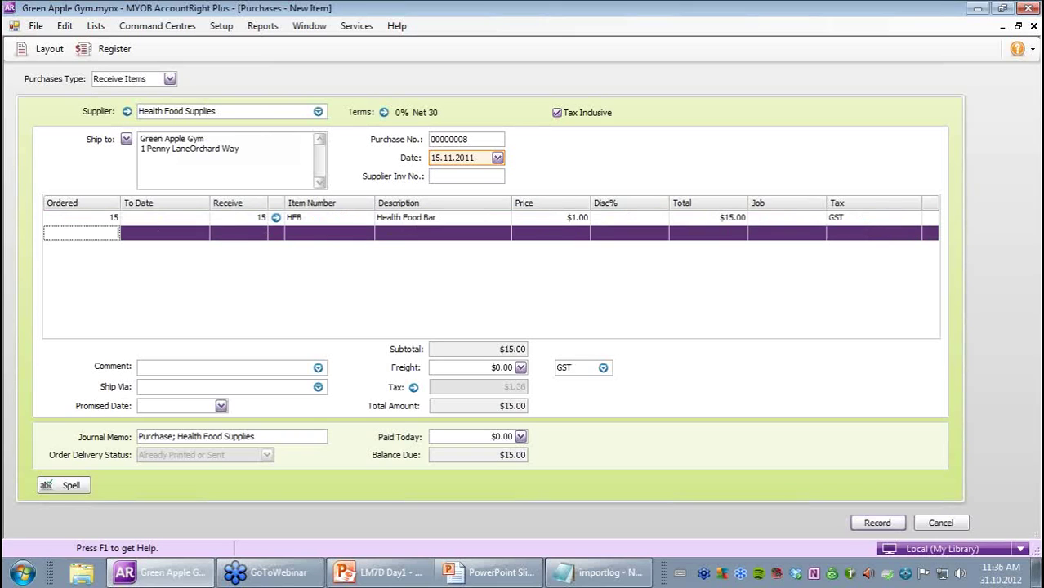
- Add a second line with 15 ordered and 15 received of item HFS, record the receipt and close the purchases window
text(15)
key(Tab)
text(15)
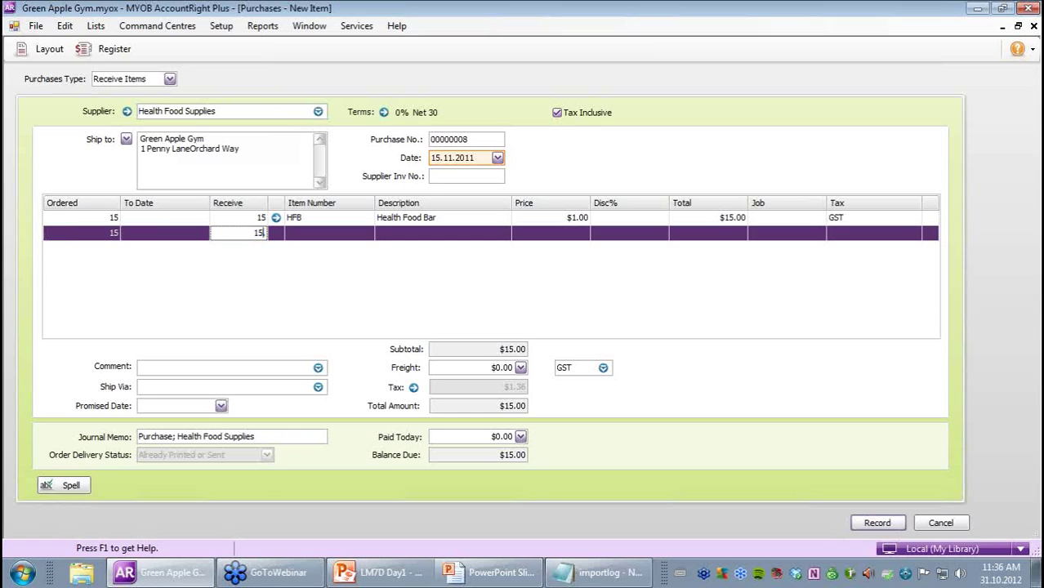
key(Tab)
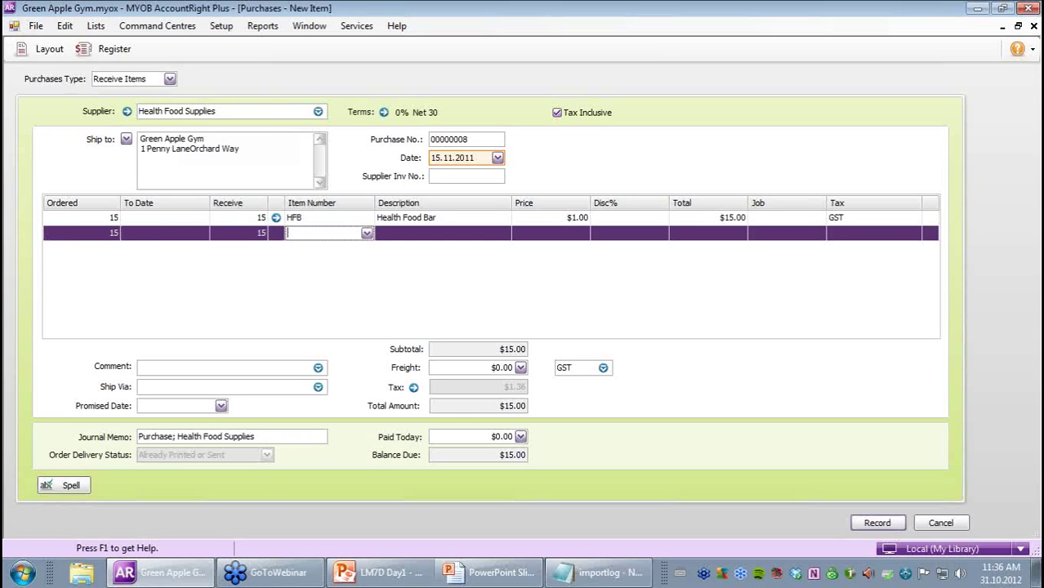
text(HFS)
key(Tab)
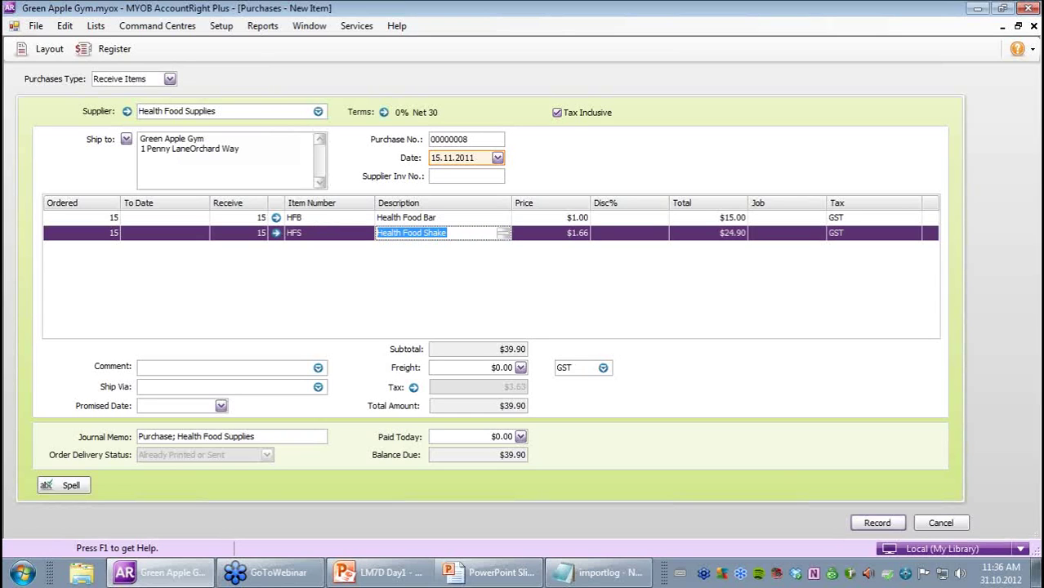
click(886, 522)
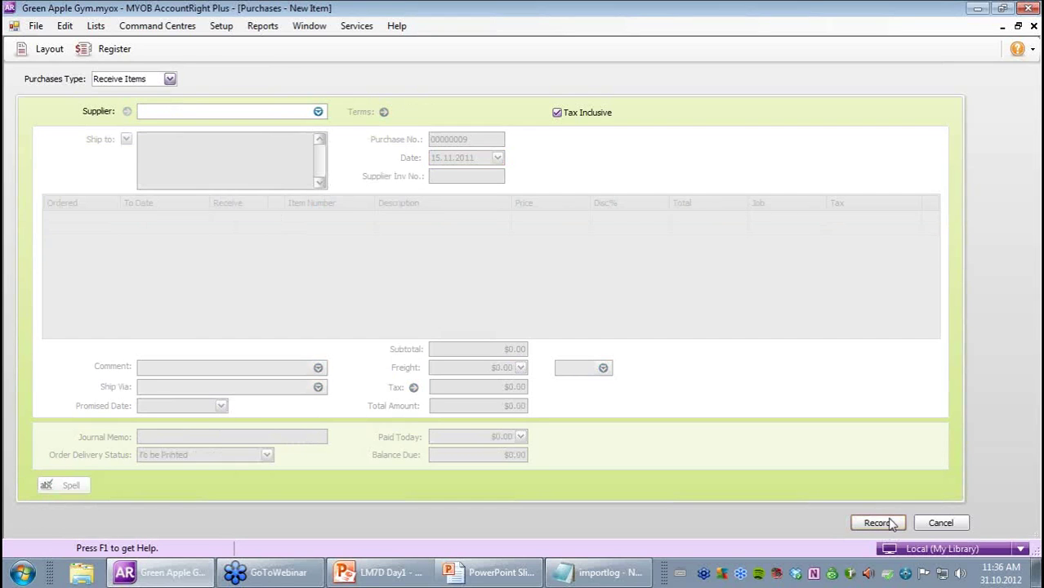
click(945, 529)
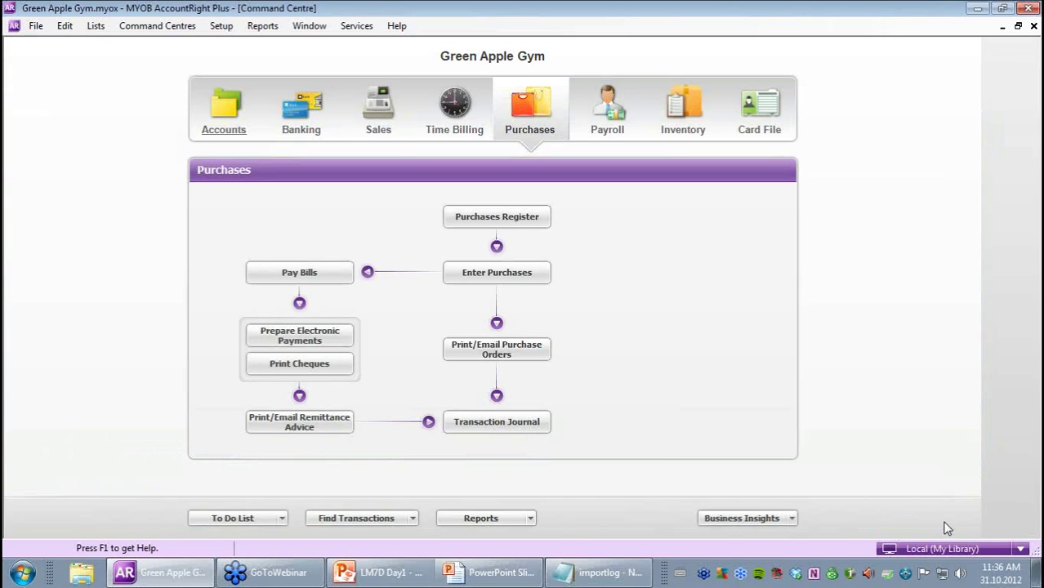
- Start a new sales invoice for the customer Fig Tree Gardens without using the existing quote
click(405, 116)
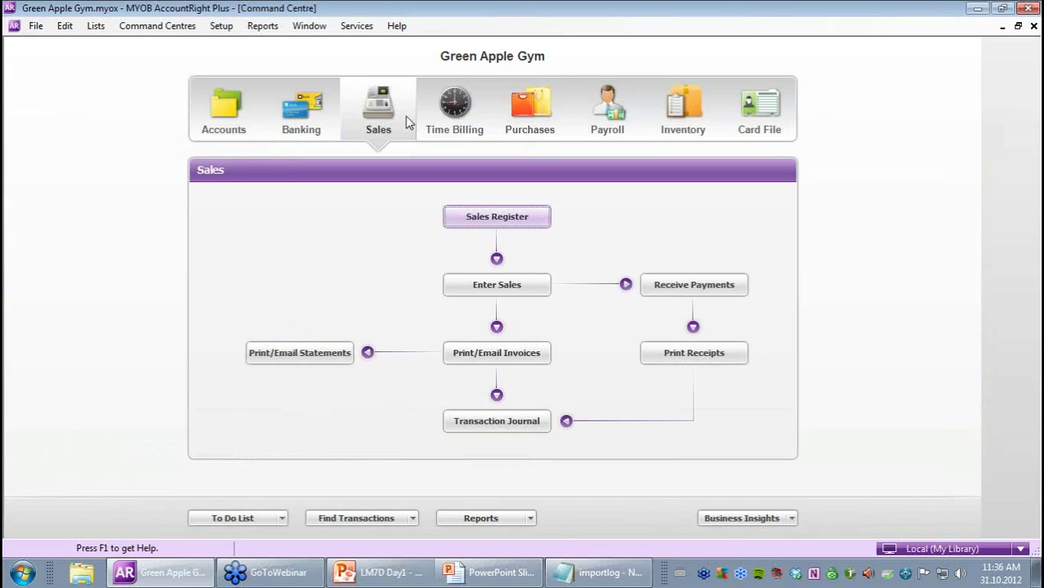
click(527, 286)
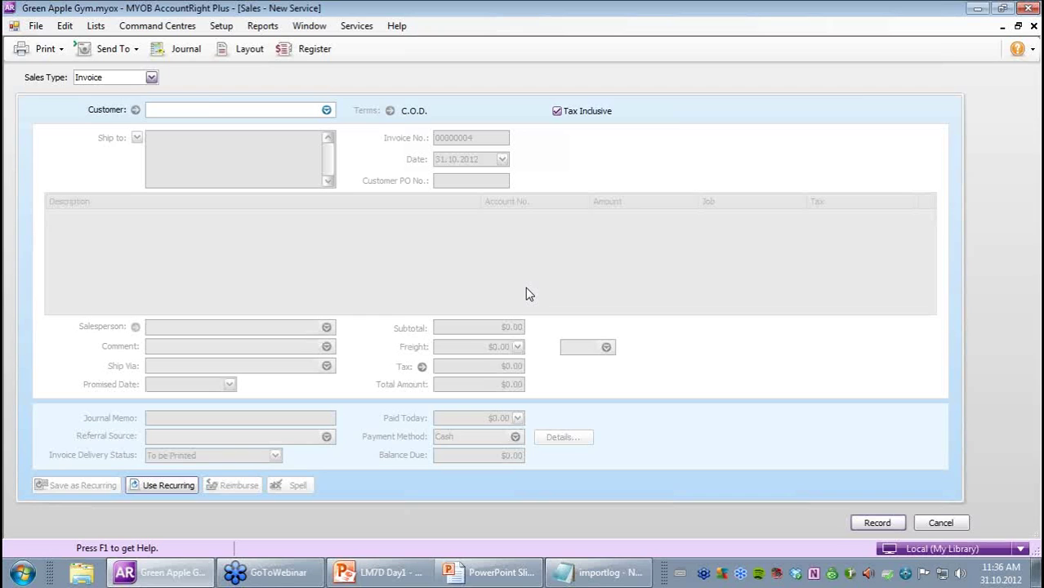
text(F)
key(Tab)
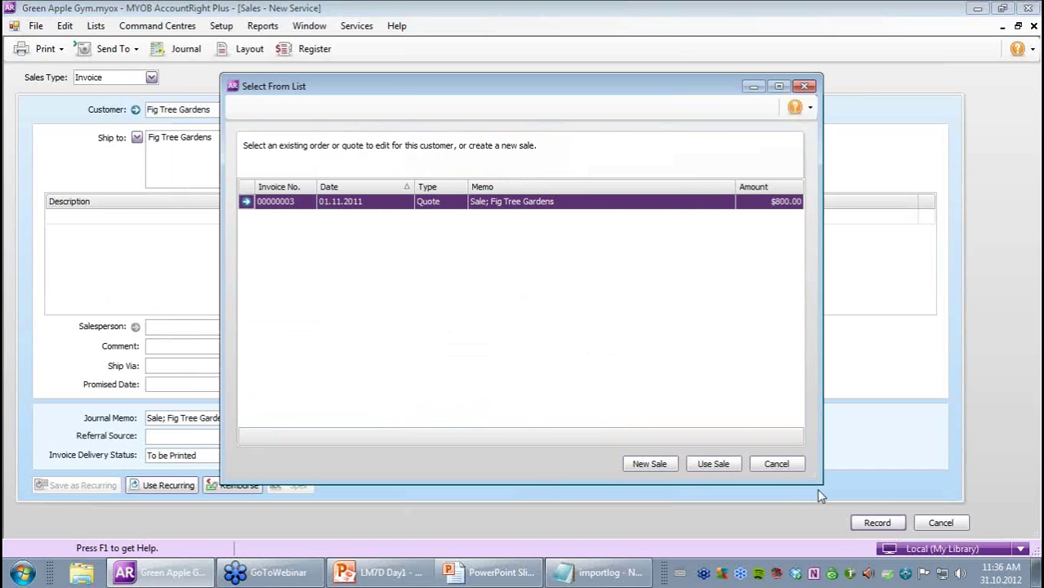
click(778, 463)
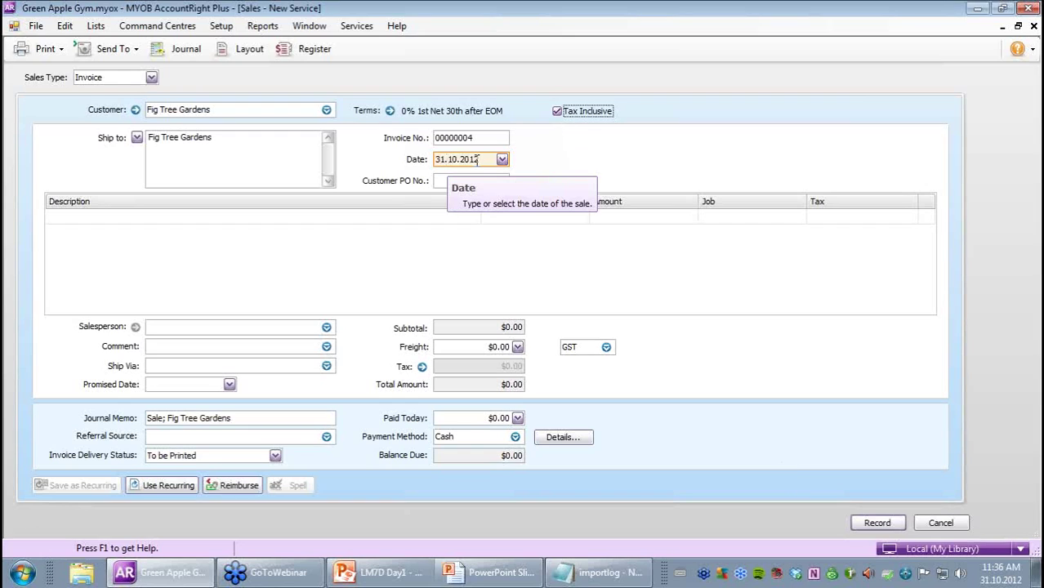
- Set the Fig Tree Gardens invoice date to 17.11.2011
double_click(449, 159)
text(7)
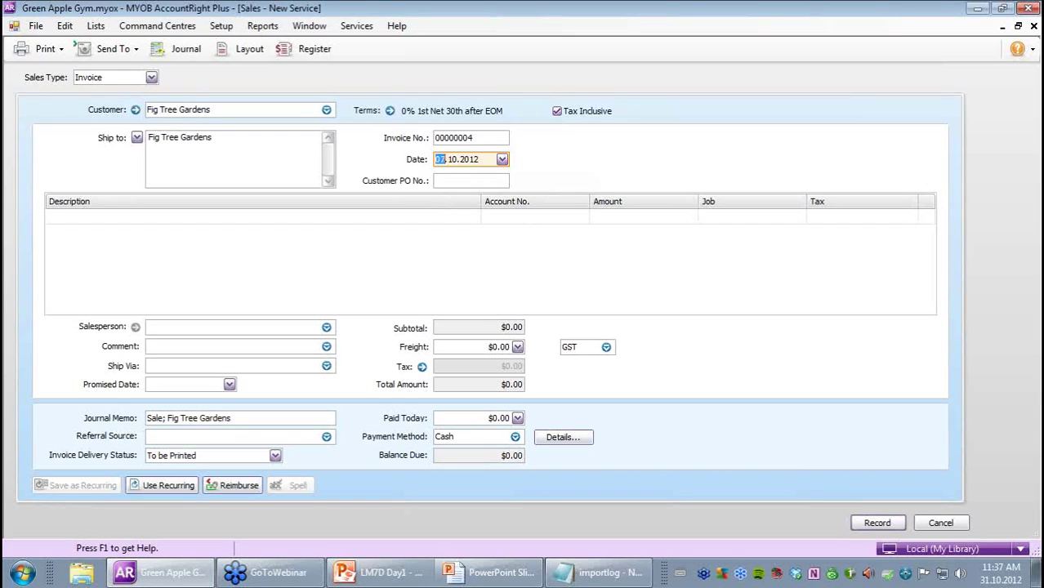
text(17)
key(Right)
key(Right)
text(2011)
- Enter the customer's purchase order number on the invoice
click(470, 180)
key(Caps_Lock)
text(F)
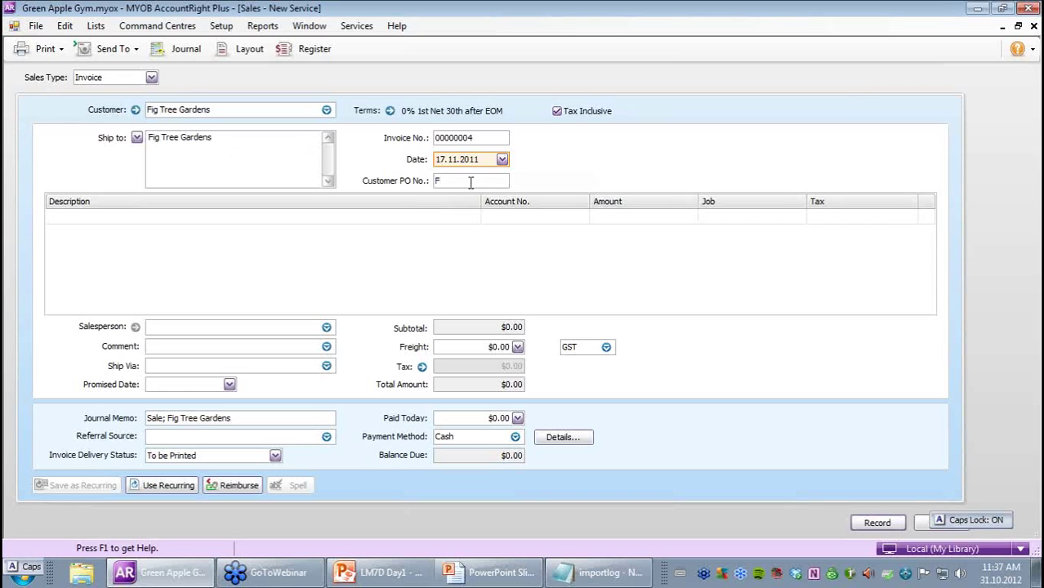
text(T)
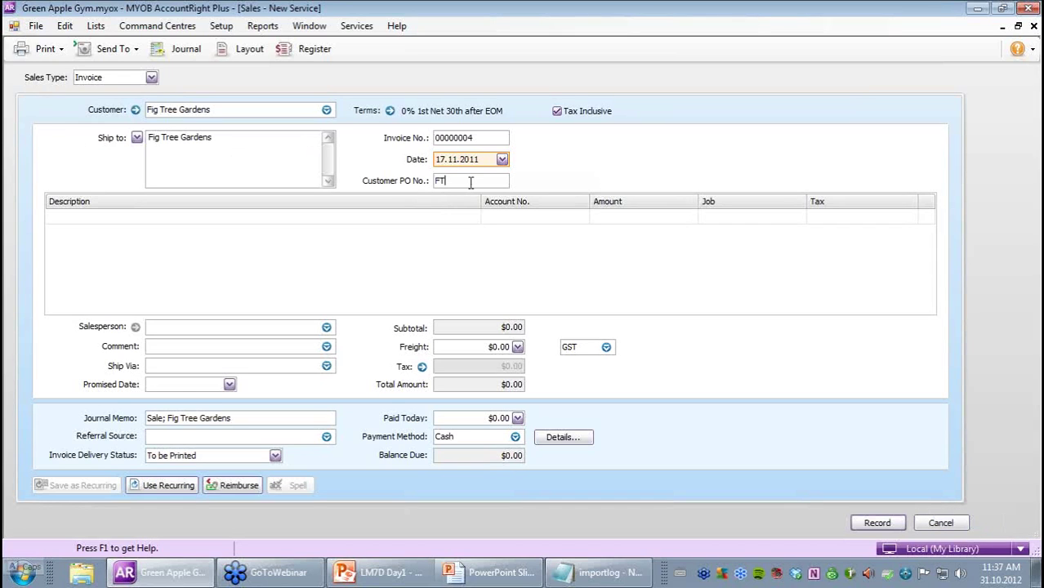
text(OCT)
text(480)
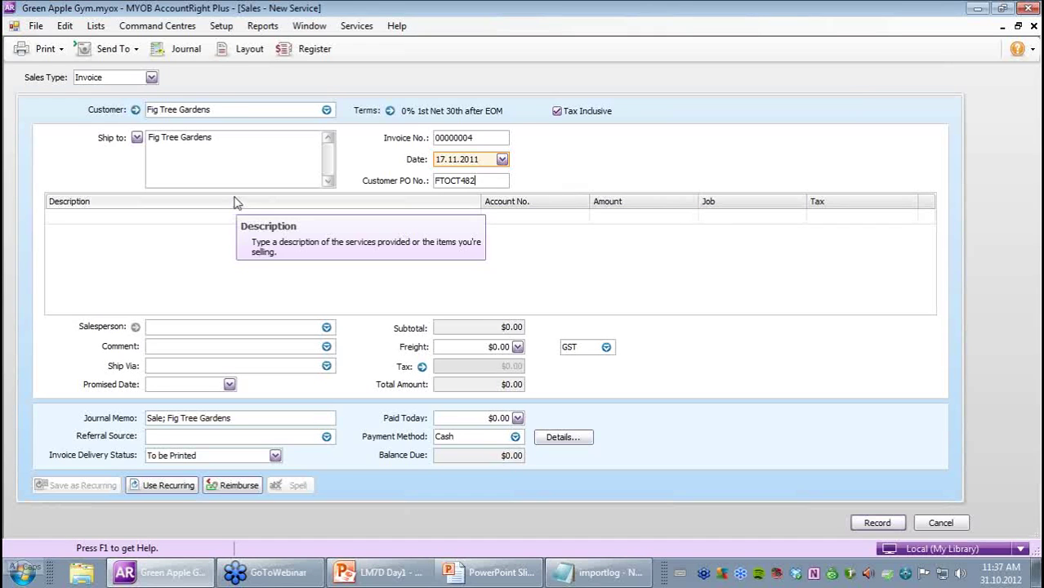
- Switch the invoice from the Service layout to the Item layout
click(250, 50)
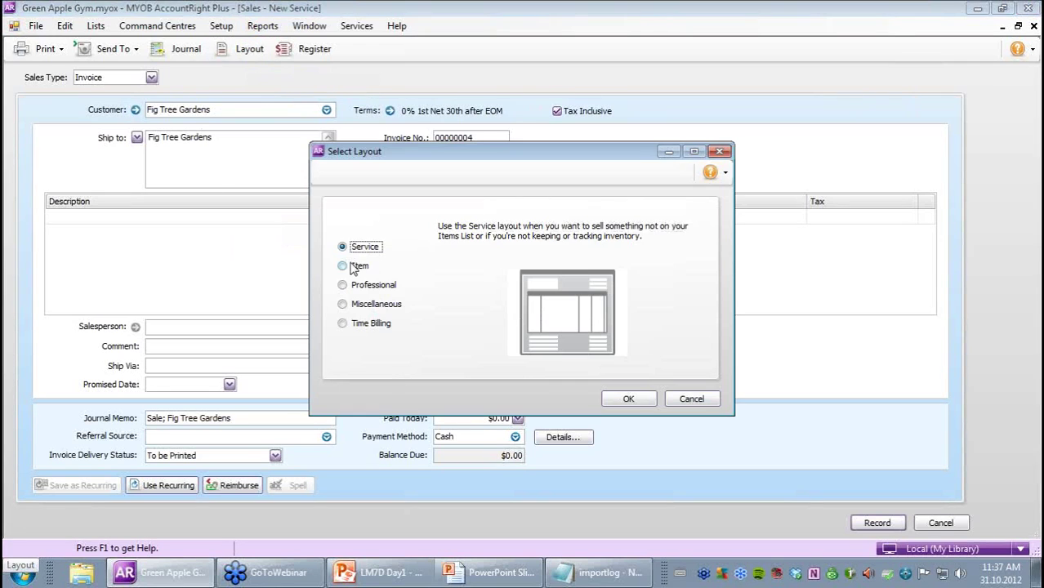
click(354, 267)
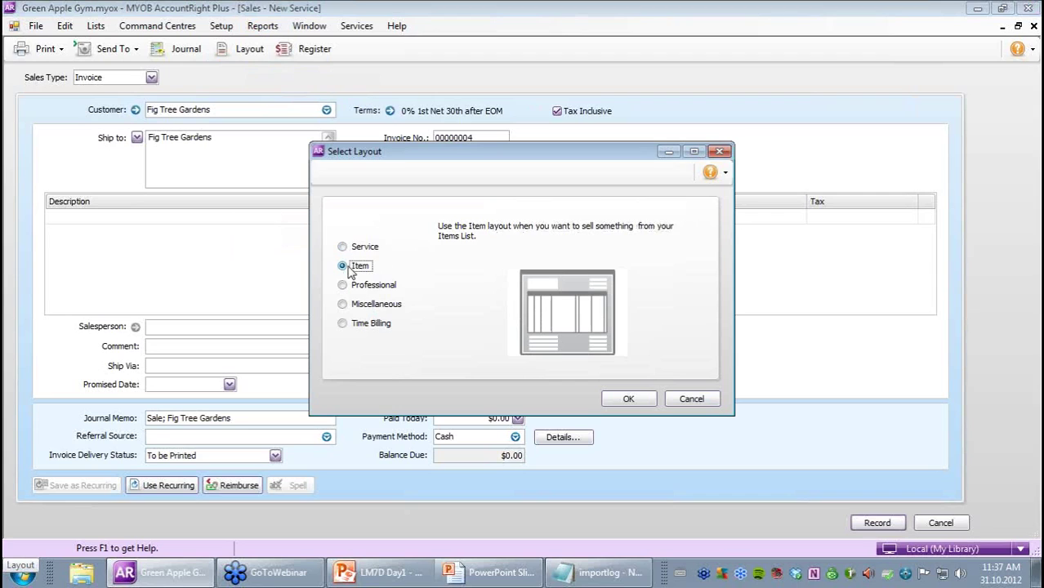
click(629, 399)
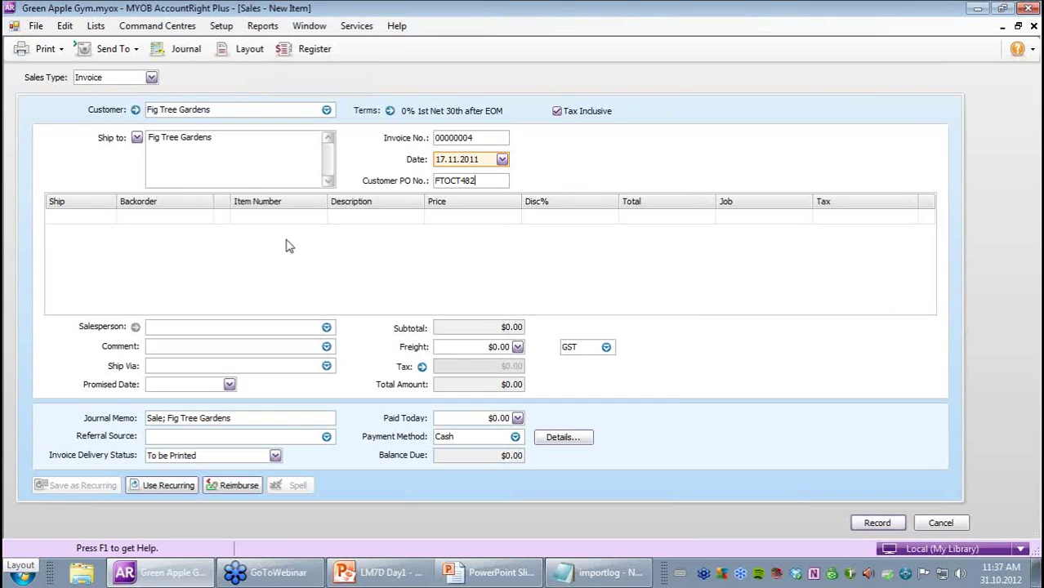
- Add a first invoice line shipping 1 of item HFB
click(84, 217)
text(1)
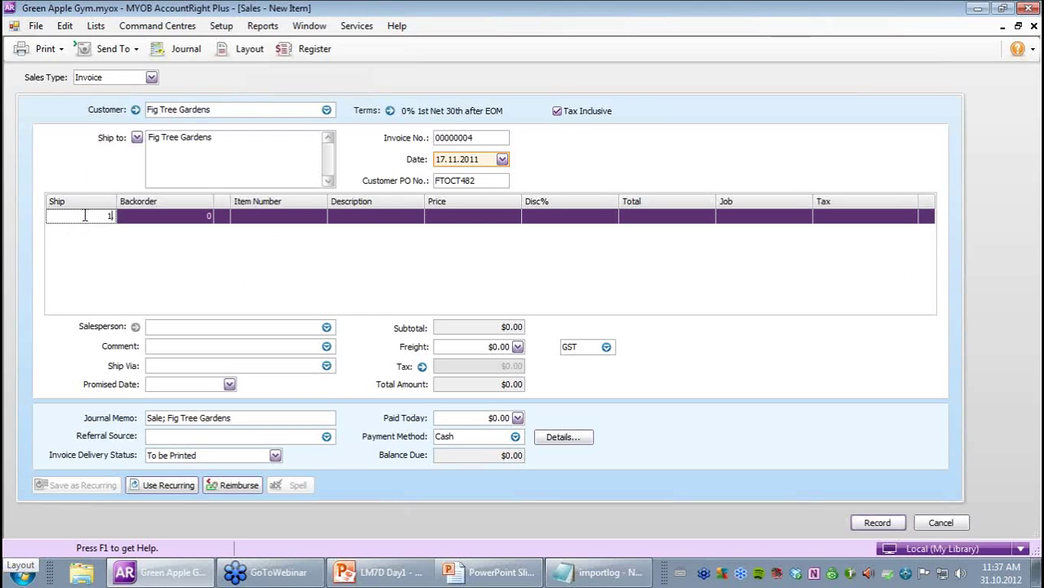
key(Tab)
key(Tab)
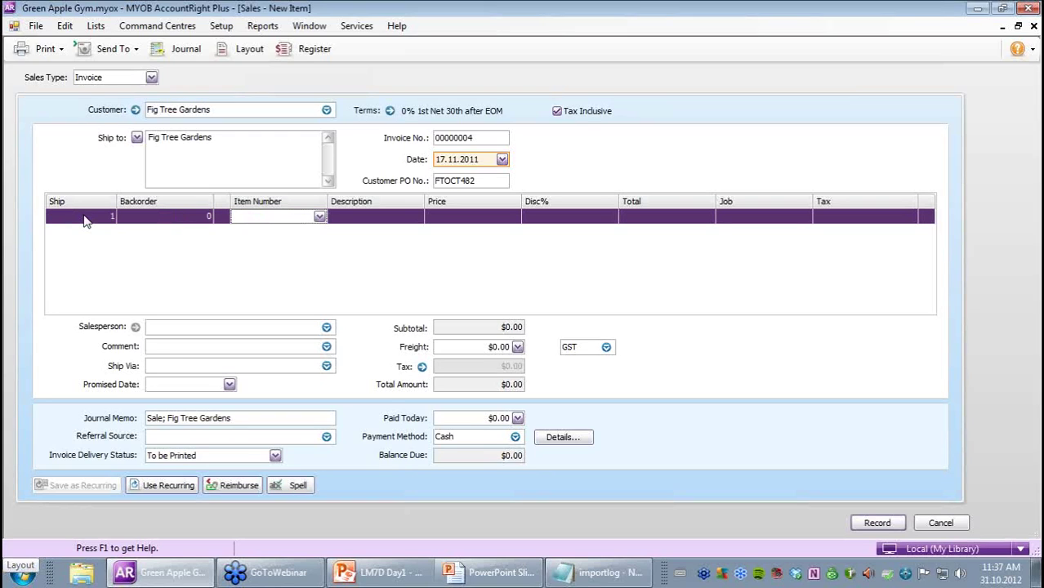
text(HFB)
key(Tab)
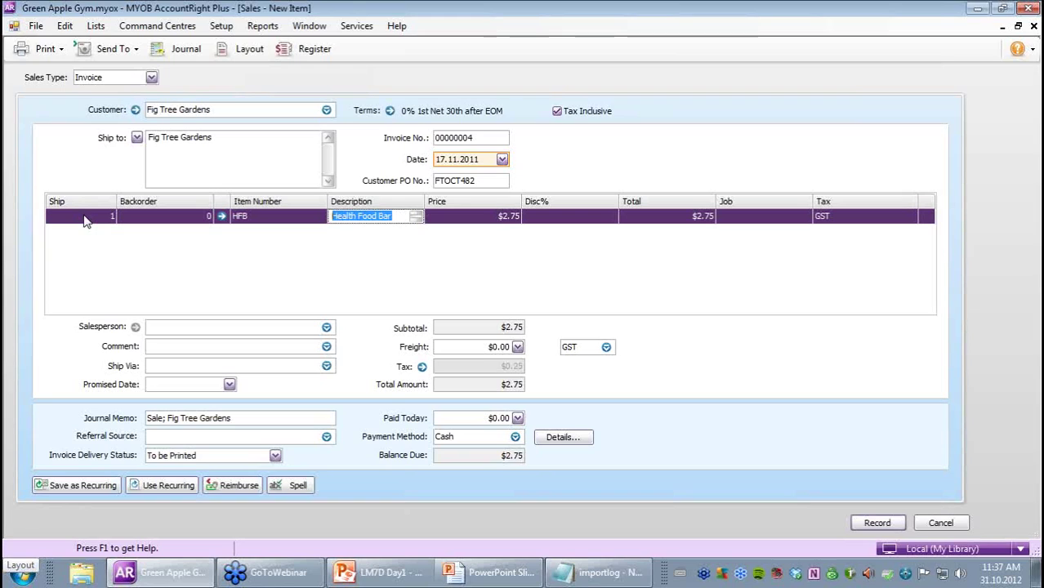
- Add a second invoice line shipping 1 of item HFS
click(101, 234)
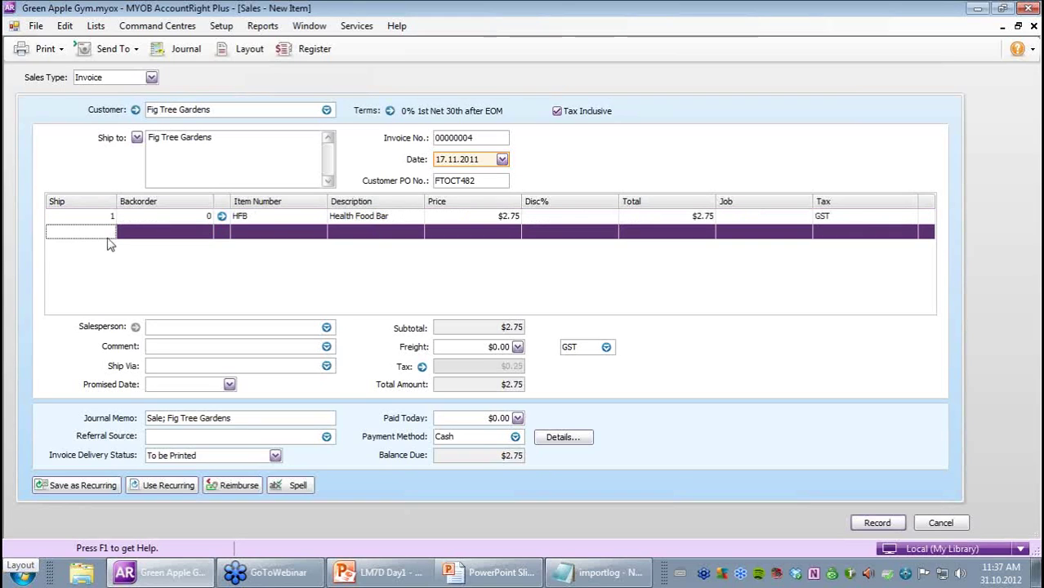
text(1)
key(Tab)
key(Tab)
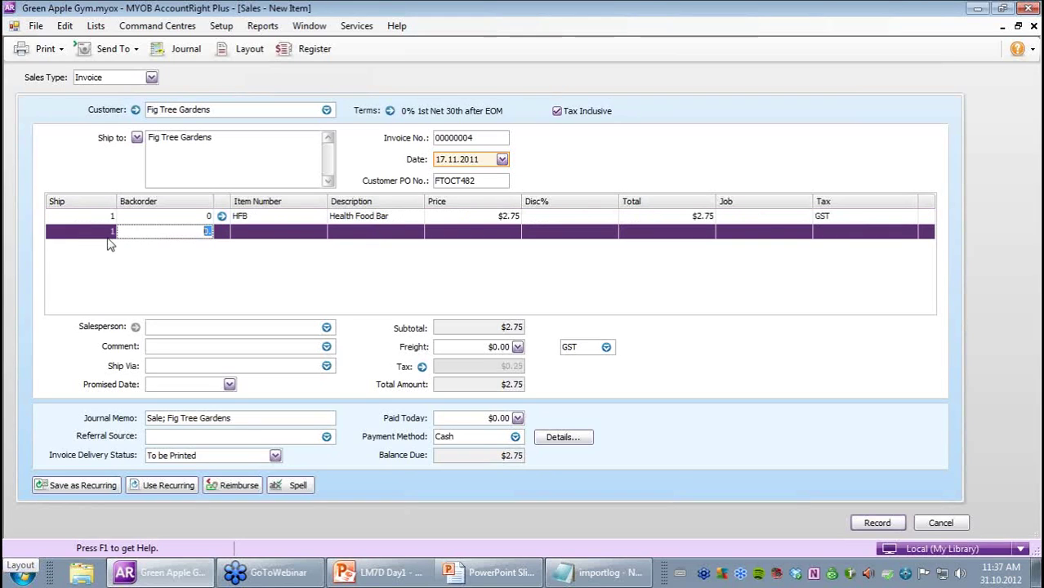
text(HFS)
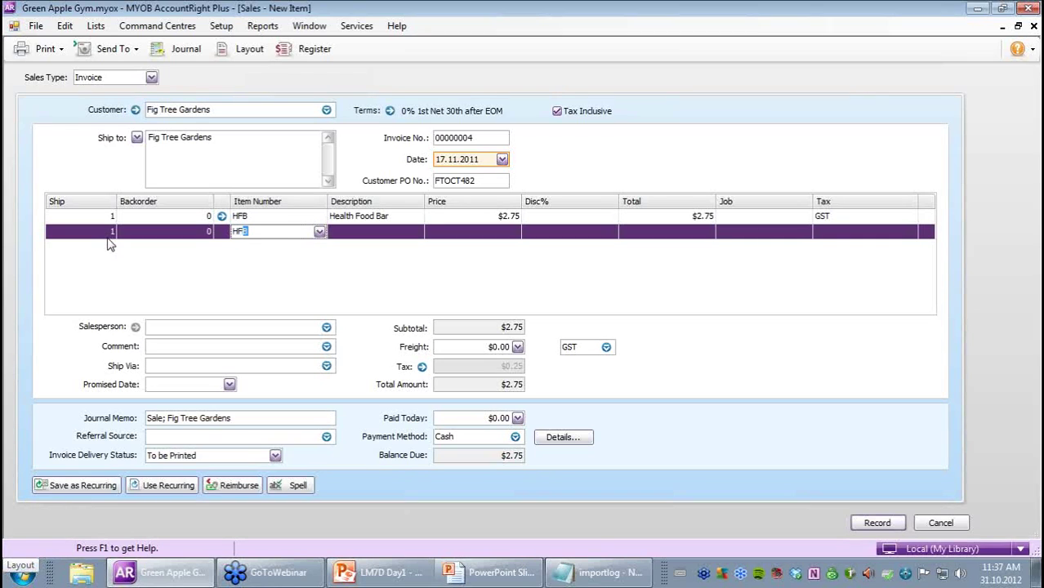
key(Tab)
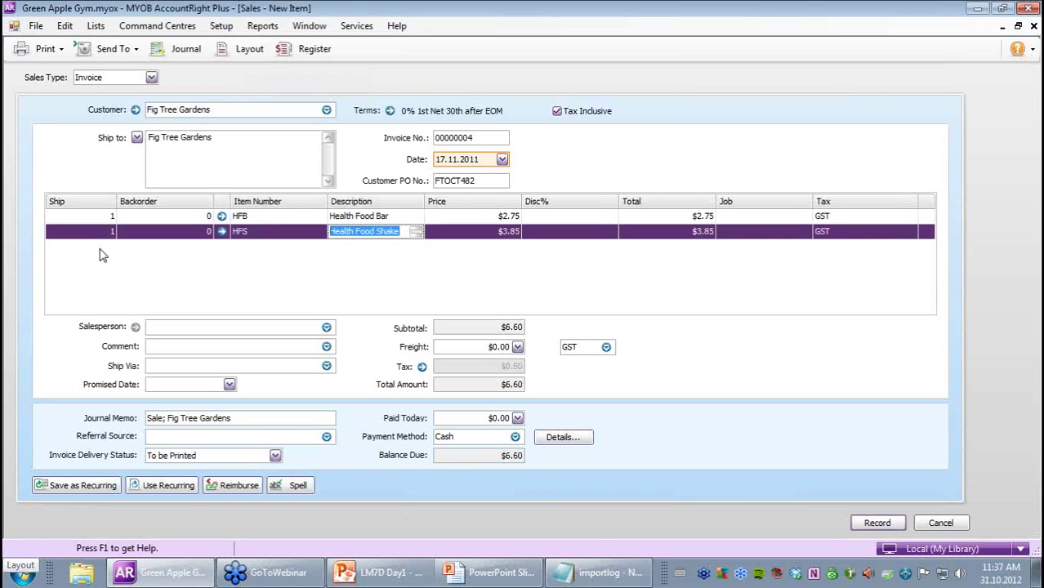
- Add a third invoice line shipping 1 of item ZS, keeping its default price and tax code
click(104, 248)
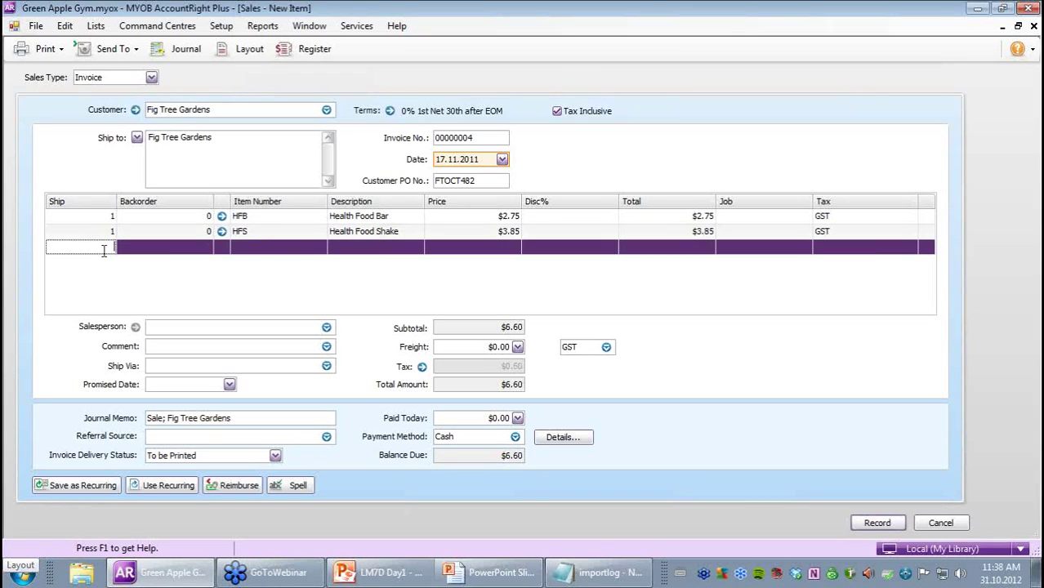
text(1)
key(Tab)
key(Tab)
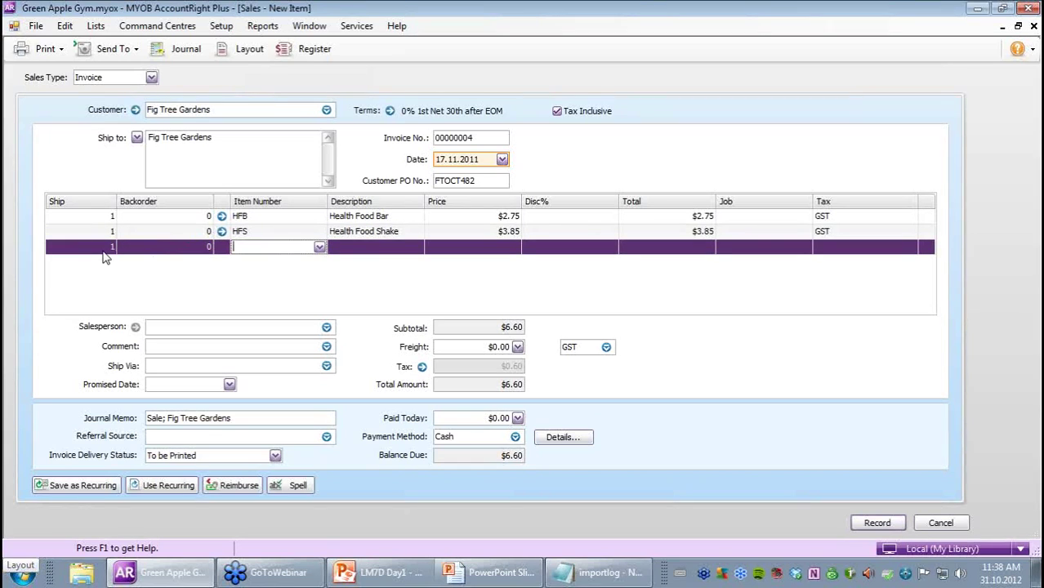
text(ZS)
key(Tab)
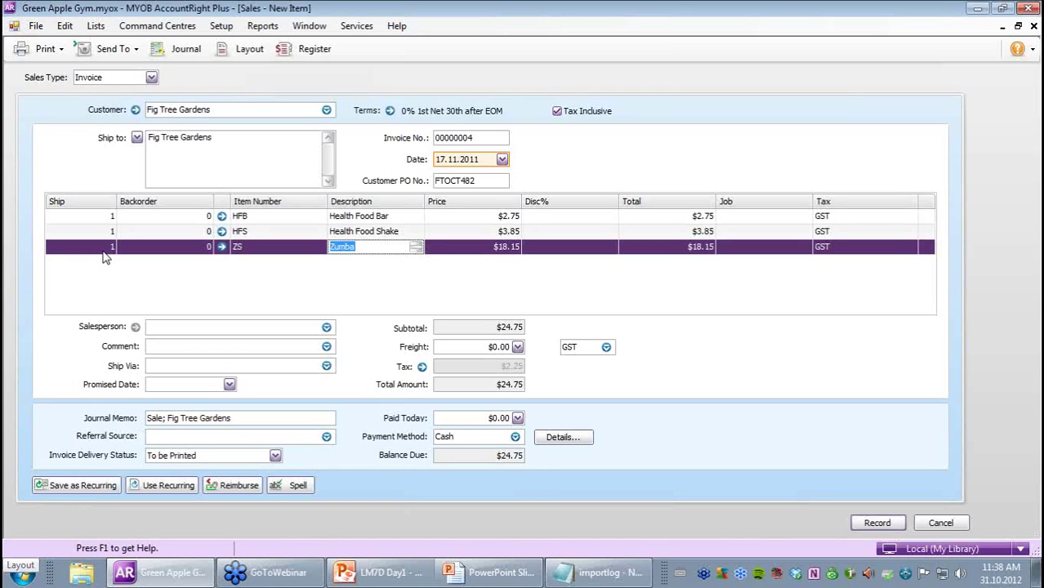
key(Tab)
key(Tab)
key(Tab)
key(Tab)
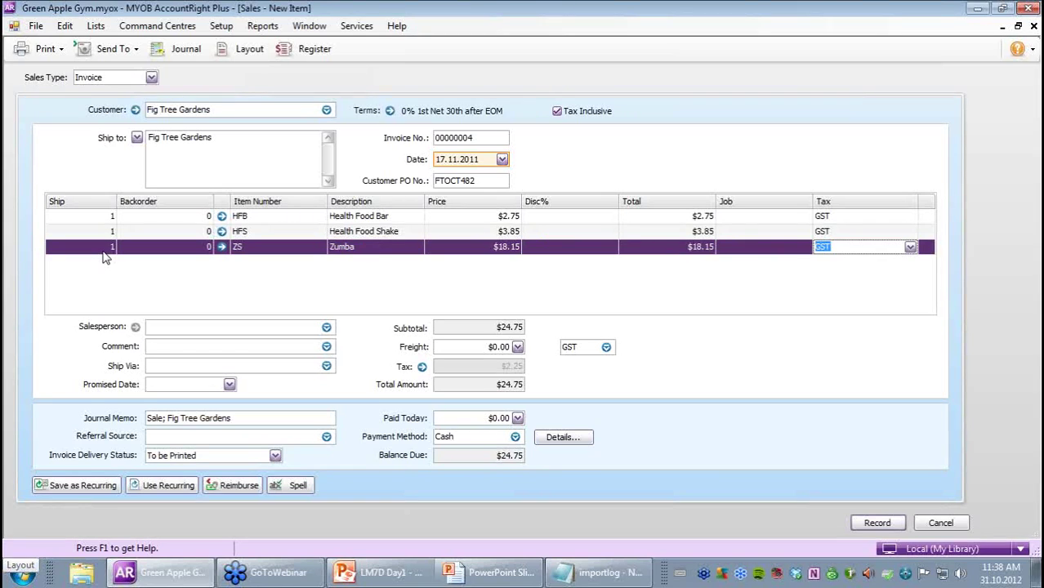
- Recap the transaction to examine the accounts the invoice debits and credits, and close the recap
click(65, 26)
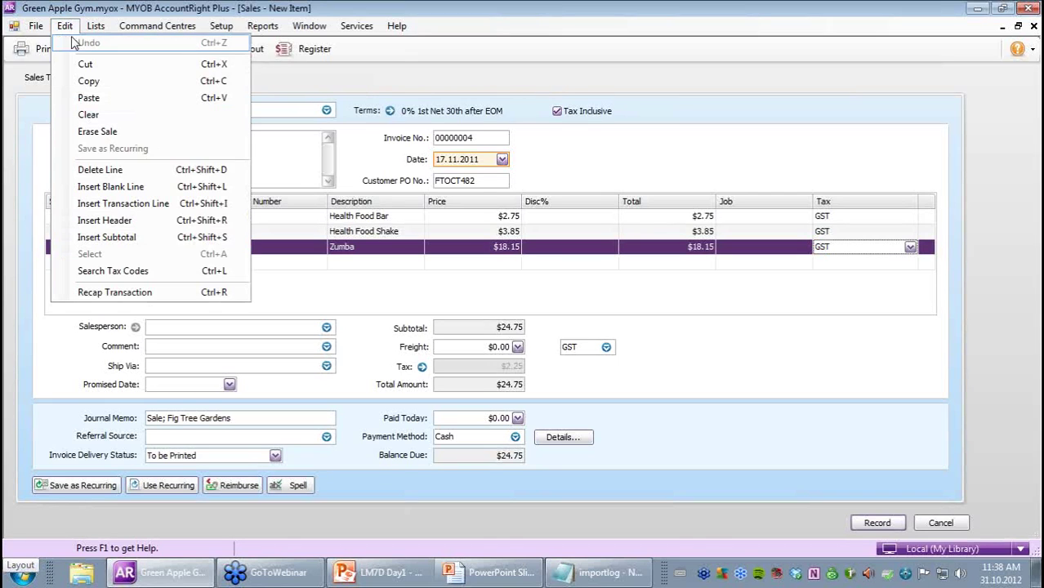
click(122, 294)
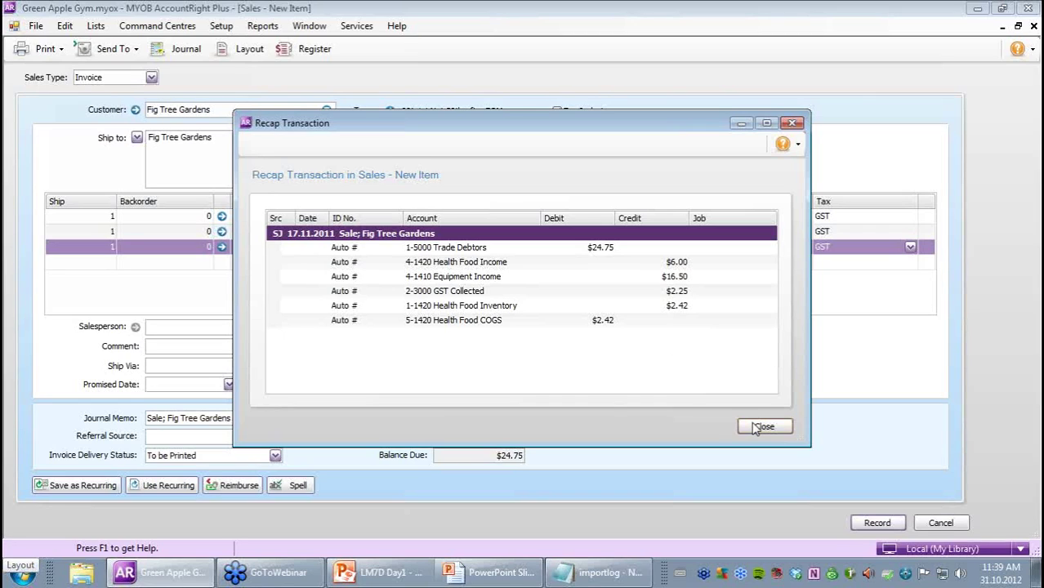
click(755, 428)
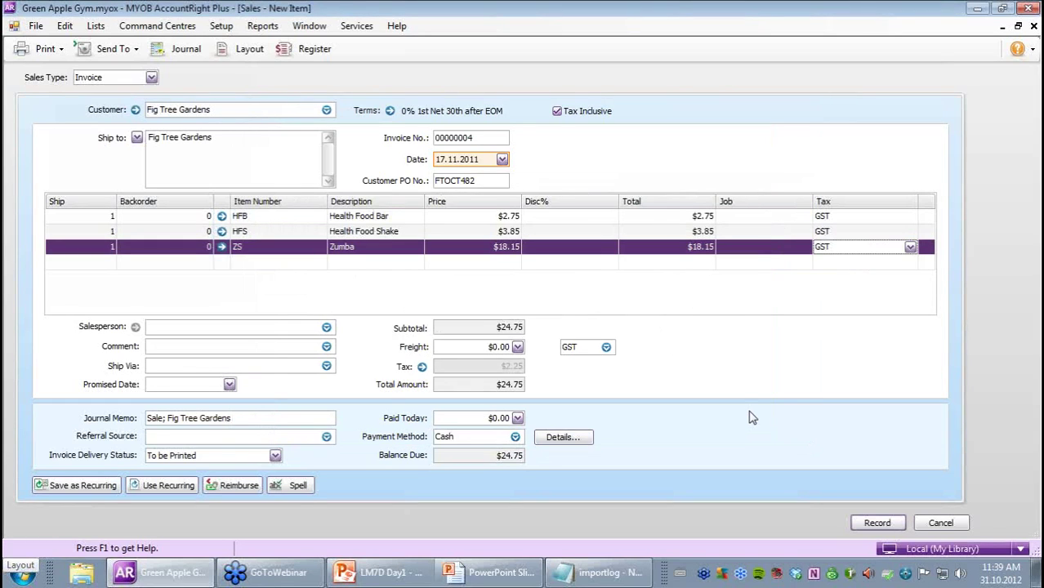
- Record the Fig Tree Gardens invoice and close the sales window
click(875, 525)
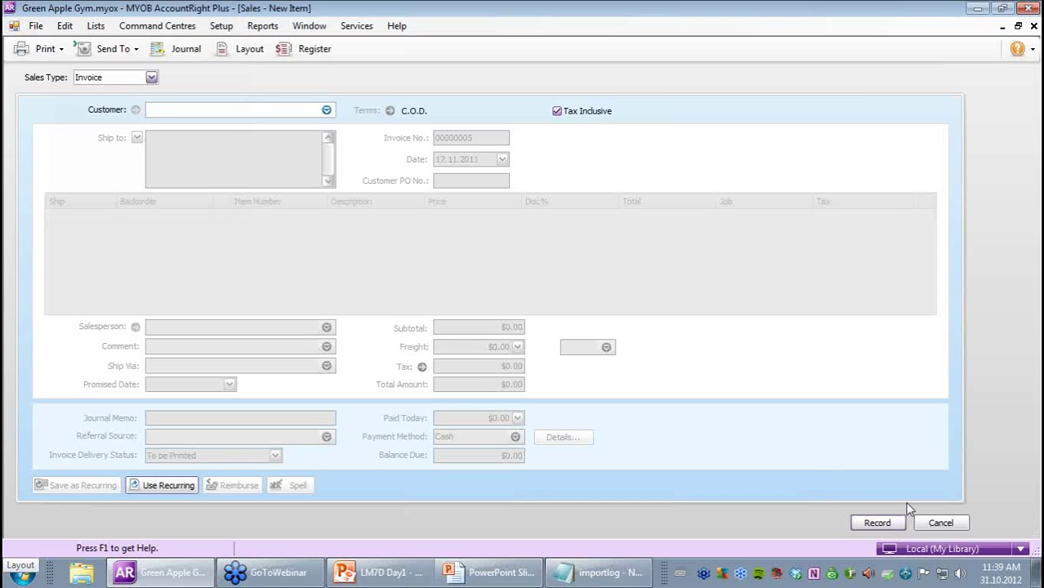
click(931, 523)
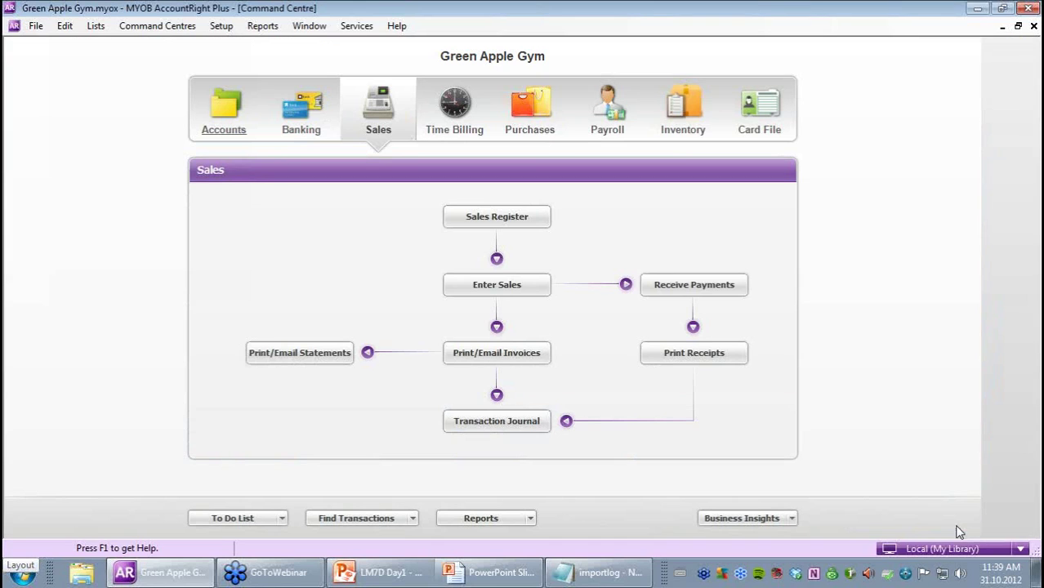
click(544, 103)
click(498, 278)
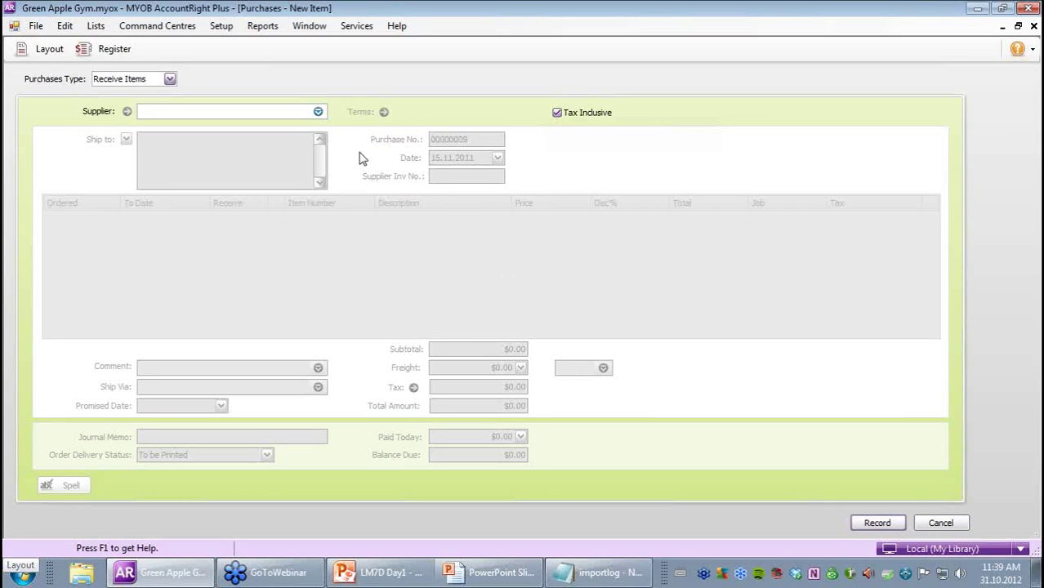
click(170, 80)
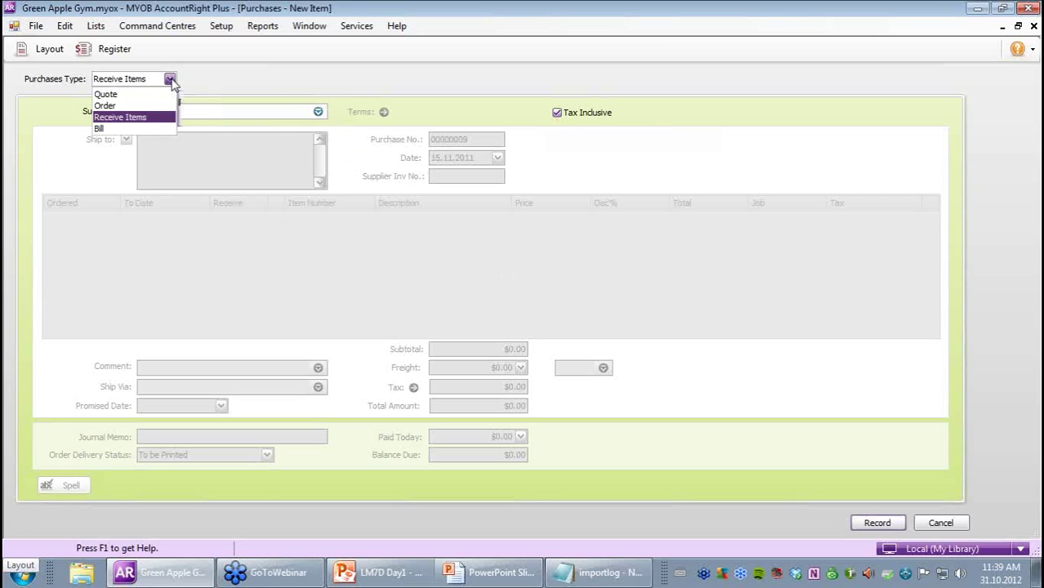
click(114, 130)
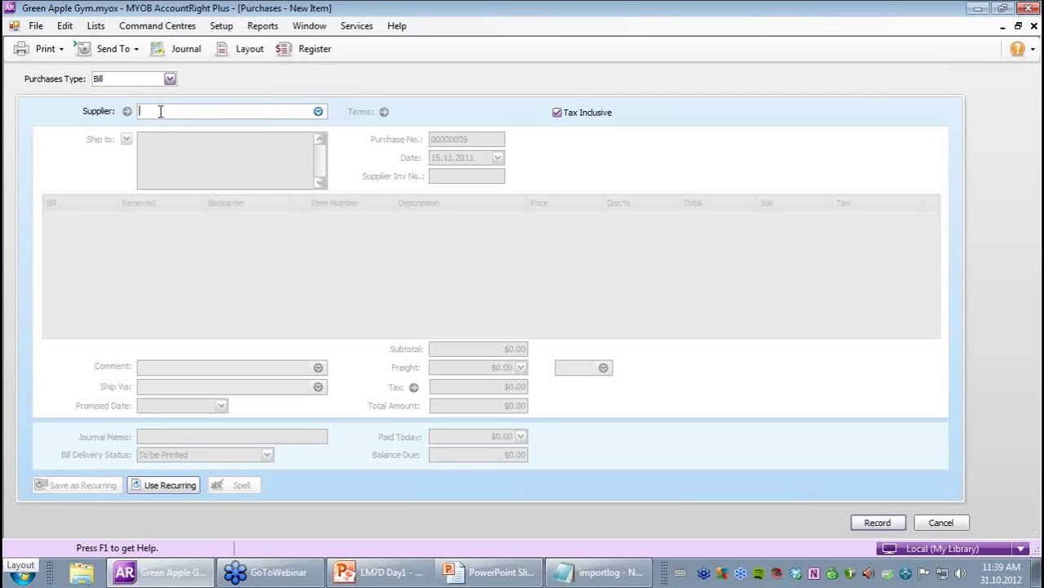
text(F)
key(Tab)
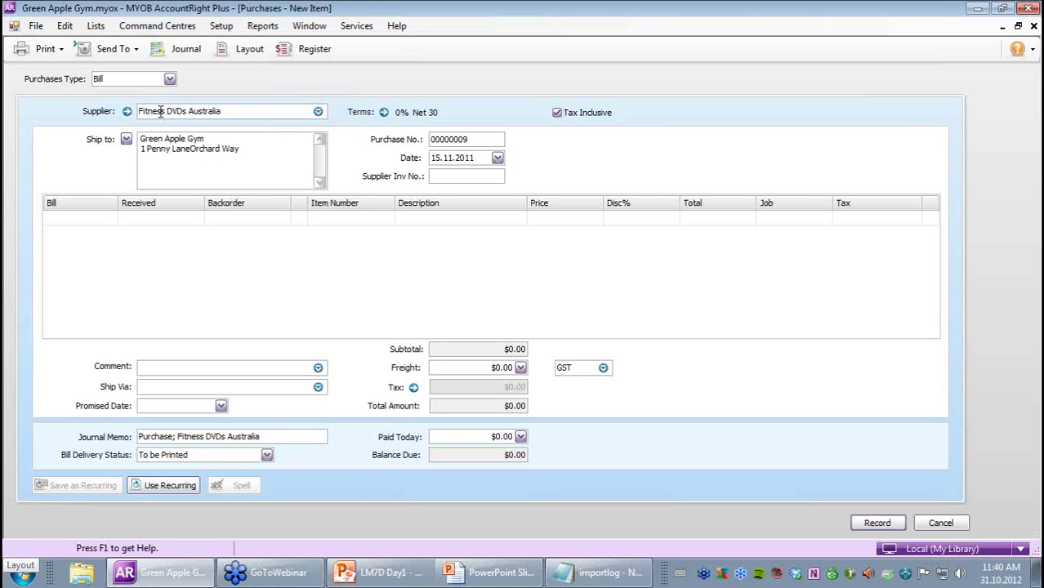
key(Tab)
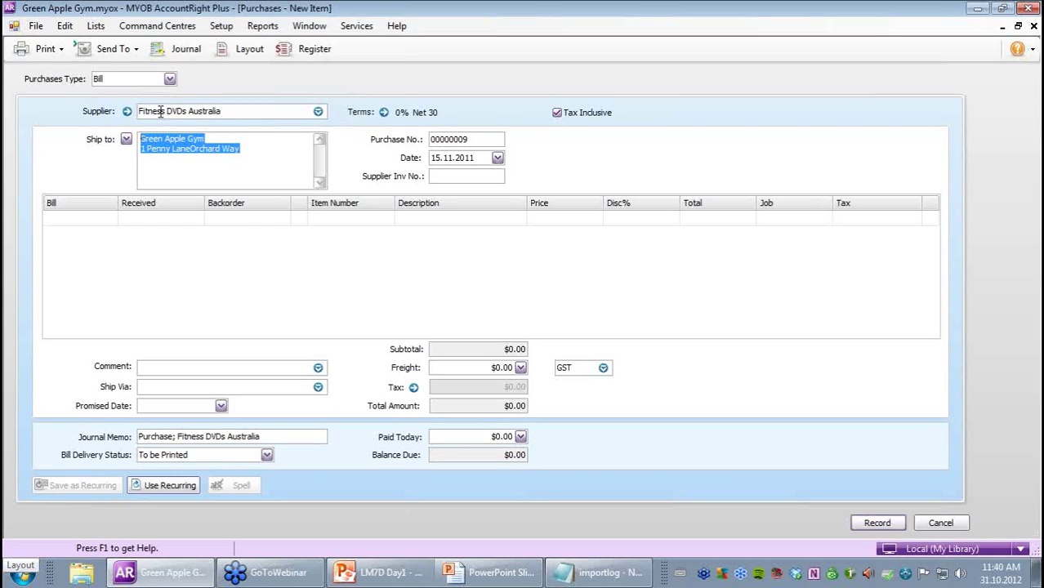
click(941, 523)
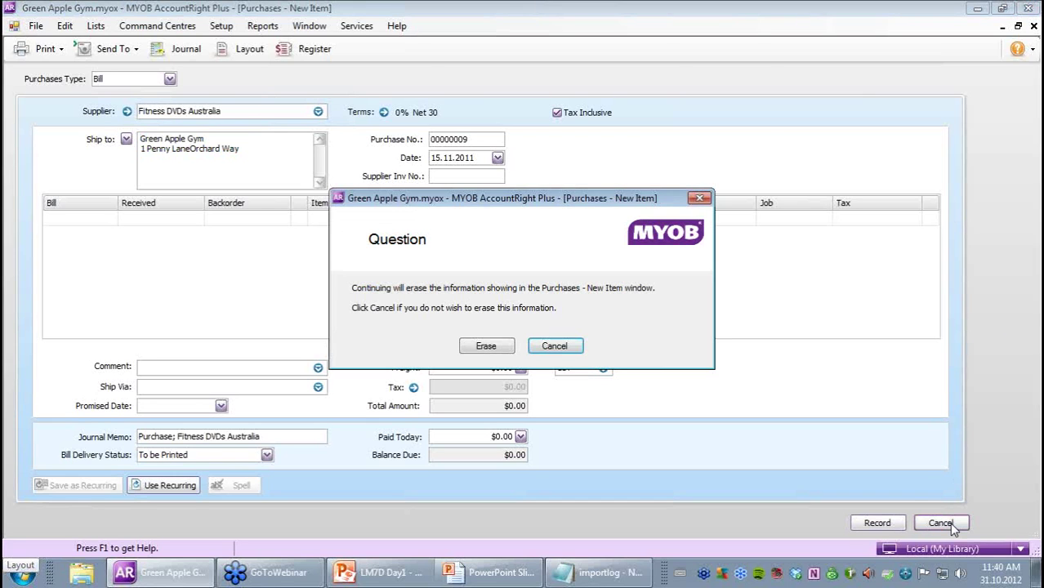
click(490, 346)
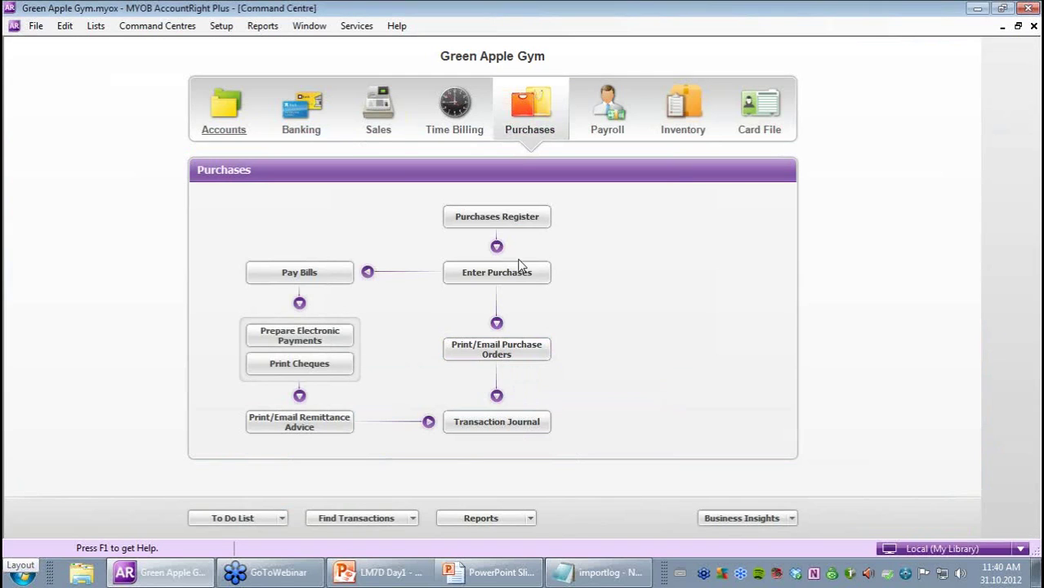
- Open the purchases register and view the orders and quotes of all suppliers dated from 01.10.2010
click(508, 217)
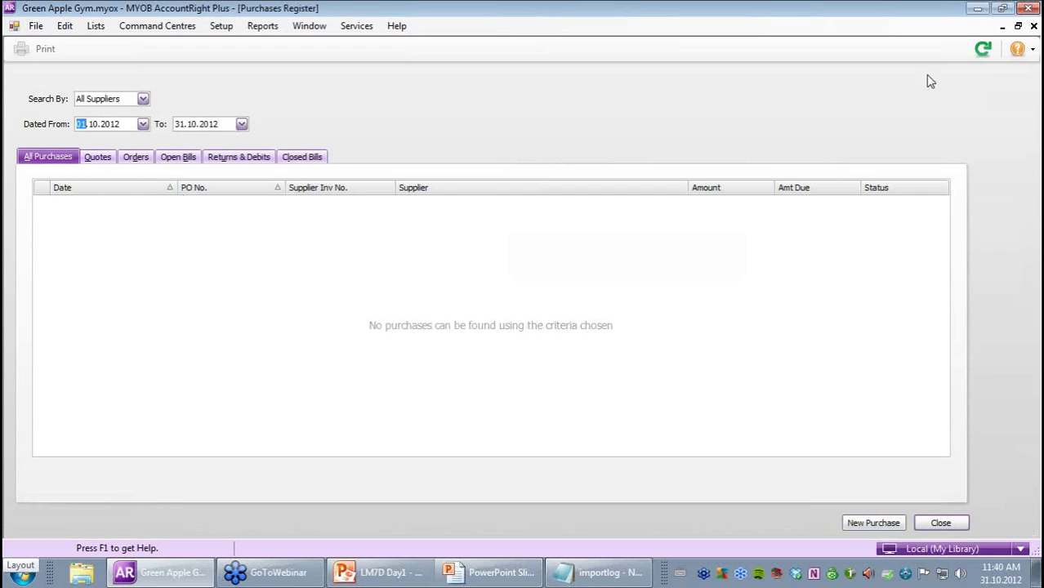
click(100, 159)
click(137, 158)
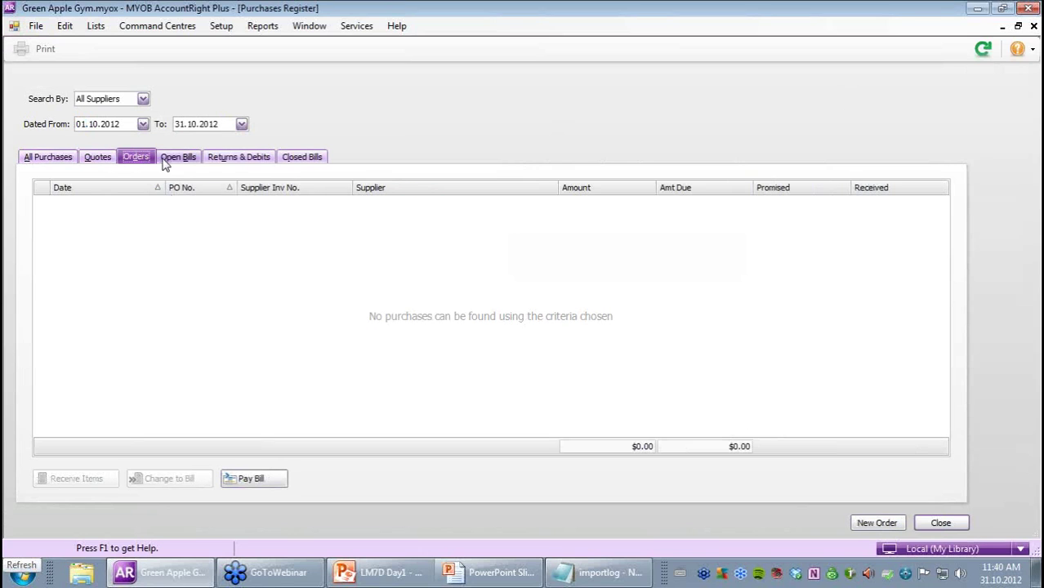
double_click(111, 124)
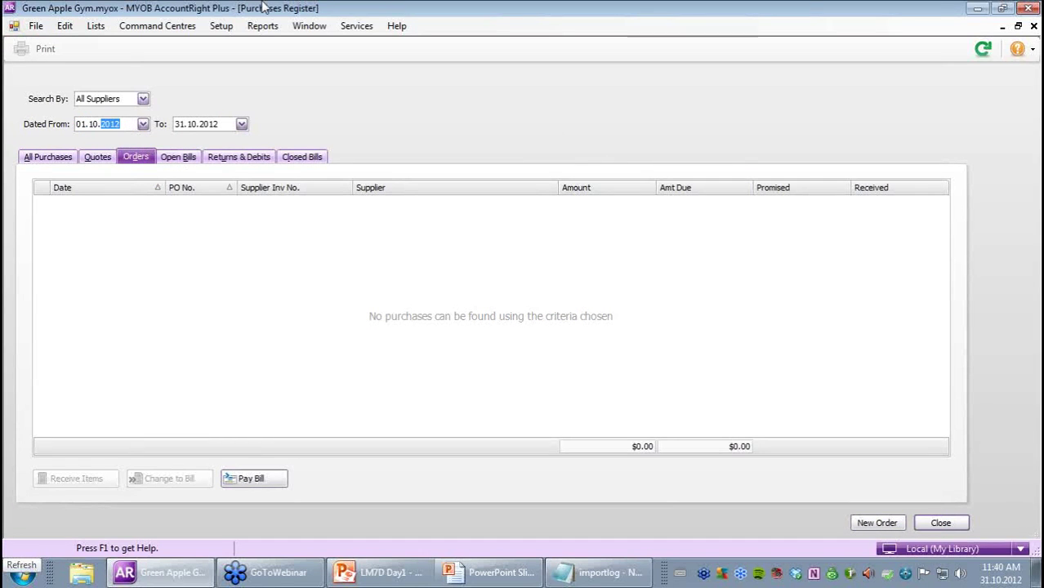
text(2010)
key(Tab)
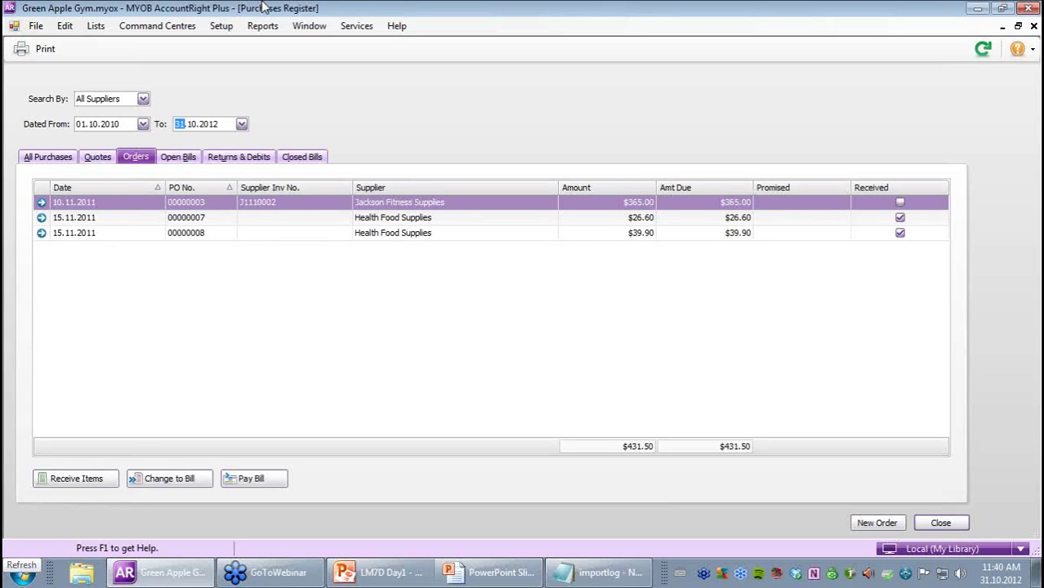
click(101, 159)
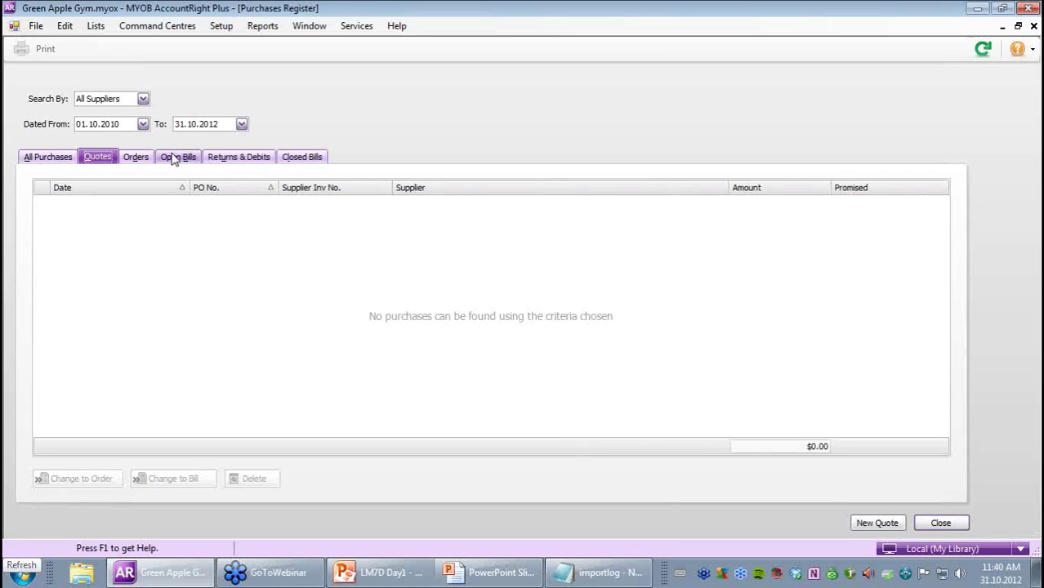
- Close the purchases register, open the sales register for all customers and change the start date of its date range
click(948, 527)
click(384, 121)
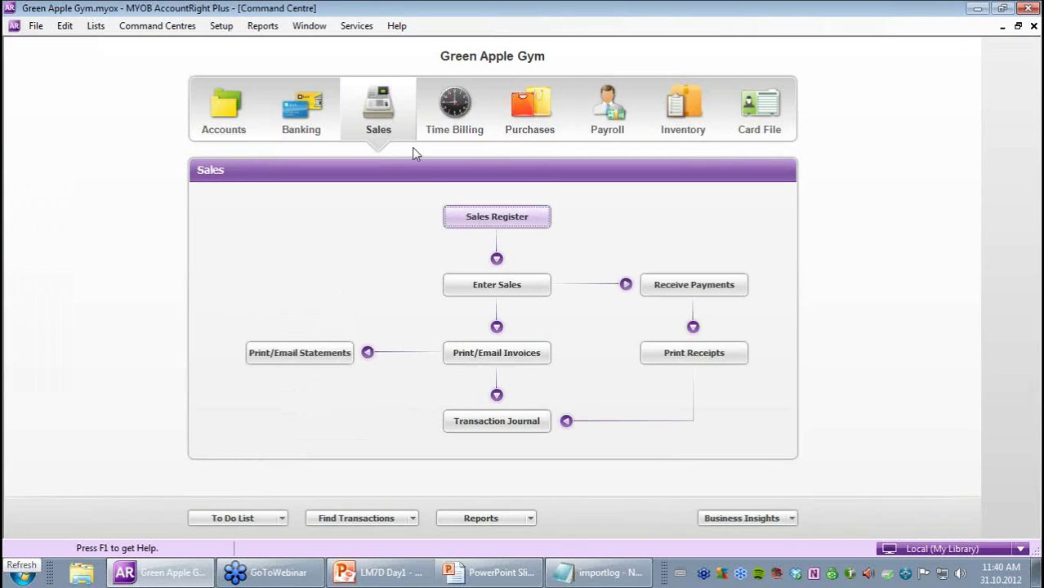
click(505, 219)
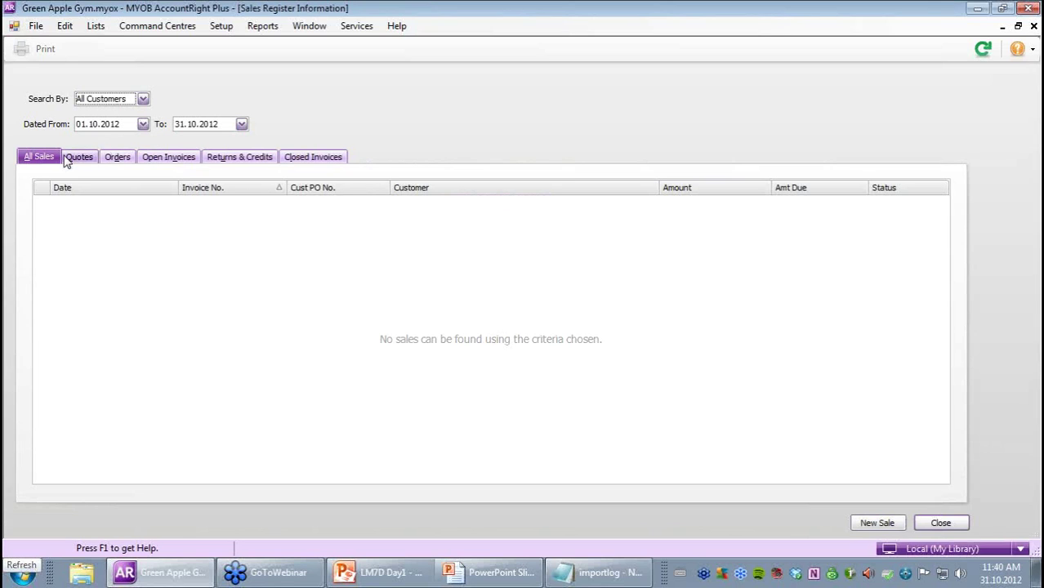
click(119, 124)
key(Down)
key(Down)
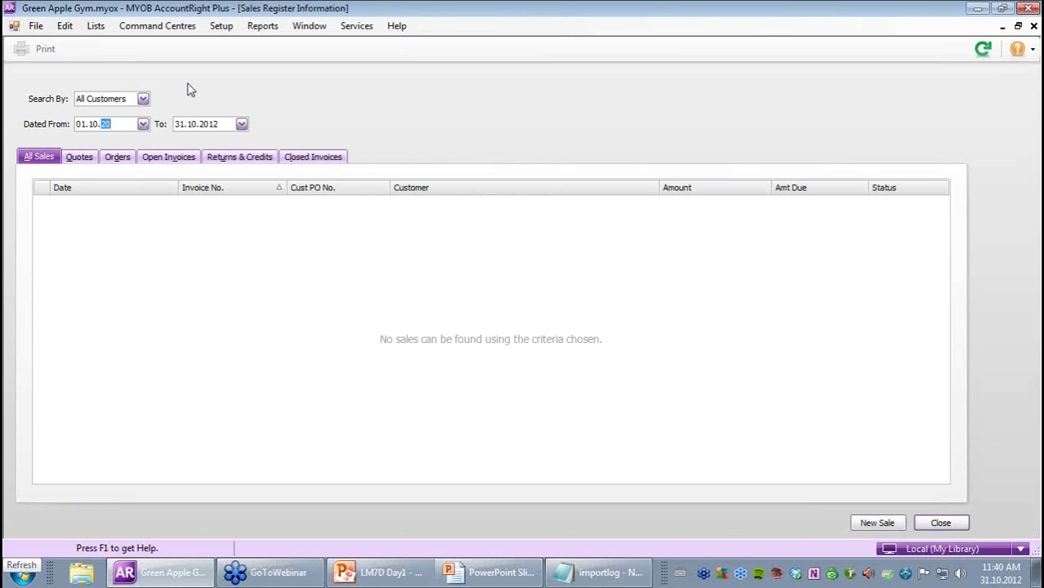
key(Tab)
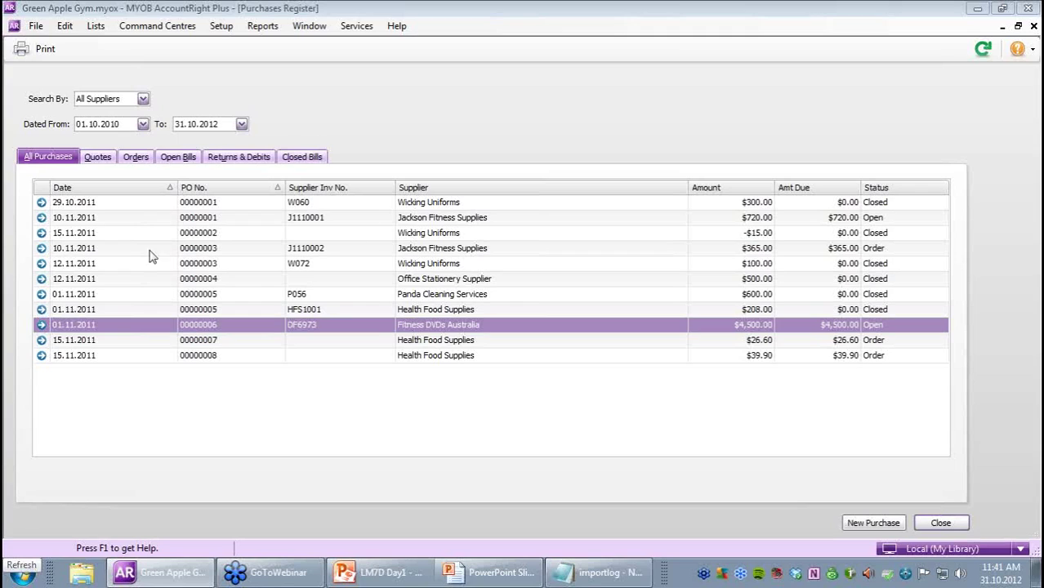
- Pay the open Fitness DVDs Australia bill in full from the ANZ account, dated 12.11.2011, record it and close the bill and purchases register
double_click(114, 327)
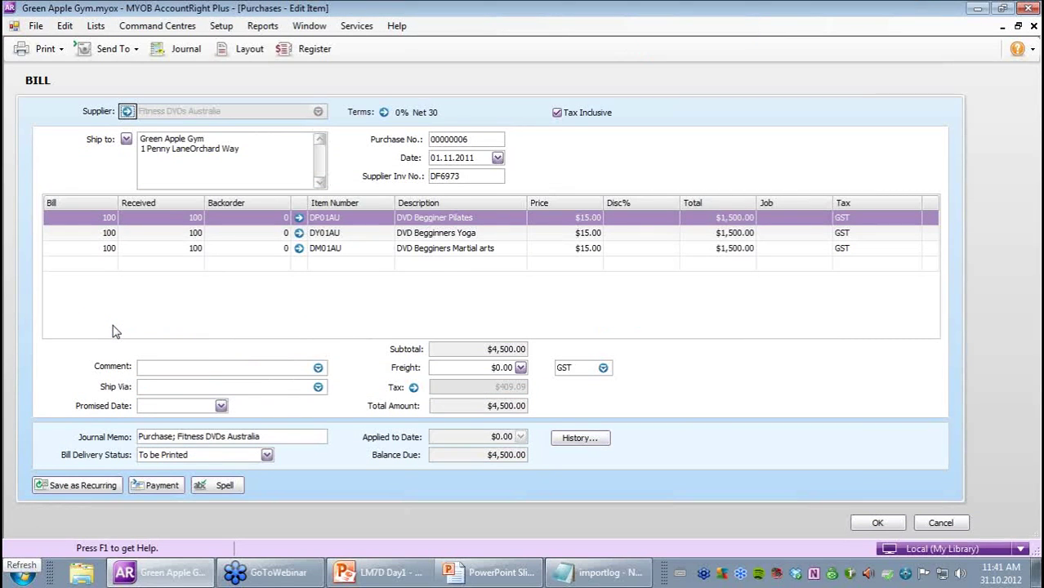
click(155, 485)
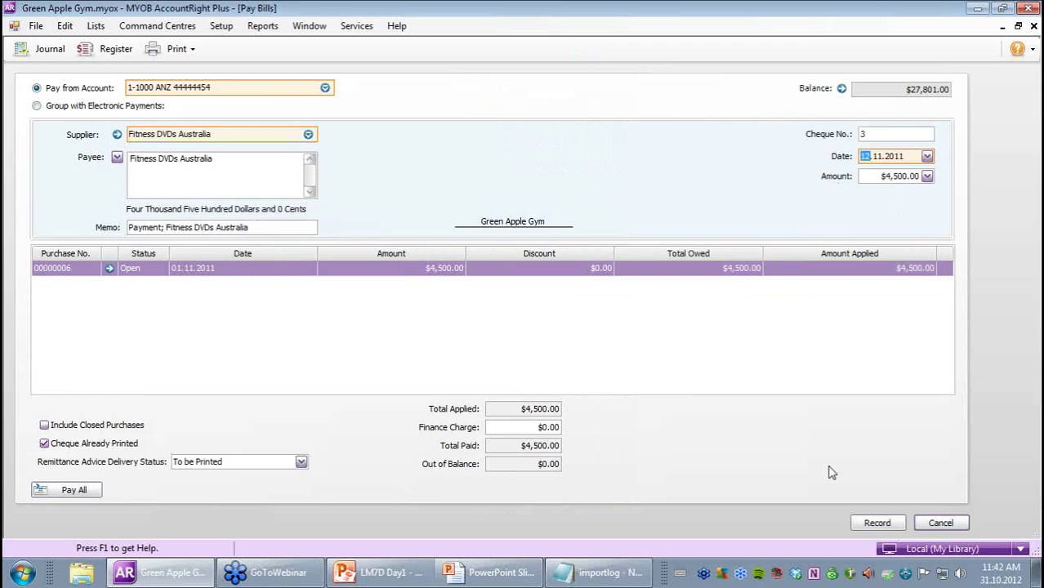
click(867, 530)
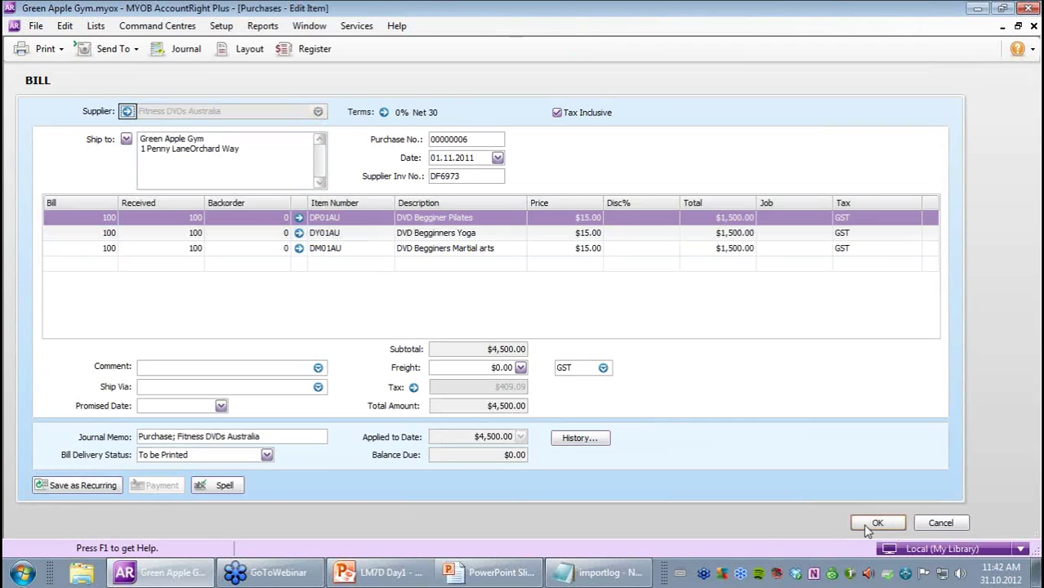
click(940, 524)
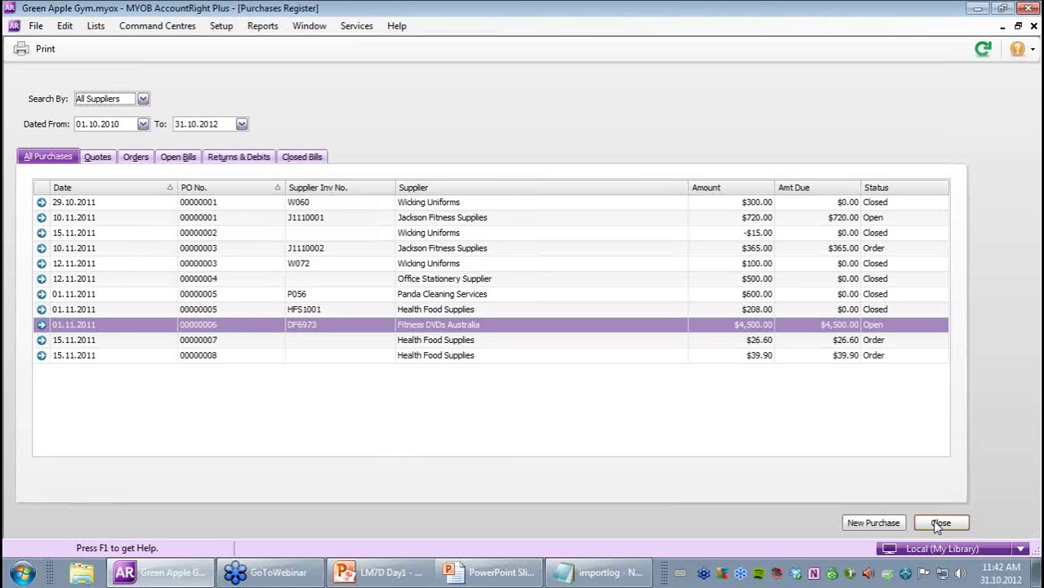
click(939, 523)
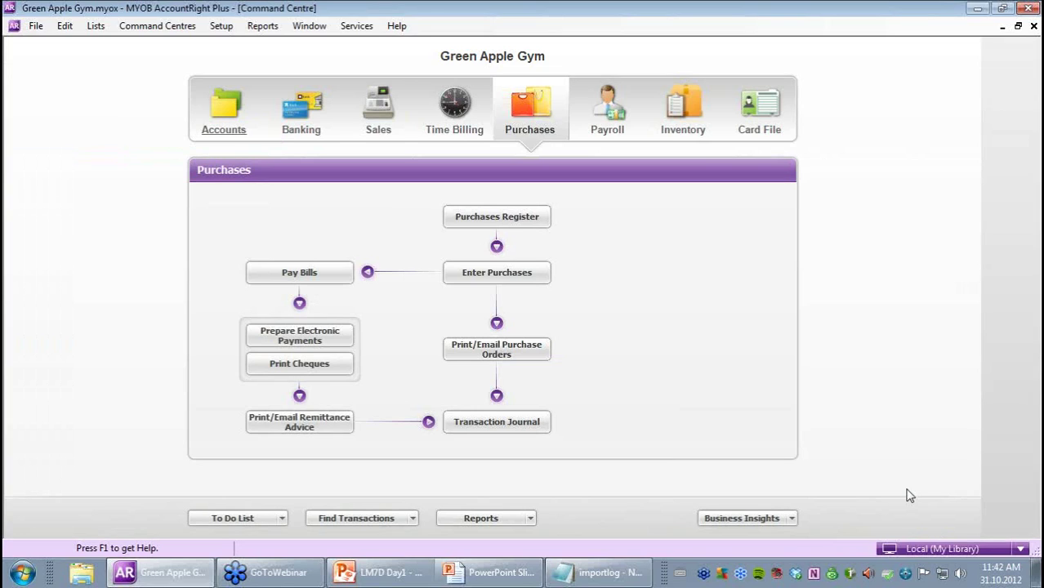
- Open the inventory item price settings and inspect the editable current prices of DM01AU and HFC
click(687, 121)
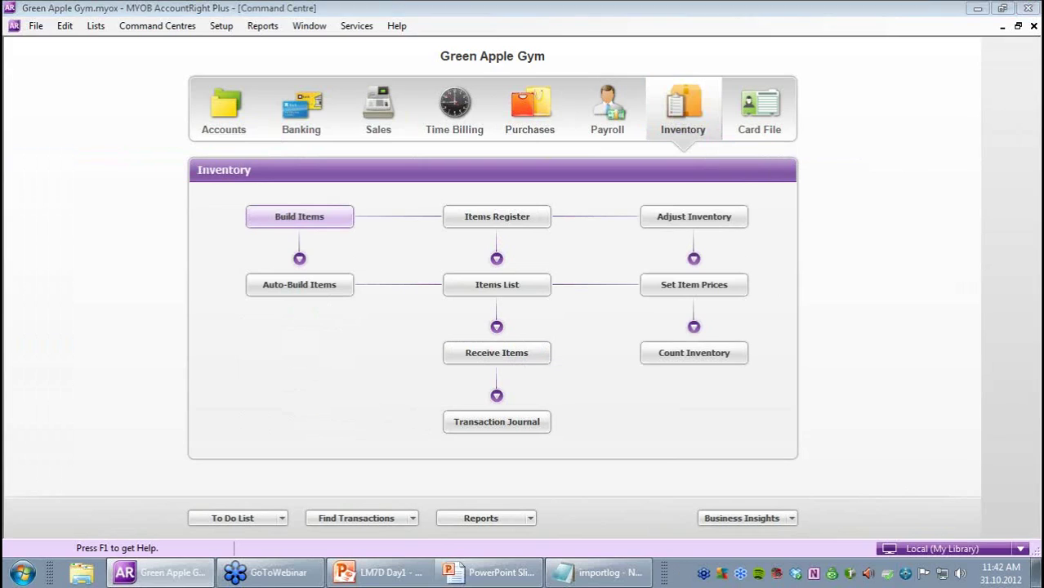
mouse_move(810, 277)
mouse_down()
mouse_move(668, 243)
mouse_move(764, 309)
mouse_move(779, 266)
mouse_up()
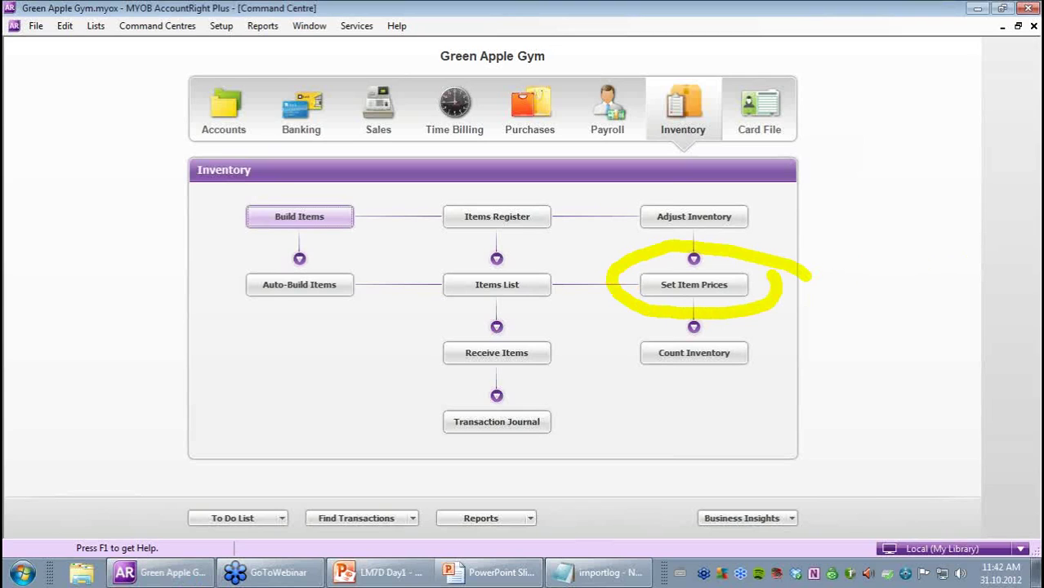
click(717, 287)
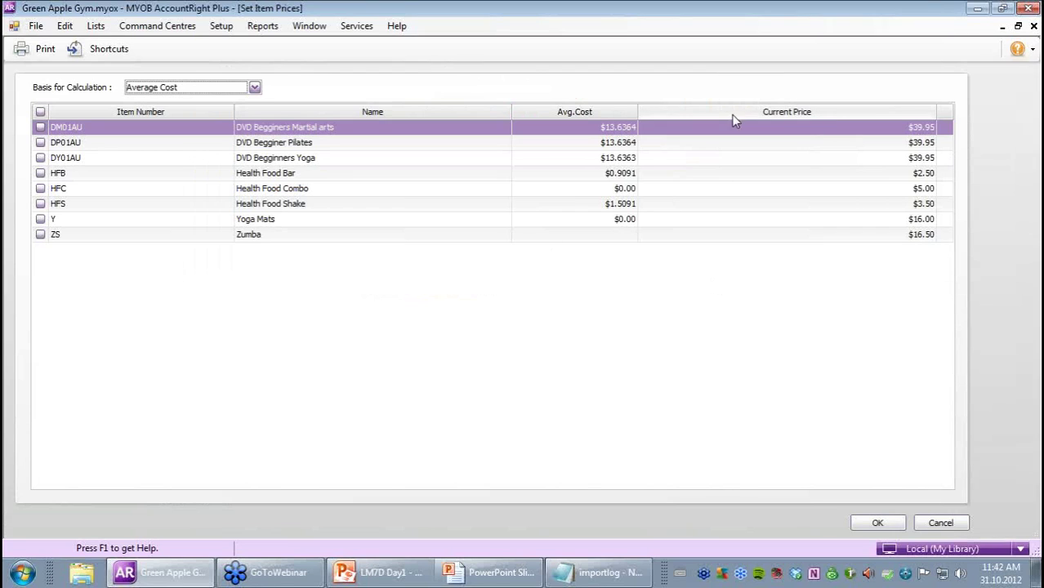
click(929, 131)
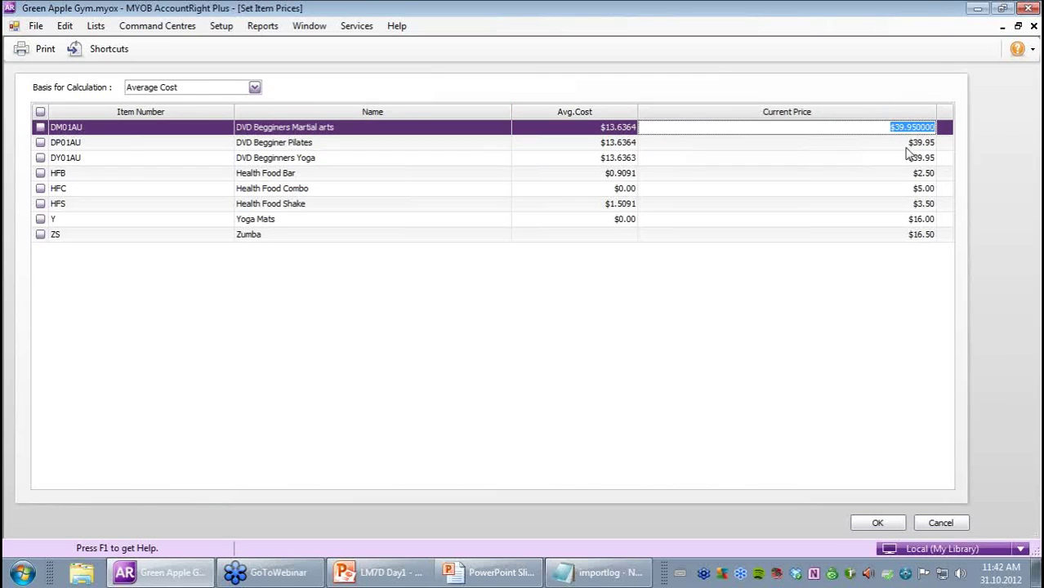
key(Tab)
key(Tab)
click(910, 188)
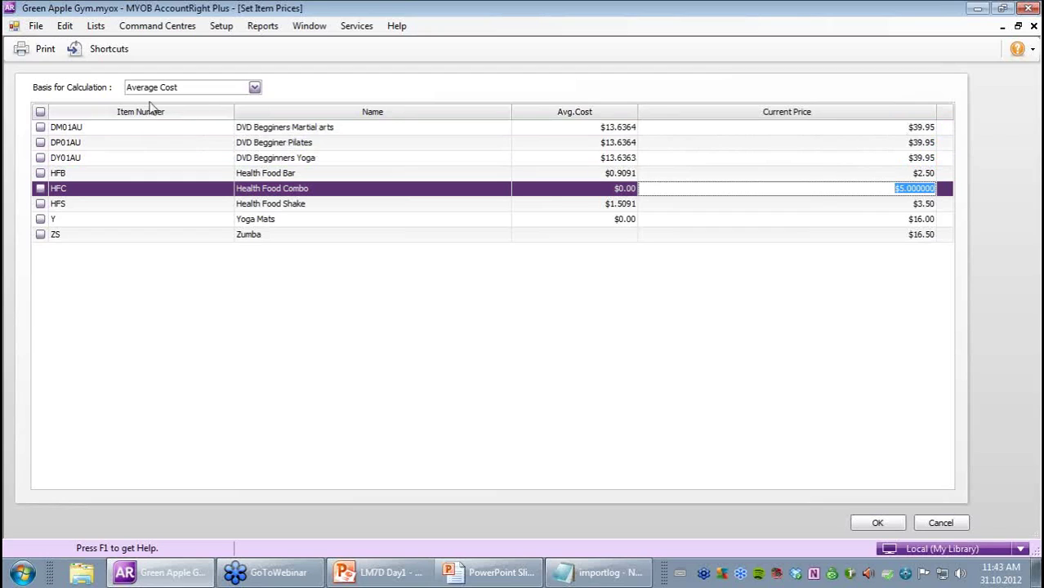
- View the item prices on a Last Cost basis, check the pricing shortcut options, and leave the price settings without saving
click(254, 88)
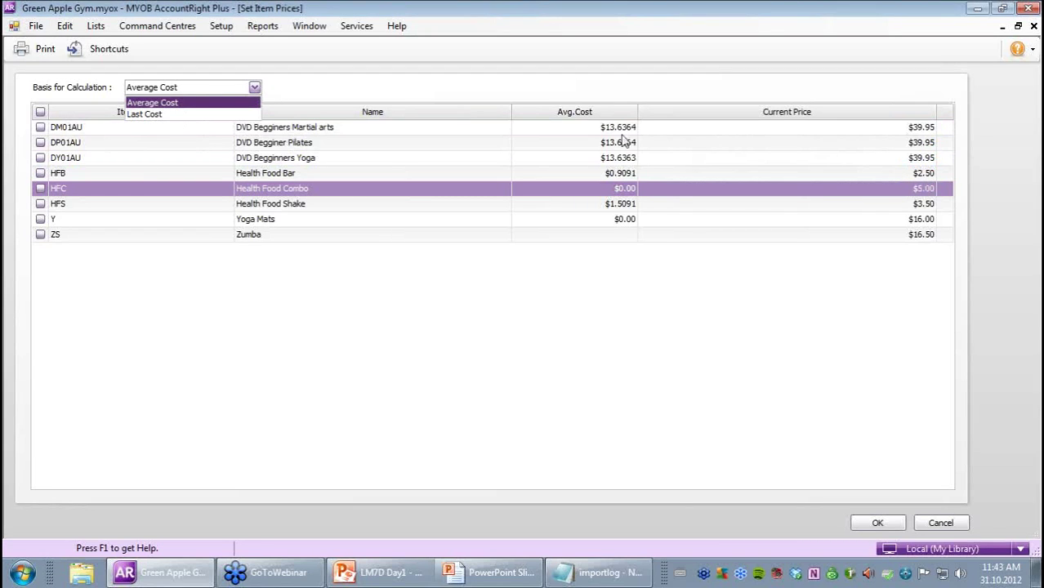
click(219, 115)
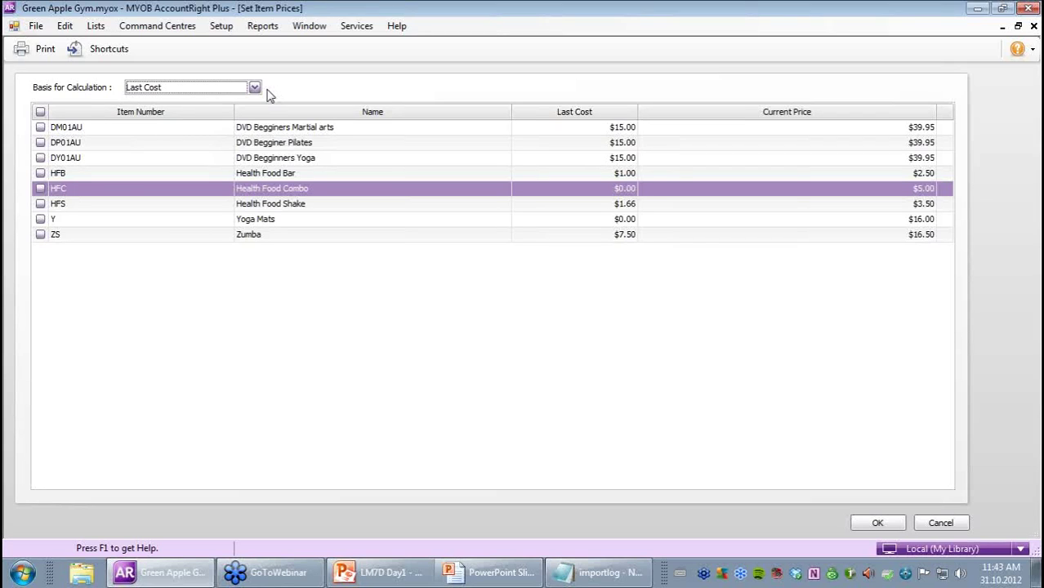
click(122, 50)
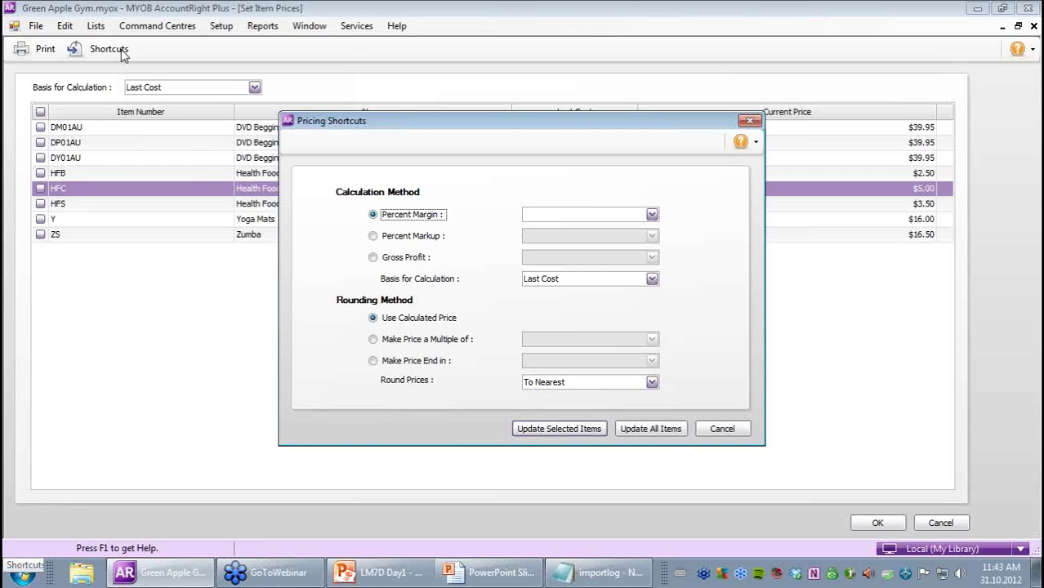
click(721, 431)
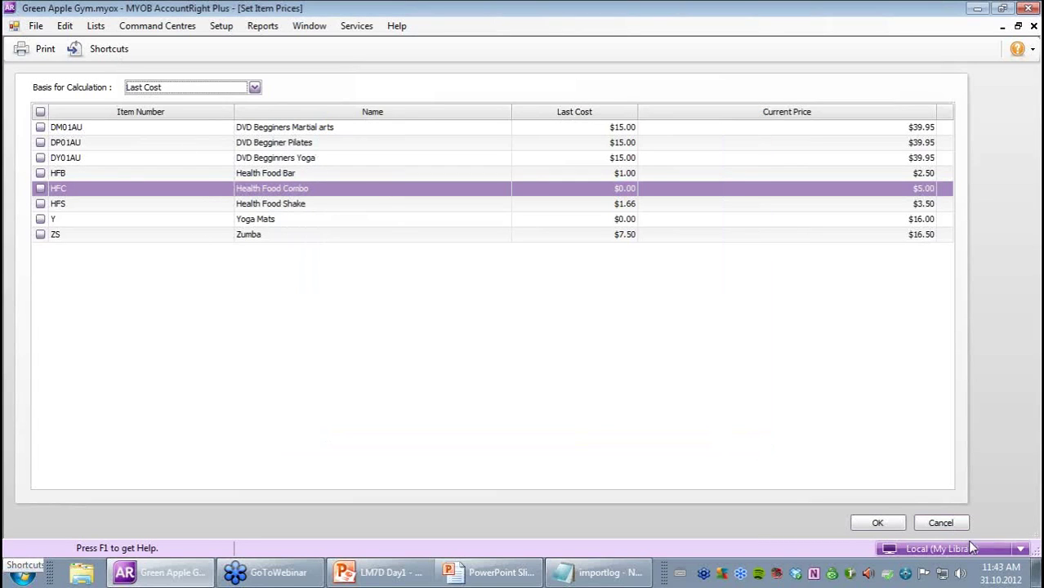
click(940, 523)
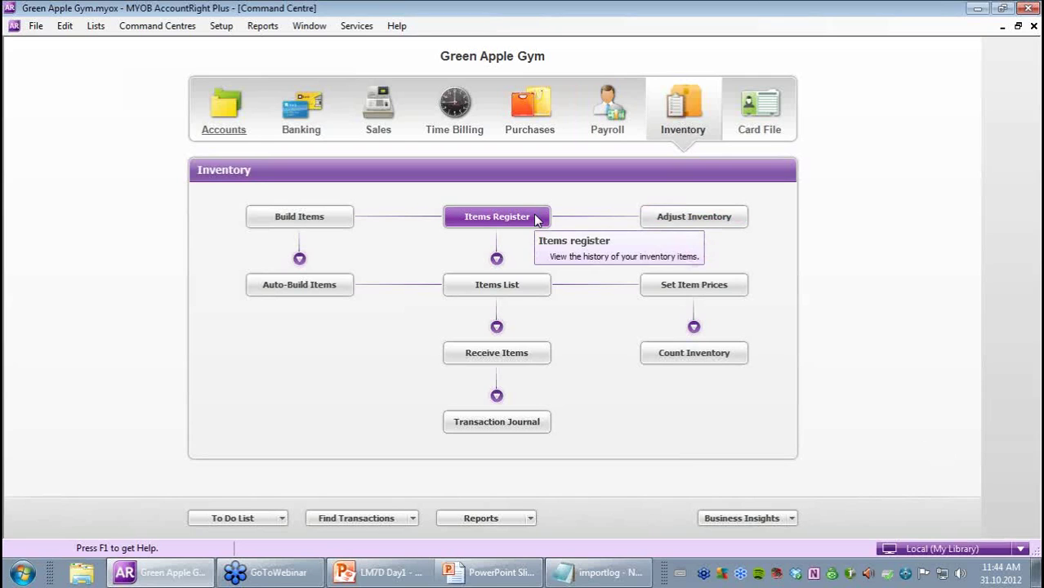
- Set the quantity to build of Health Food Combo (HFC) to 10 in the auto-build items
click(331, 285)
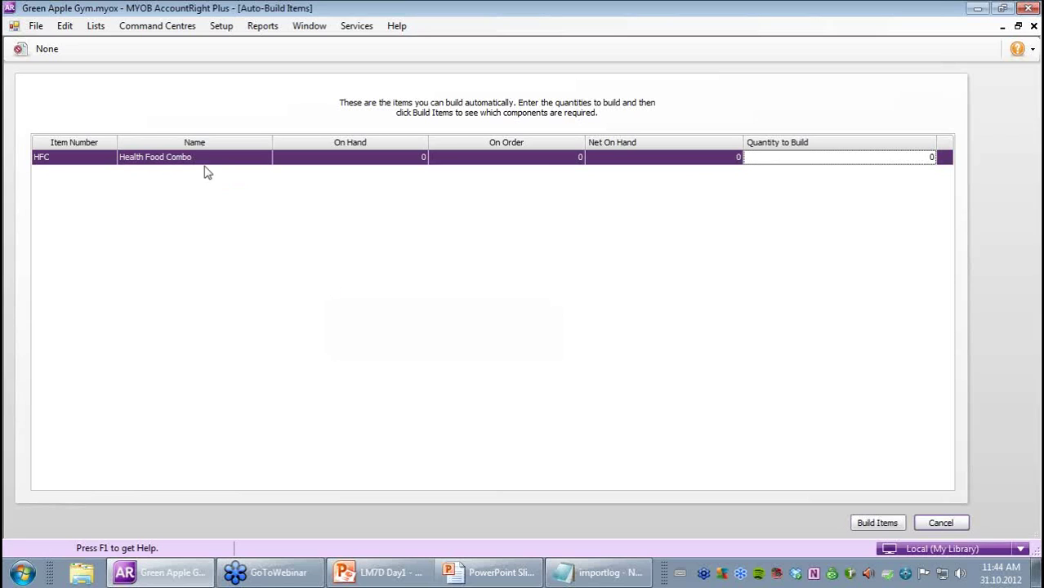
drag(230, 141, 191, 146)
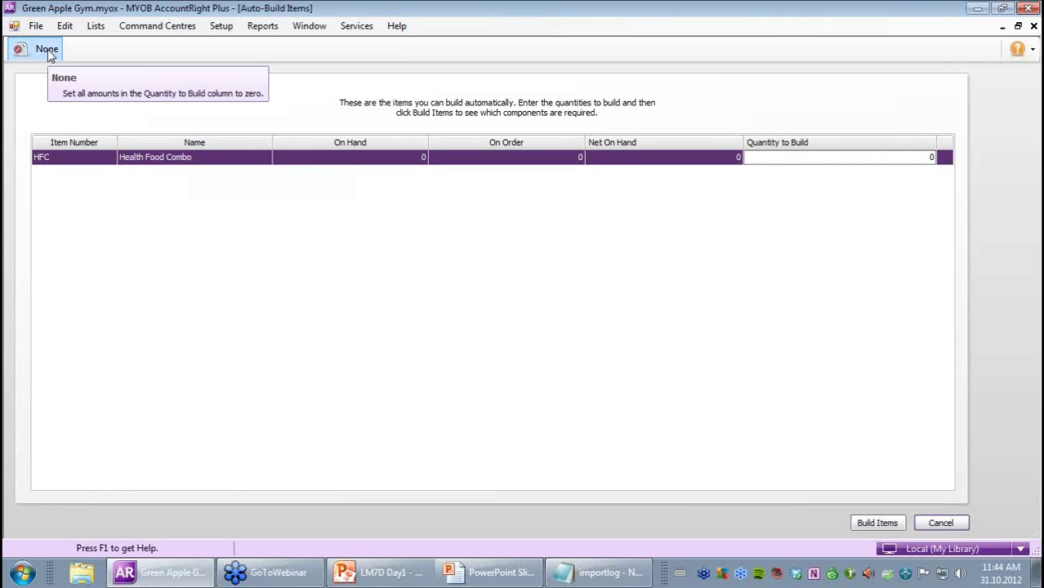
click(923, 157)
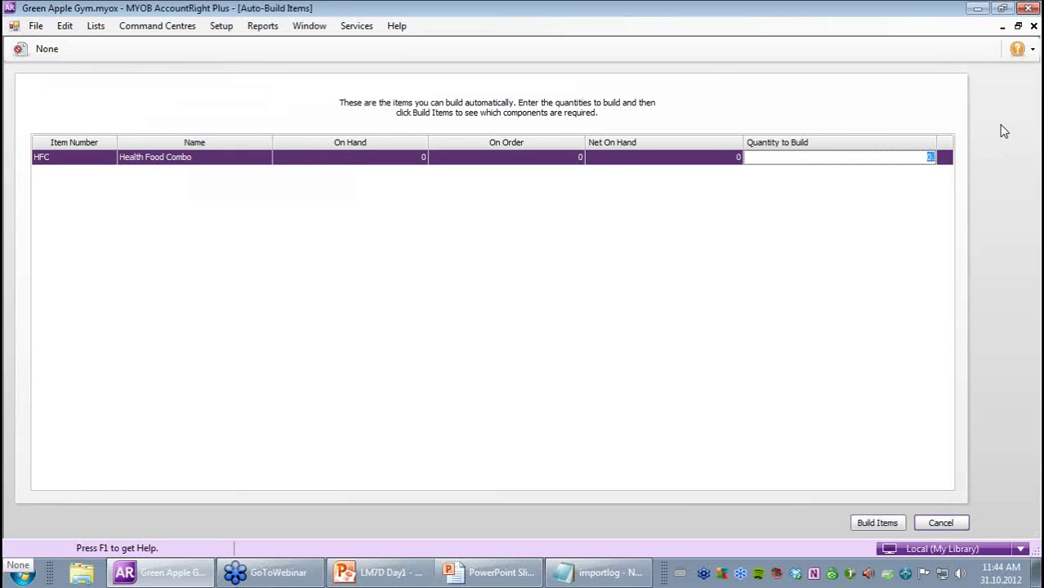
text(50)
click(36, 49)
double_click(929, 156)
text(10)
key(Tab)
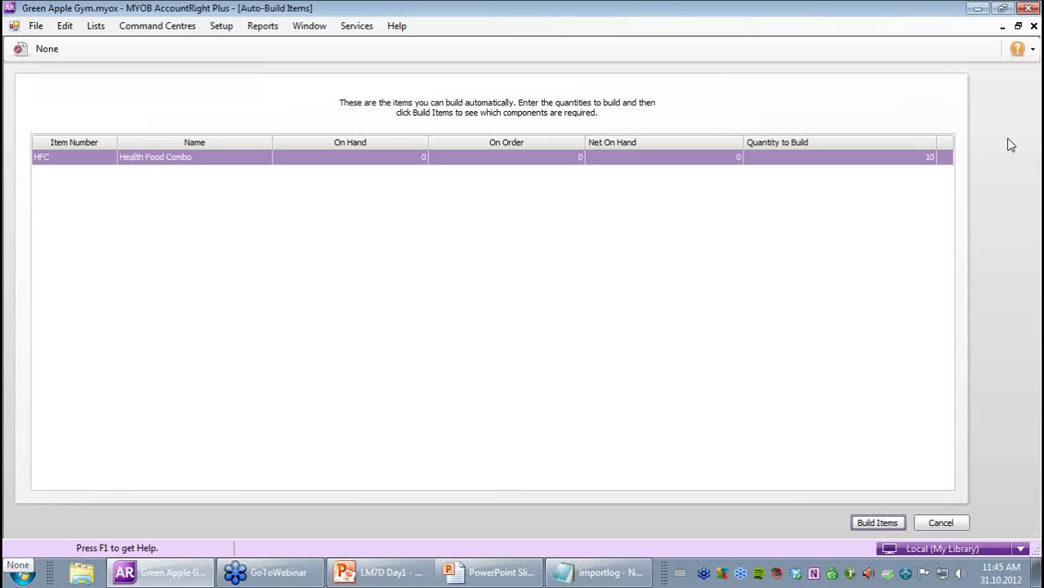
- Generate the Health Food Combo build journal, date it 01.11.2011, record it and close the build window
click(874, 523)
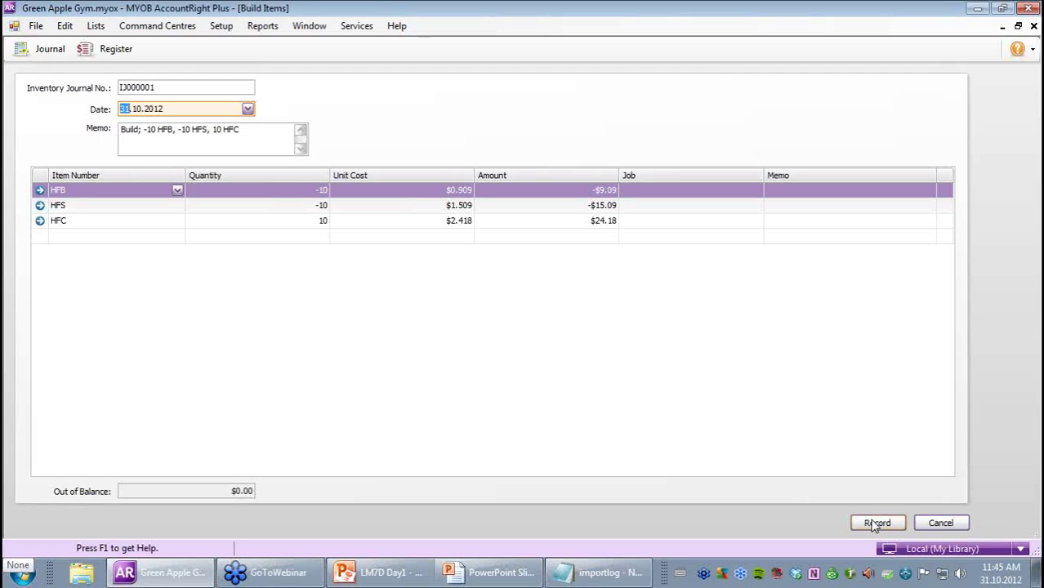
click(875, 523)
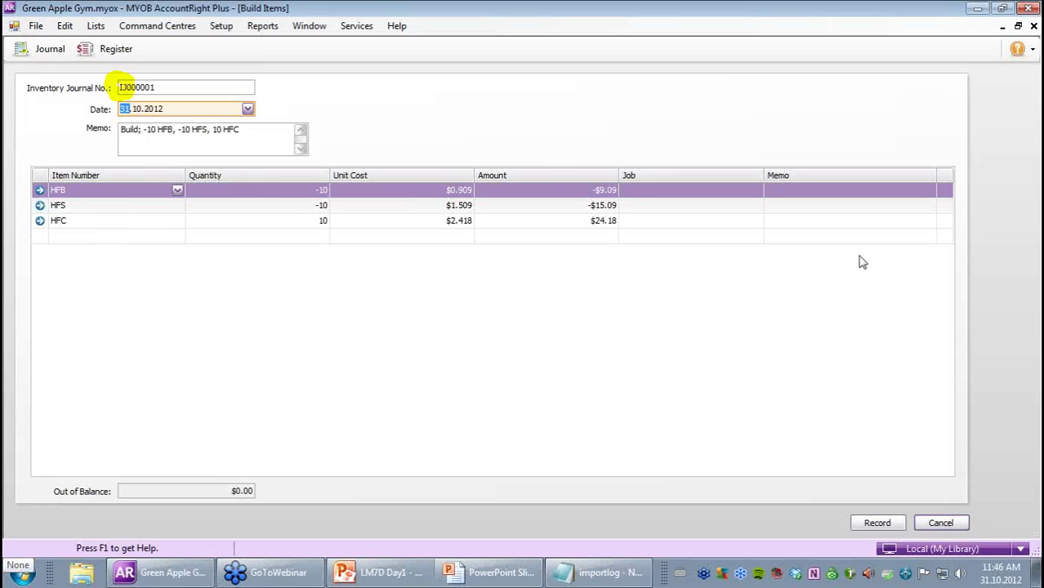
click(193, 112)
drag(193, 113, 64, 107)
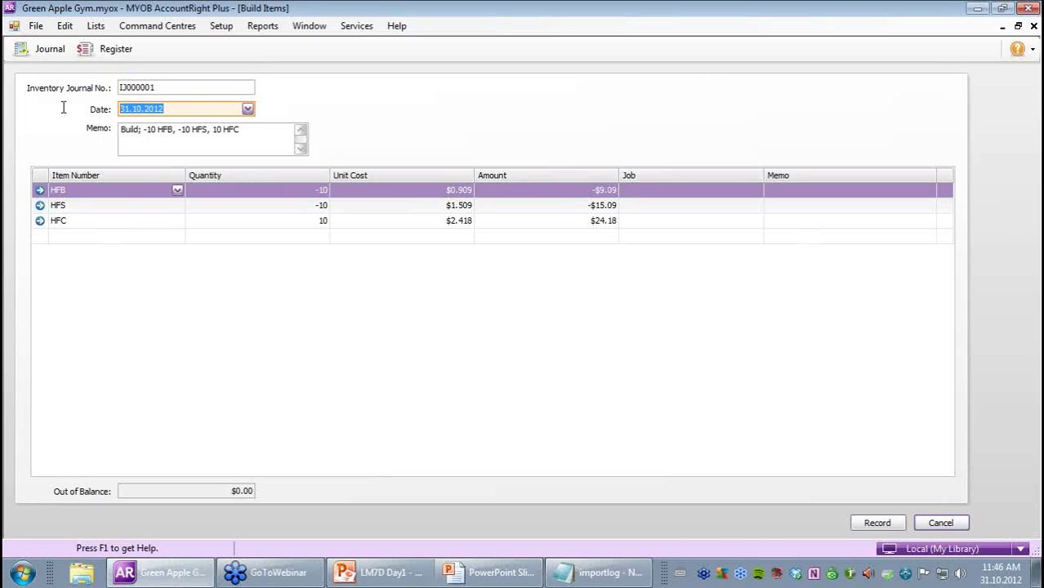
text(1)
key(Right)
text(11)
key(Right)
text(2011)
click(866, 522)
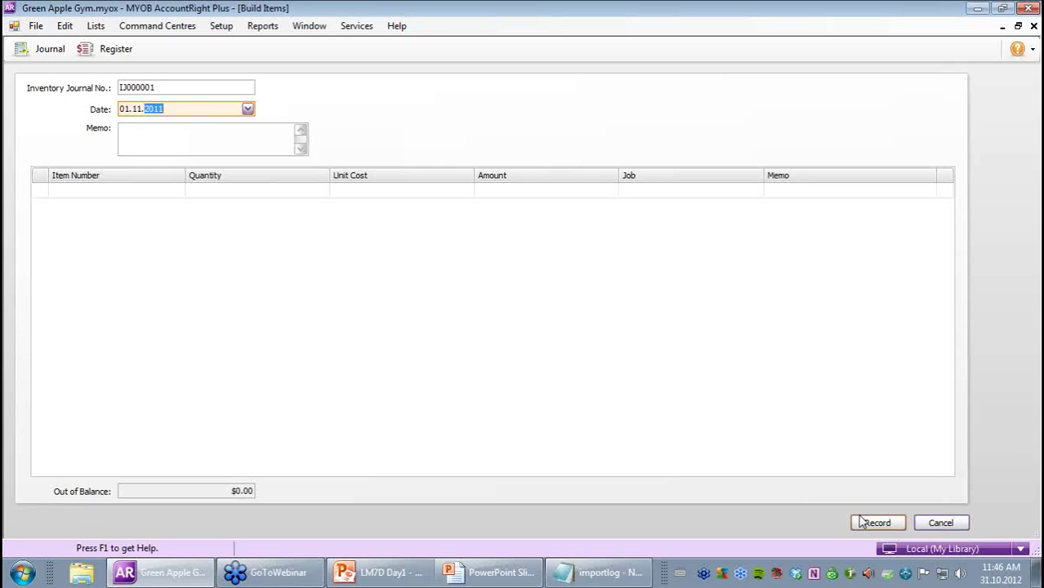
click(943, 523)
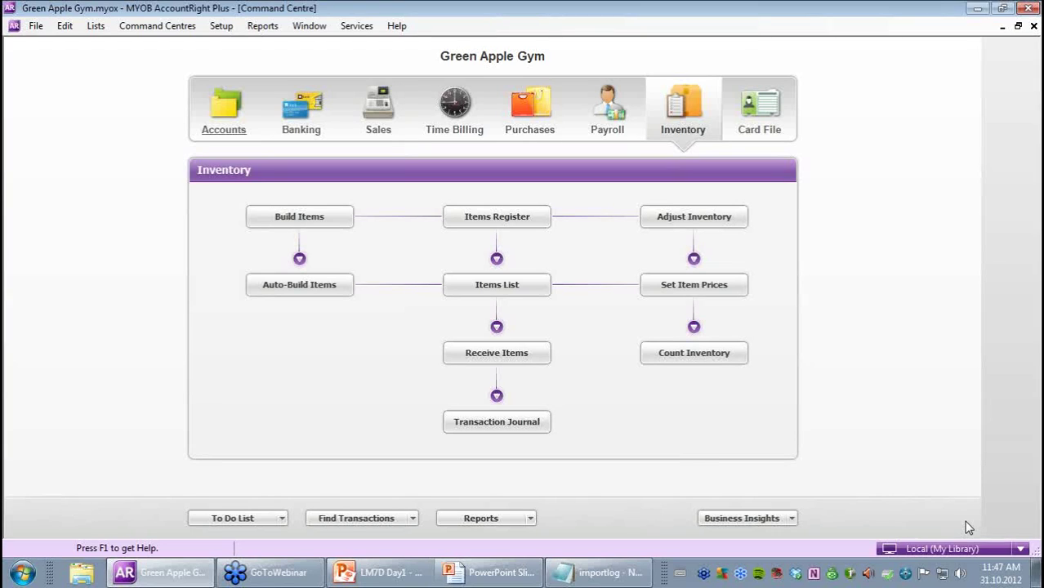
- Display the Inventory Count Sheet report in a maximized window and check its additional filters without applying any
click(496, 523)
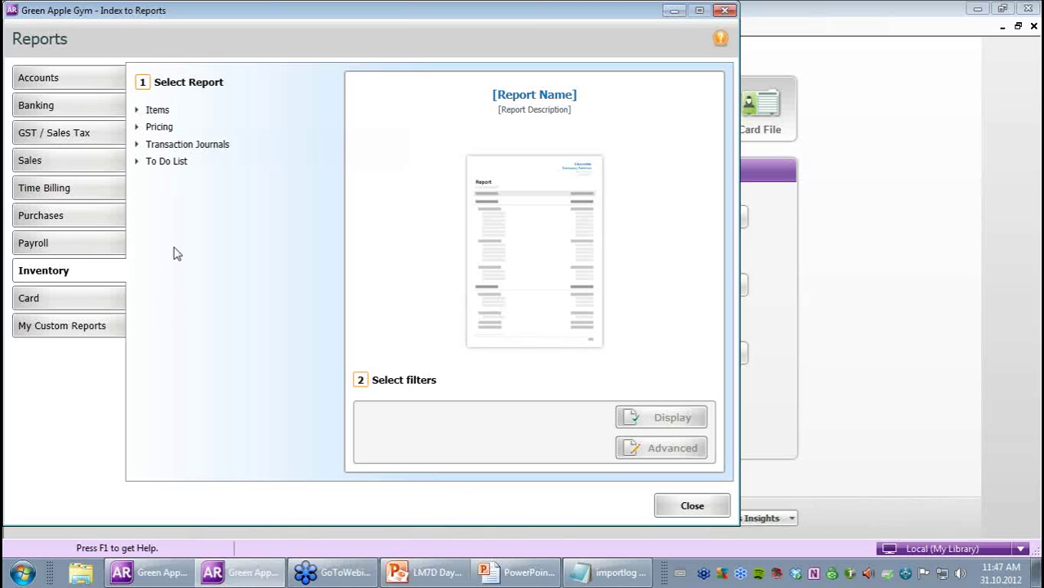
click(153, 114)
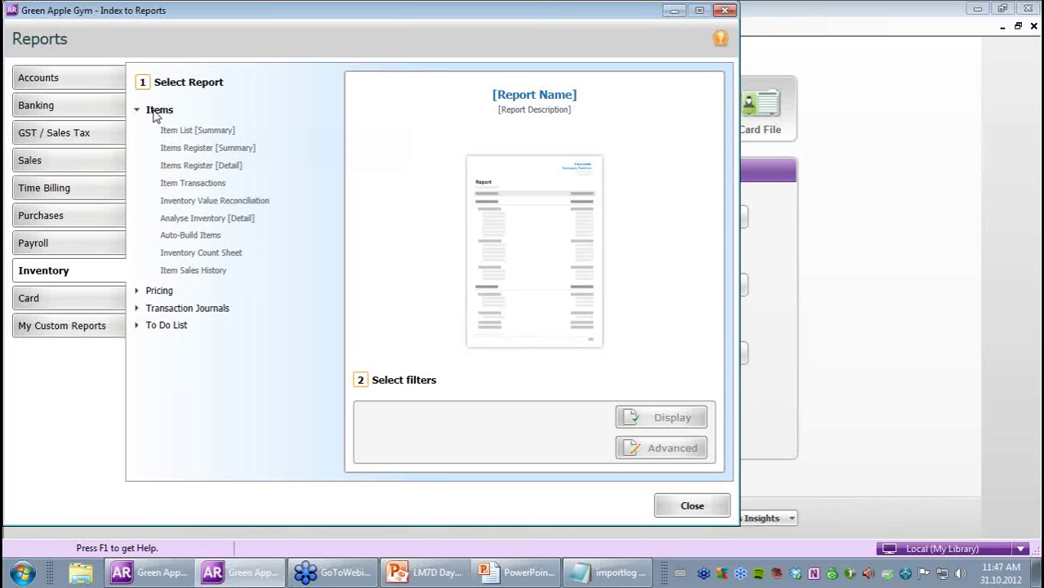
click(221, 255)
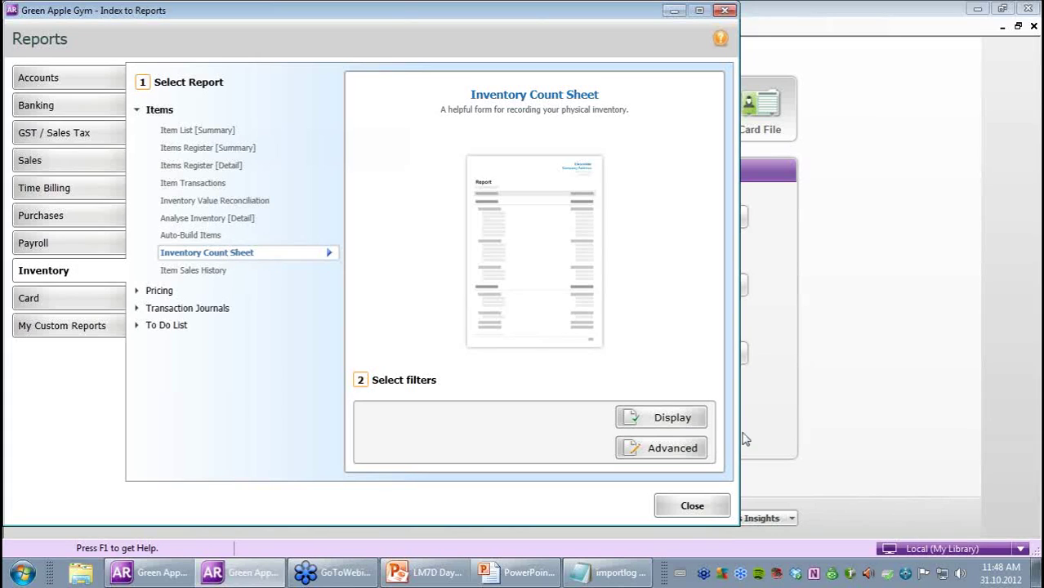
click(685, 419)
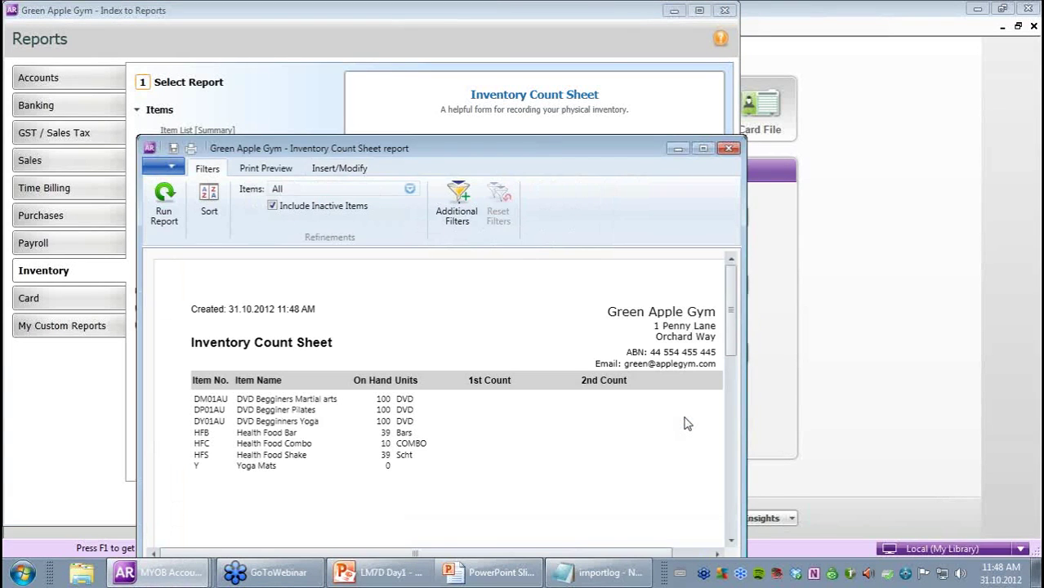
click(704, 148)
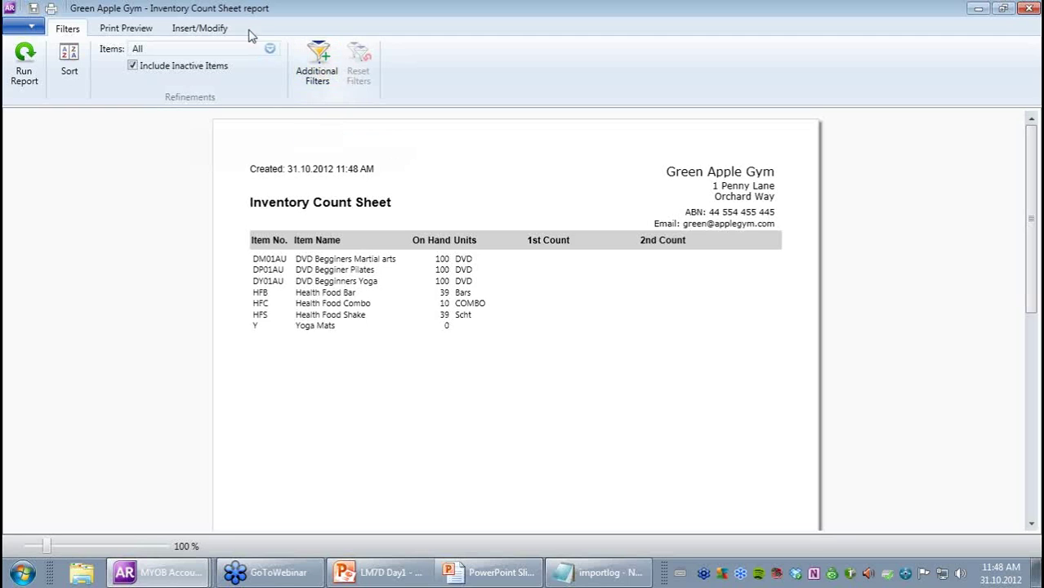
click(315, 64)
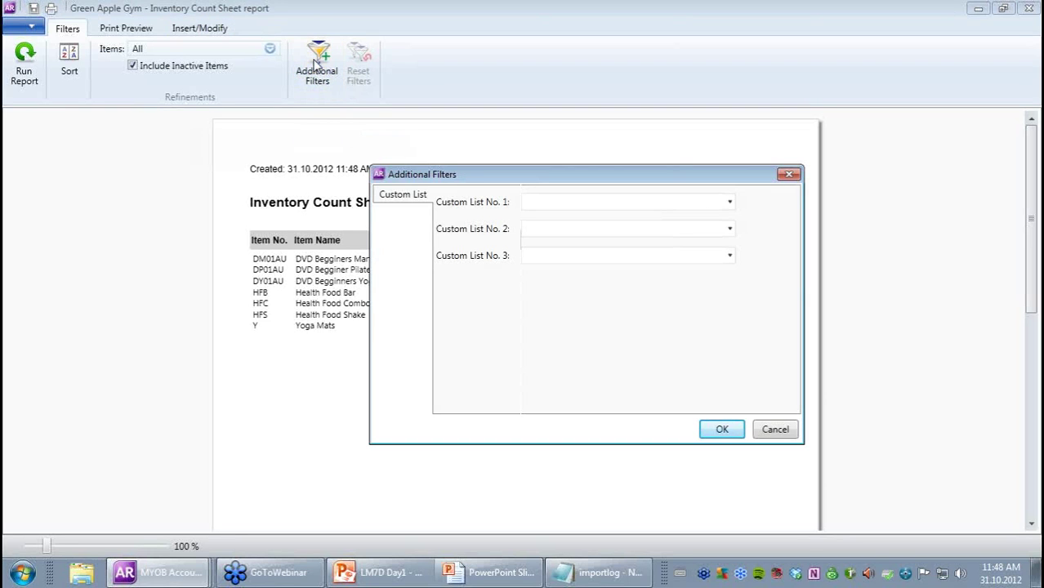
click(769, 432)
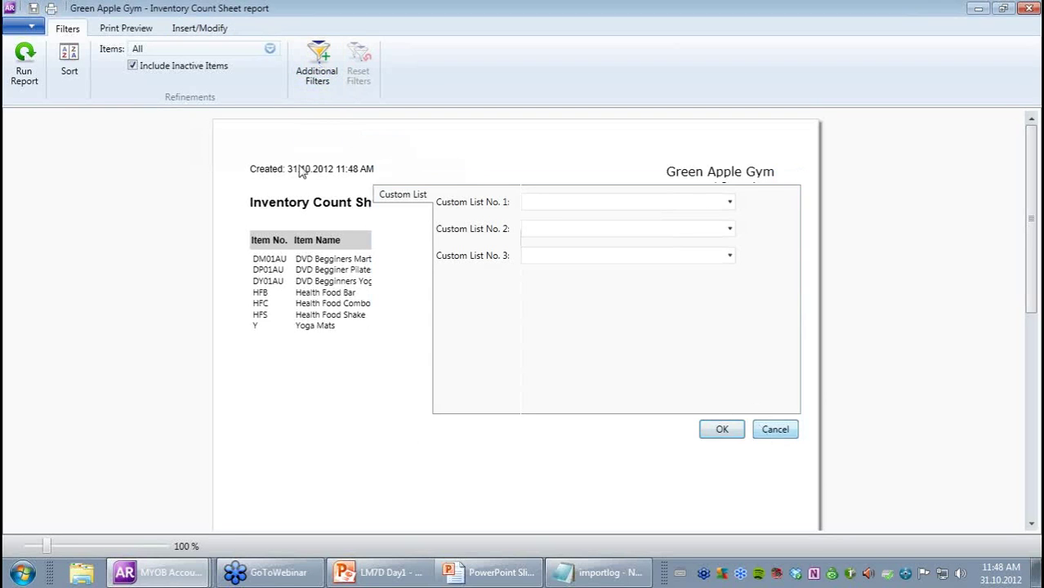
- Check the count sheet's layout options and item selection list, leaving the item filter set to All
click(215, 31)
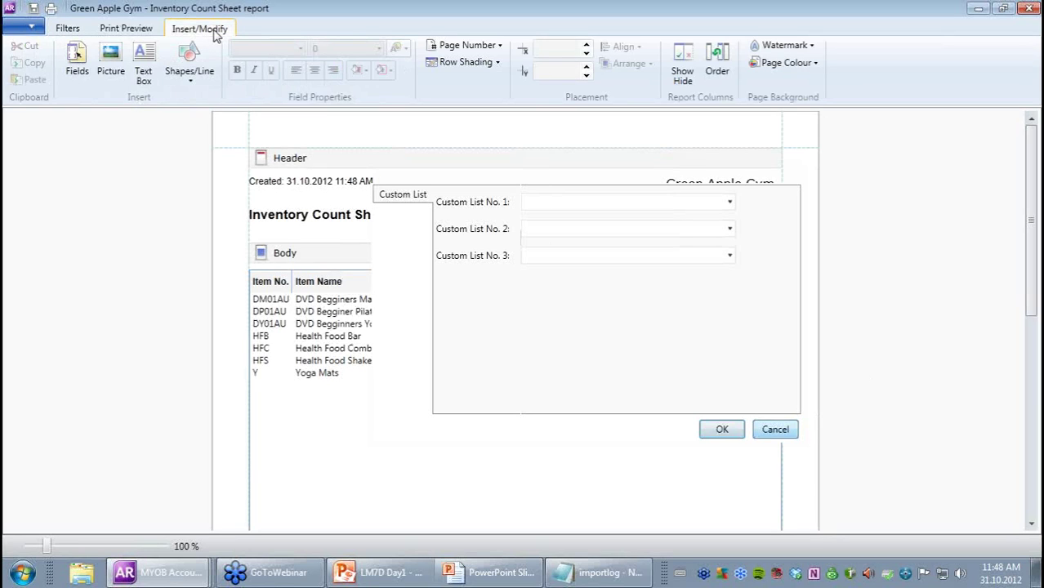
click(68, 30)
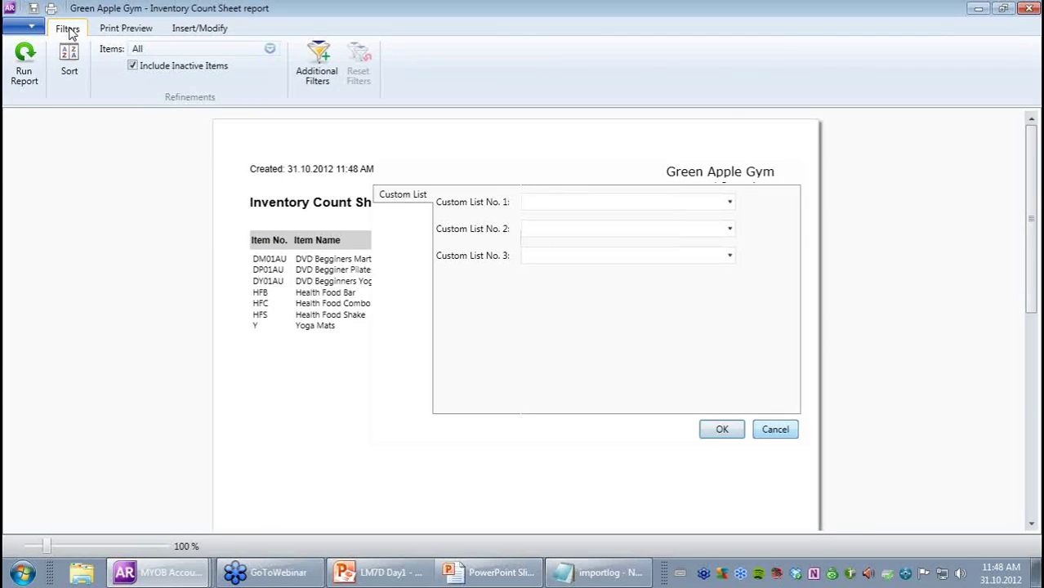
click(269, 49)
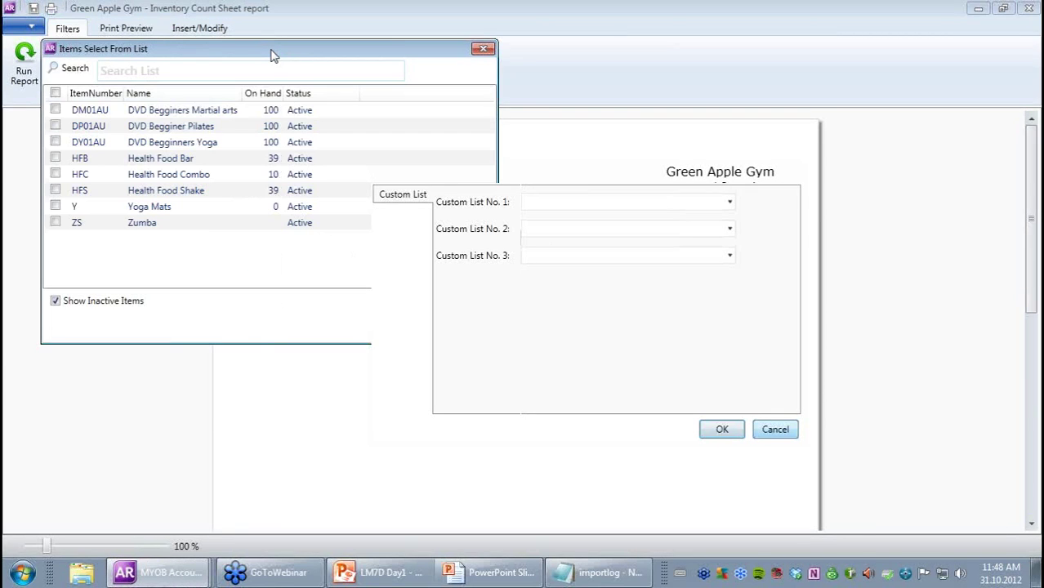
click(484, 49)
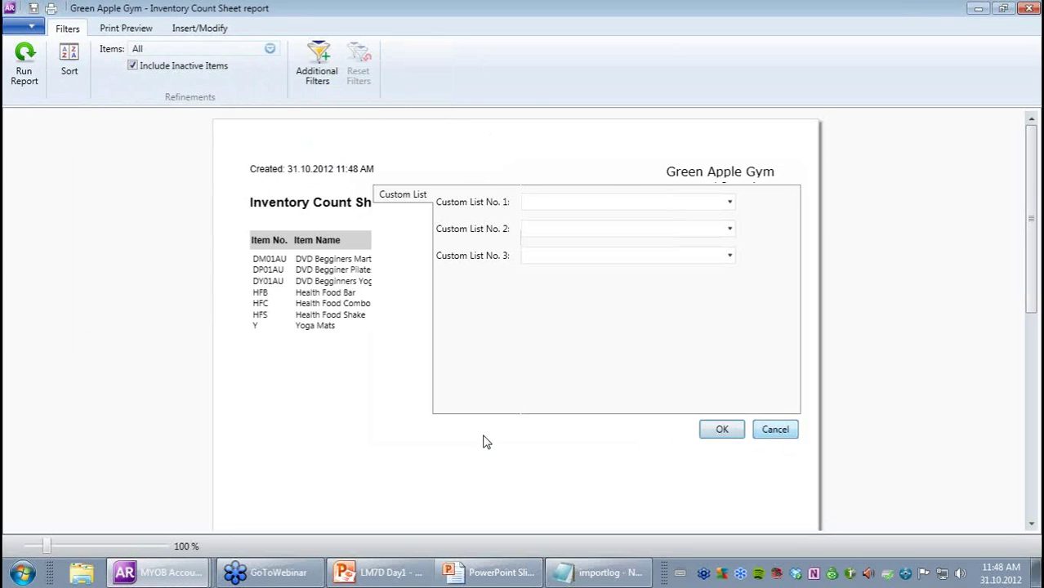
scroll(484, 440, down, 1)
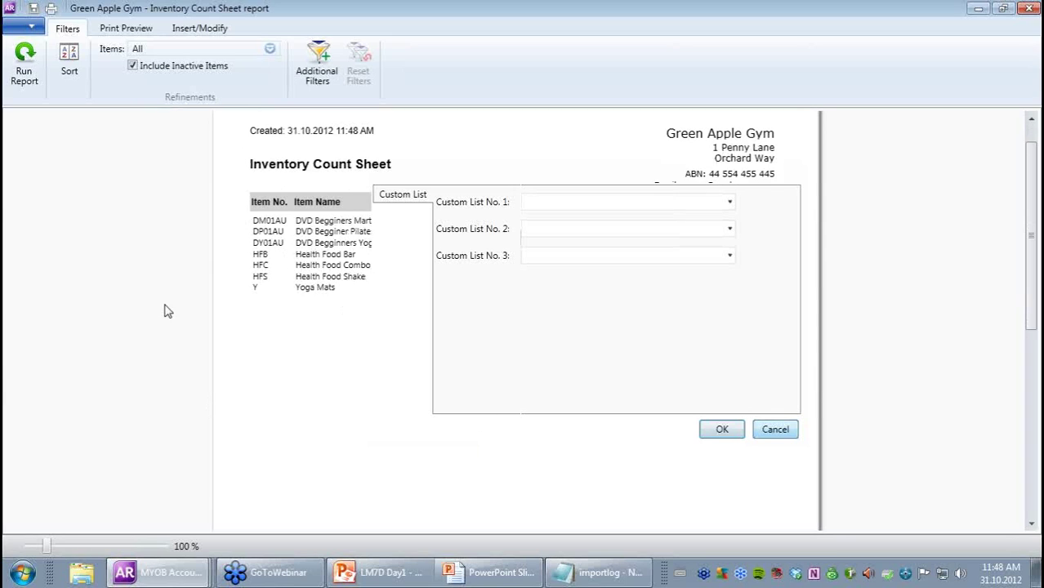
- Hide the On Hand column in the Inventory Count Sheet, and close the report and the report index
click(201, 33)
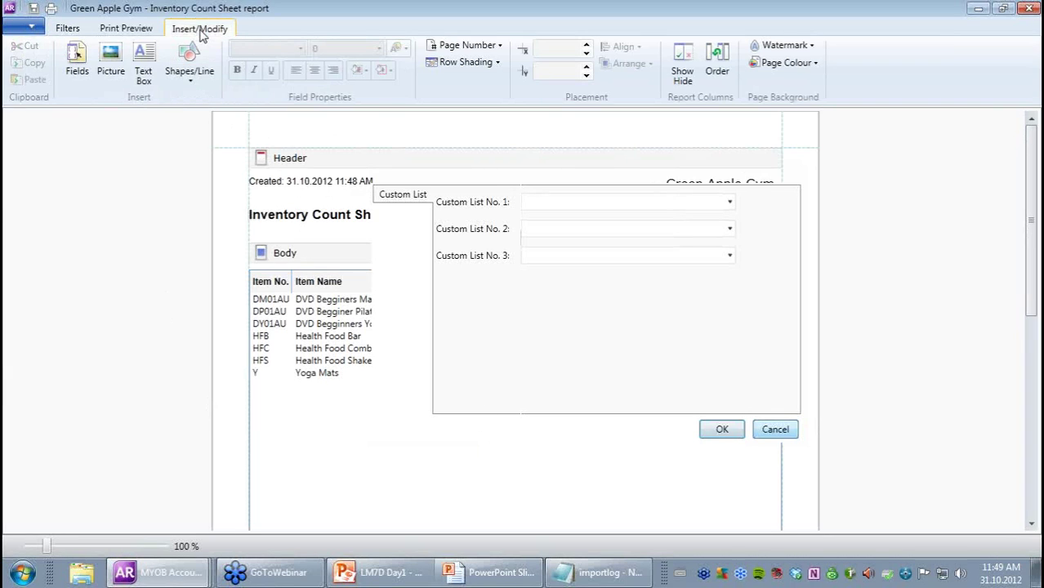
click(689, 78)
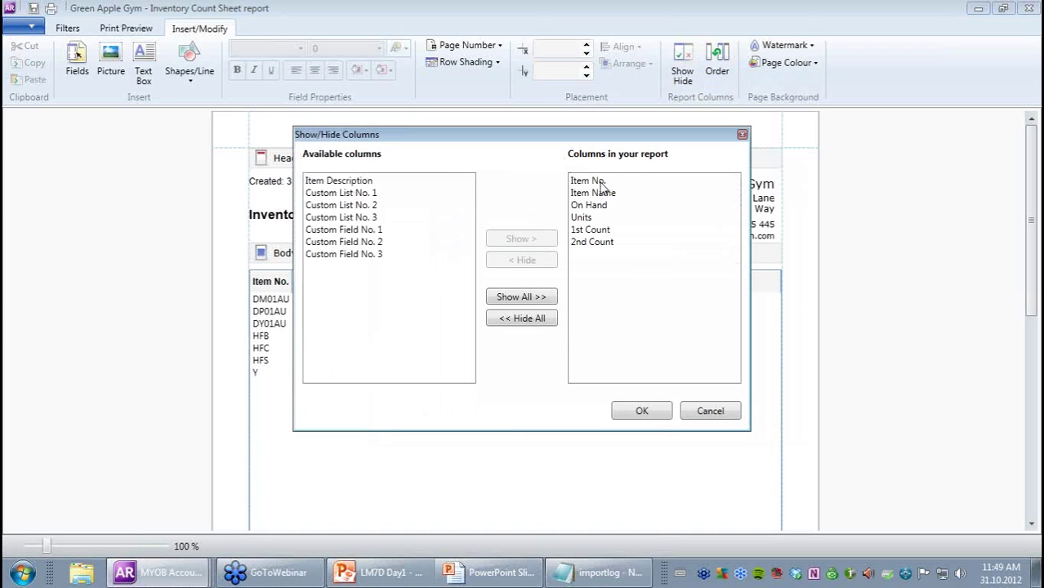
click(590, 205)
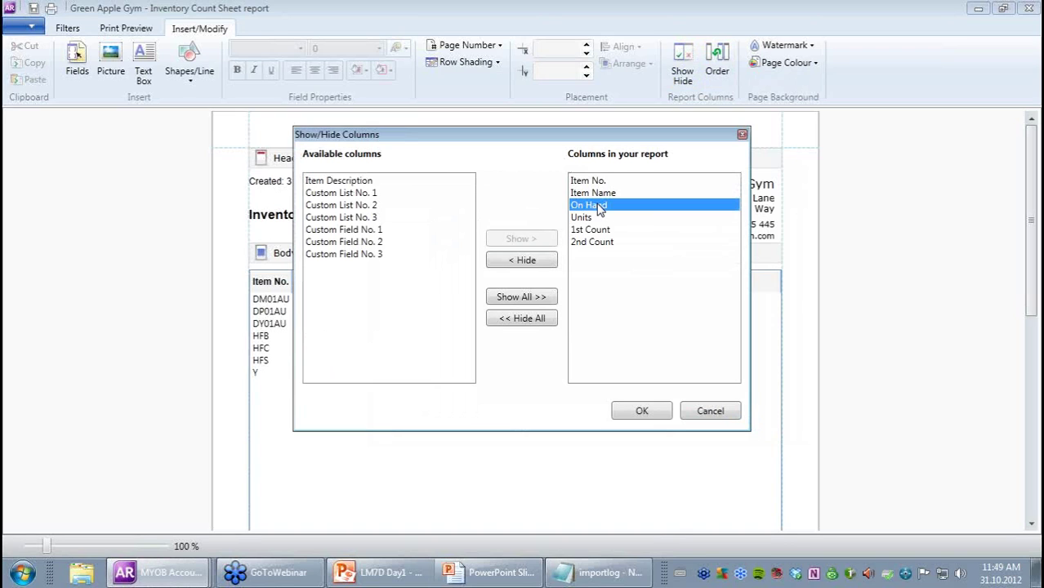
click(530, 260)
click(640, 413)
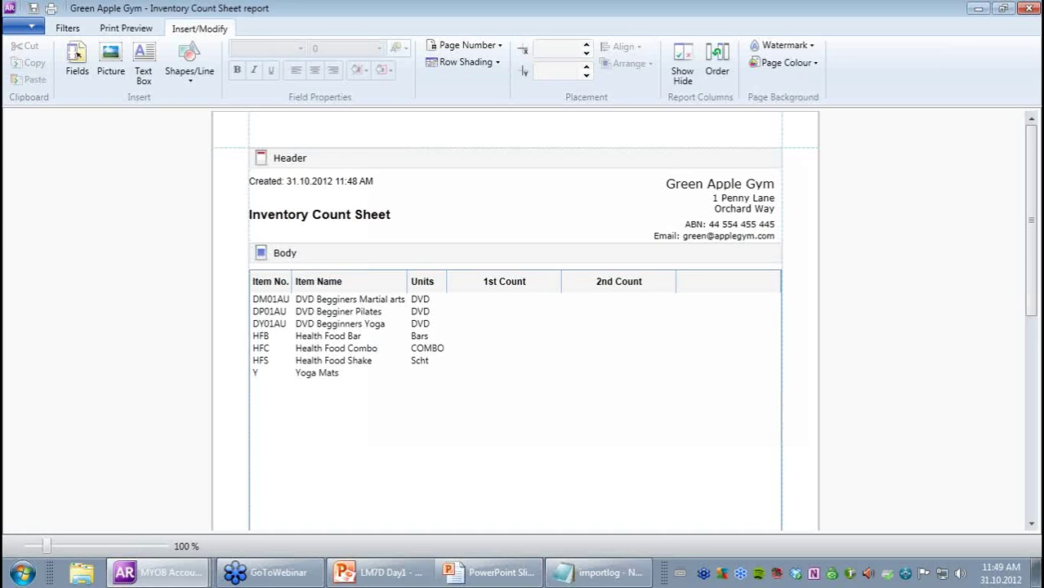
scroll(1028, 315, down, 3)
mouse_move(1028, 315)
mouse_down()
mouse_move(1032, 514)
mouse_move(1031, 302)
mouse_up()
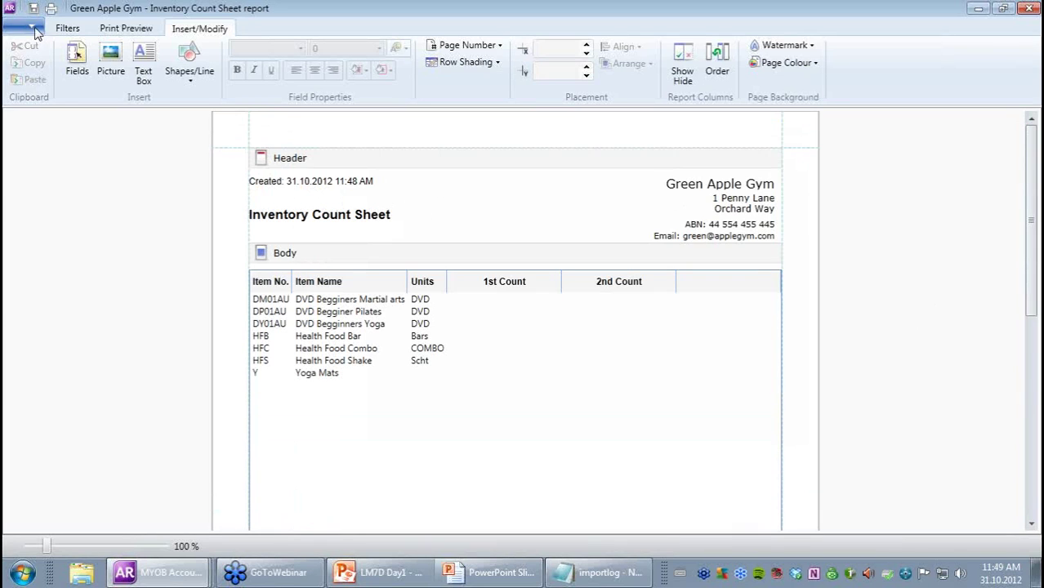
key(alt+F4)
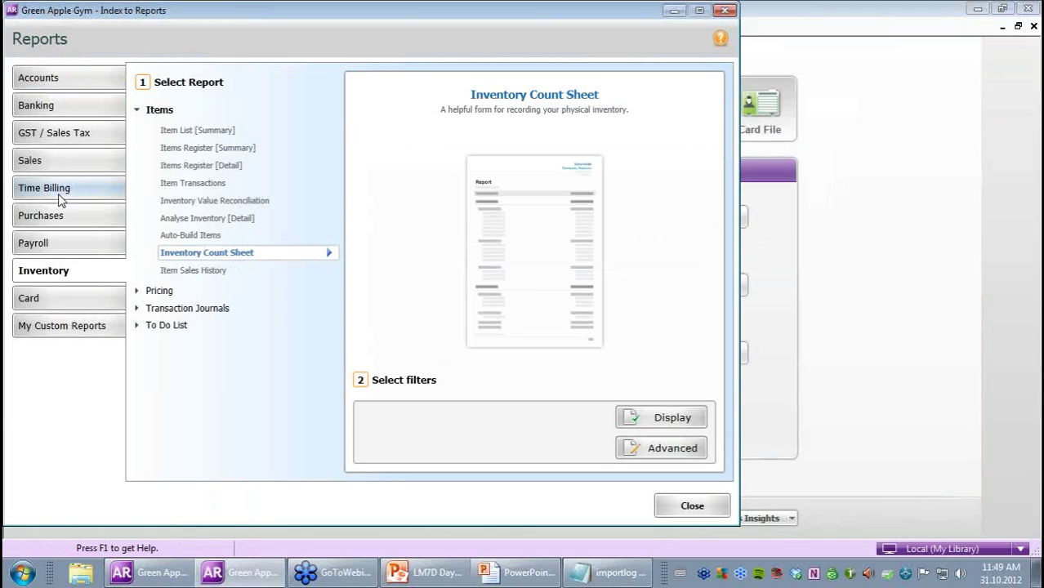
click(691, 506)
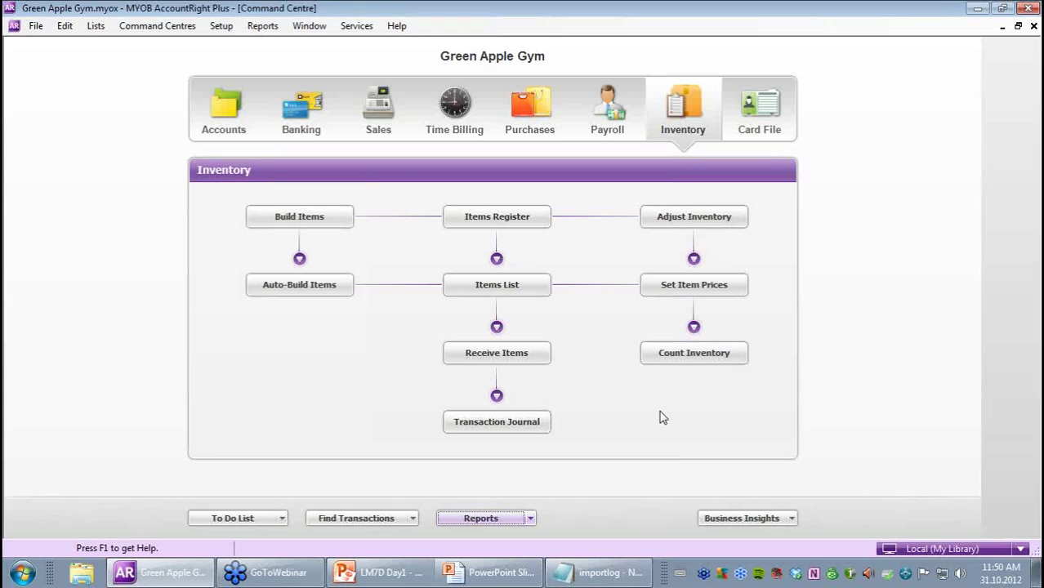
- Start a new inventory adjustment in the Inventory command centre and date it 01.11.2011
click(730, 217)
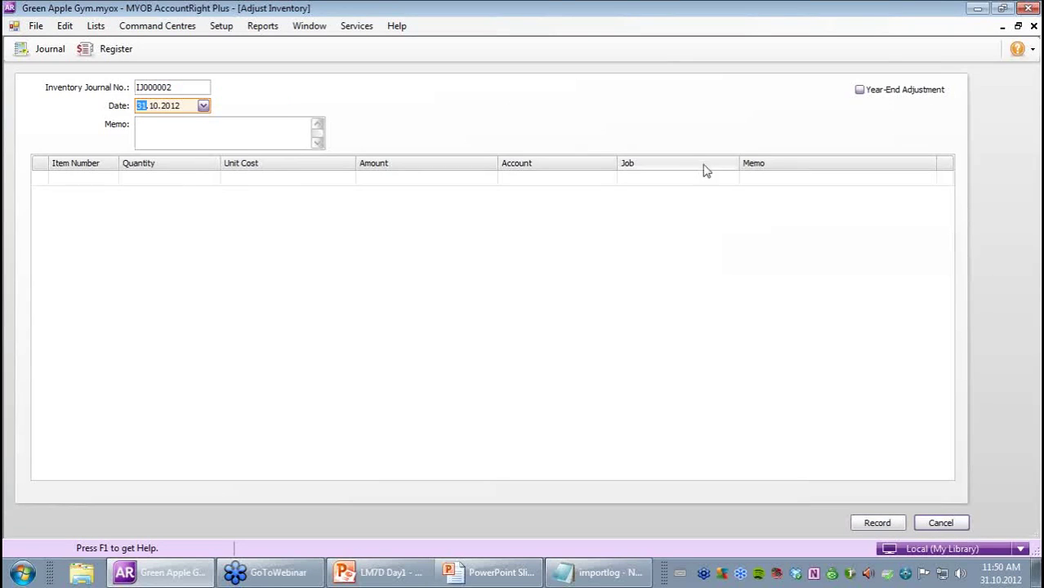
text(01.11.)
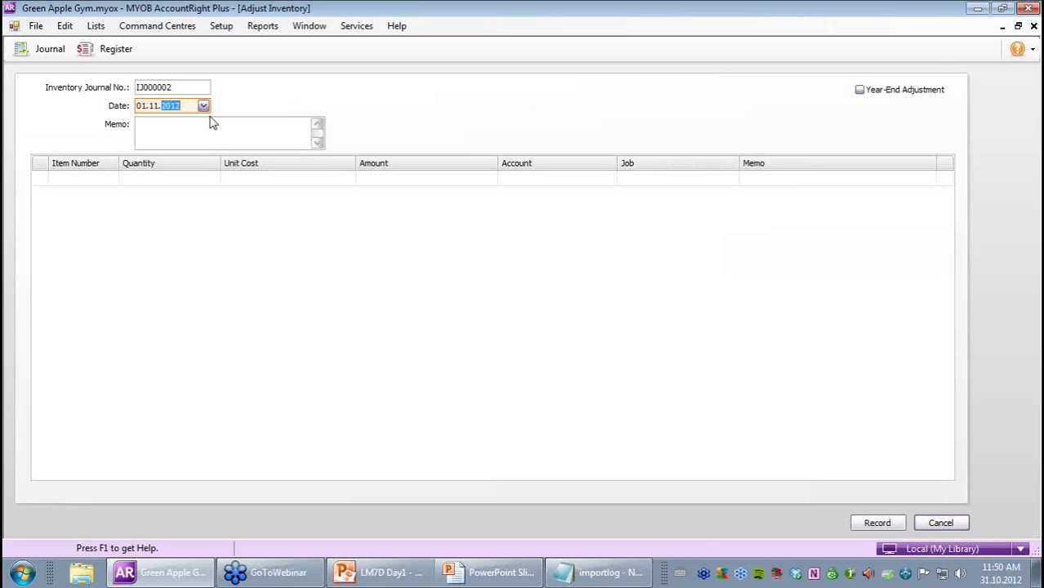
text(2011)
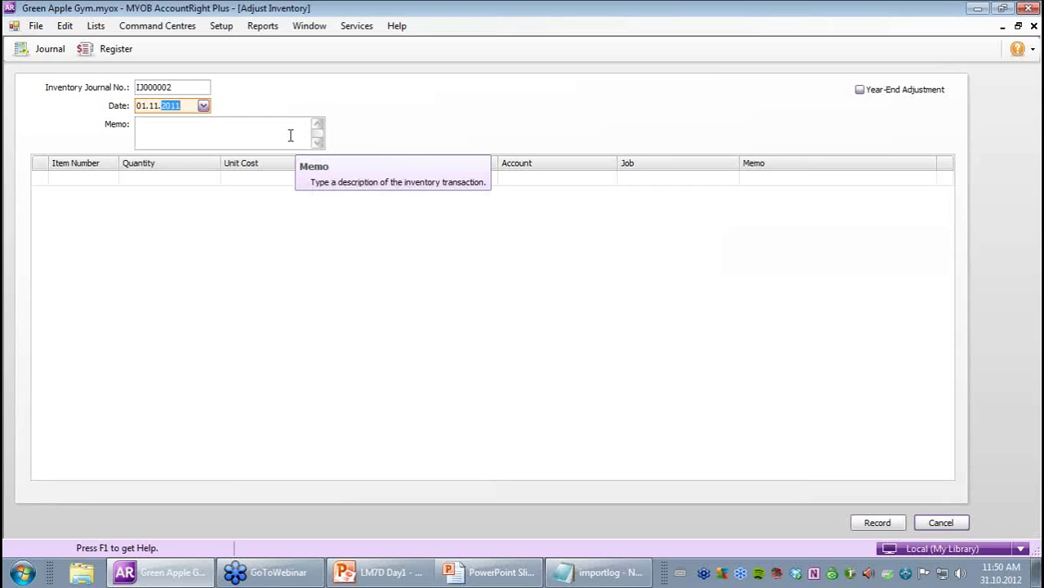
click(155, 128)
text(a)
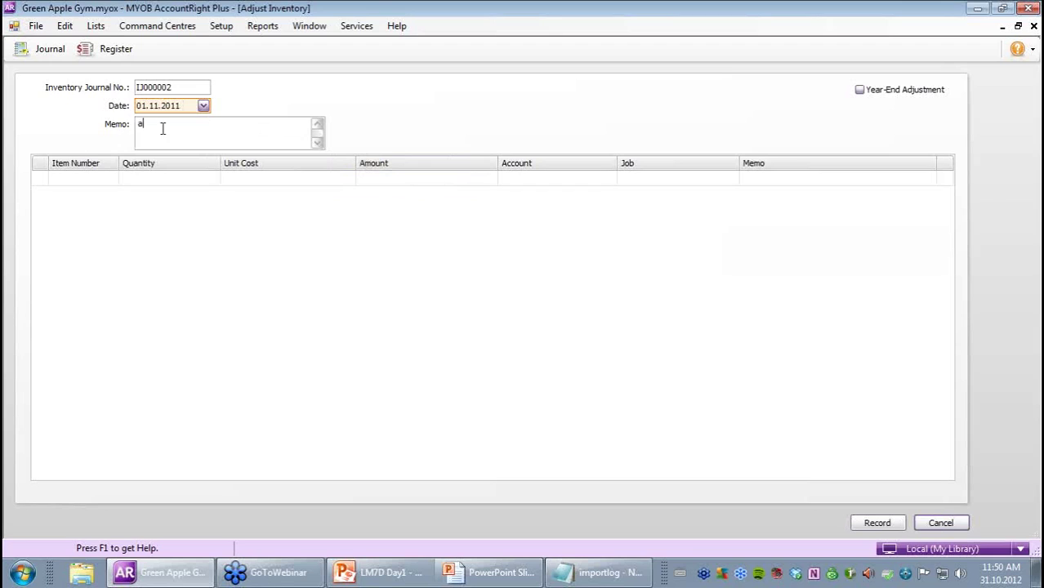
text(DJUST INVENTORY T)
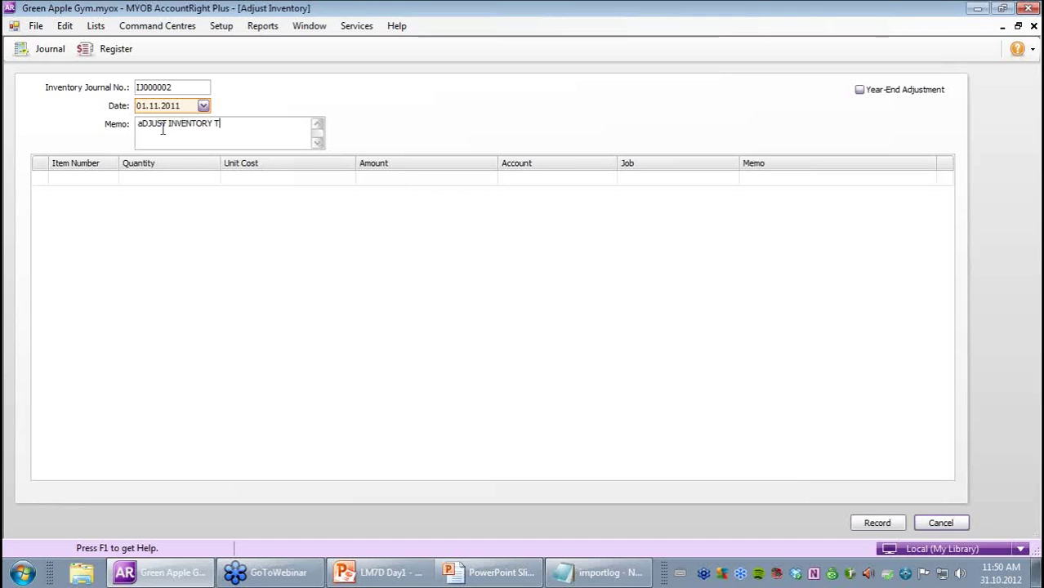
key(Caps_Lock)
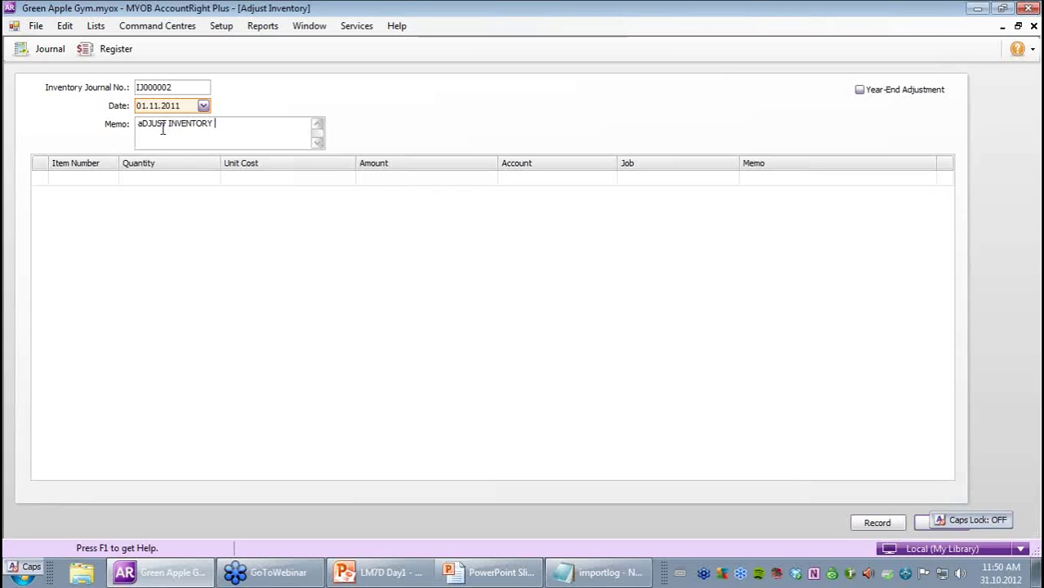
key(BackSpace)
key(BackSpace)
key(BackSpace)
key(BackSpace)
key(BackSpace)
key(BackSpace)
key(BackSpace)
key(BackSpace)
key(BackSpace)
key(BackSpace)
key(BackSpace)
key(BackSpace)
key(BackSpace)
key(BackSpace)
key(BackSpace)
key(BackSpace)
key(BackSpace)
- Enter "Adjust inv to reflect stocktake" as the memo of the inventory adjustment
text(A)
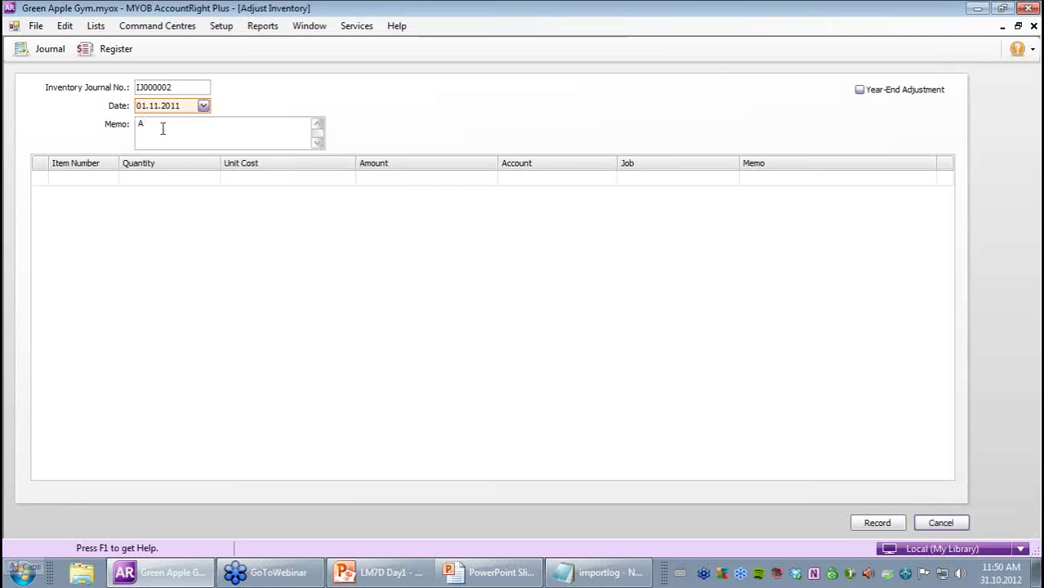
text(djust inv to reflect stoc)
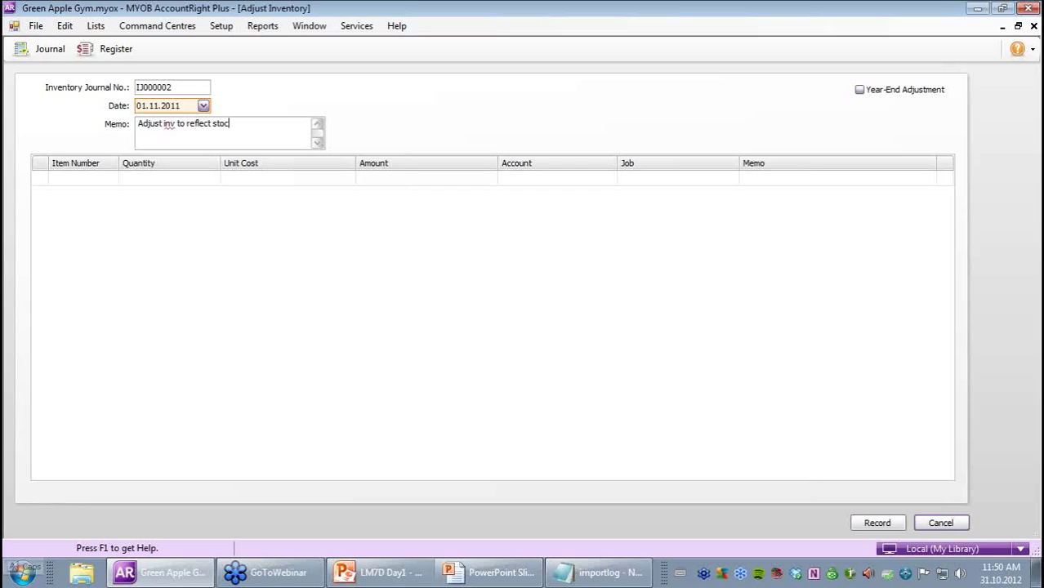
text(ktake)
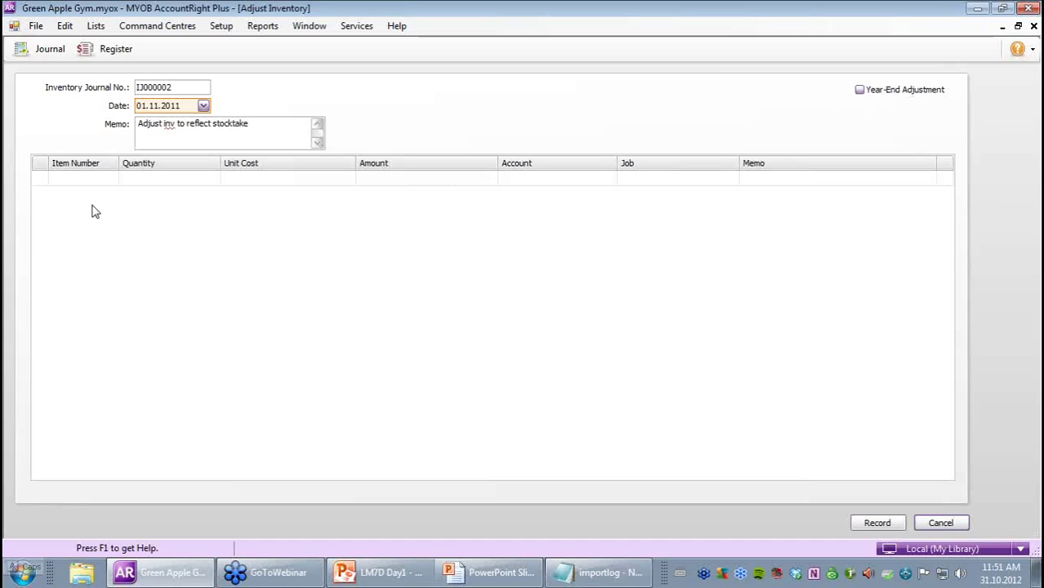
- Add an adjustment line for item HFB with quantity -9, allocated to account 5-2000
click(93, 178)
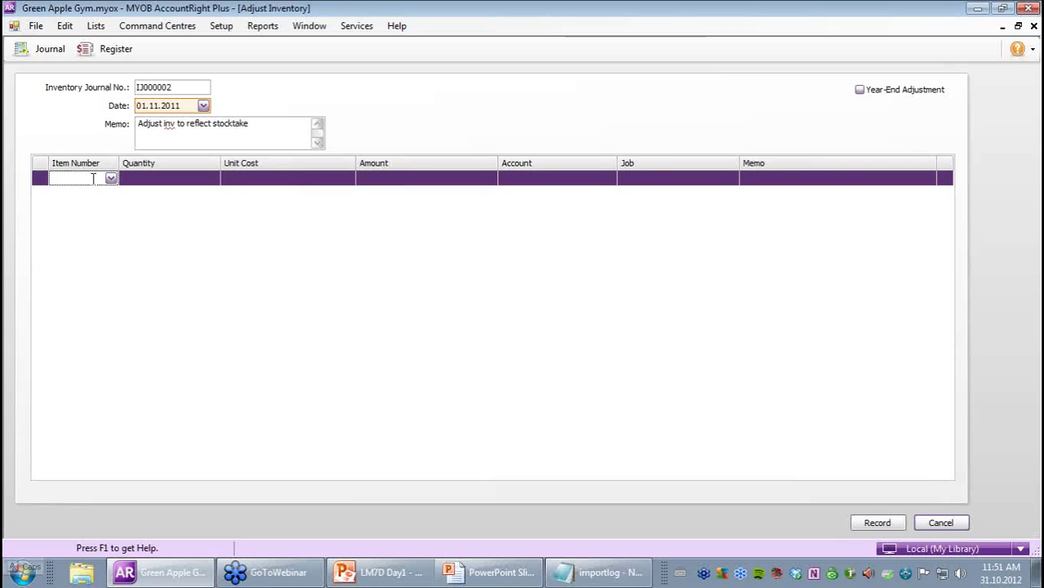
text(HFB)
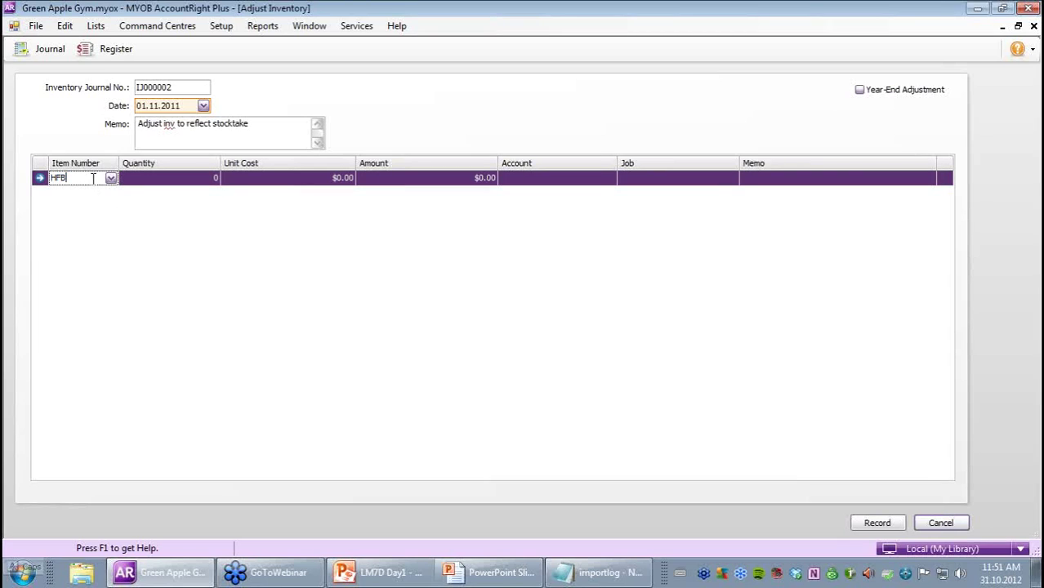
key(Tab)
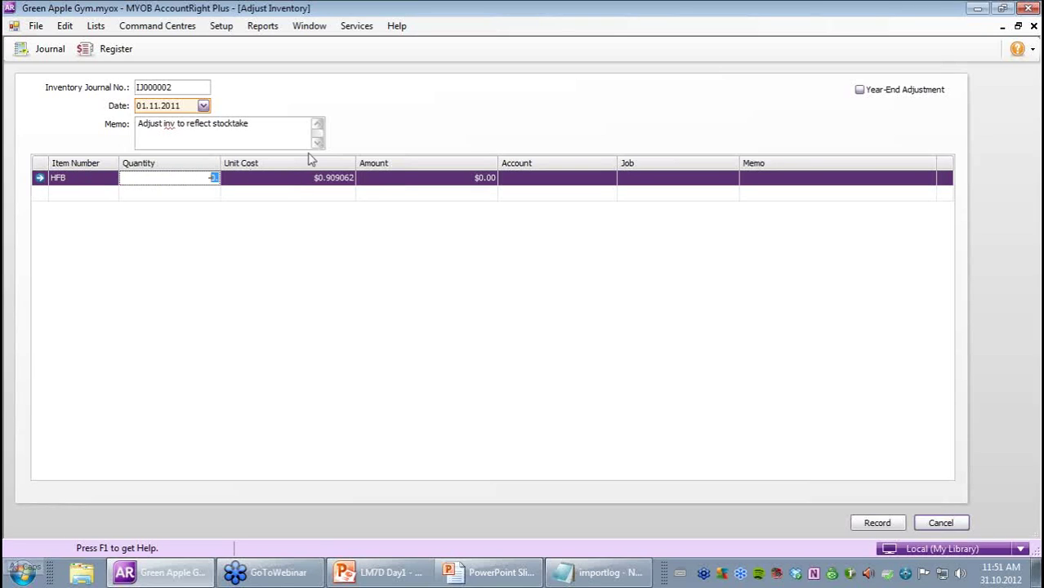
text(-9)
key(Tab)
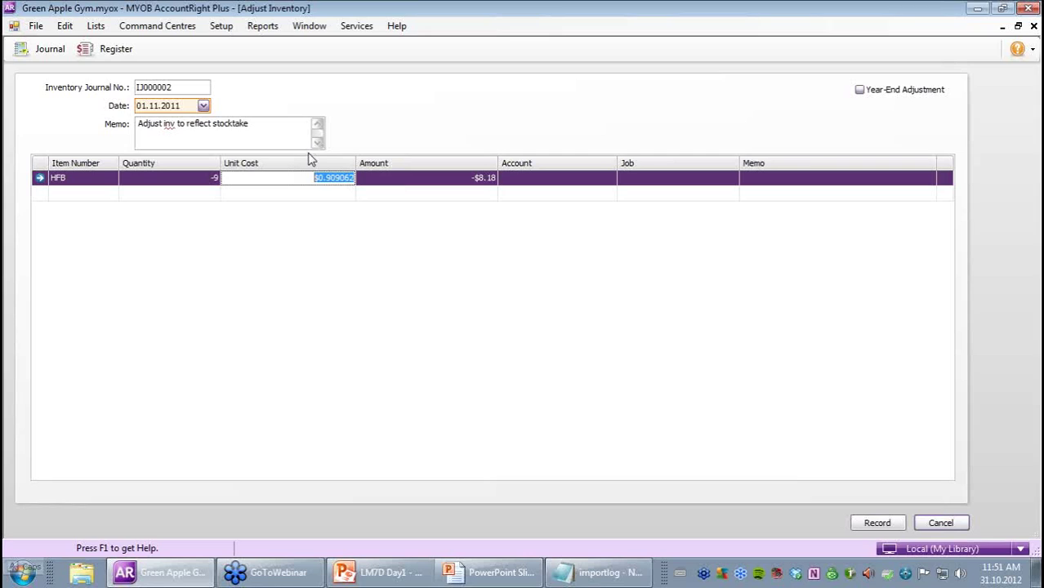
click(550, 181)
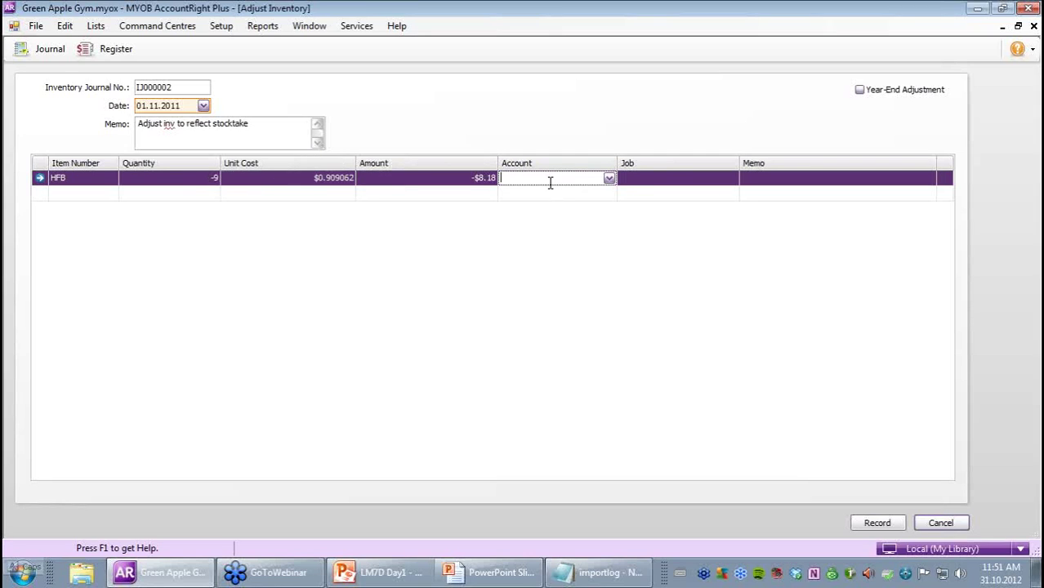
text(5-2000)
key(Tab)
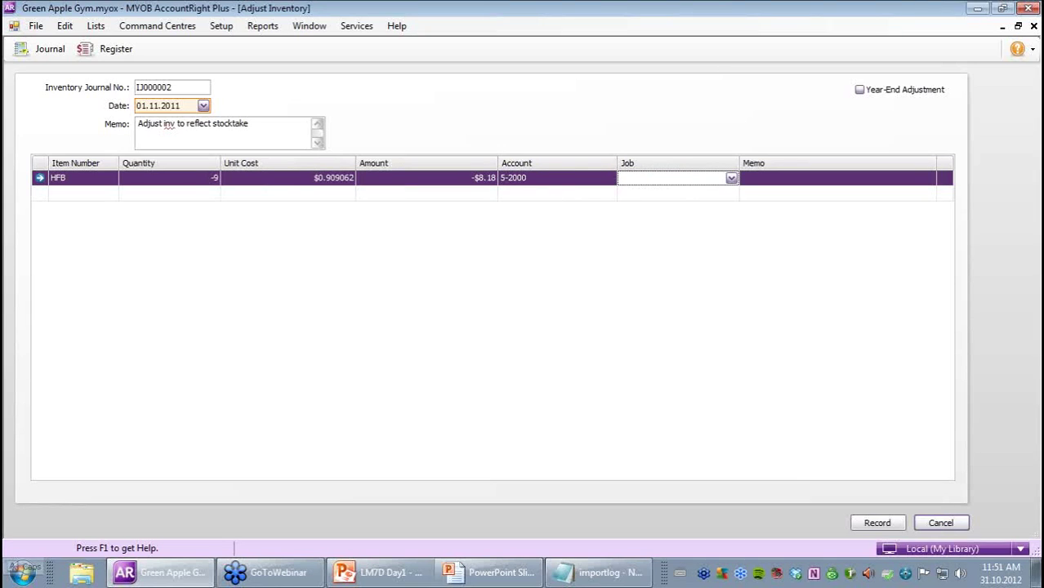
- Add a second adjustment line for item HFS with quantity -9, allocated to account 5-2000
click(81, 196)
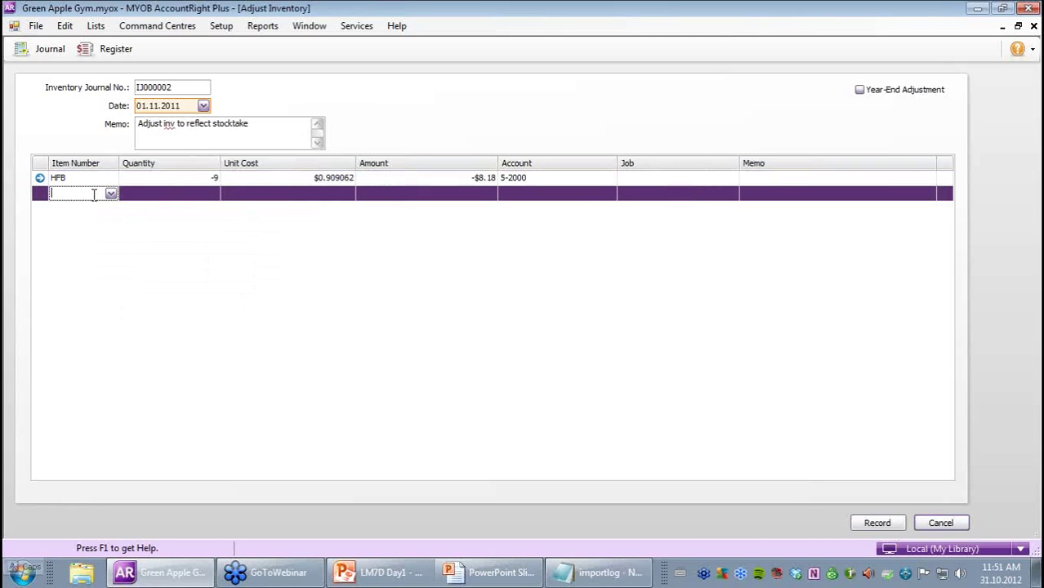
text(HFS)
key(Tab)
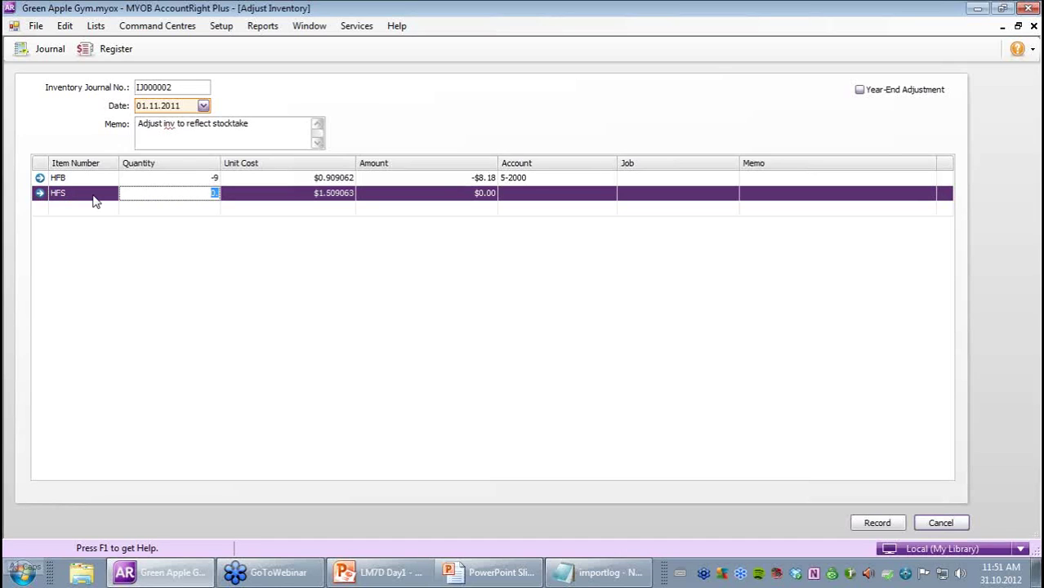
text(-9)
key(Tab)
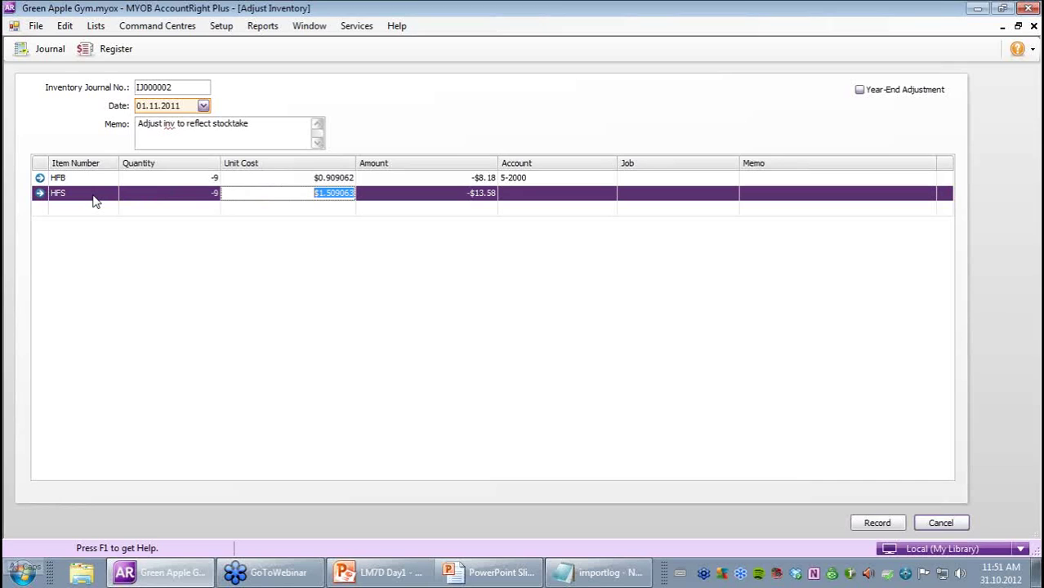
click(532, 194)
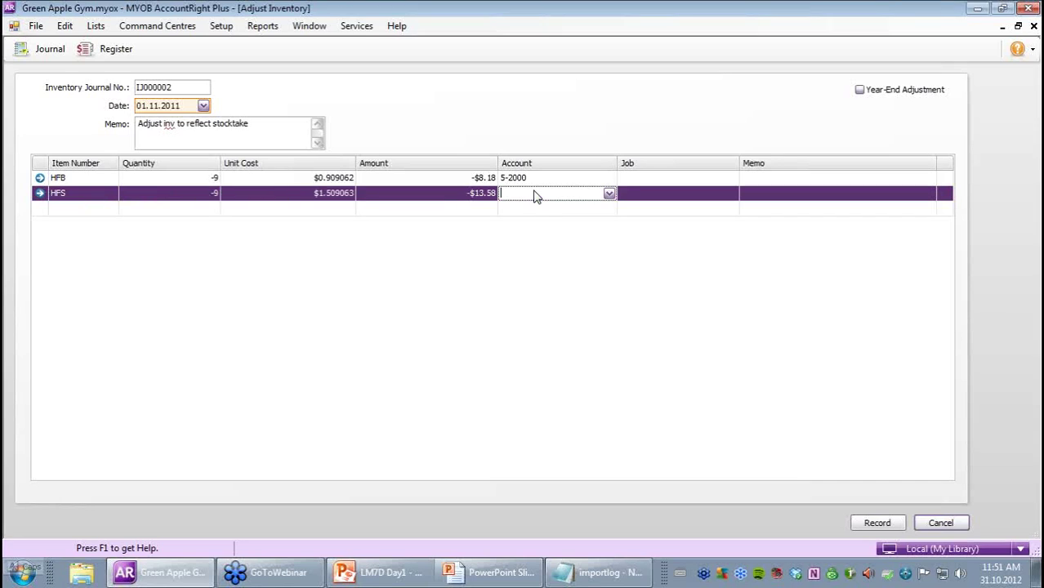
text(5-2000)
key(Tab)
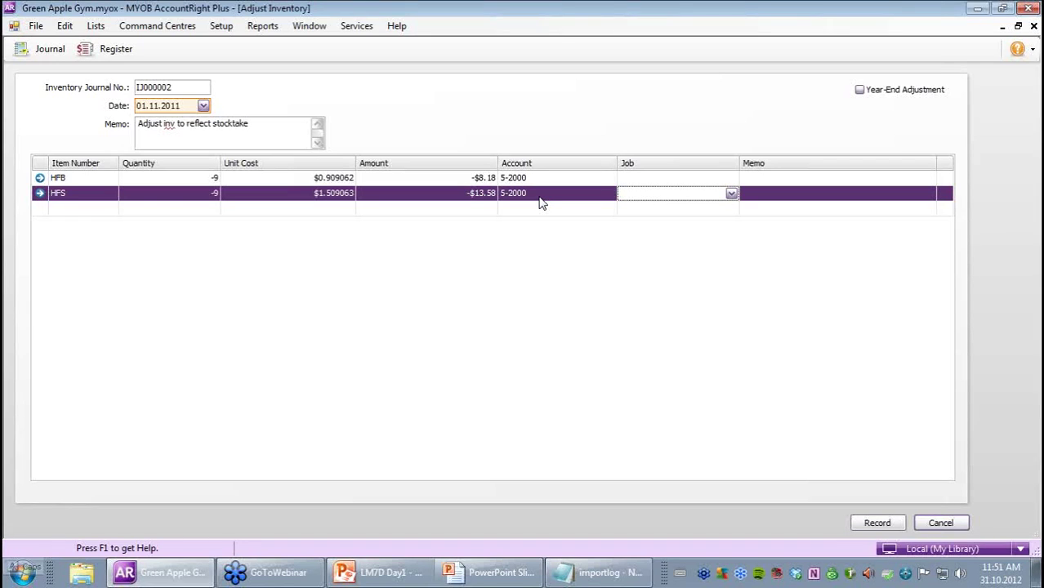
- Recap the inventory adjustment to review its debit and credit entries, and close the recap
click(65, 26)
click(119, 282)
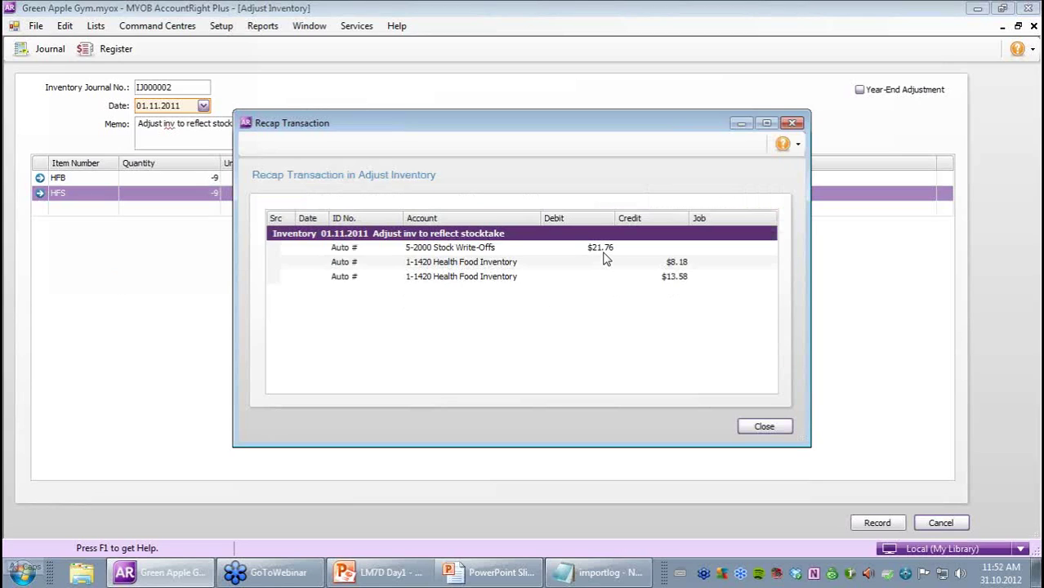
drag(555, 122, 586, 102)
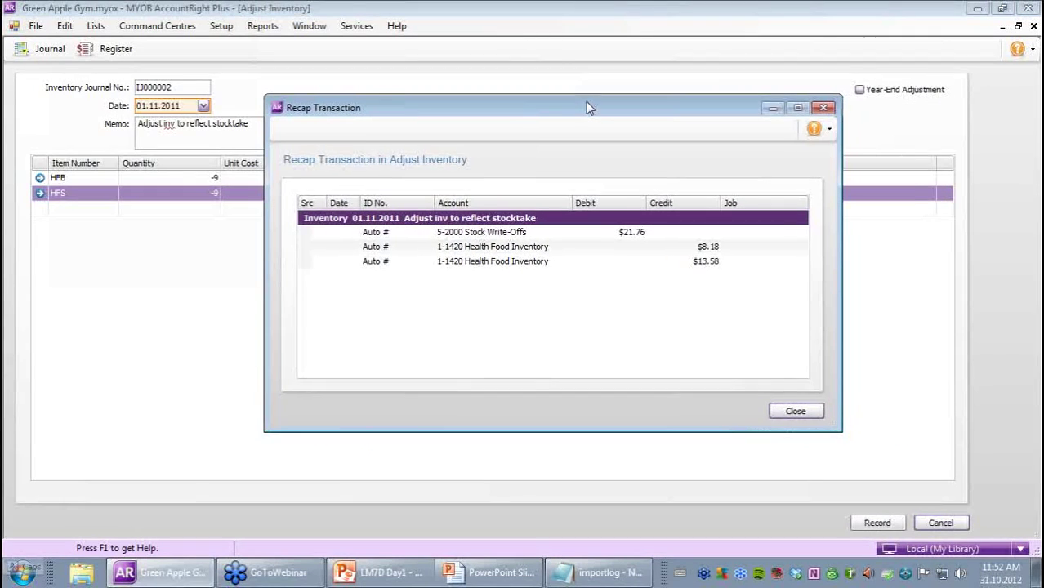
click(793, 413)
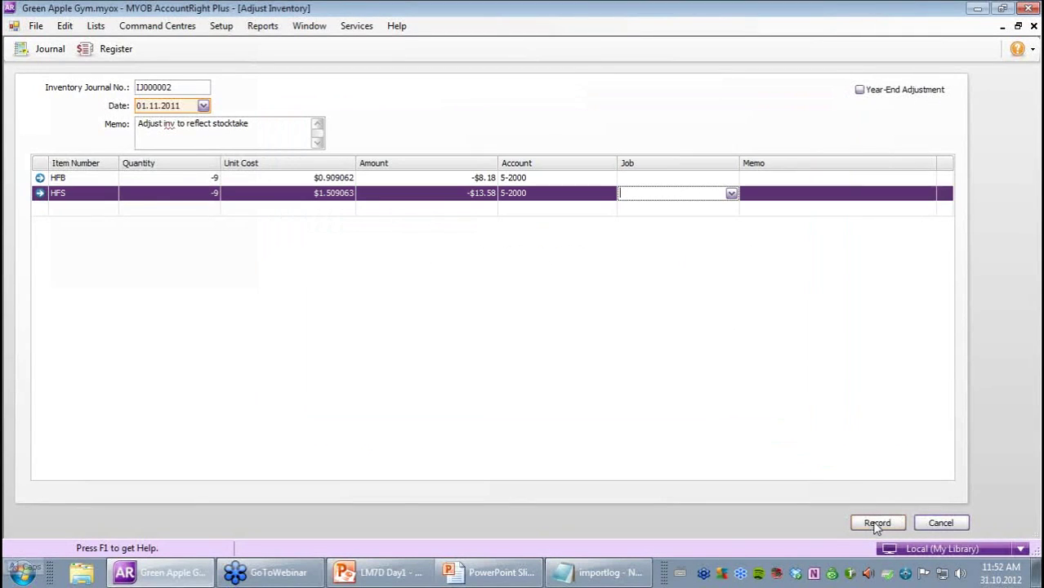
- Record the stocktake adjustment and display the items list
click(877, 523)
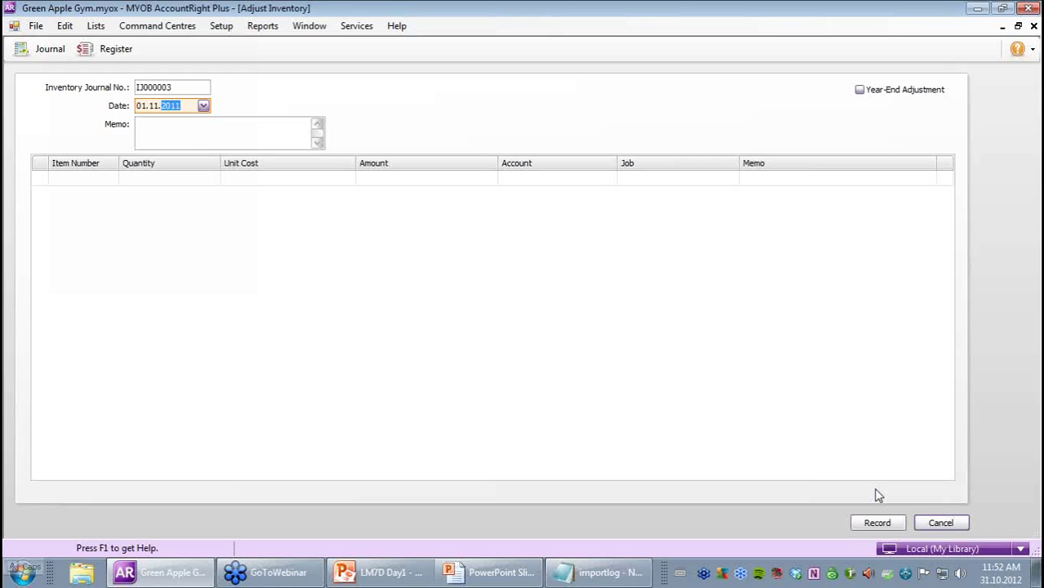
click(947, 522)
click(492, 290)
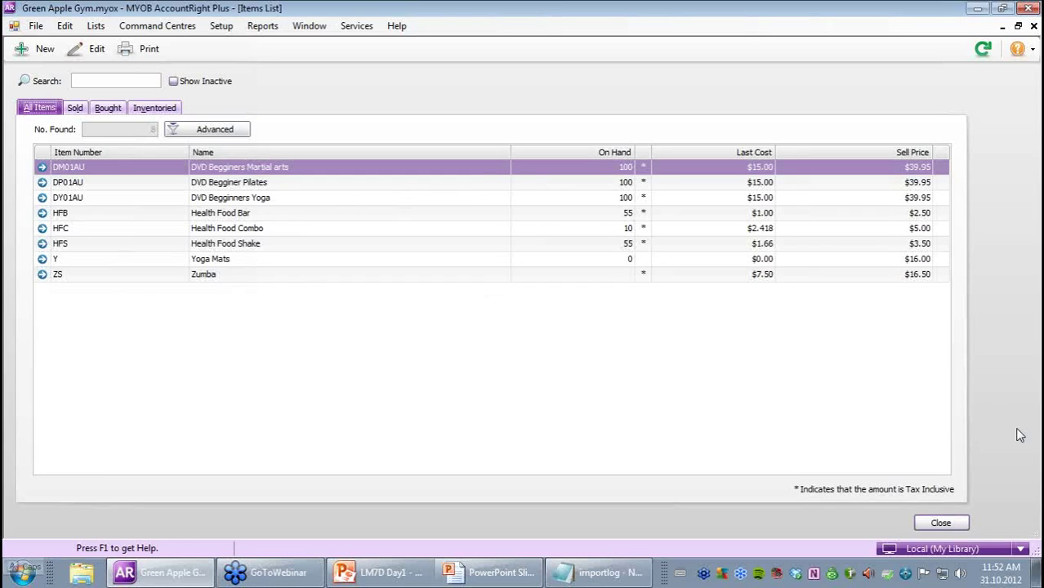
- Switch to the PowerPoint presentation, start its slide show and bring up the Inventory Command Centre slide
key(alt+Tab)
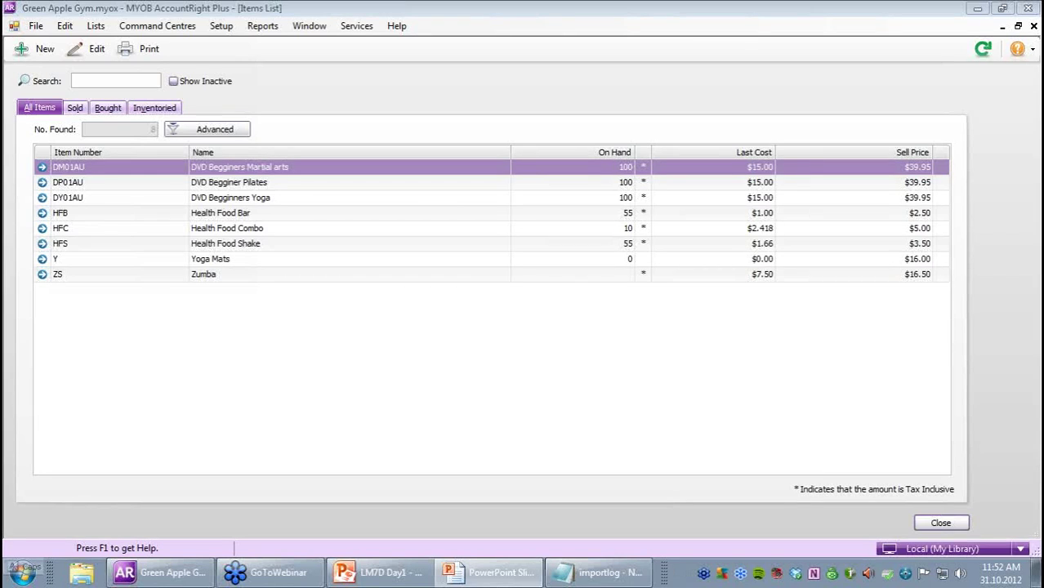
key(F5)
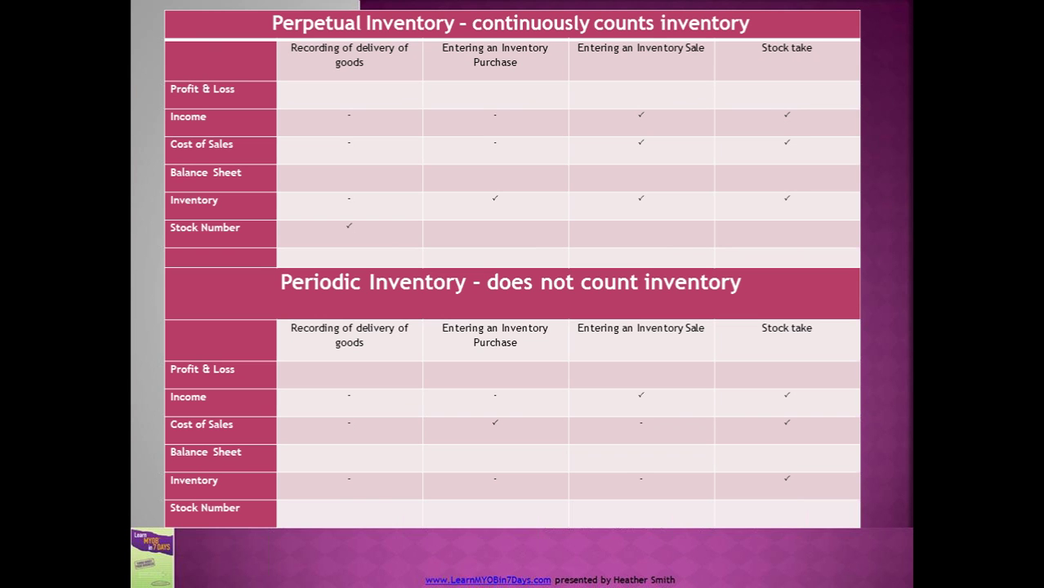
key(Right)
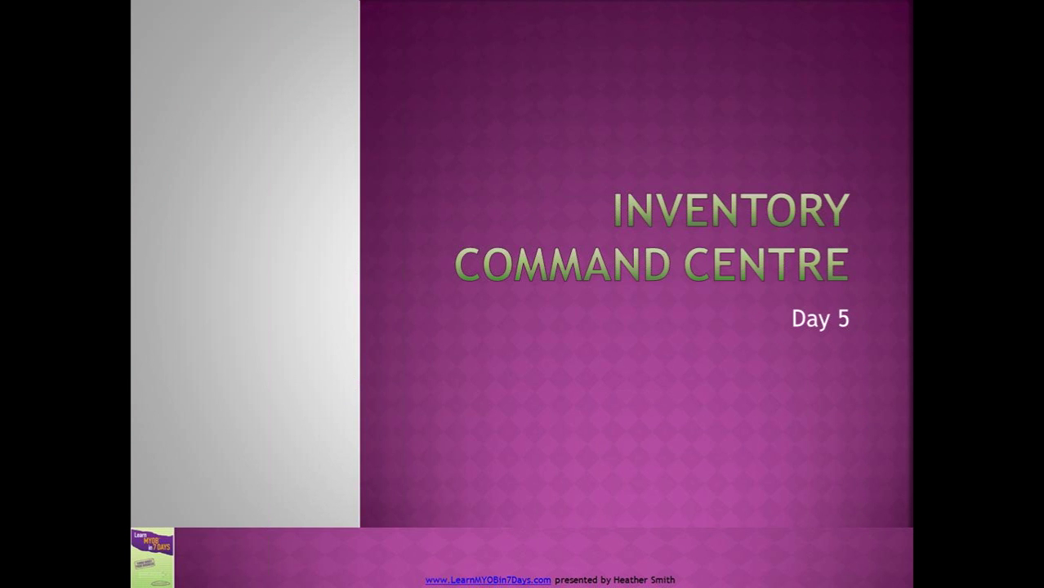